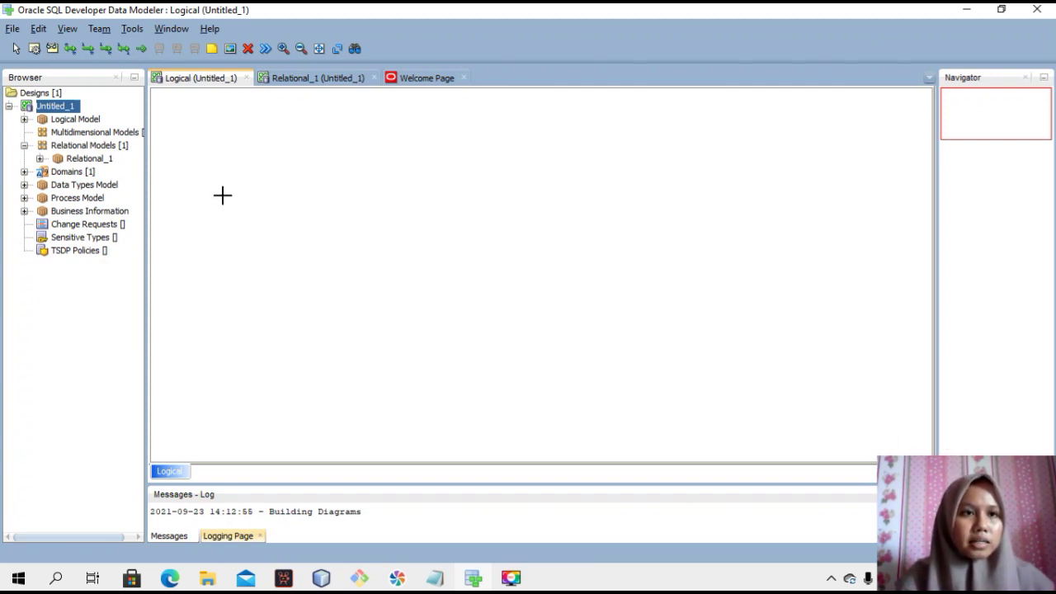
# Step: Save the design as supertypedanSubtype in the tugas2basisData folder on the Desktop
pyautogui.click(12, 28)
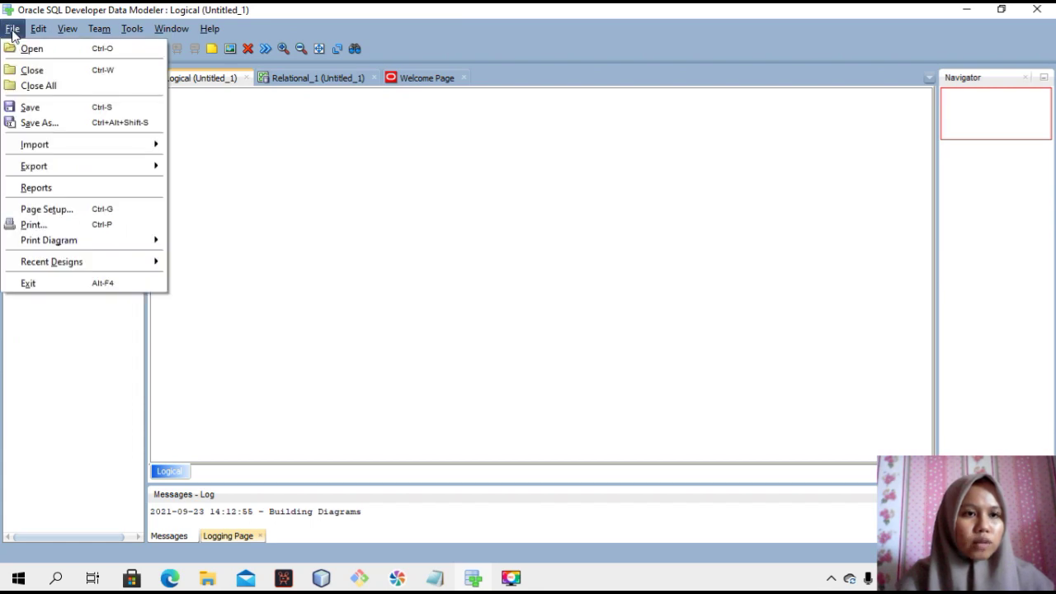
pyautogui.click(34, 107)
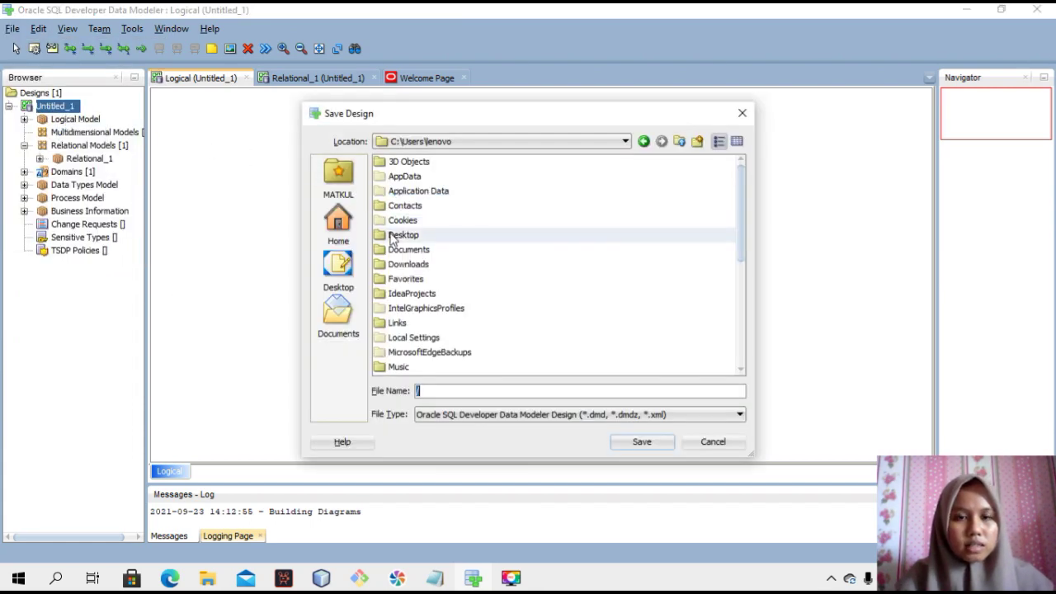
pyautogui.doubleClick(389, 237)
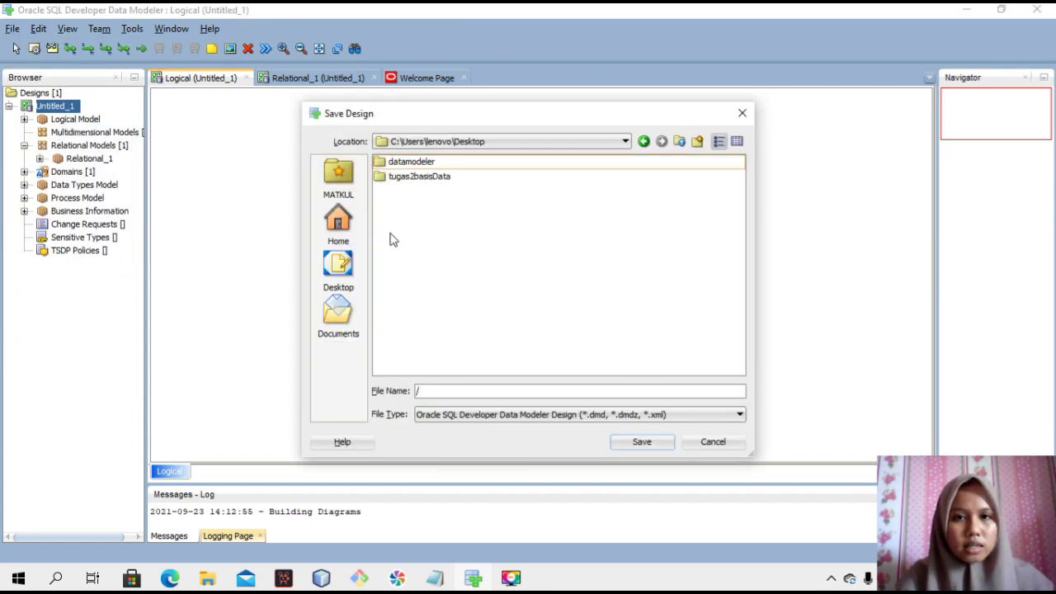
pyautogui.doubleClick(410, 178)
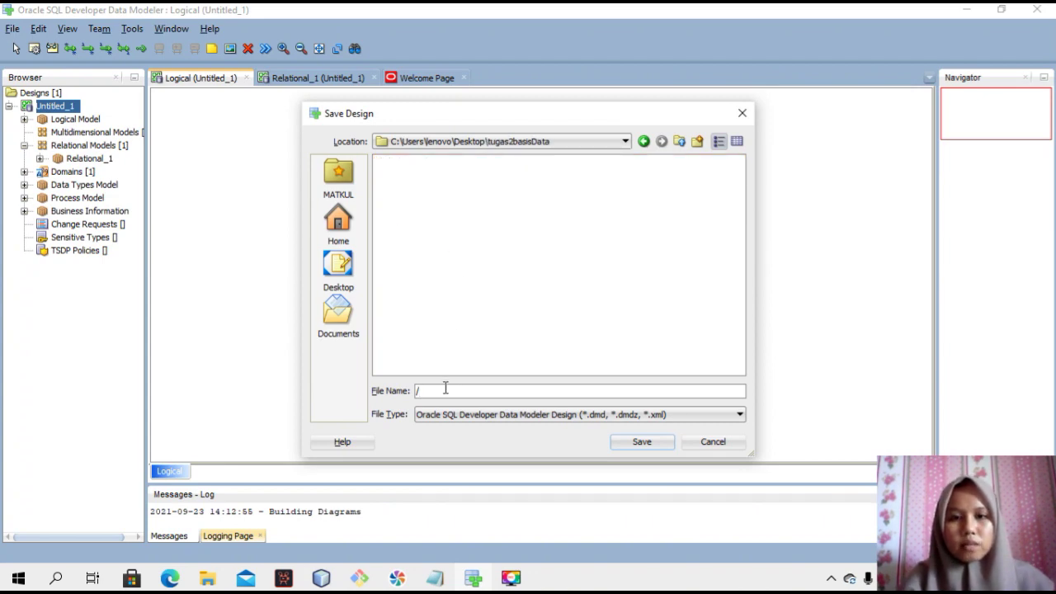
pyautogui.write('sup')
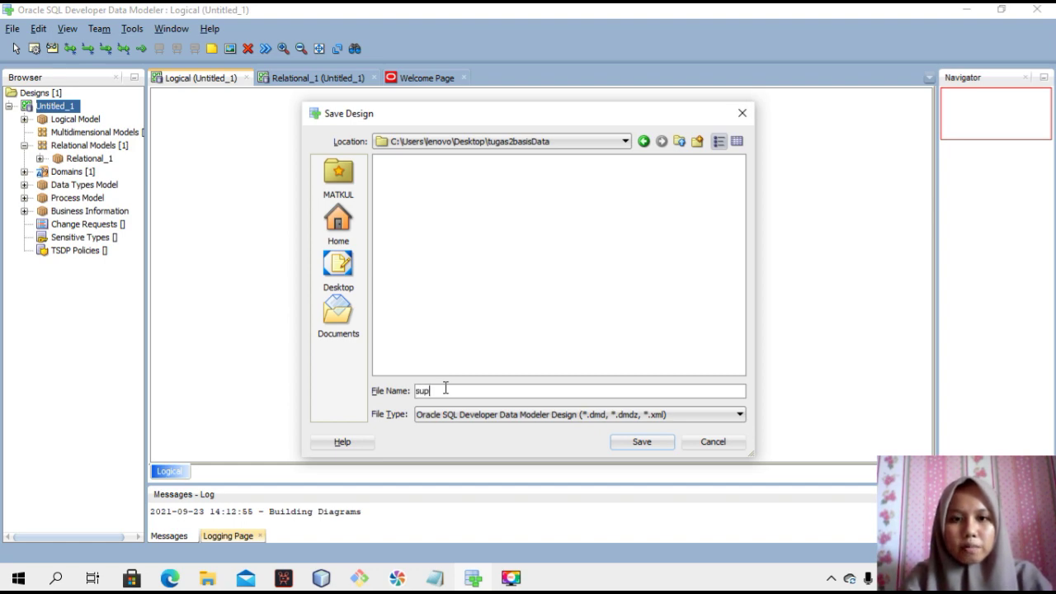
pyautogui.write('ertype')
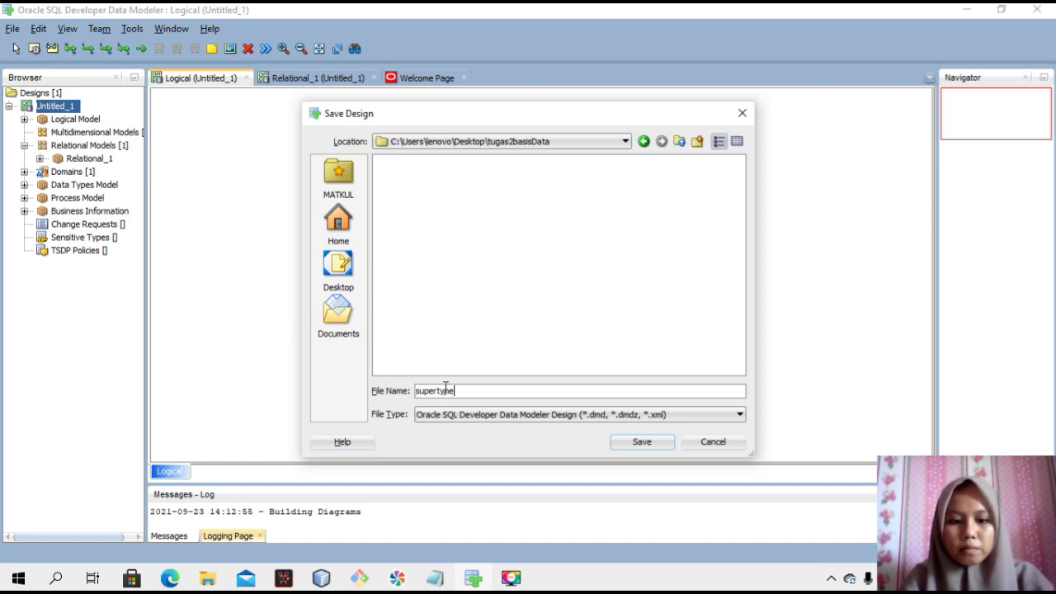
pyautogui.write('danSub')
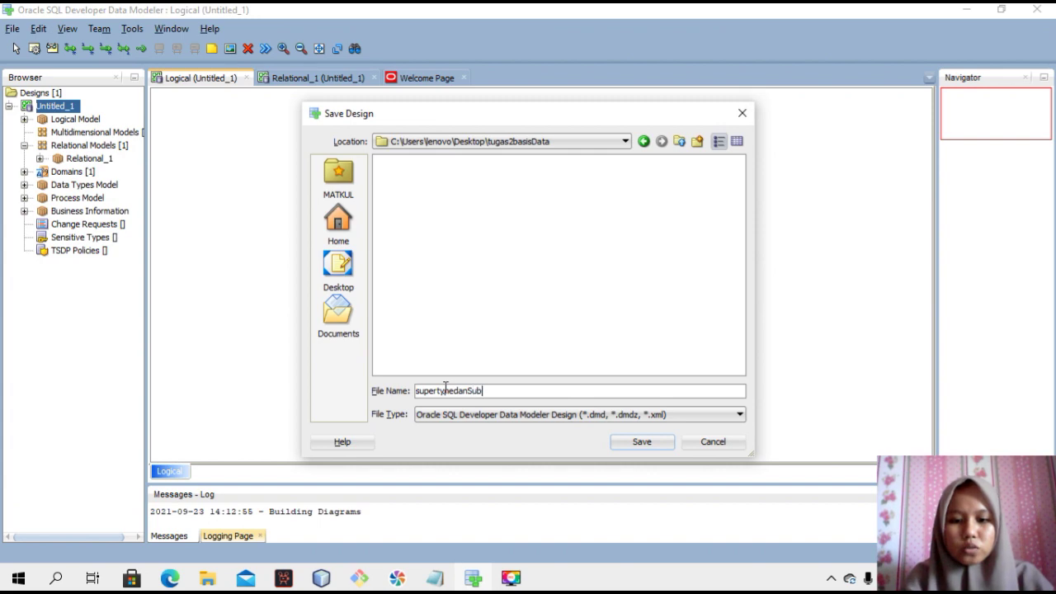
pyautogui.write('type')
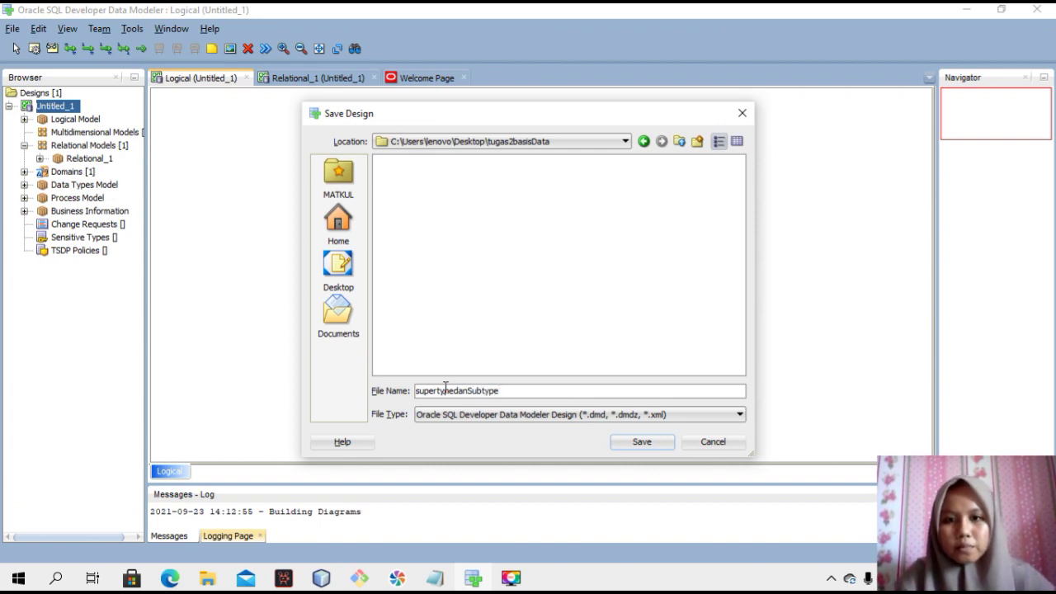
pyautogui.click(639, 442)
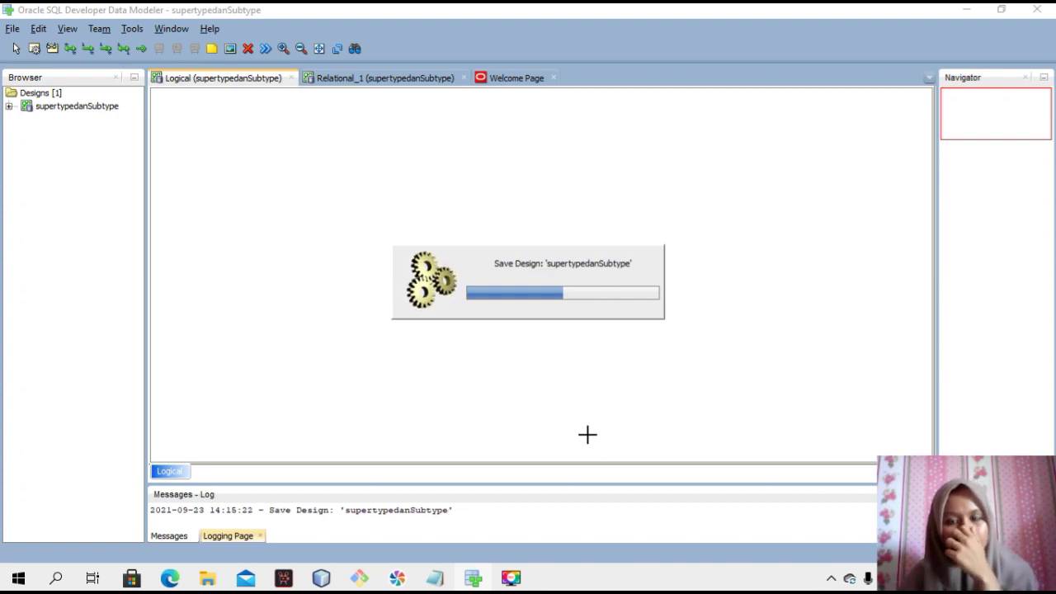
# Step: Expand the supertypedanSubtype design in the browser tree and place a new entity in the empty logical diagram
pyautogui.click(39, 107)
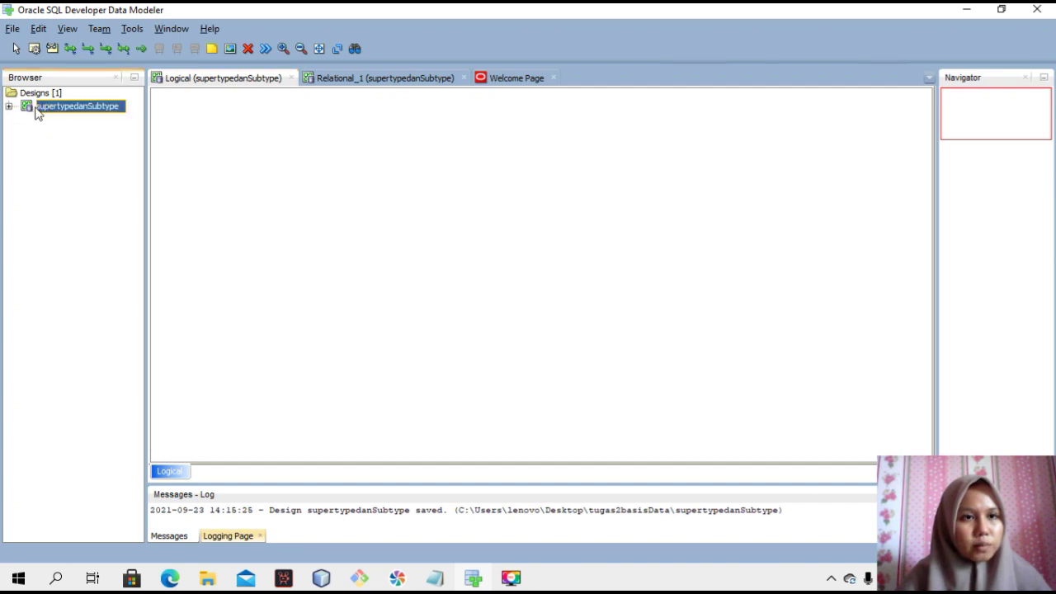
pyautogui.click(9, 107)
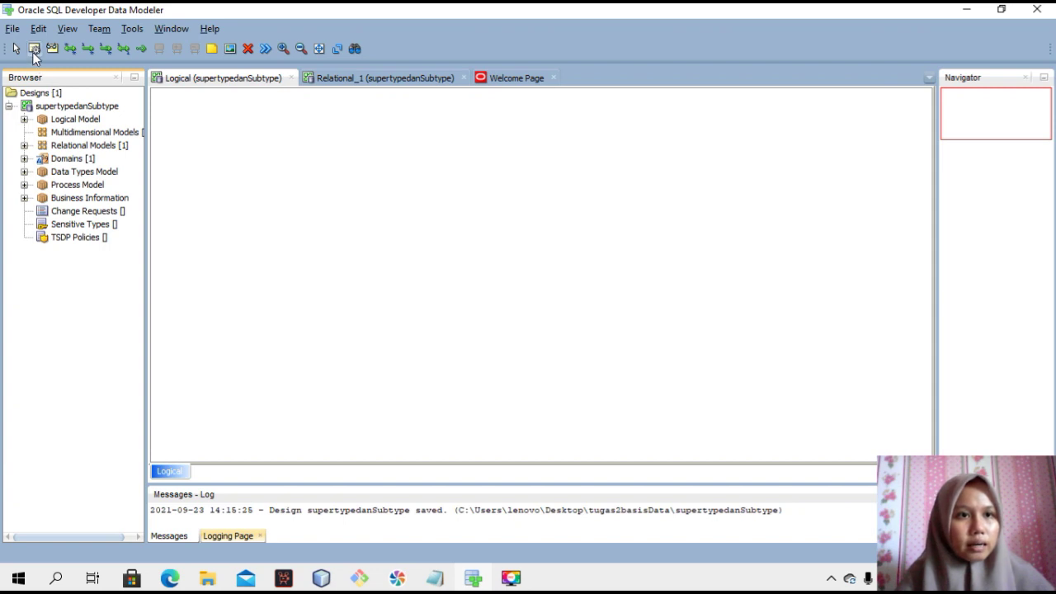
pyautogui.click(34, 50)
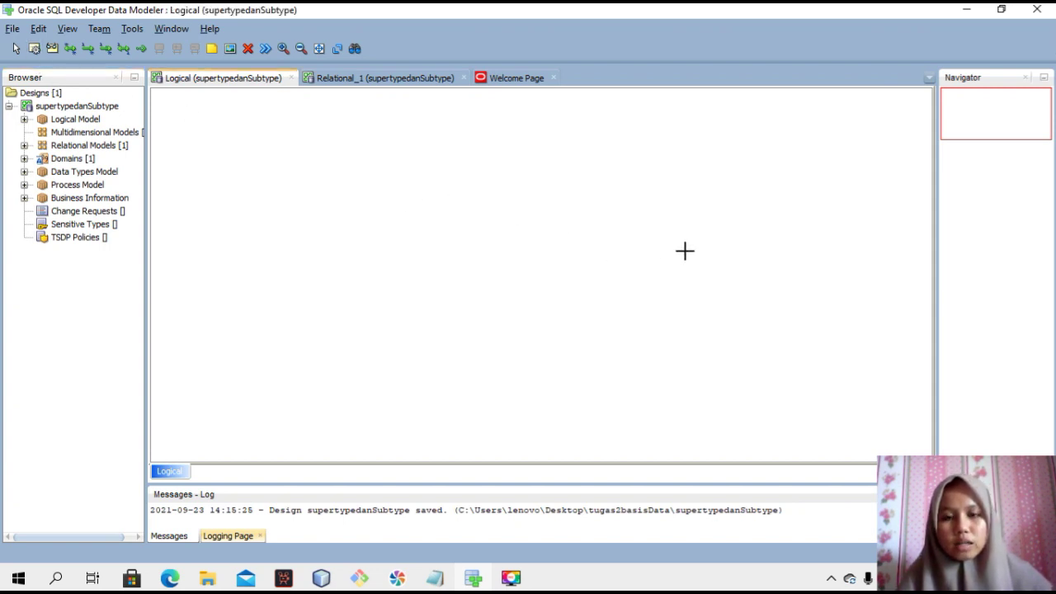
pyautogui.click(674, 248)
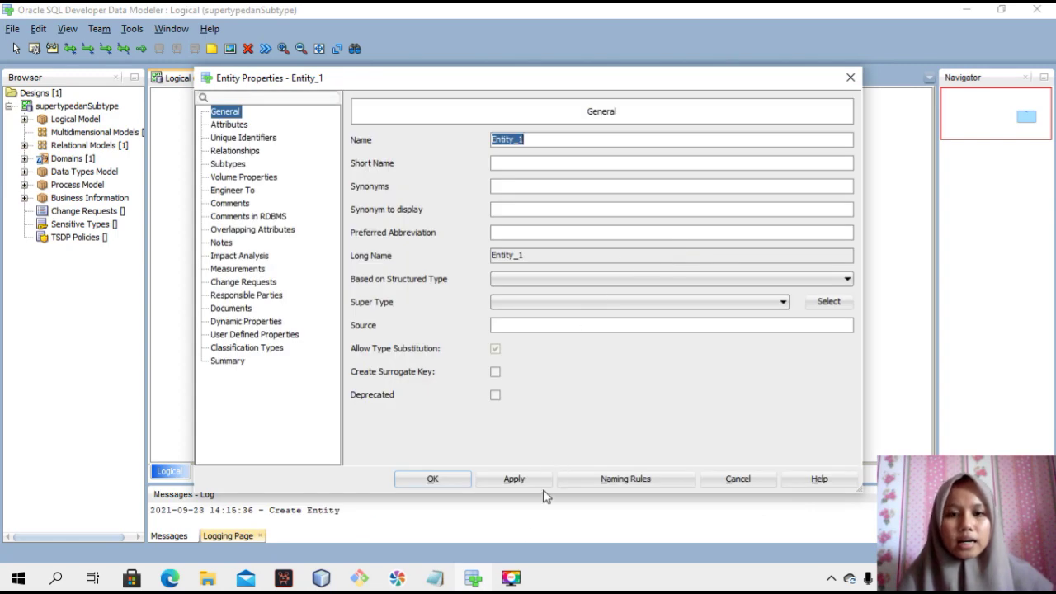
# Step: Check the entity list in the Notepad notes, return to Data Modeler, and name the new entity kendraan
pyautogui.click(440, 578)
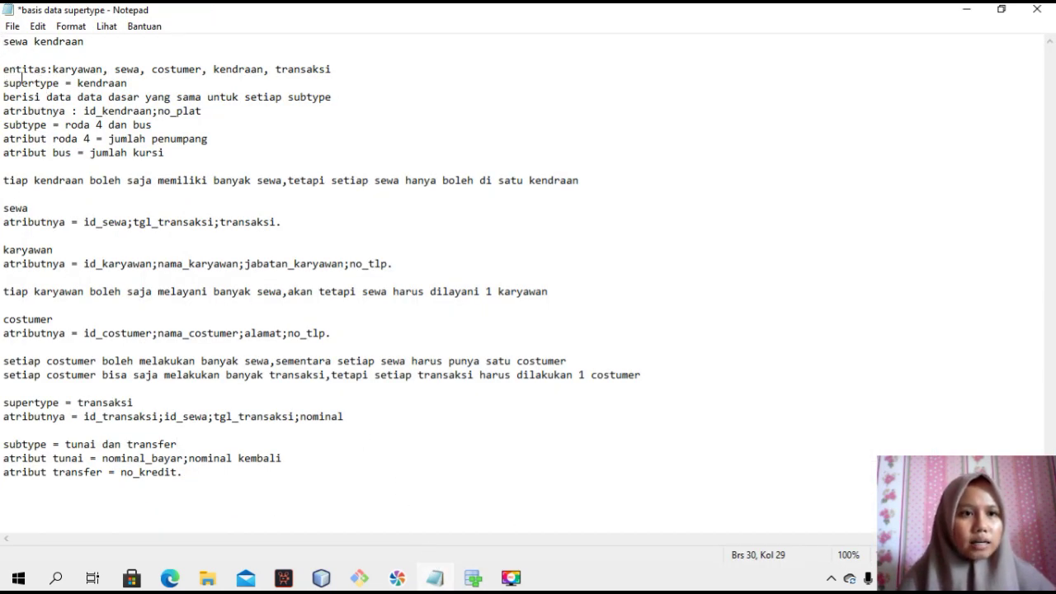
pyautogui.moveTo(54, 69); pyautogui.dragTo(316, 80)
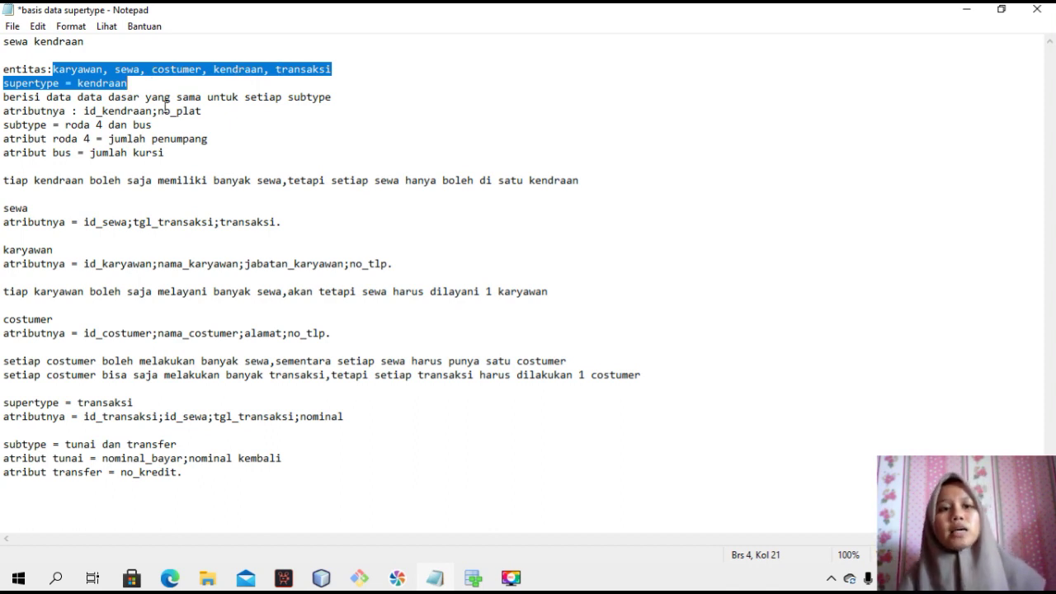
pyautogui.click(165, 110)
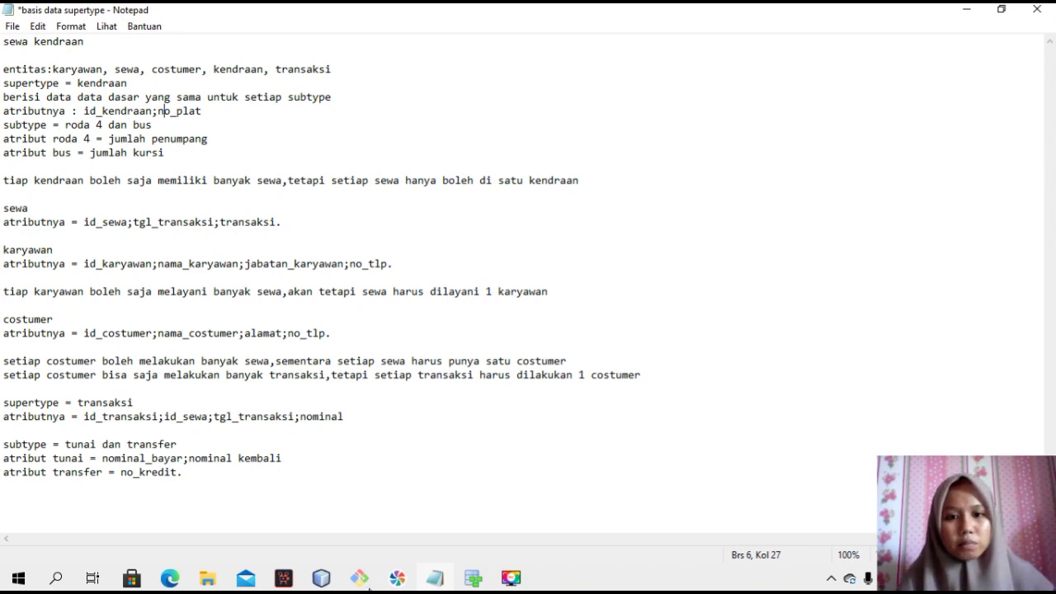
pyautogui.click(432, 579)
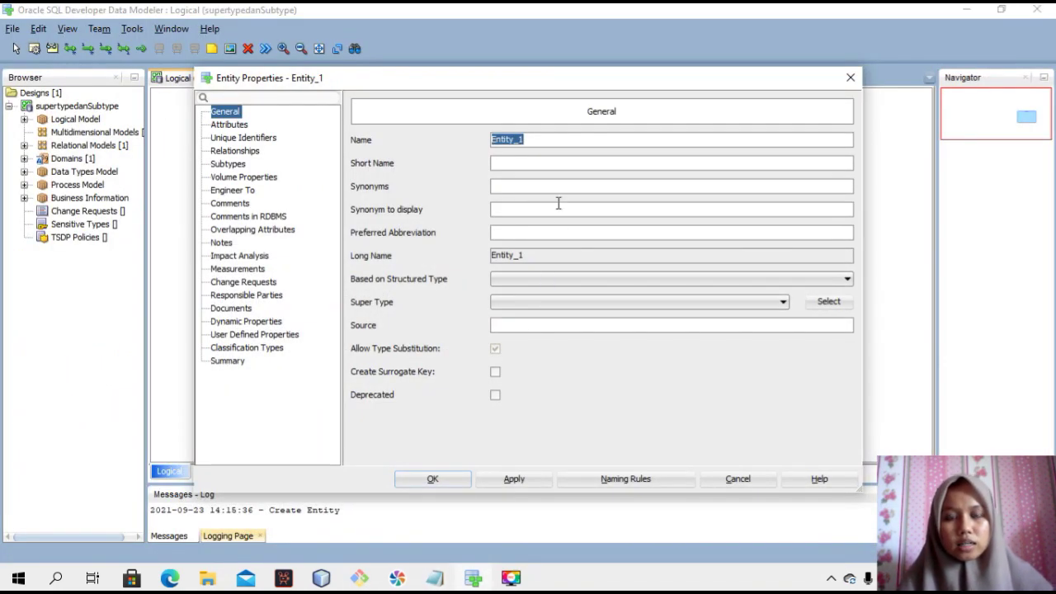
pyautogui.write('kendraan')
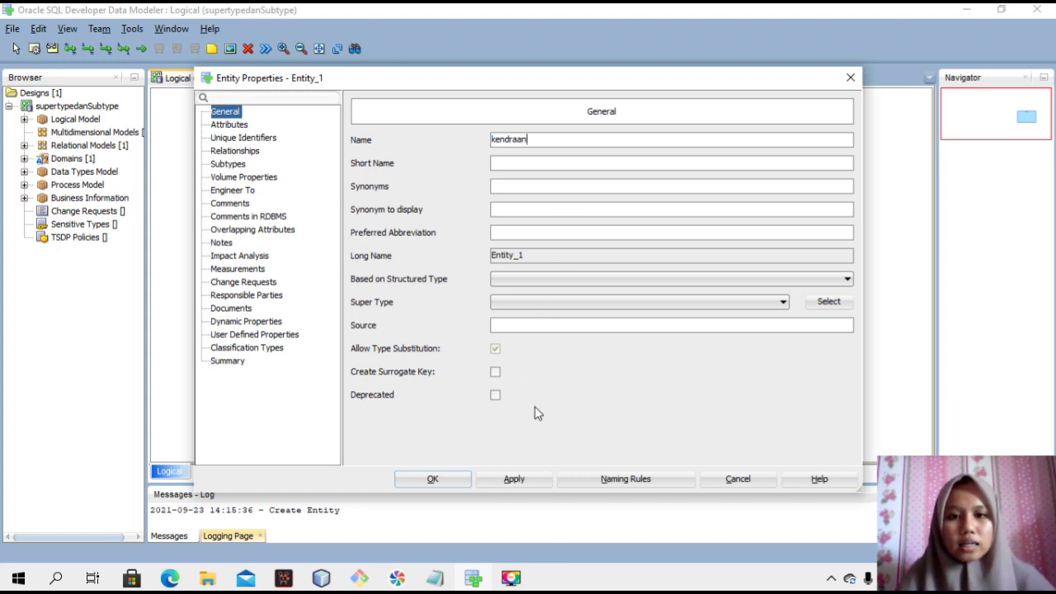
pyautogui.click(520, 480)
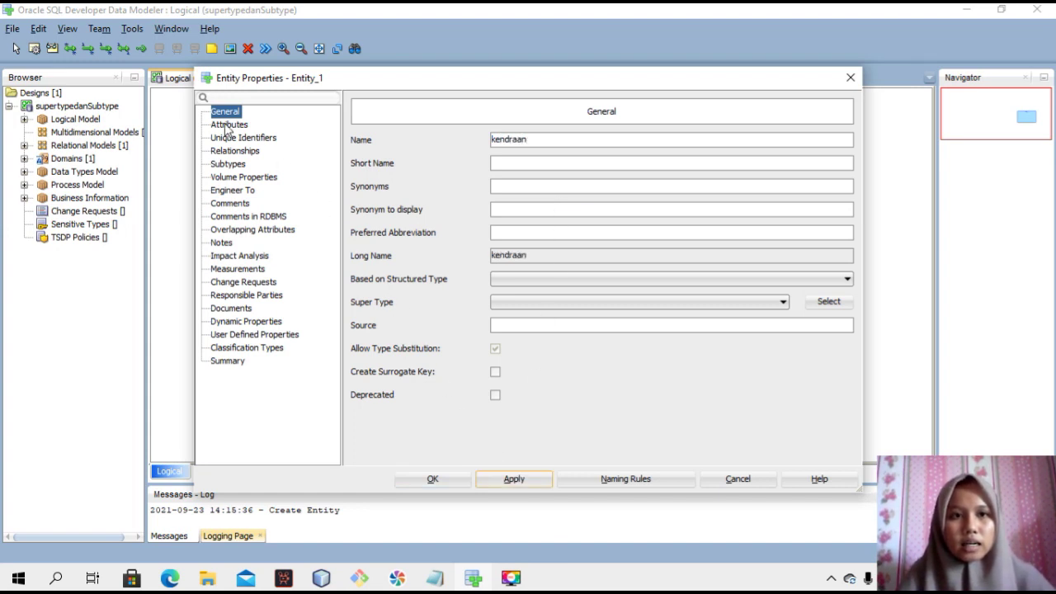
# Step: Consult the attribute notes in Notepad, return to Data Modeler, and add an attribute named id_kendraan to the kendraan entity
pyautogui.click(226, 125)
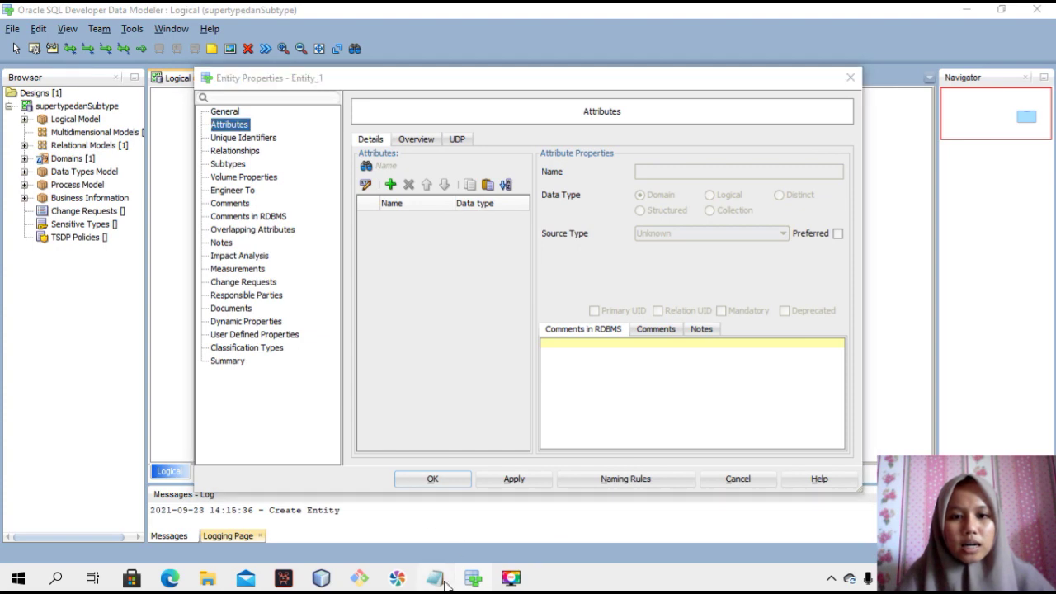
pyautogui.click(446, 581)
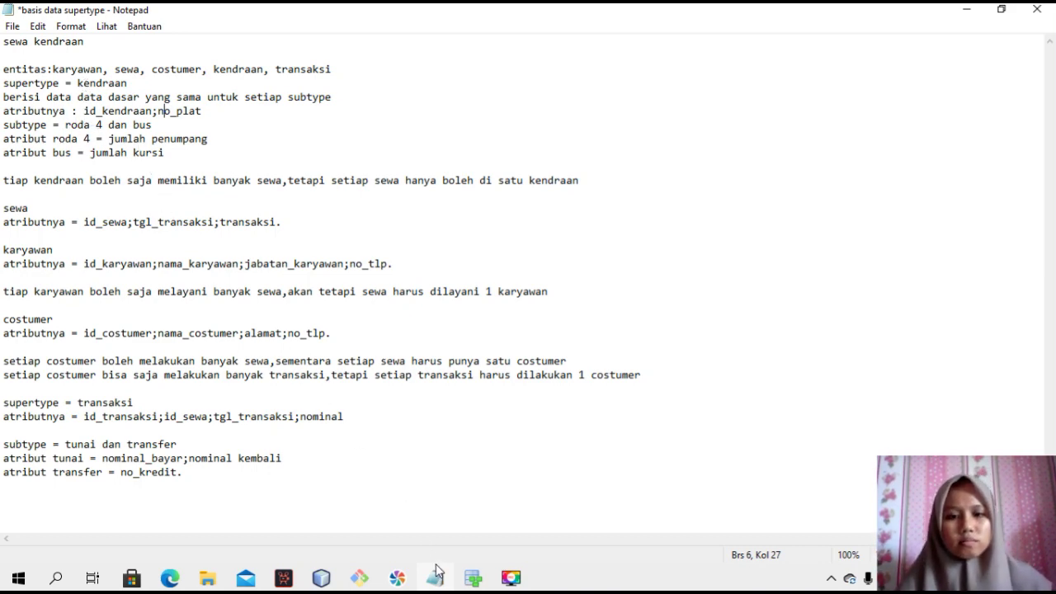
pyautogui.click(472, 579)
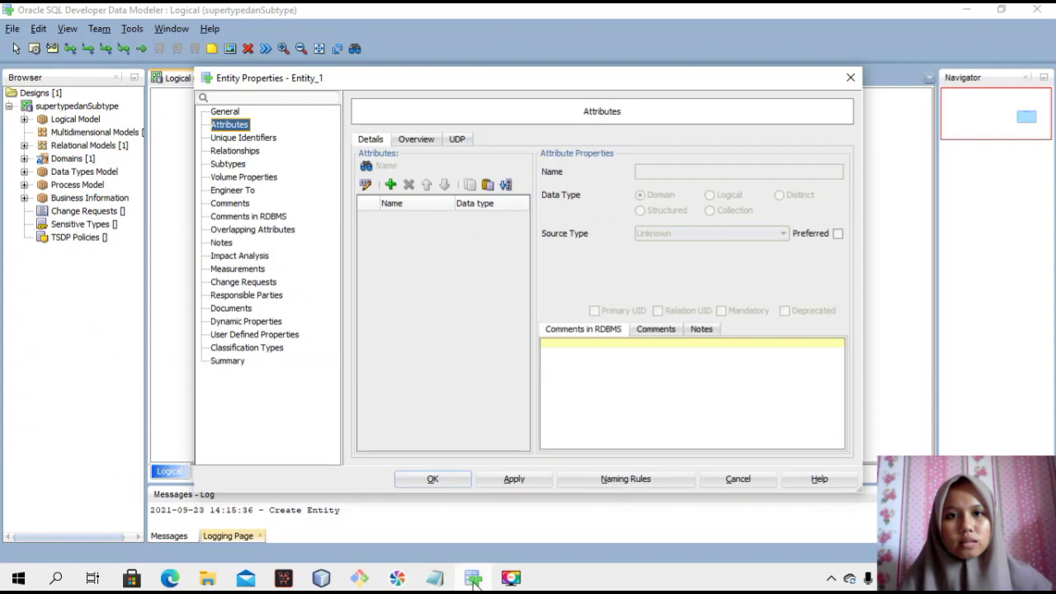
pyautogui.click(391, 185)
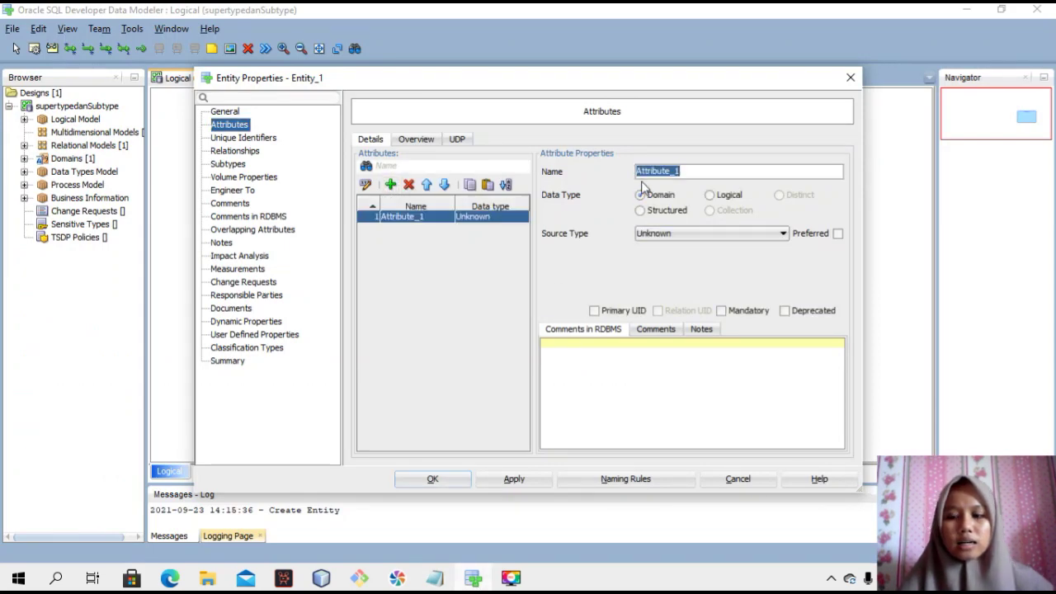
pyautogui.press('BackSpace')
pyautogui.write('id_kendraan')
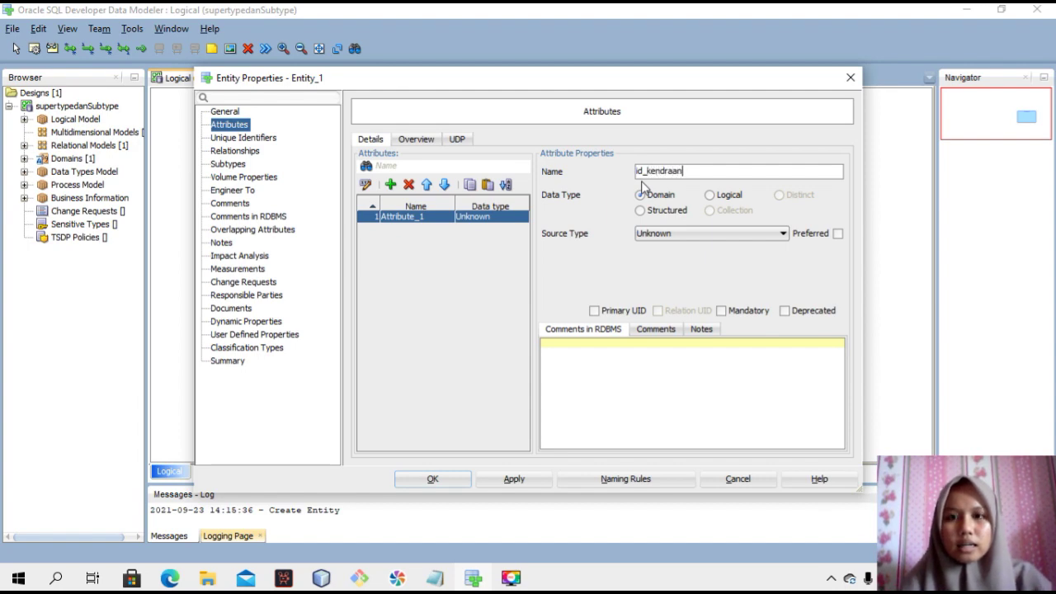
# Step: Give id_kendraan the logical type VARCHAR with size 50, make it the Primary UID, and apply the settings
pyautogui.click(710, 196)
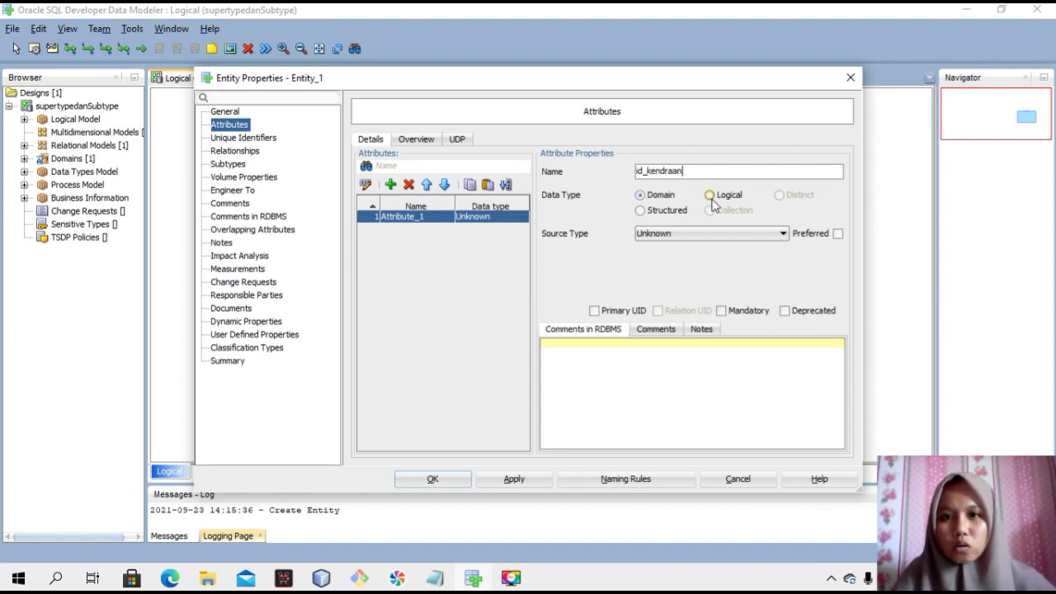
pyautogui.click(671, 234)
pyautogui.scroll(-5, 672, 299)
pyautogui.scroll(-10, 673, 299)
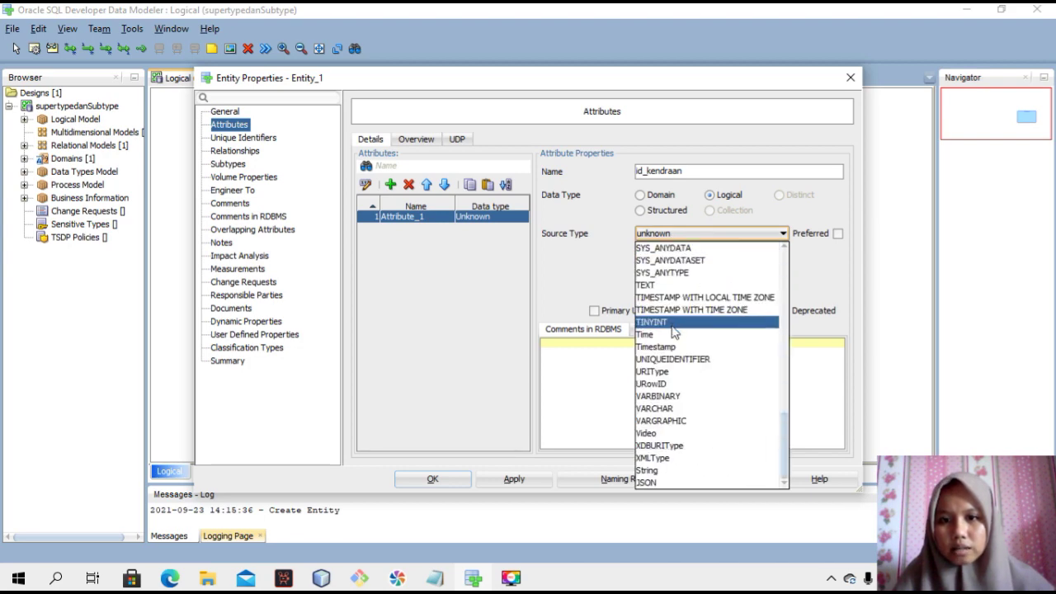
pyautogui.click(675, 409)
pyautogui.click(658, 256)
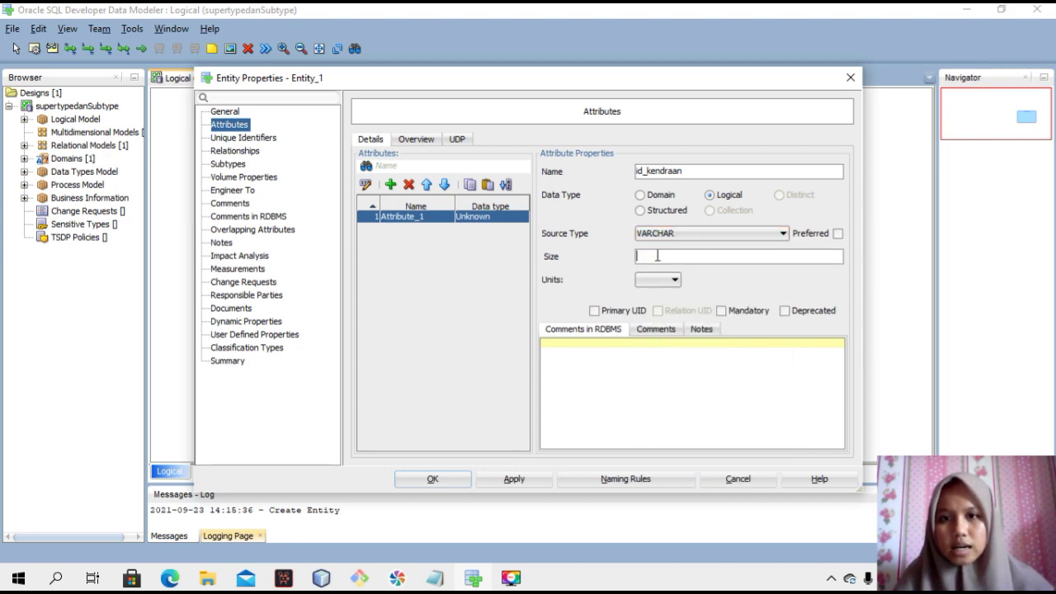
pyautogui.write('50')
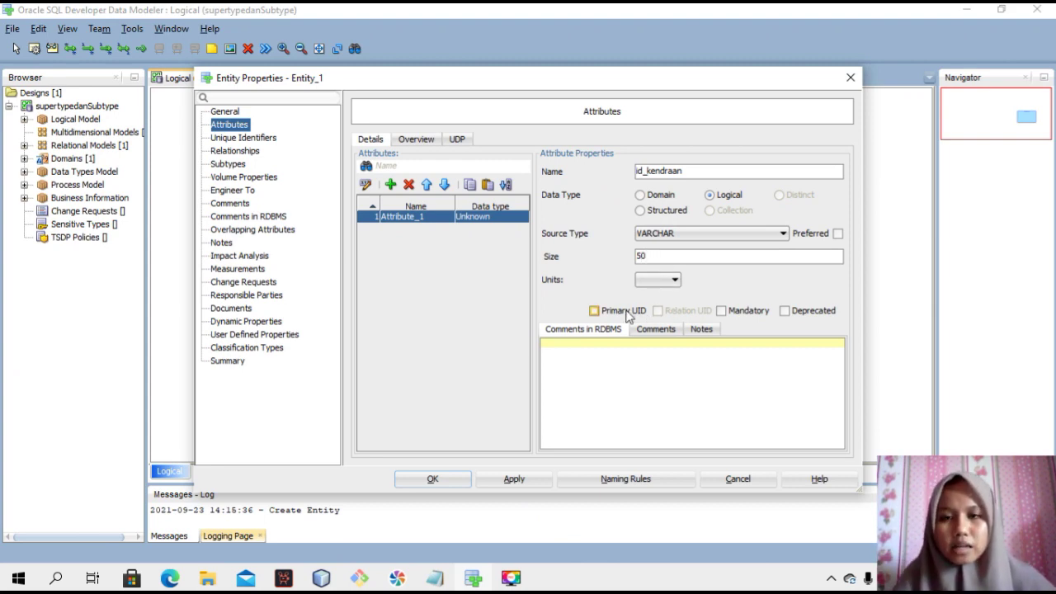
pyautogui.click(627, 312)
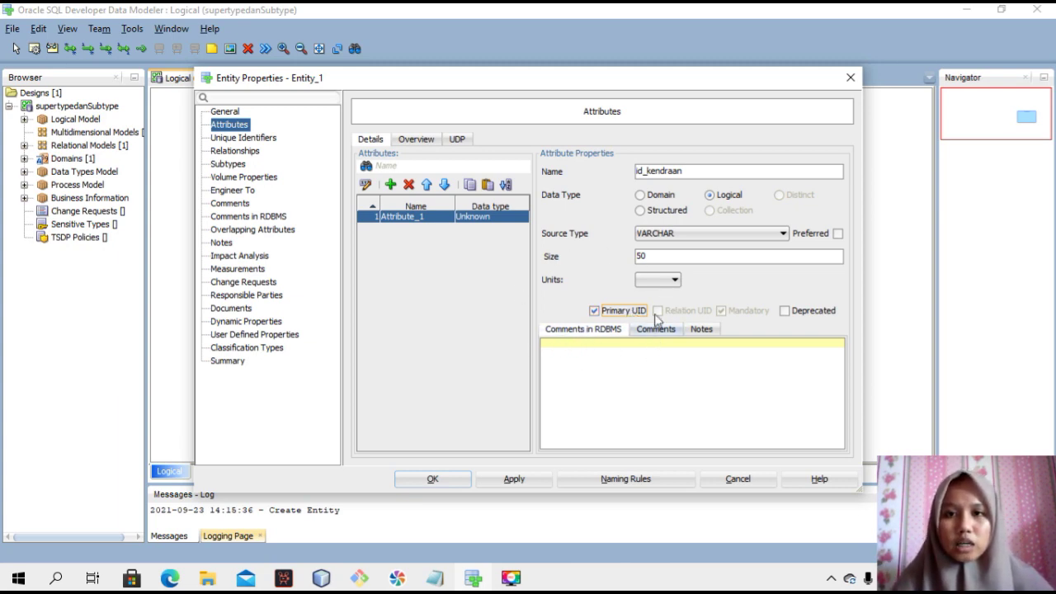
pyautogui.click(517, 480)
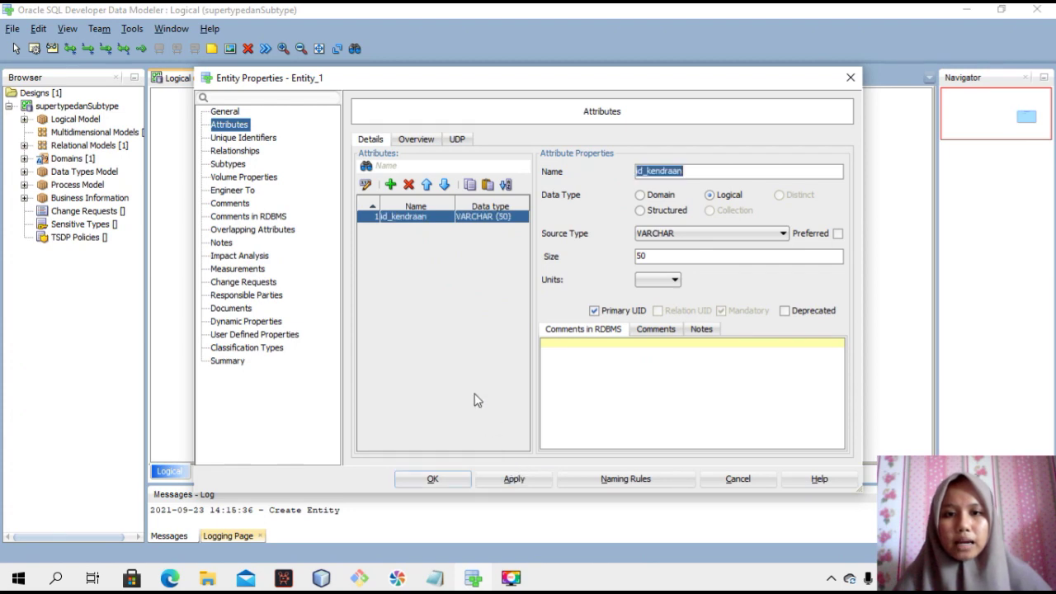
# Step: Add a second attribute named no_plat to the kendraan entity and give it the logical type VARCHAR
pyautogui.click(392, 188)
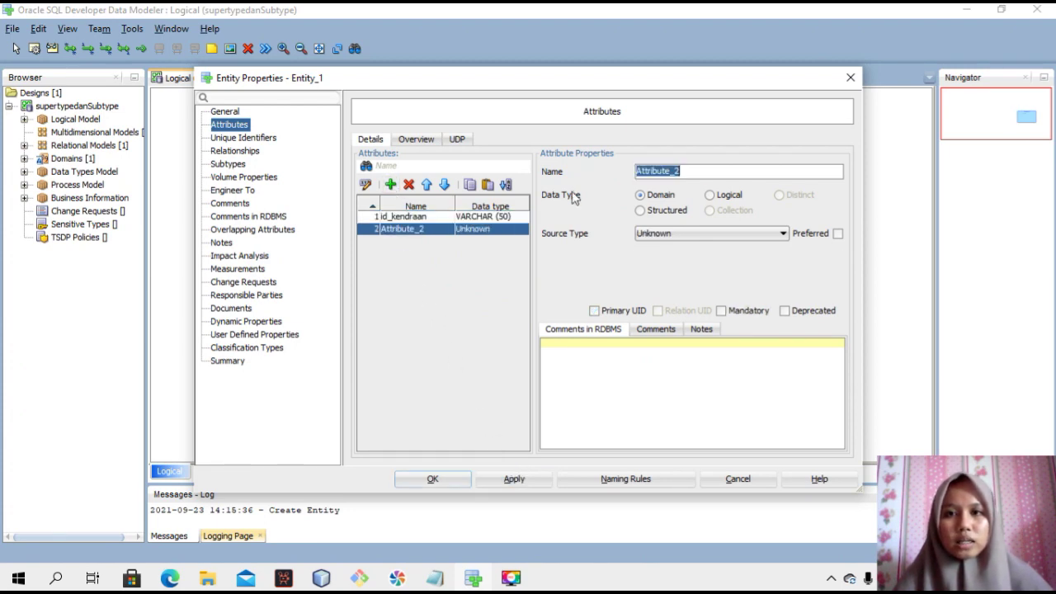
pyautogui.press('BackSpace')
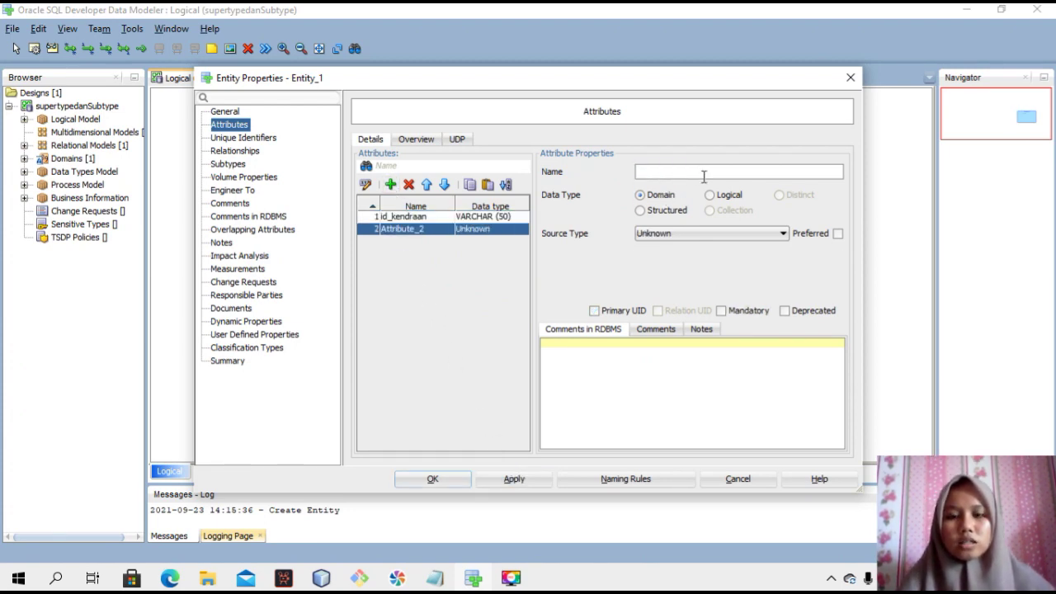
pyautogui.write('no_plat')
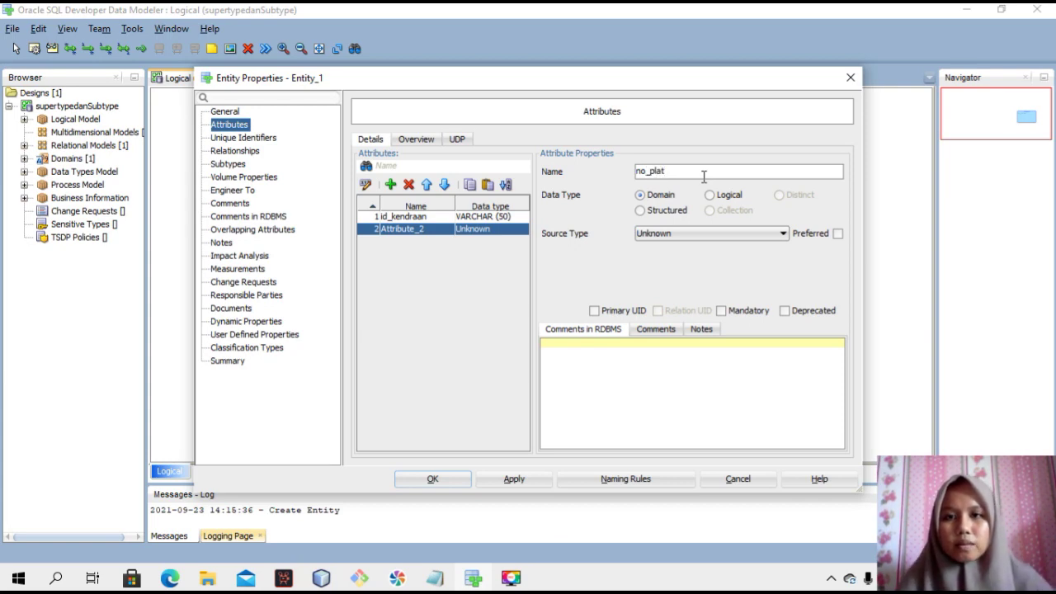
pyautogui.click(709, 198)
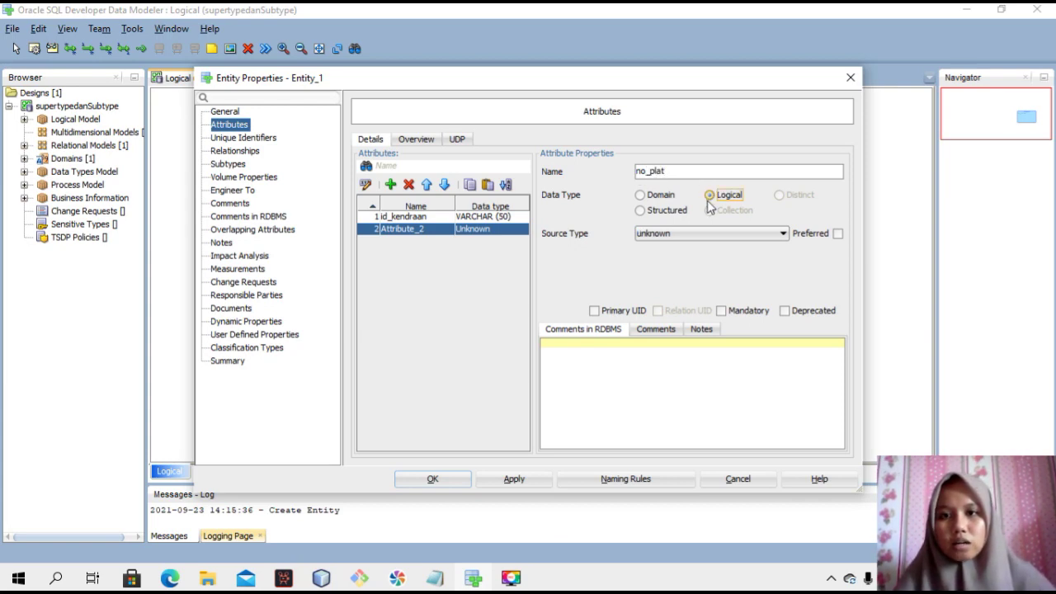
pyautogui.click(708, 234)
pyautogui.scroll(-10, 694, 281)
pyautogui.scroll(-8, 690, 299)
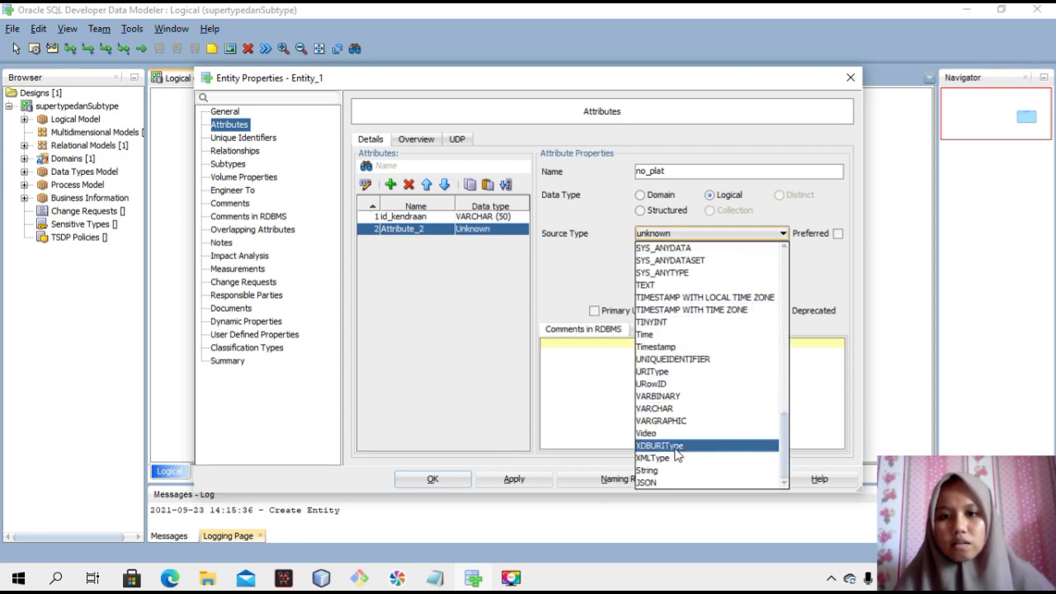
pyautogui.click(657, 409)
# Step: Set the size of no_plat to 20, make it mandatory, and save the kendraan entity's properties
pyautogui.click(652, 259)
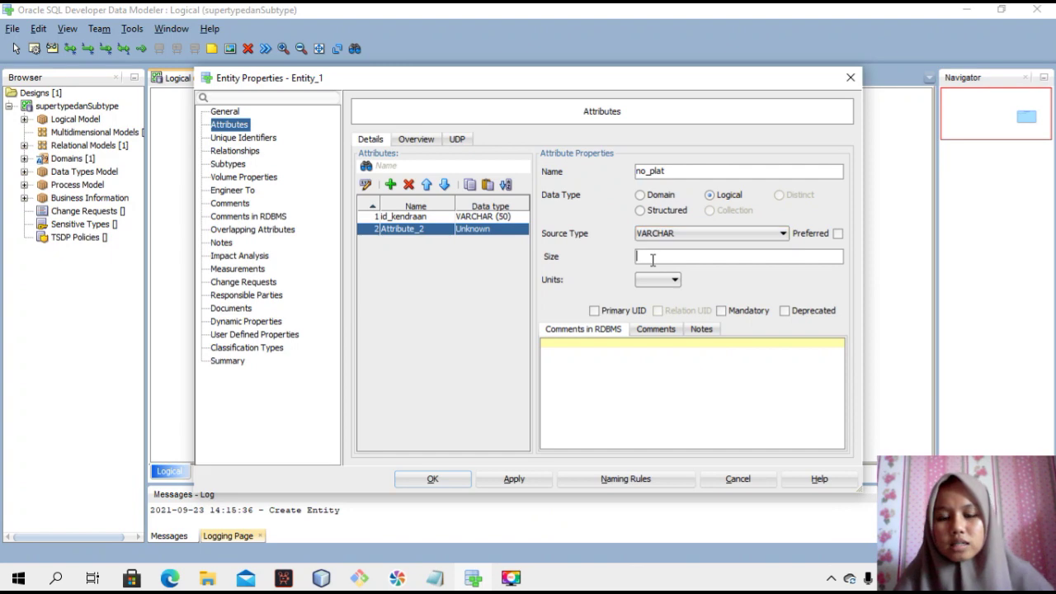
pyautogui.write('20')
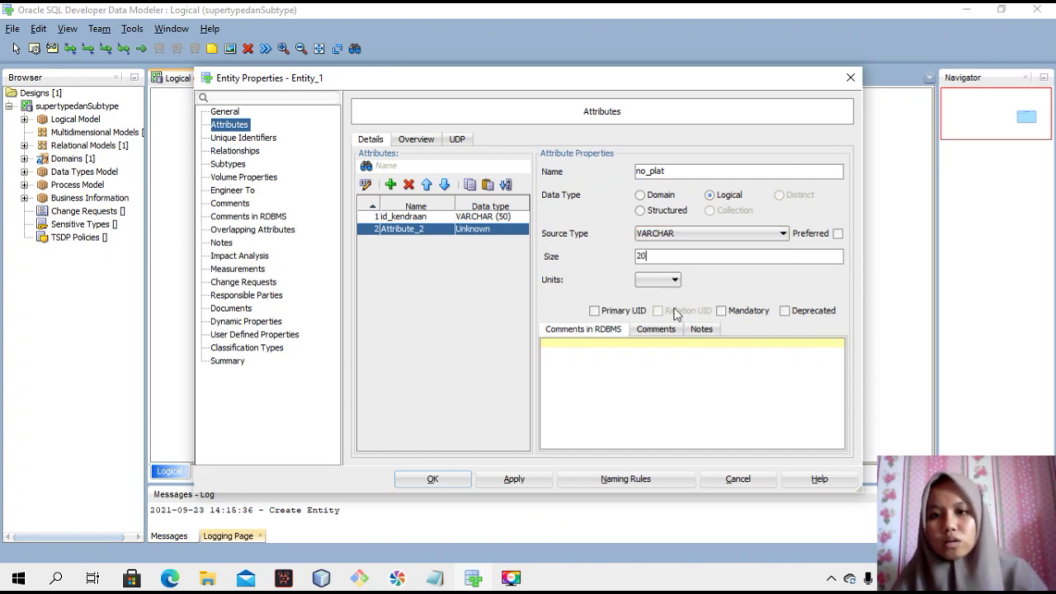
pyautogui.click(723, 313)
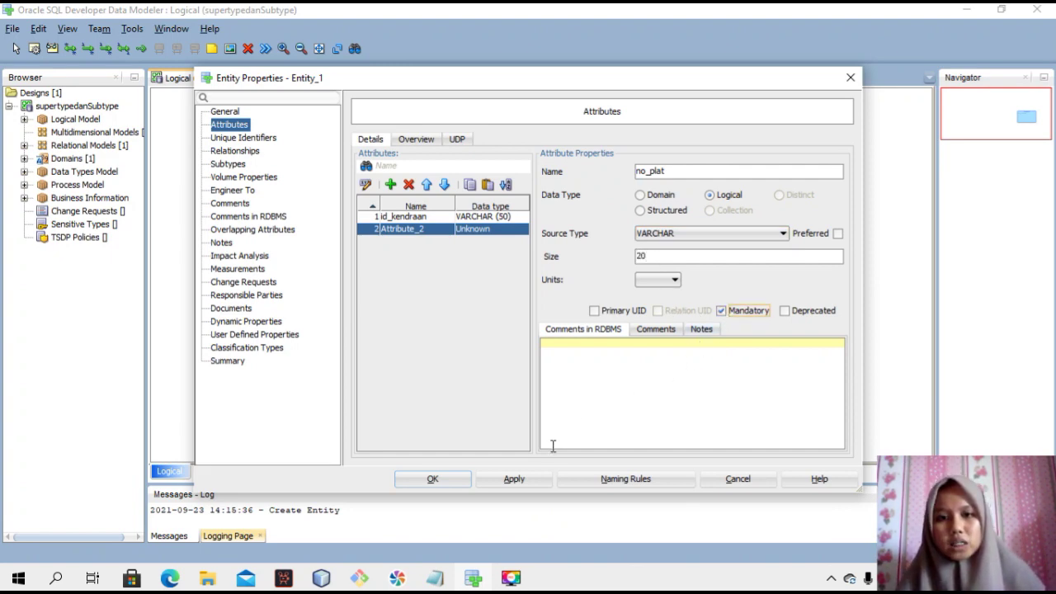
pyautogui.click(526, 480)
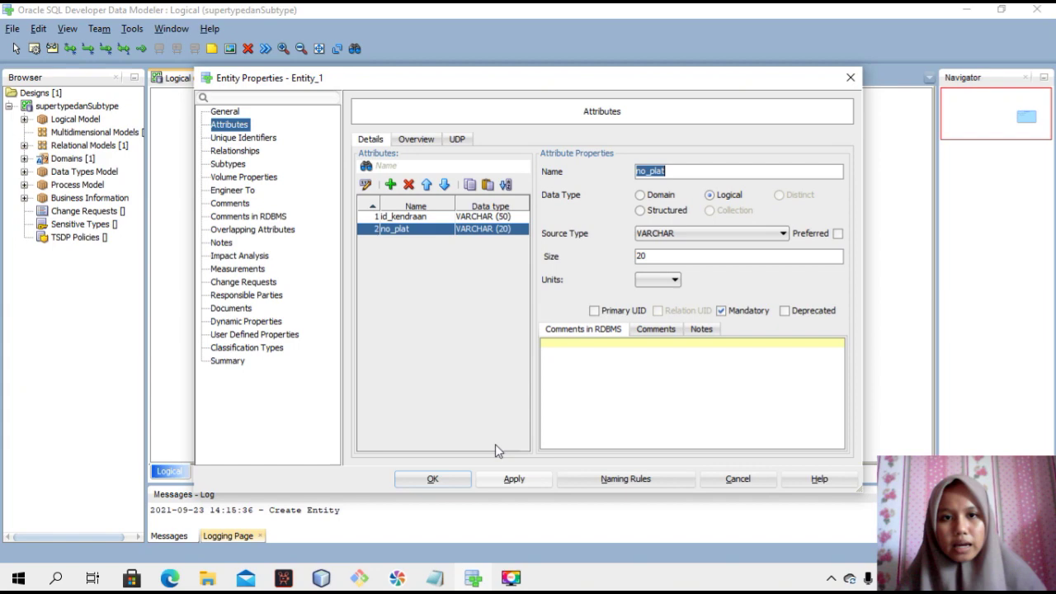
pyautogui.click(432, 479)
# Step: Place a new entity named roda_empat in the diagram and assign kendraan as its super type
pyautogui.click(760, 315)
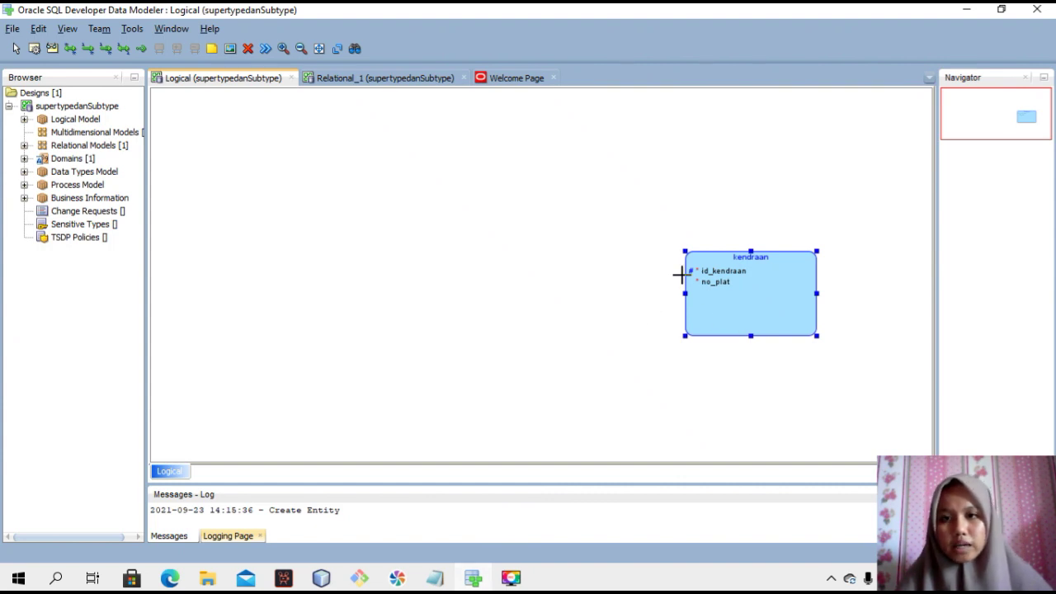
pyautogui.click(561, 299)
pyautogui.press('BackSpace')
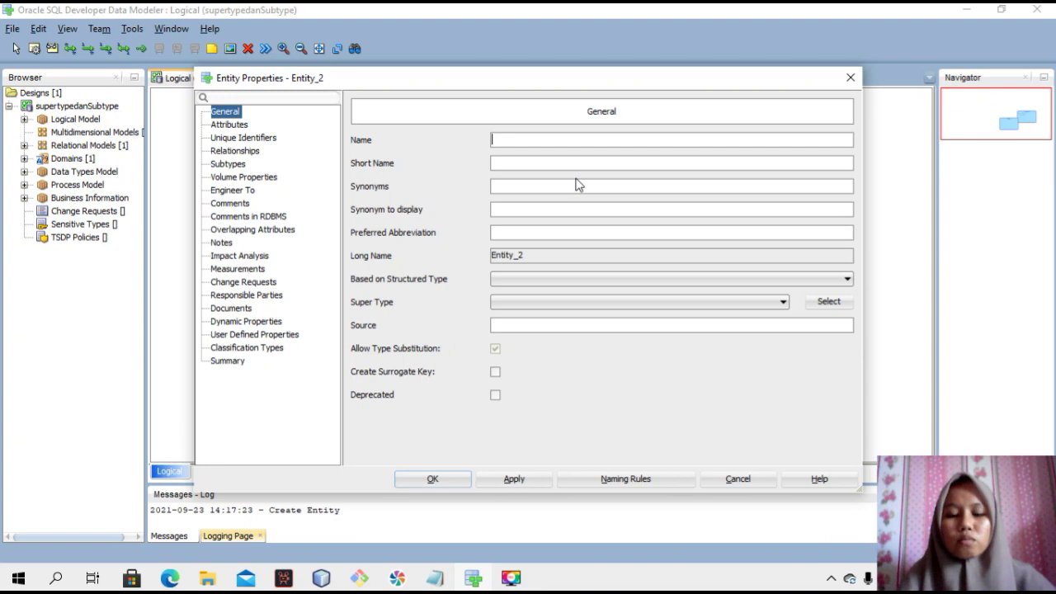
pyautogui.write('roda')
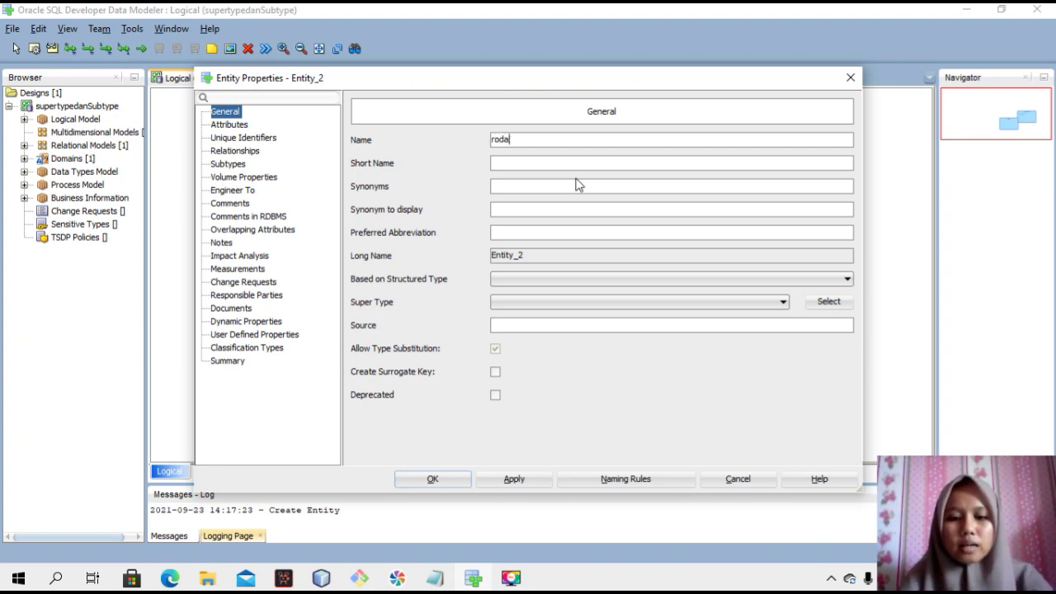
pyautogui.write('_empat')
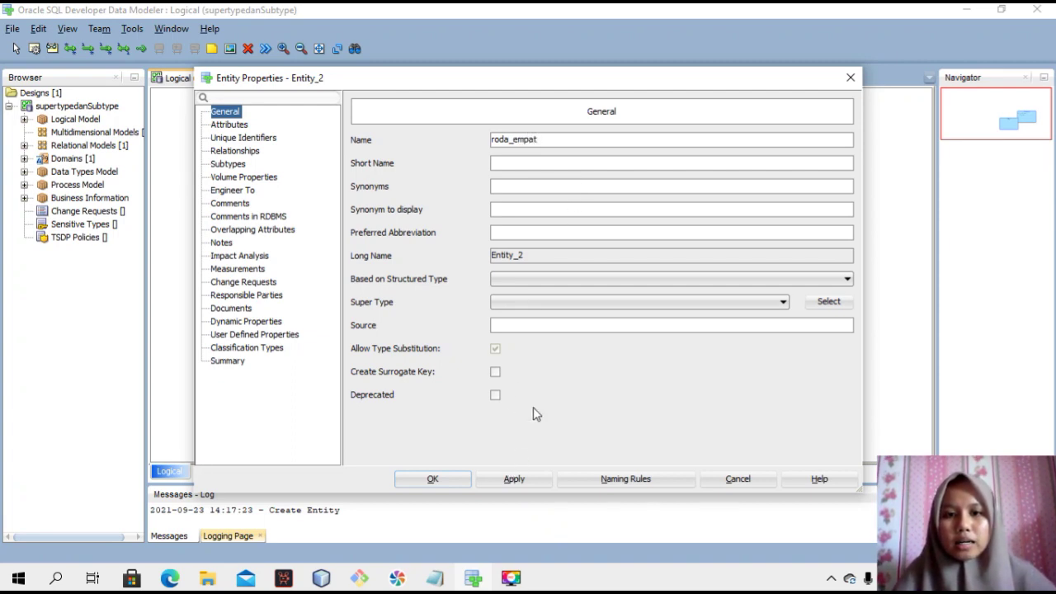
pyautogui.click(499, 303)
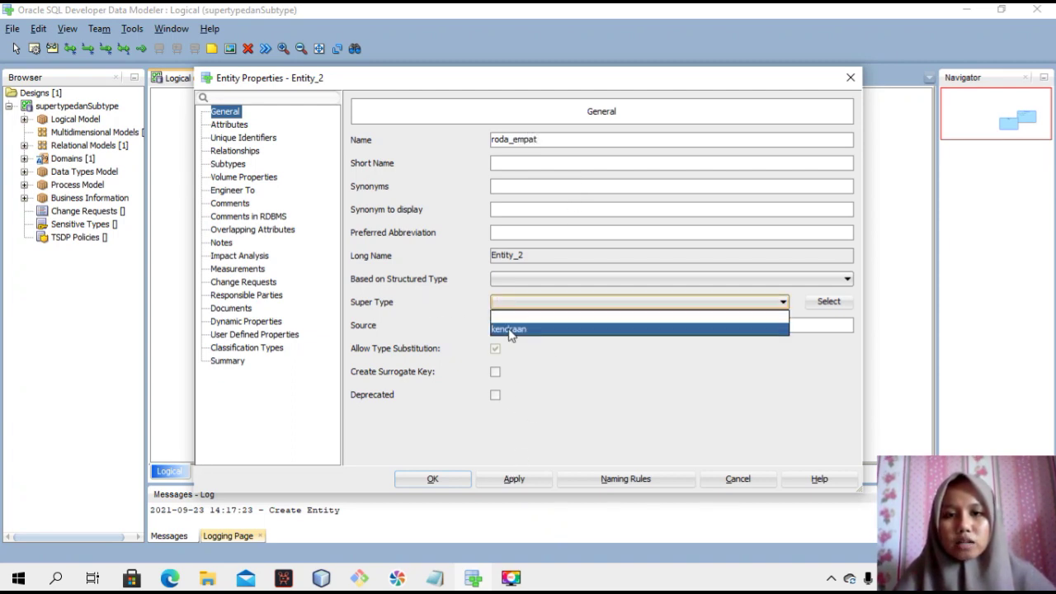
pyautogui.click(508, 330)
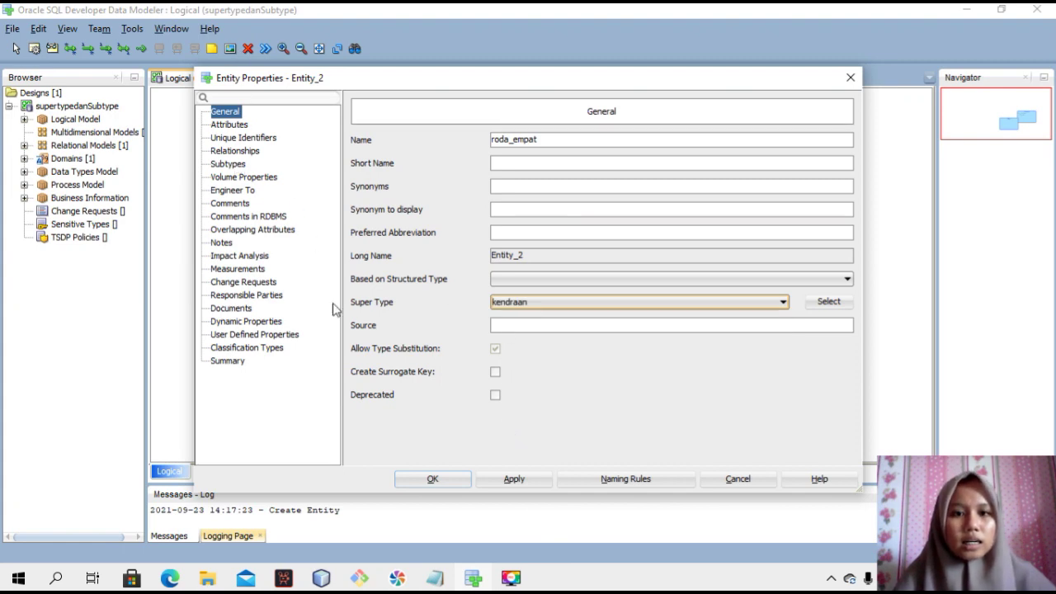
pyautogui.click(507, 480)
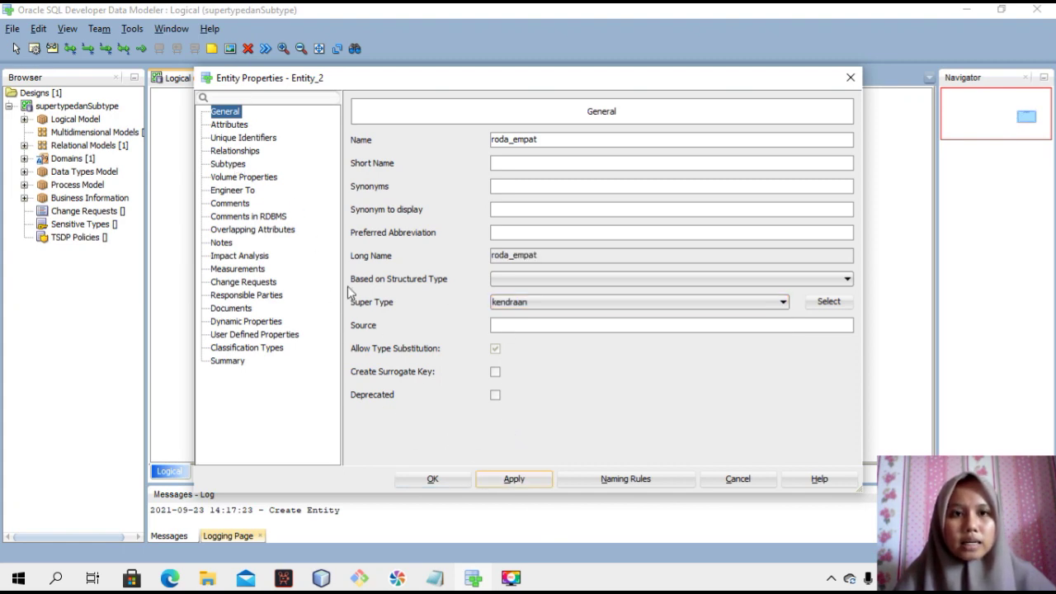
# Step: Add an attribute to roda_empat, check the attribute notes in Notepad, and return to Data Modeler to name it jumlah_penumpang
pyautogui.click(232, 124)
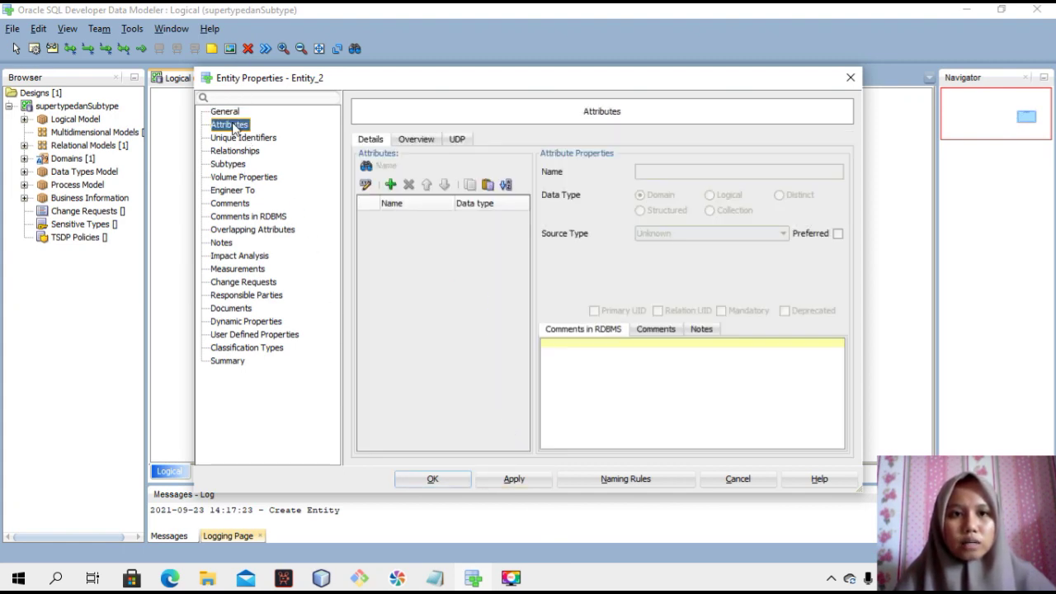
pyautogui.click(391, 184)
pyautogui.click(437, 578)
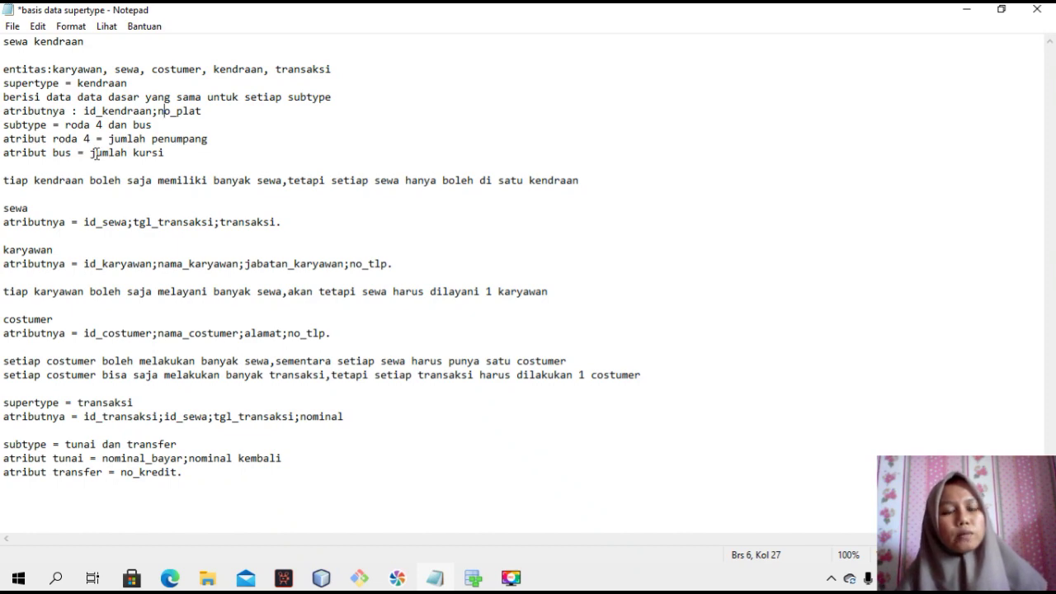
pyautogui.click(477, 579)
pyautogui.press('BackSpace')
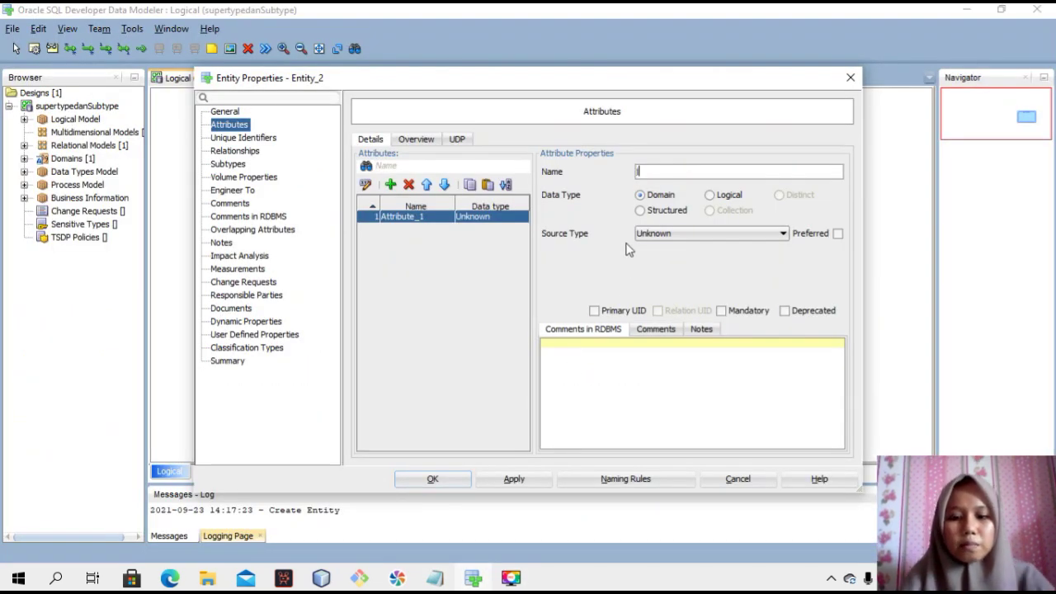
pyautogui.write('jumlah_penumpang')
# Step: Give jumlah_penumpang the logical type Integer, make it mandatory, and save the roda_empat properties
pyautogui.click(710, 195)
pyautogui.click(710, 233)
pyautogui.scroll(-6, 682, 367)
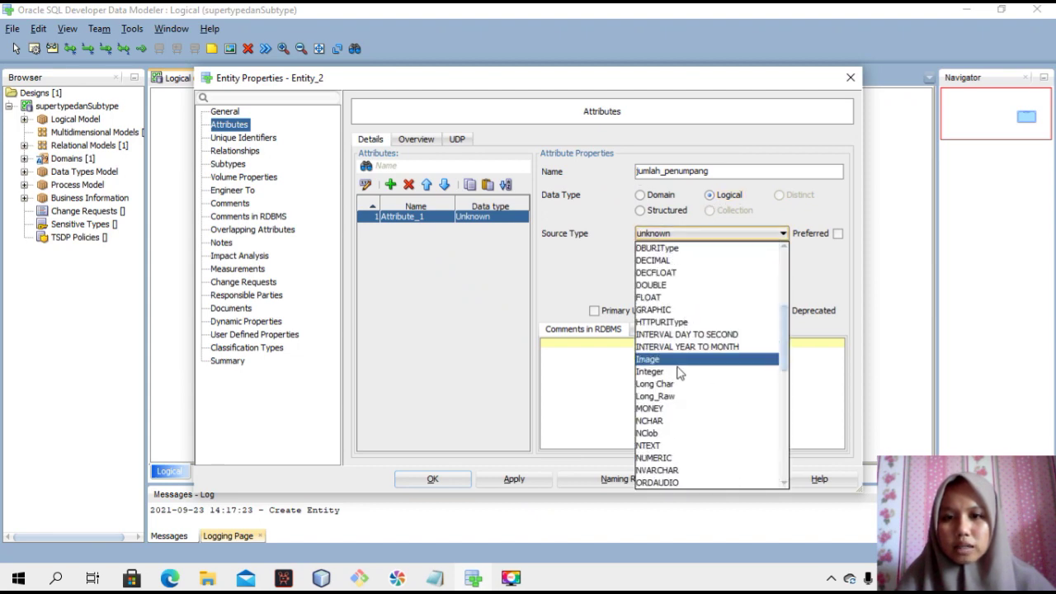
pyautogui.click(682, 371)
pyautogui.click(723, 311)
pyautogui.click(516, 481)
pyautogui.click(458, 482)
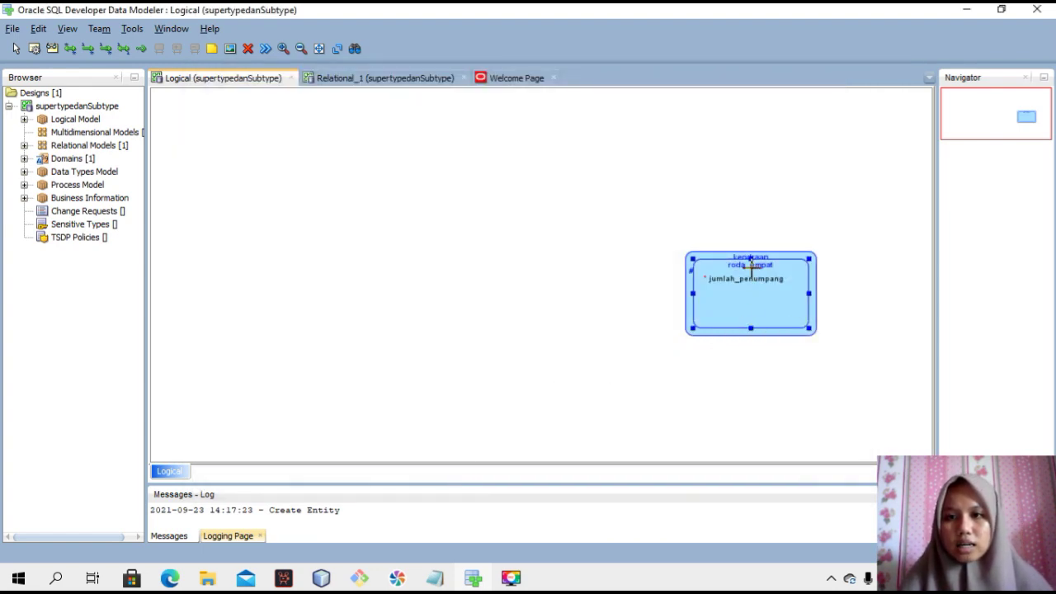
# Step: Shrink the roda_empat box so it sits below the kendraan attributes, and reposition the kendraan entity lower in the diagram
pyautogui.moveTo(750, 268); pyautogui.dragTo(751, 297)
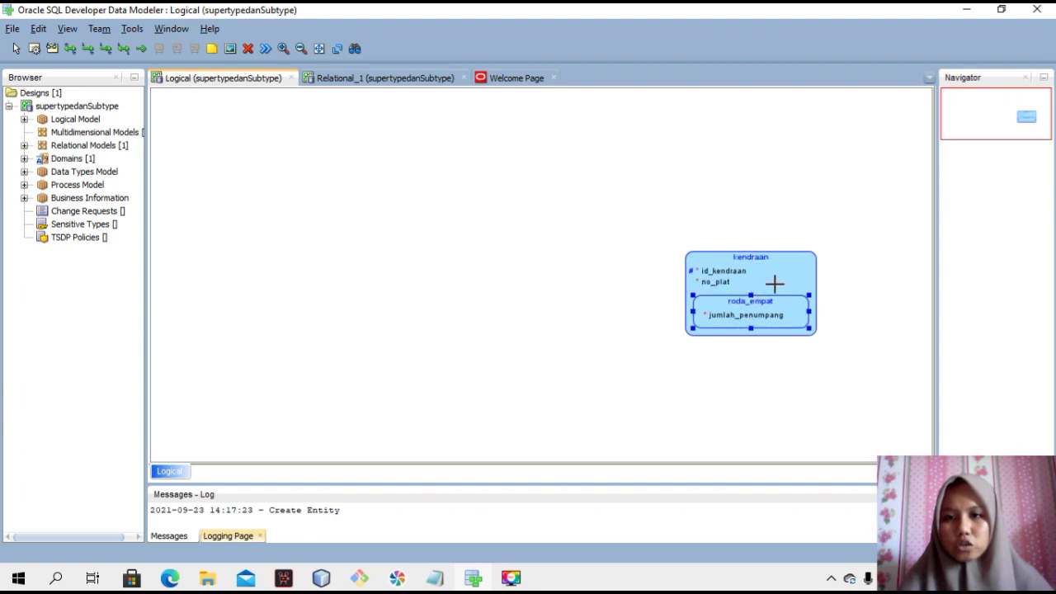
pyautogui.moveTo(684, 337); pyautogui.dragTo(675, 367)
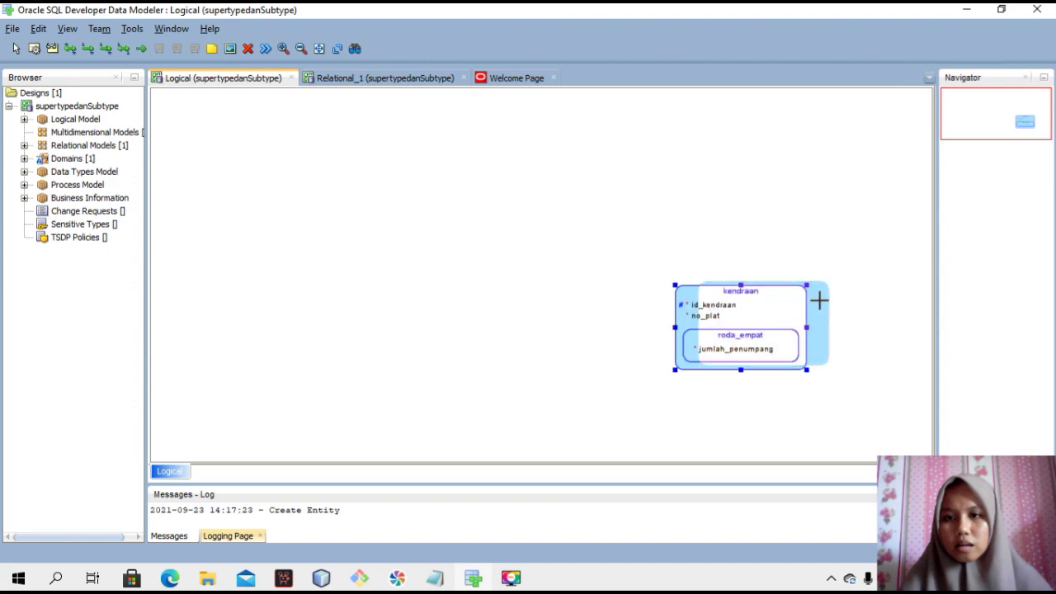
# Step: Place another new entity named bus in the diagram and assign kendraan as its super type
pyautogui.click(776, 358)
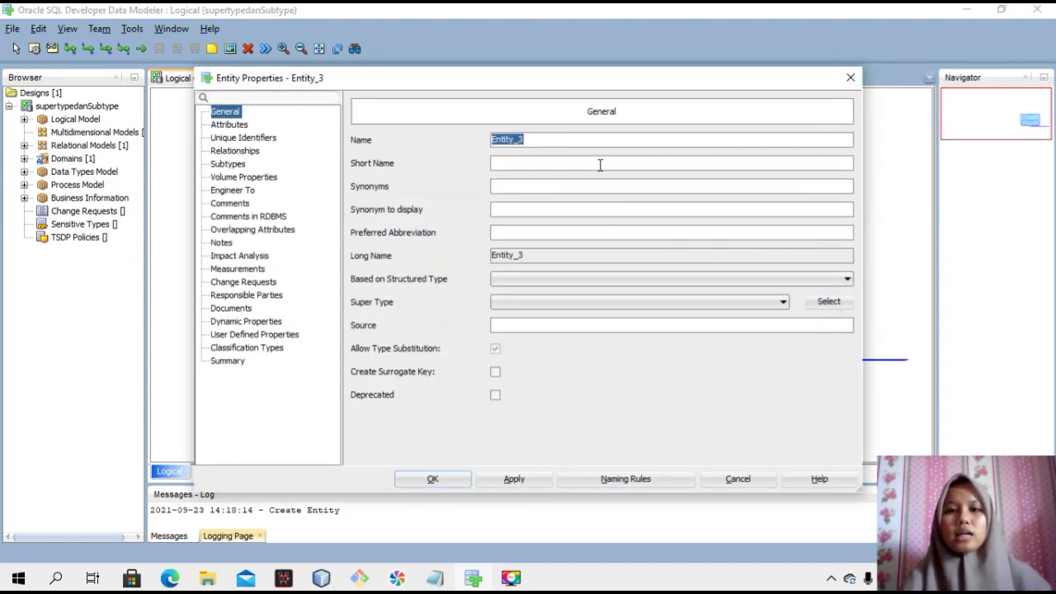
pyautogui.press('BackSpace')
pyautogui.write('bus')
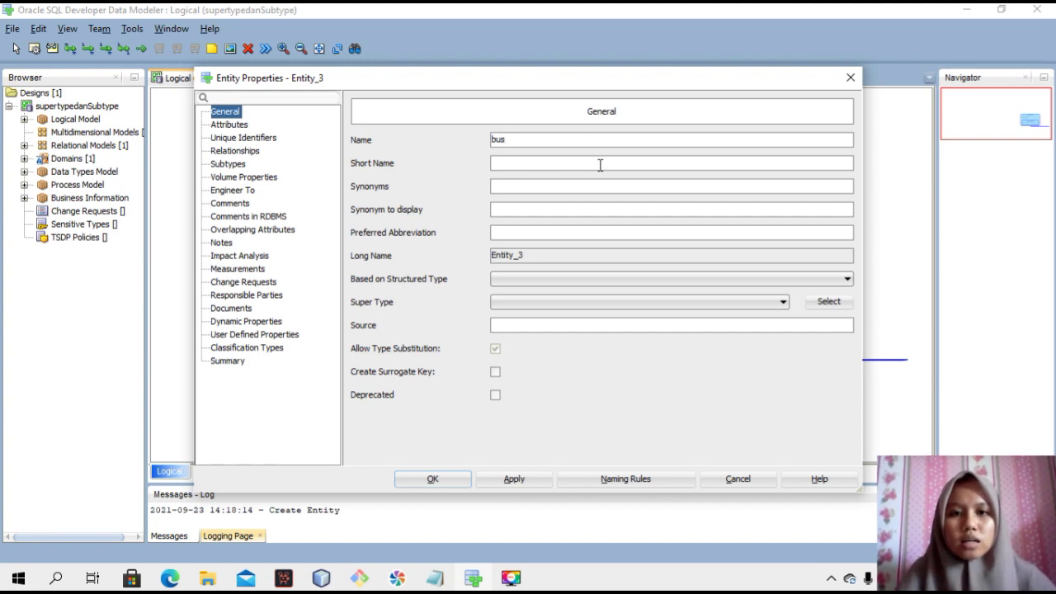
pyautogui.click(562, 302)
pyautogui.click(565, 329)
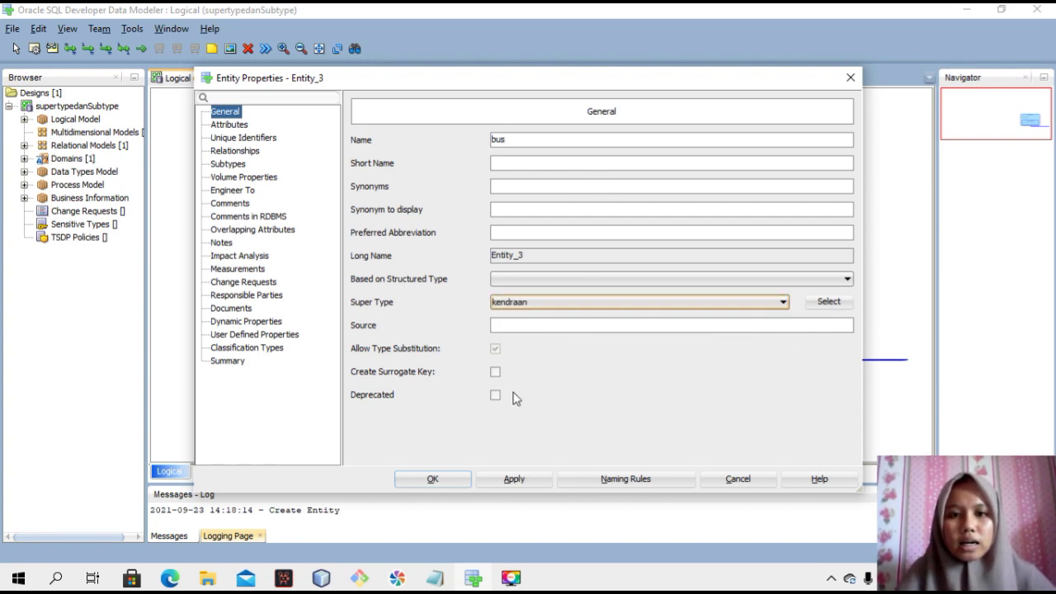
pyautogui.click(517, 481)
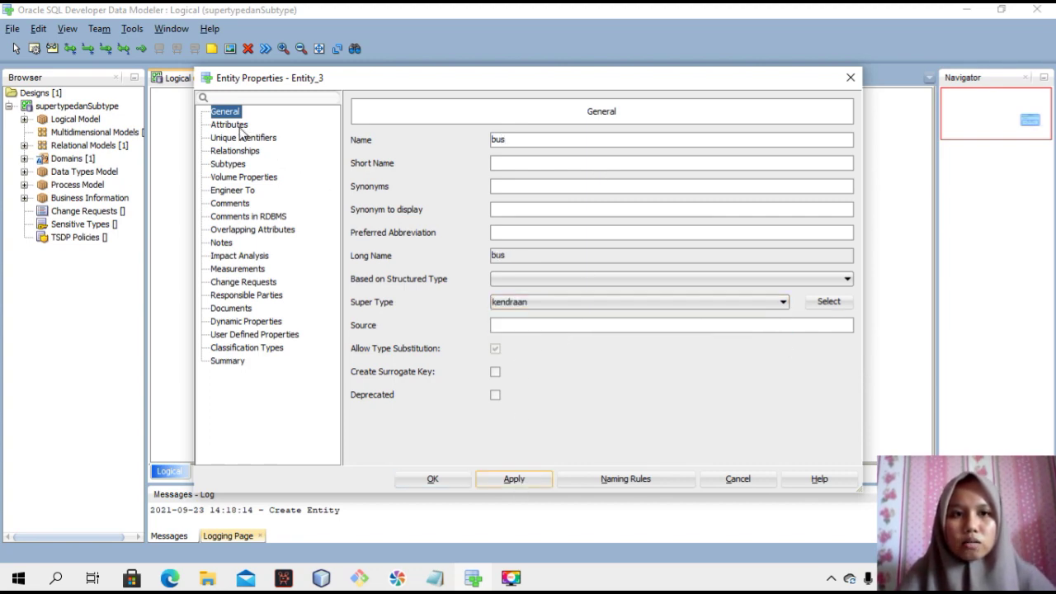
# Step: Add an attribute named jumlah_kursi to the bus entity
pyautogui.click(240, 132)
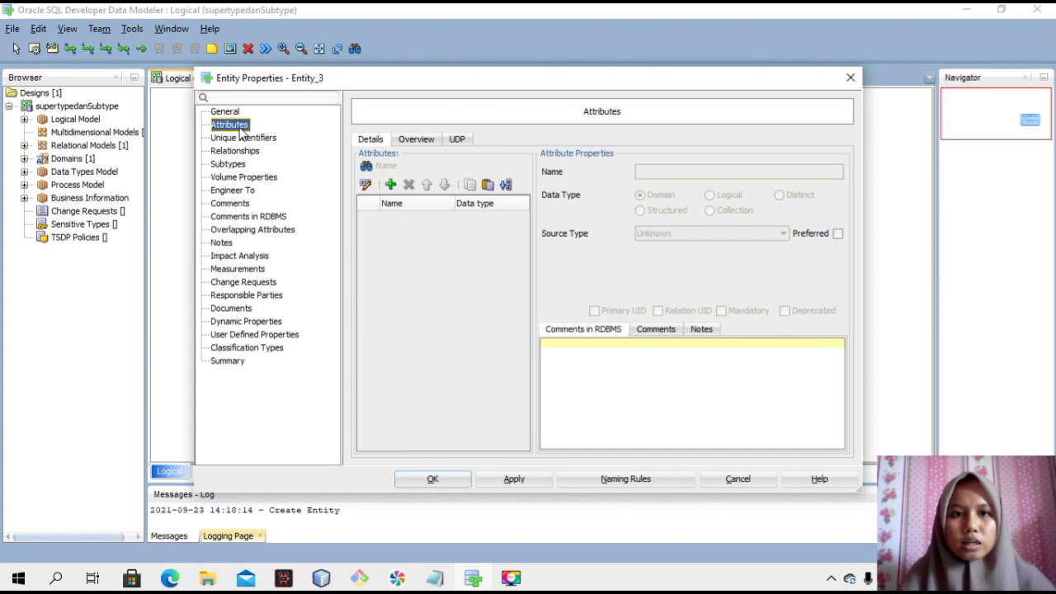
pyautogui.click(391, 187)
pyautogui.press('BackSpace')
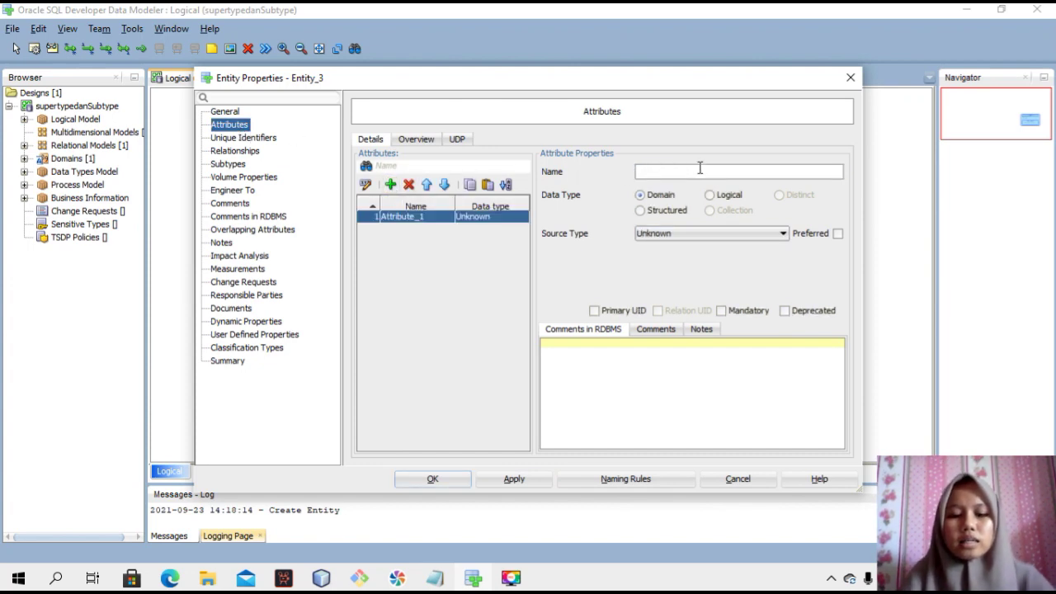
pyautogui.write('jumlah_kursi')
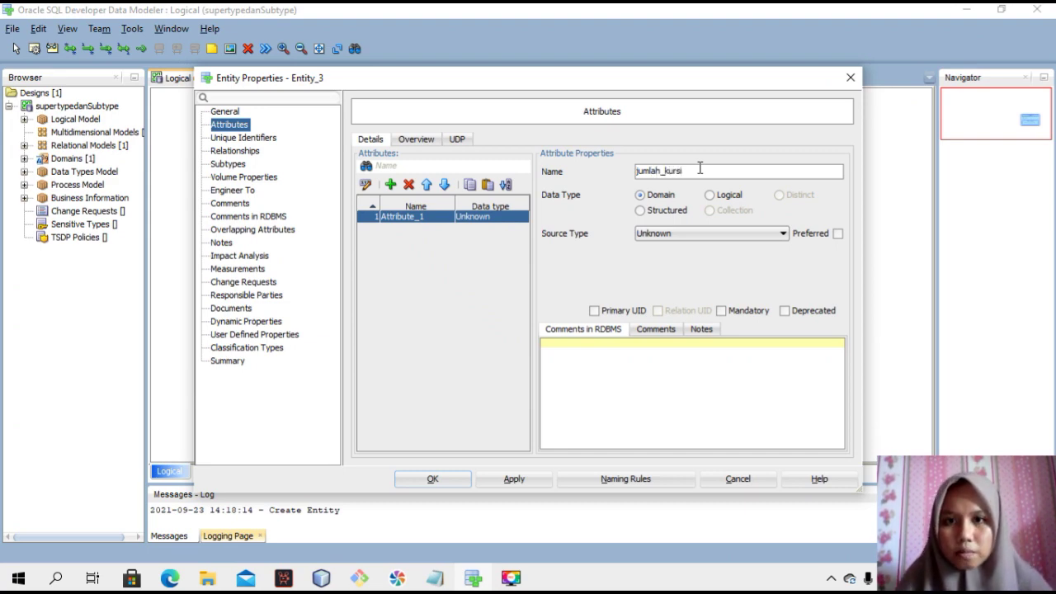
# Step: Give jumlah_kursi the logical type Integer, make it mandatory, and save the bus entity's properties
pyautogui.click(710, 195)
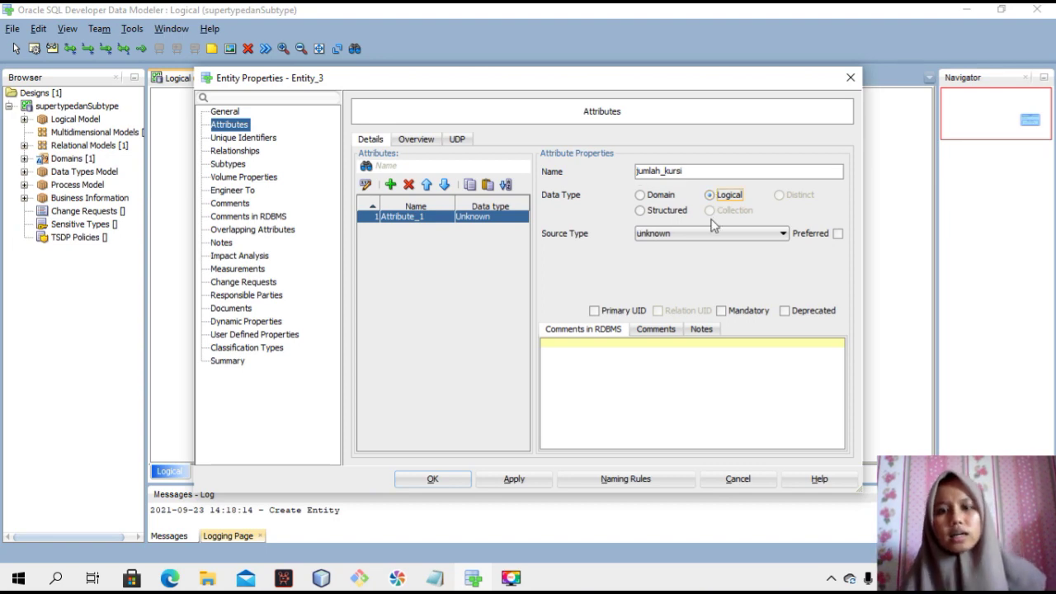
pyautogui.click(712, 232)
pyautogui.scroll(-1, 685, 322)
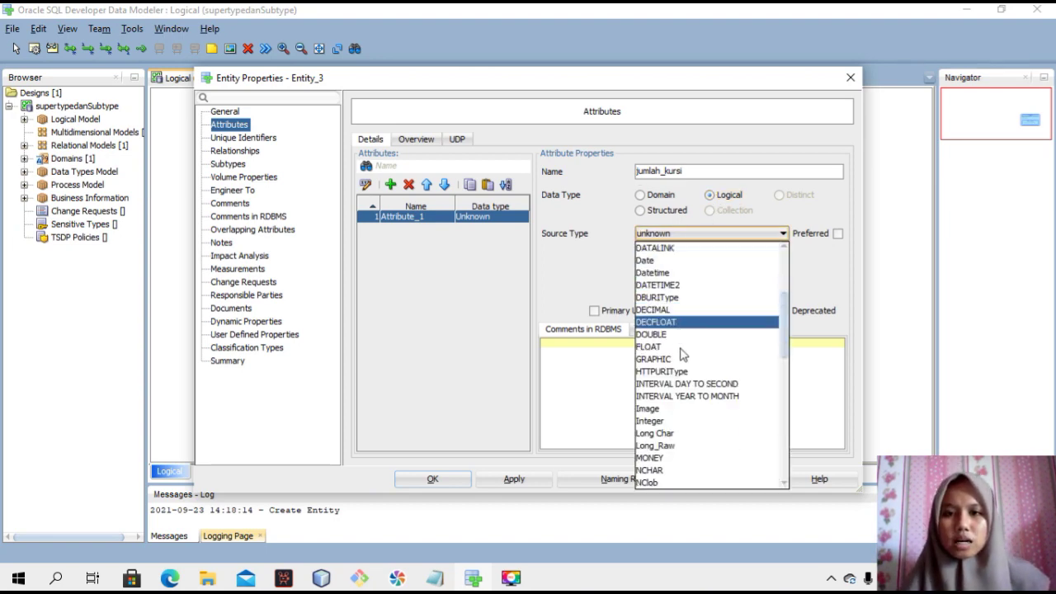
pyautogui.click(683, 421)
pyautogui.click(727, 312)
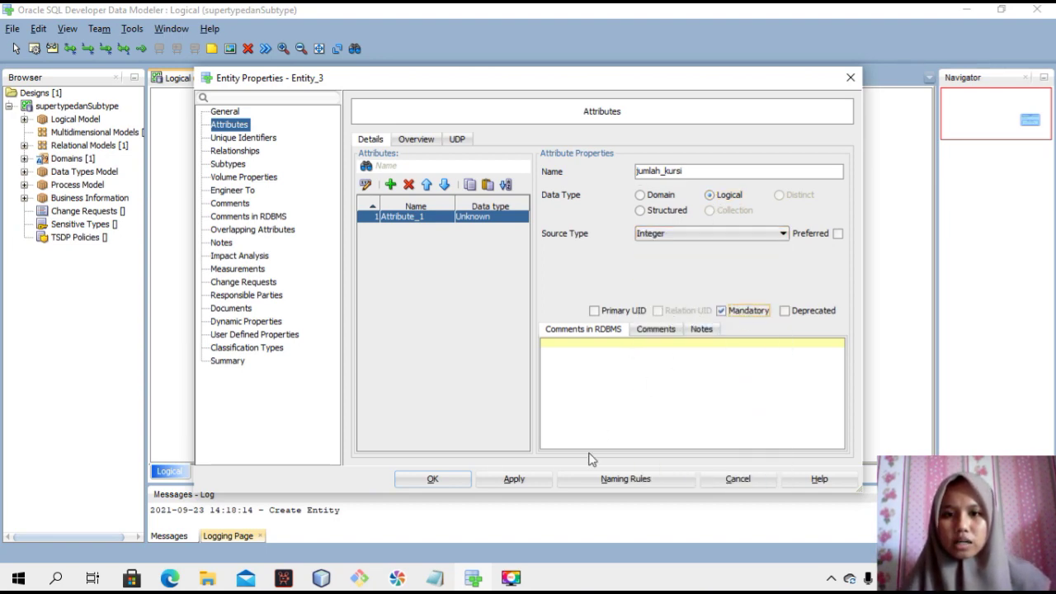
pyautogui.click(528, 481)
pyautogui.click(444, 481)
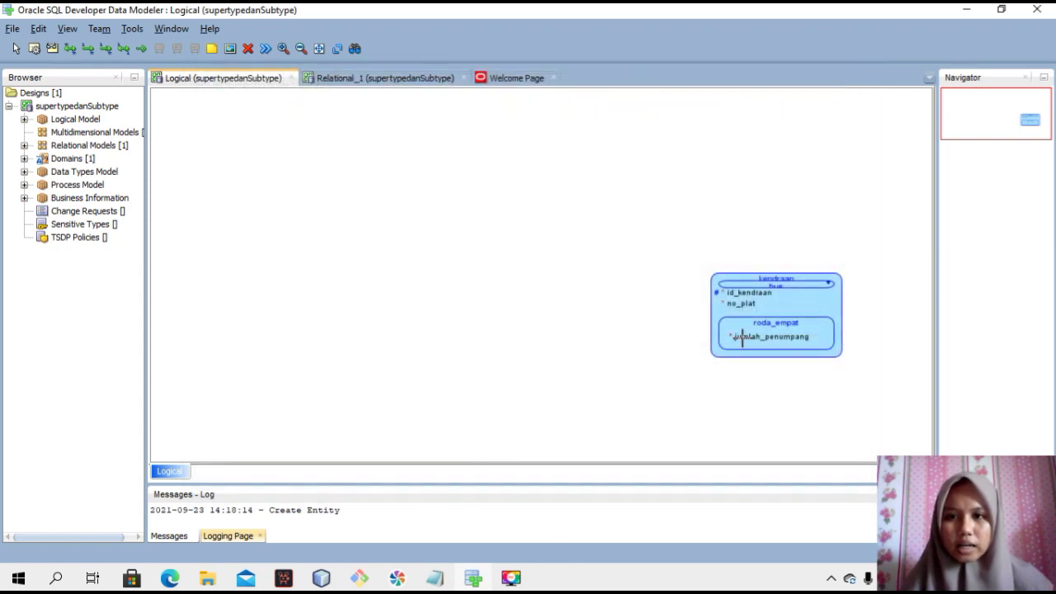
# Step: Extend the kendraan entity downward and move the bus subtype box below roda_empat inside it
pyautogui.click(795, 286)
pyautogui.moveTo(801, 290); pyautogui.dragTo(784, 334)
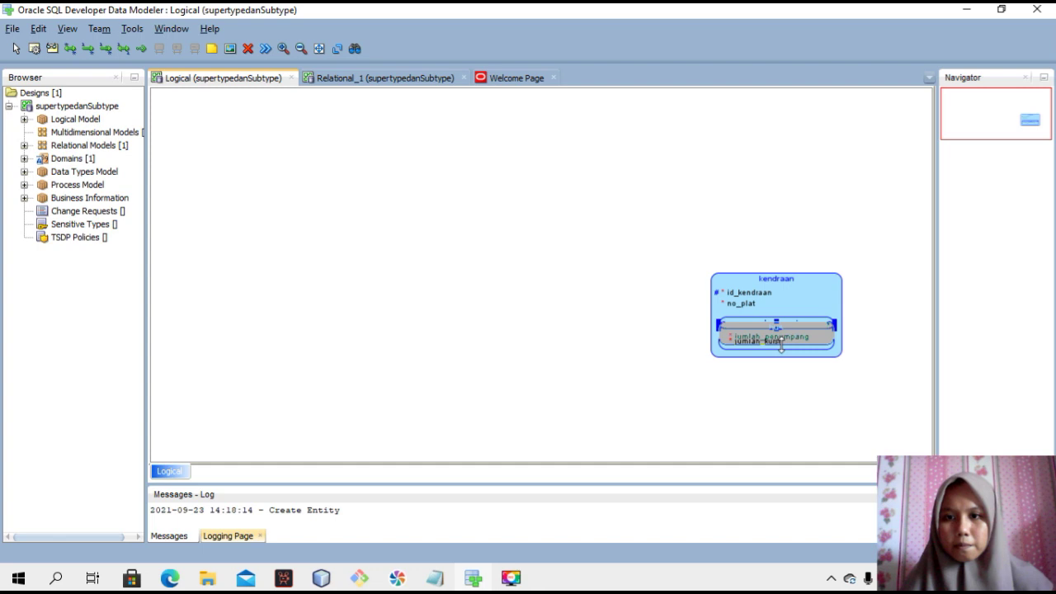
pyautogui.click(794, 291)
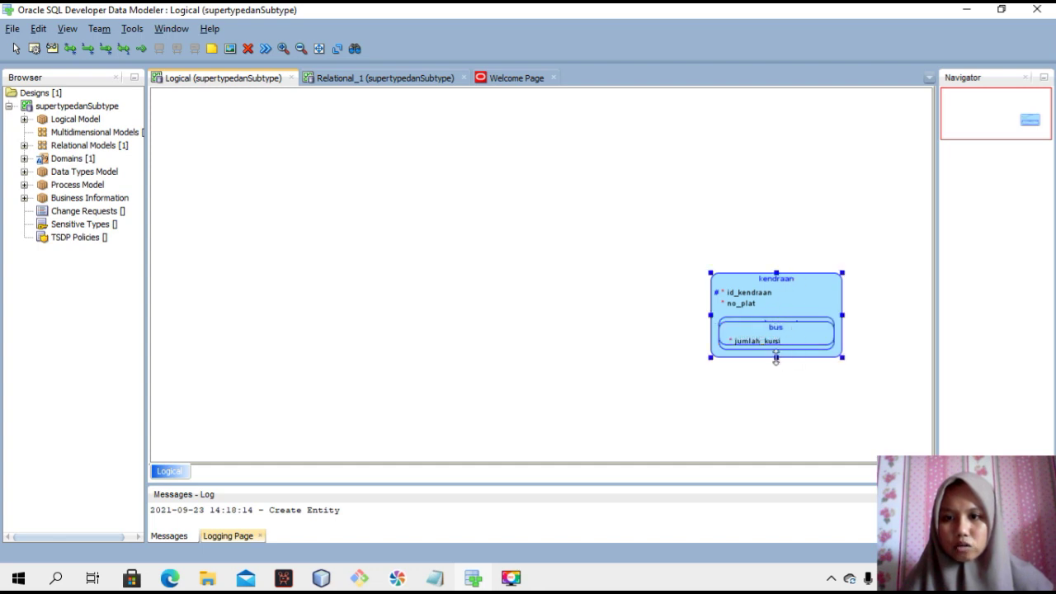
pyautogui.moveTo(776, 357); pyautogui.dragTo(781, 385)
pyautogui.moveTo(780, 329); pyautogui.dragTo(783, 390)
pyautogui.click(795, 384)
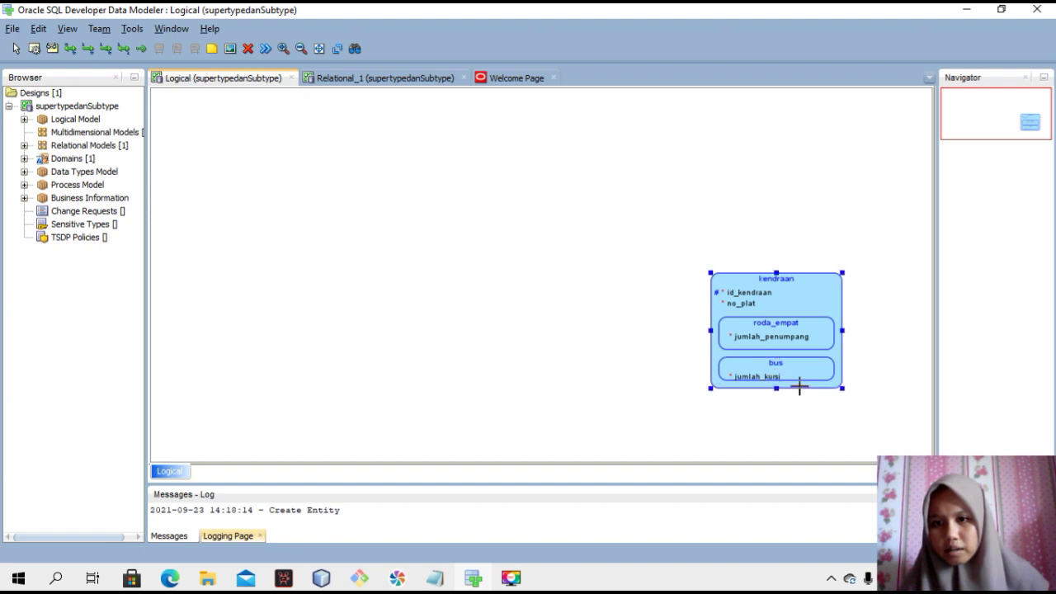
# Step: Extend kendraan slightly further down and enlarge the bus box upward so jumlah_kursi fits inside it
pyautogui.moveTo(776, 388); pyautogui.dragTo(777, 401)
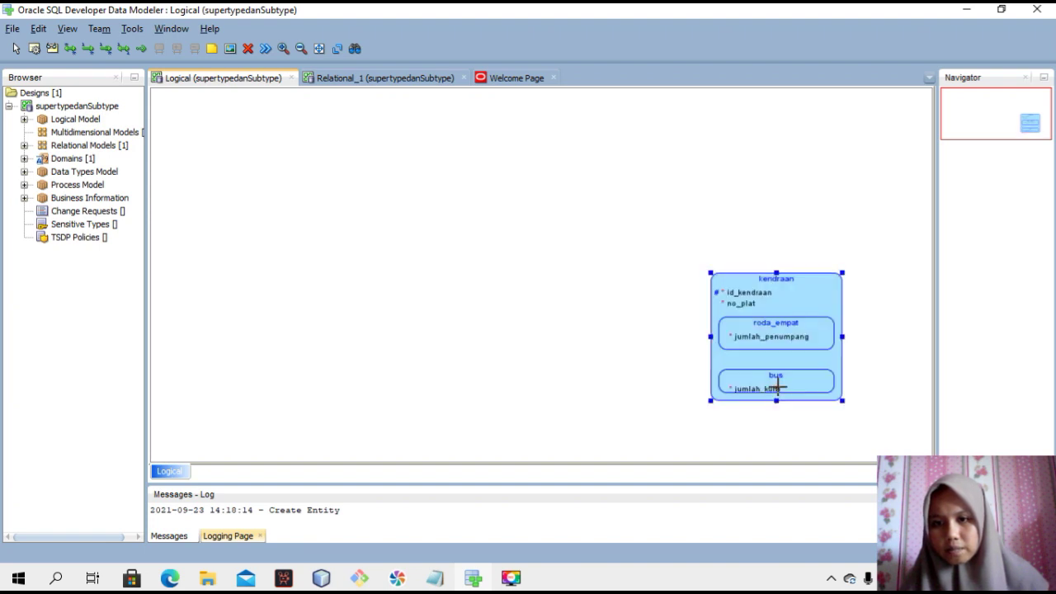
pyautogui.click(778, 382)
pyautogui.moveTo(778, 369); pyautogui.dragTo(776, 362)
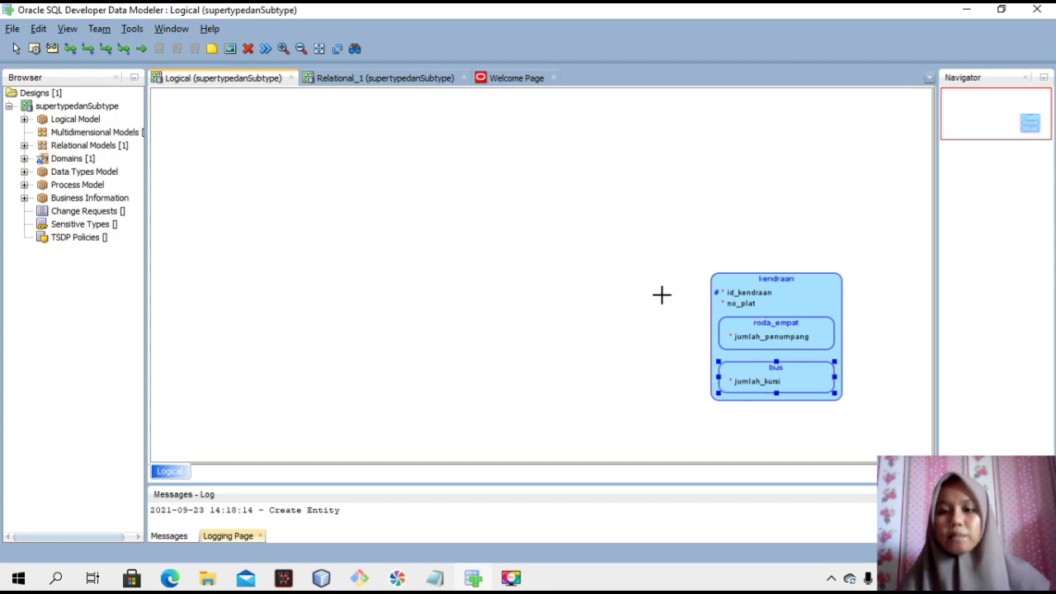
# Step: Look up the sewa entry in the Notepad notes, return to Data Modeler, and place a new entity named sewa beside kendraan
pyautogui.click(448, 582)
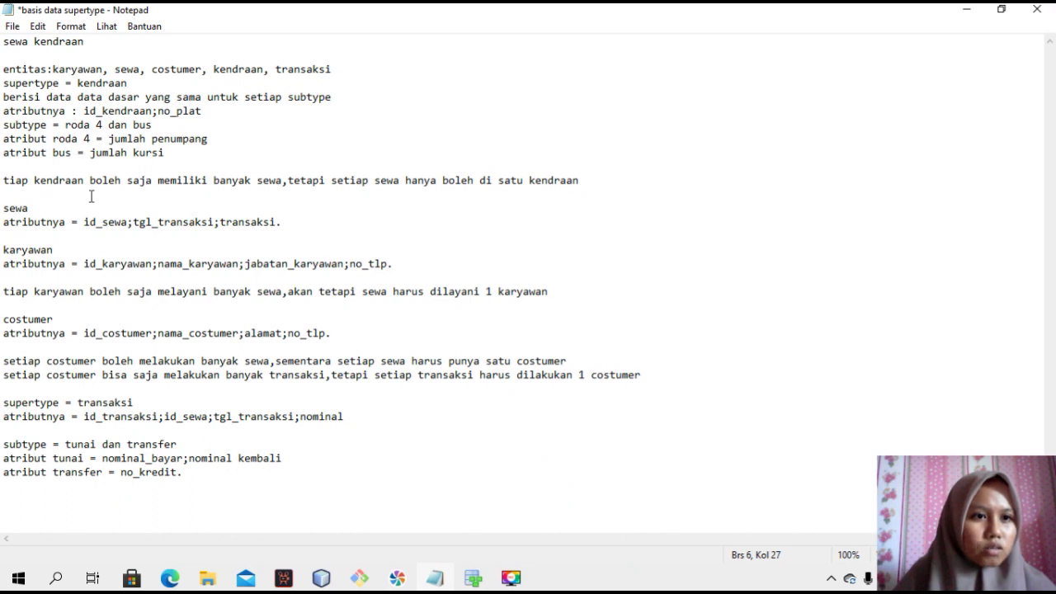
pyautogui.moveTo(2, 207); pyautogui.dragTo(30, 207)
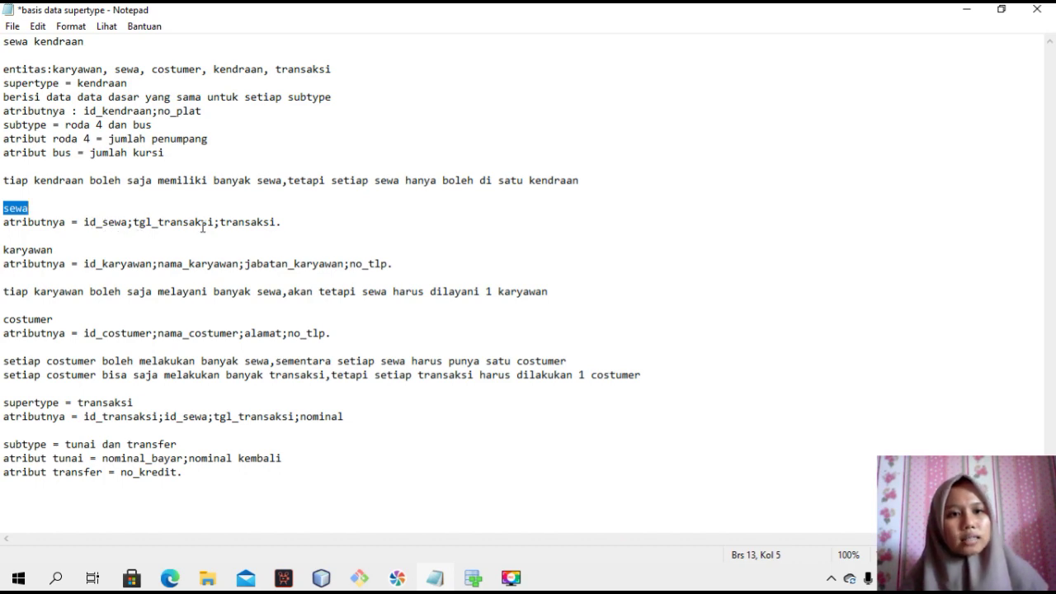
pyautogui.click(473, 578)
pyautogui.click(552, 257)
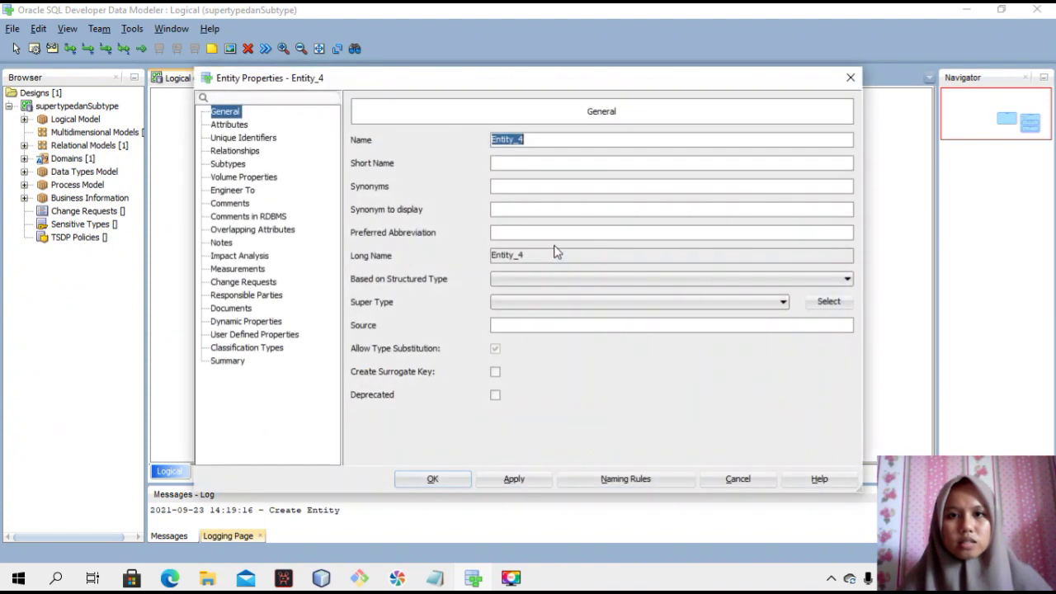
pyautogui.press('BackSpace')
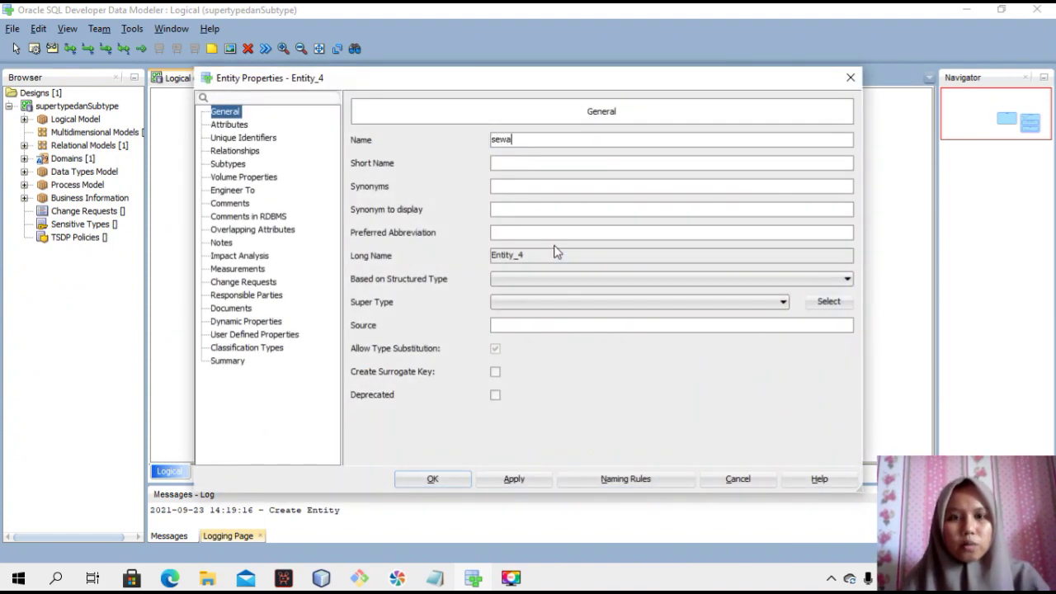
pyautogui.click(509, 479)
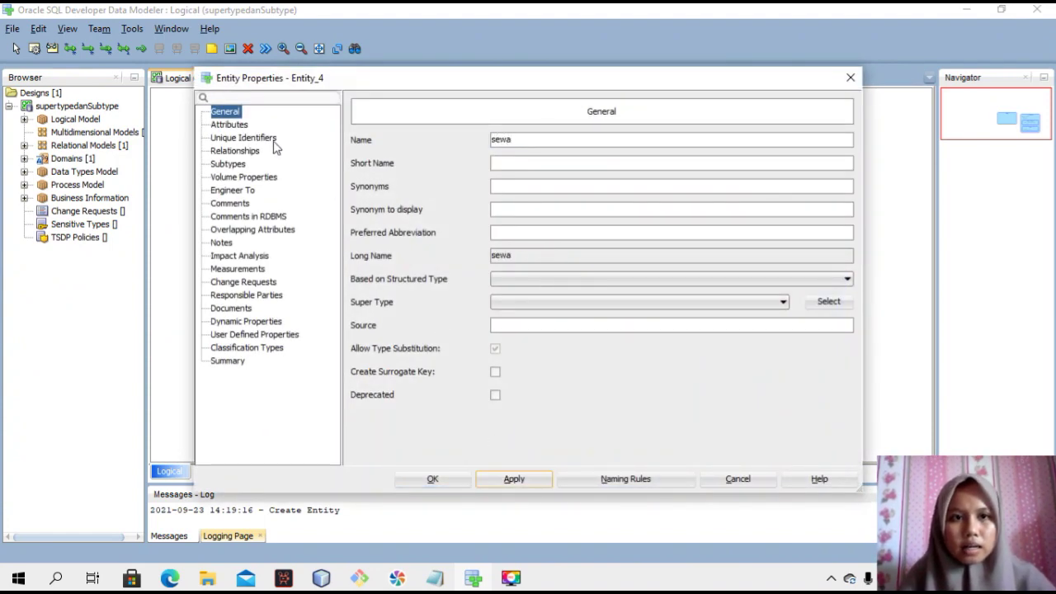
# Step: Add an attribute named id_sewa to the sewa entity
pyautogui.click(231, 125)
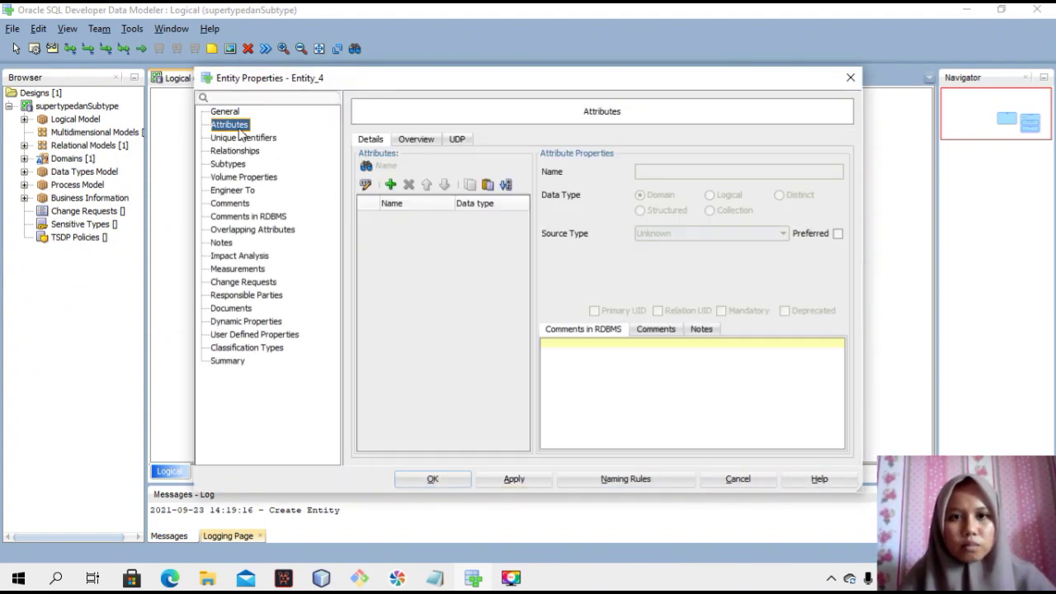
pyautogui.click(390, 184)
pyautogui.press('BackSpace')
pyautogui.write('id_sewa')
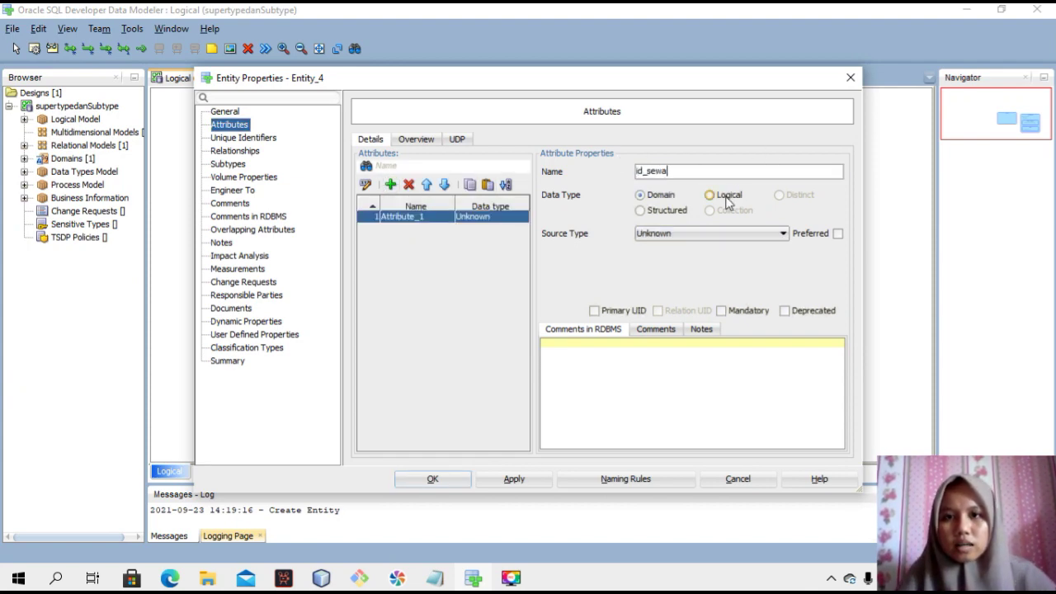
# Step: Give id_sewa the logical type VARCHAR with size 50, make it the primary UID, and apply the change
pyautogui.click(729, 203)
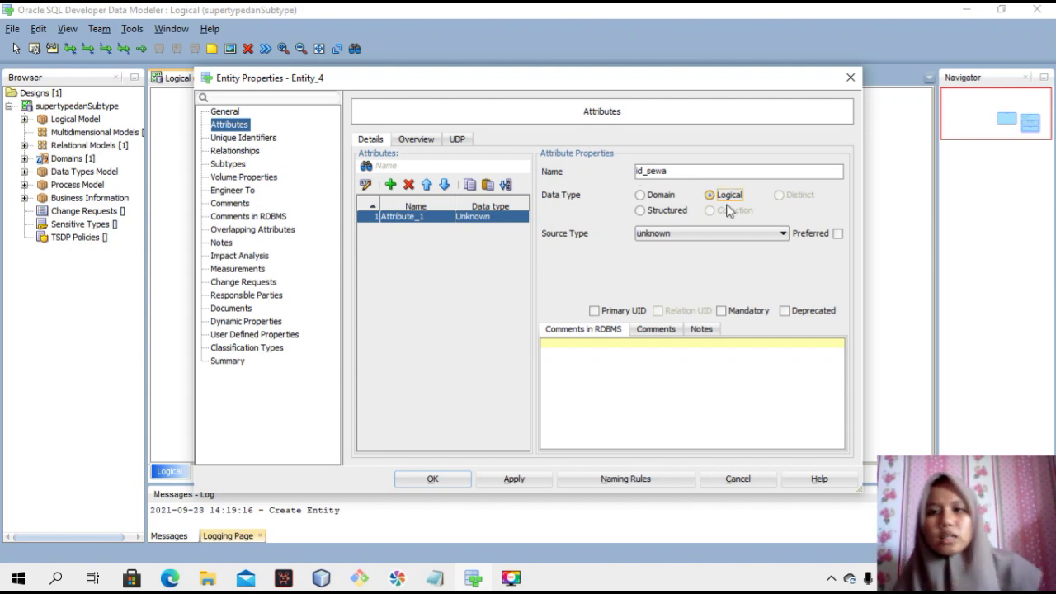
pyautogui.click(718, 234)
pyautogui.scroll(-4, 669, 347)
pyautogui.scroll(-10, 669, 347)
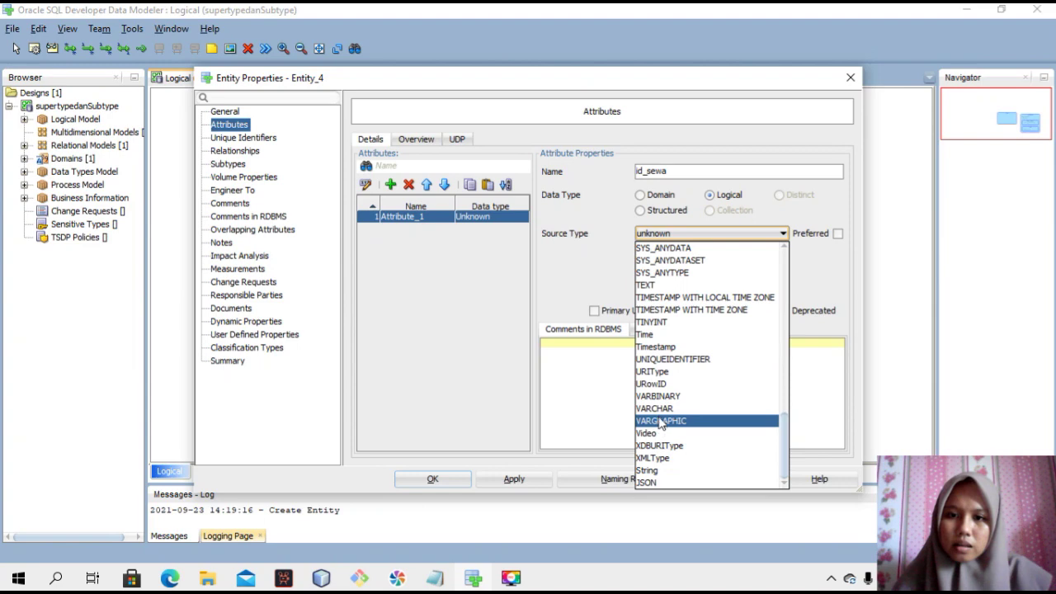
pyautogui.click(660, 409)
pyautogui.click(667, 259)
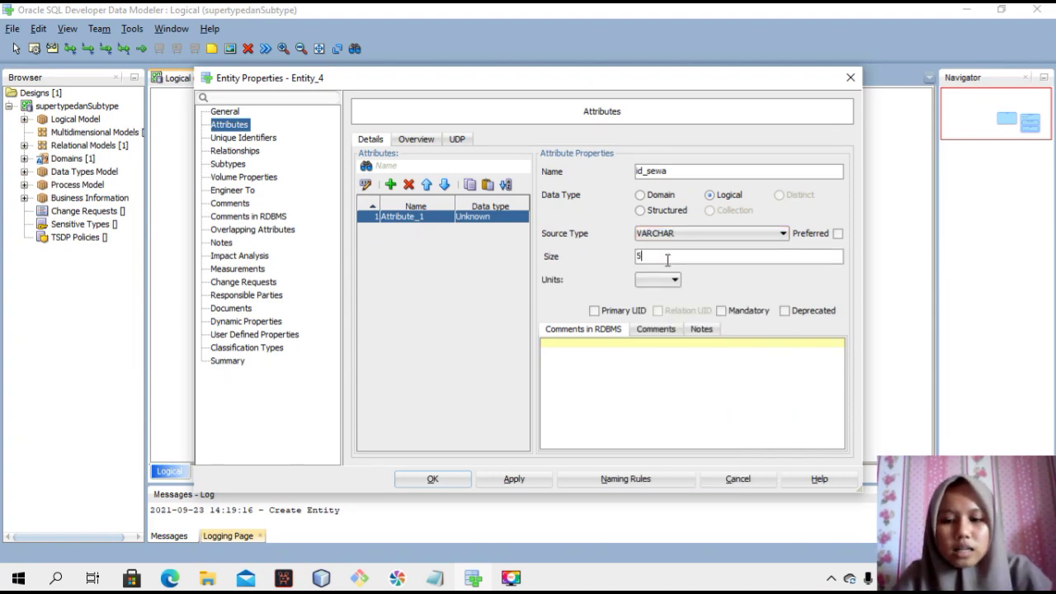
pyautogui.click(612, 315)
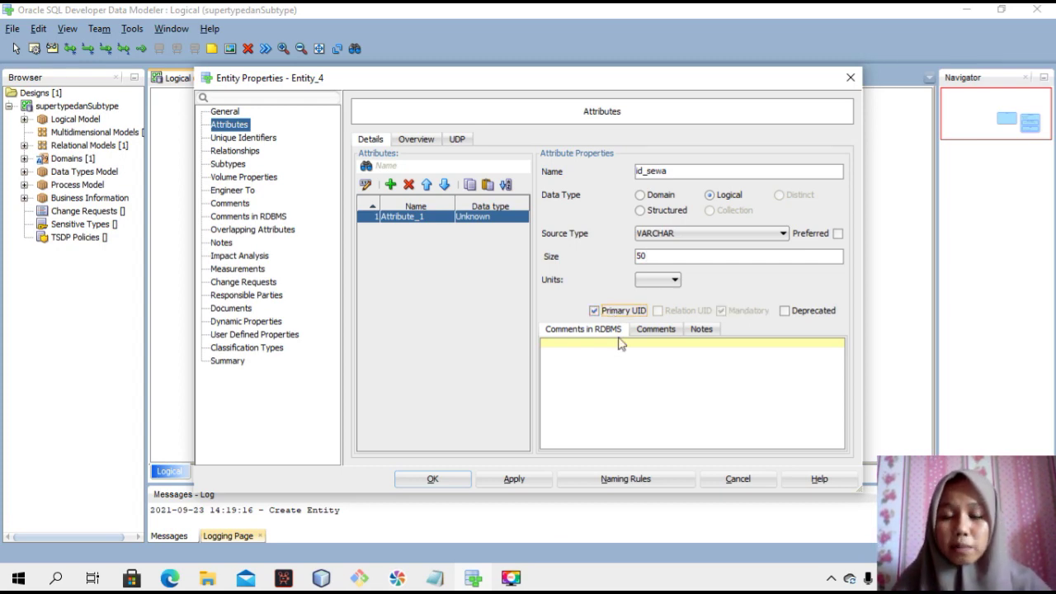
pyautogui.click(520, 484)
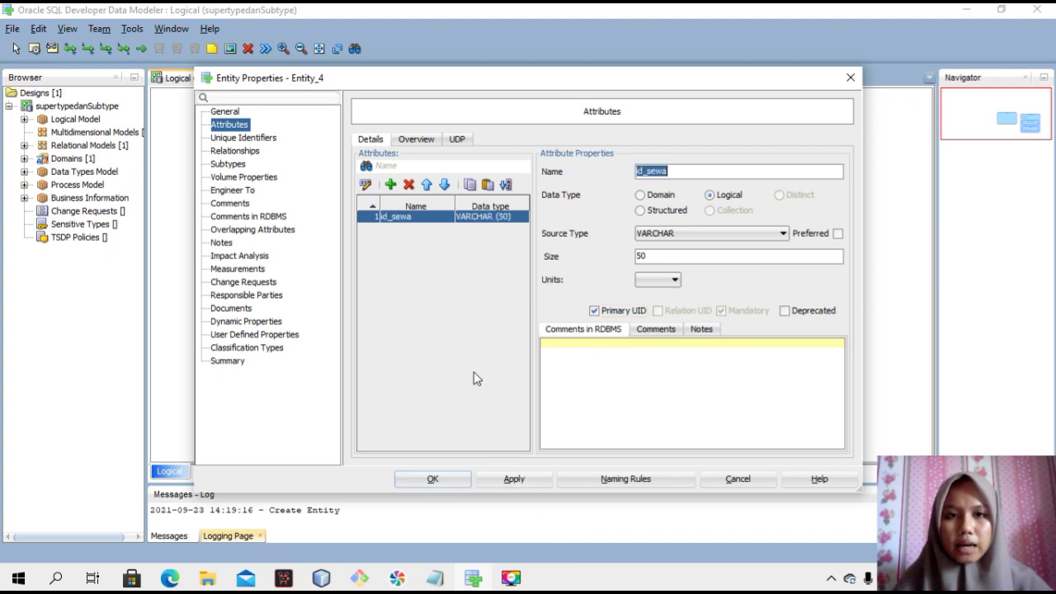
# Step: Add a mandatory attribute tgl_transaksi with the logical type Date to the sewa entity and apply it
pyautogui.click(390, 184)
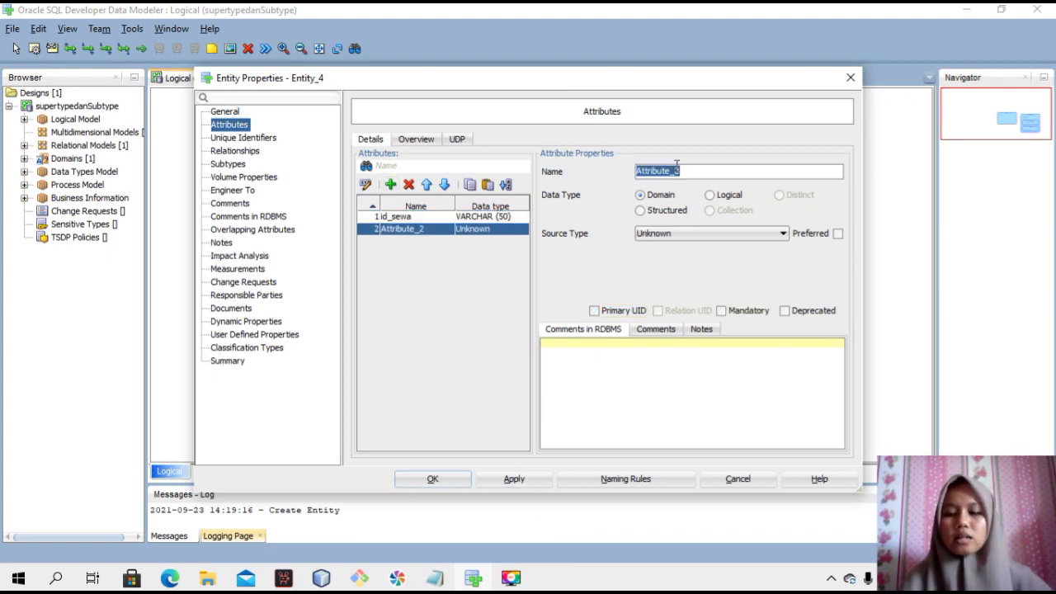
pyautogui.press('BackSpace')
pyautogui.write('tg')
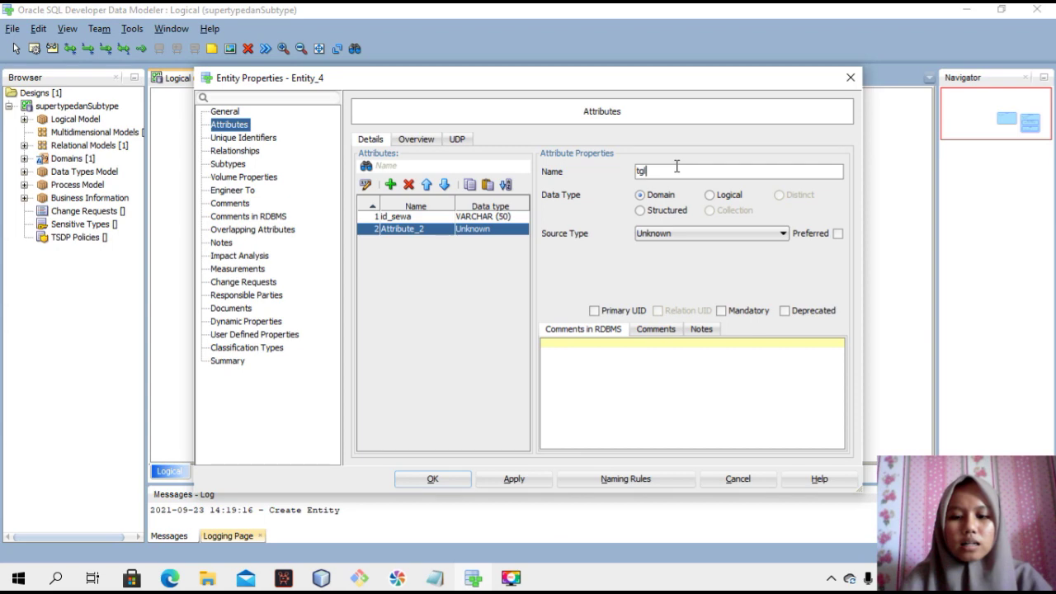
pyautogui.write('l_transaksi')
pyautogui.click(729, 195)
pyautogui.click(726, 234)
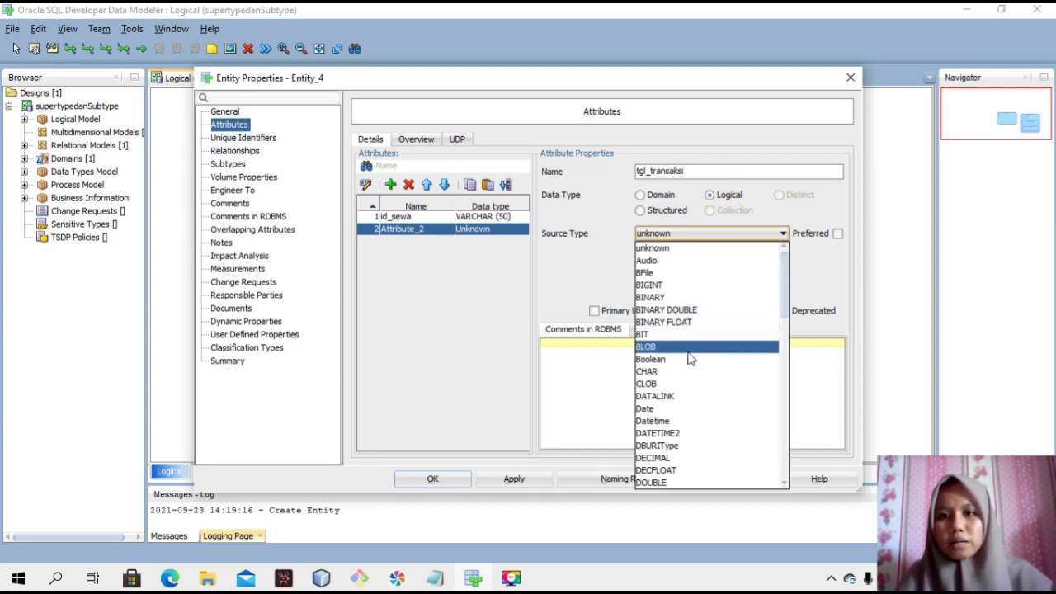
pyautogui.click(677, 409)
pyautogui.click(723, 312)
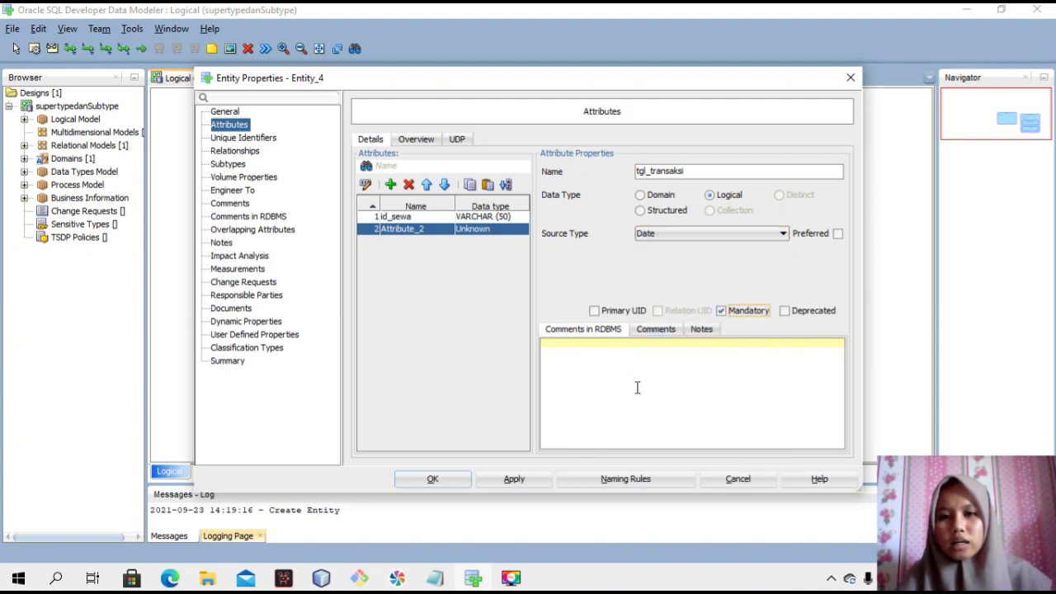
pyautogui.click(525, 482)
# Step: Add a mandatory attribute transaksi with the logical type VARCHAR and size 50 to the sewa entity
pyautogui.click(390, 185)
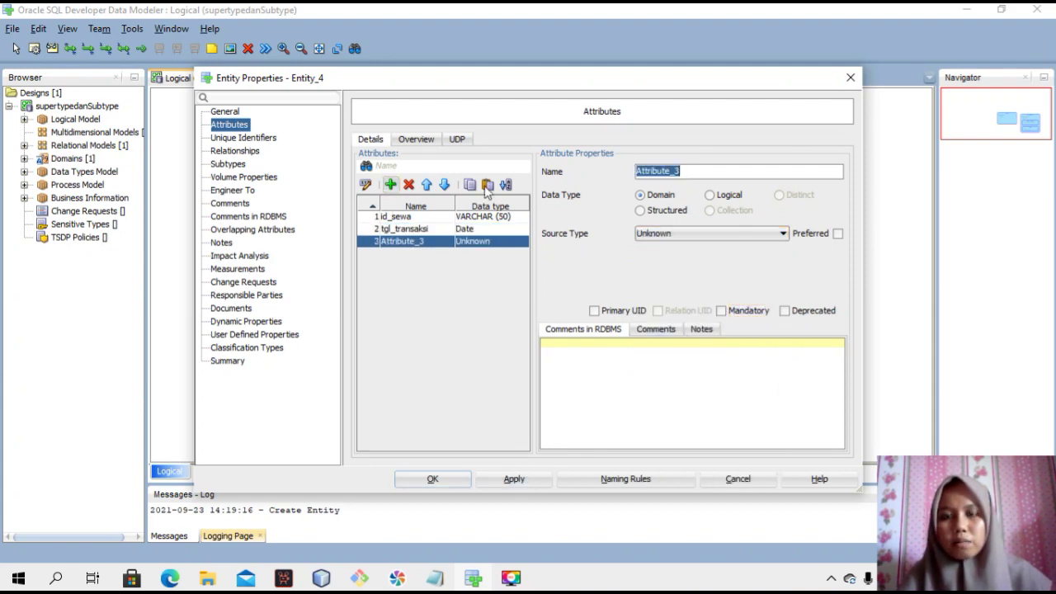
pyautogui.write('transaksi')
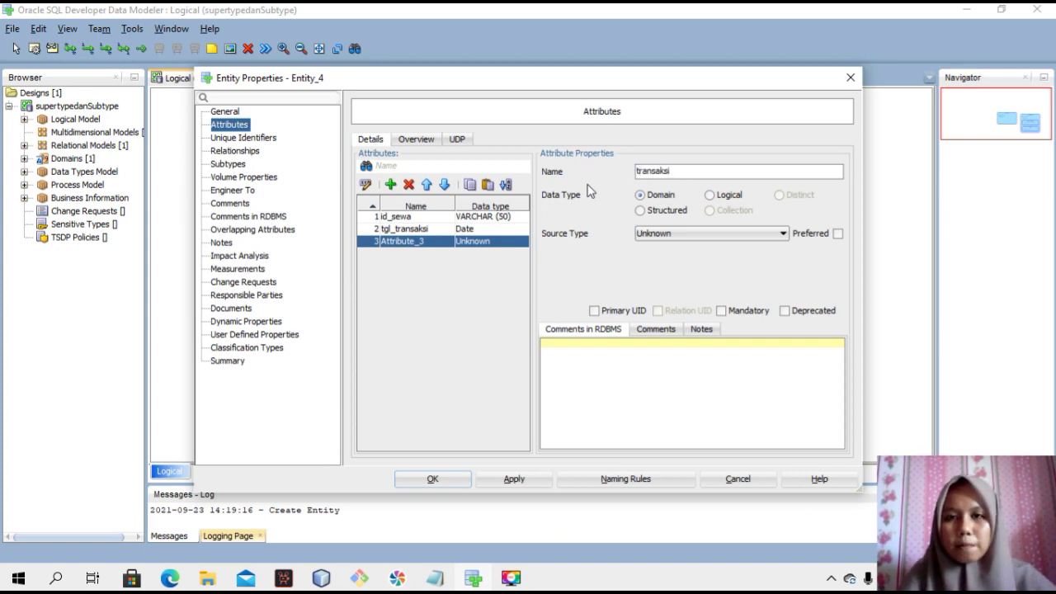
pyautogui.click(710, 195)
pyautogui.click(716, 235)
pyautogui.scroll(-15, 696, 364)
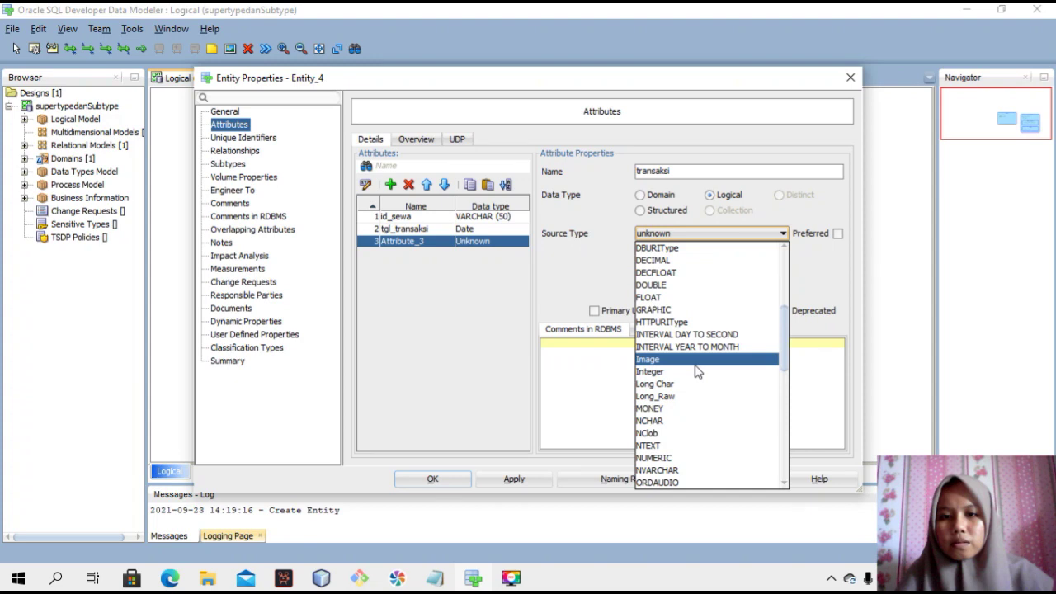
pyautogui.click(670, 409)
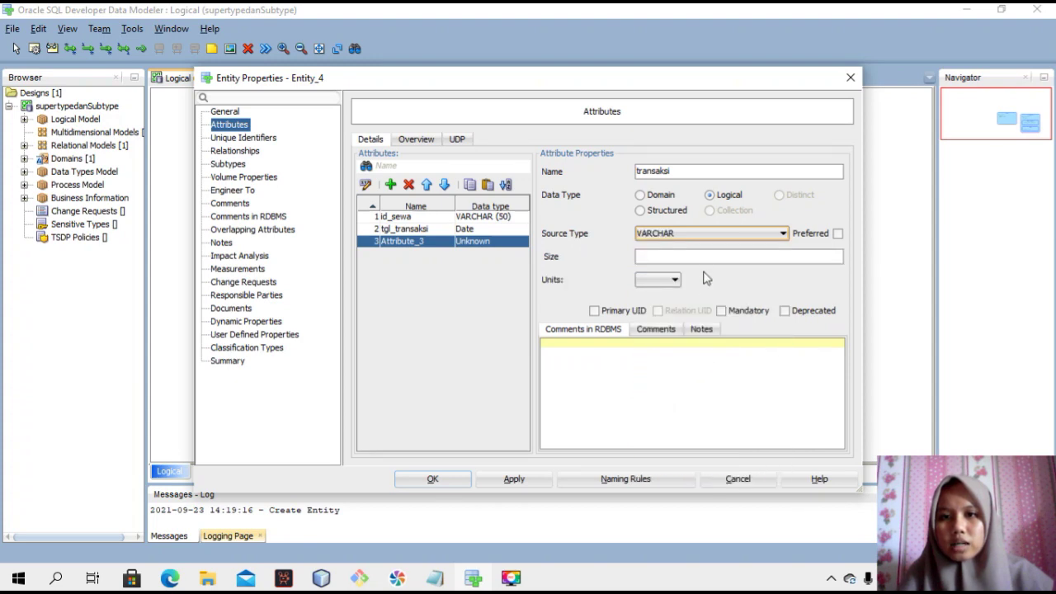
pyautogui.click(696, 256)
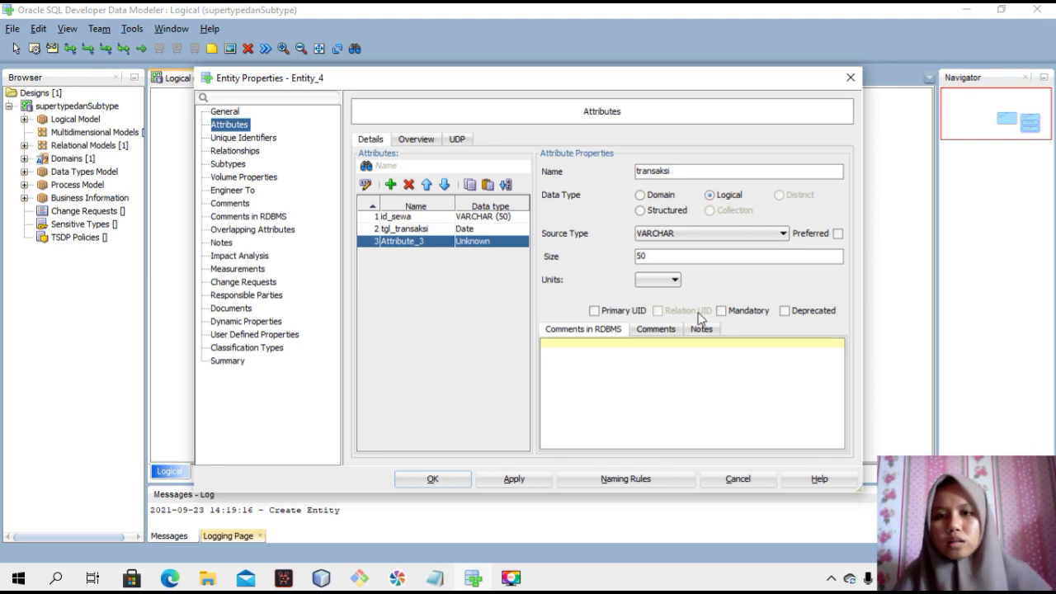
pyautogui.click(733, 312)
# Step: Save the sewa entity's properties and move its box farther left of kendraan in the diagram
pyautogui.click(513, 479)
pyautogui.click(446, 480)
pyautogui.moveTo(607, 330); pyautogui.dragTo(547, 344)
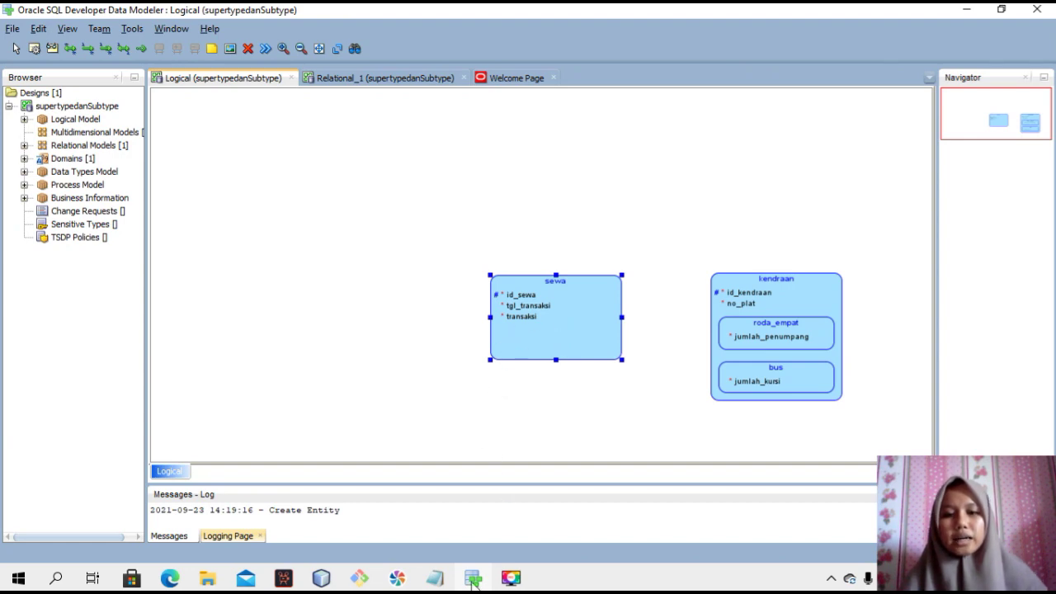
# Step: Look up the karyawan entry in the Notepad notes, return to Data Modeler, and place a new entity named karyawan left of sewa
pyautogui.click(432, 580)
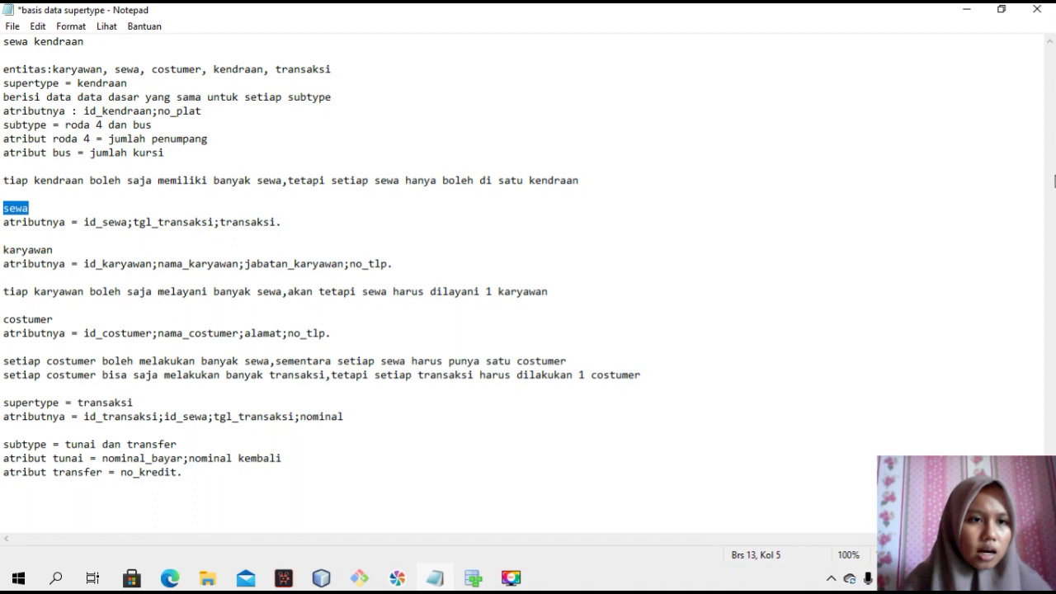
pyautogui.moveTo(5, 250); pyautogui.dragTo(48, 255)
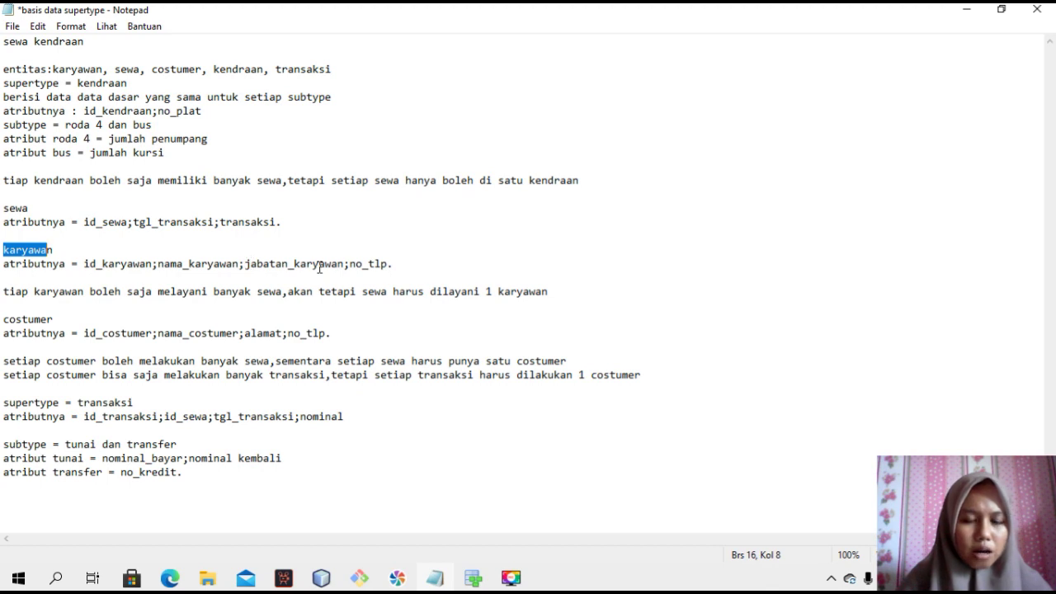
pyautogui.click(471, 581)
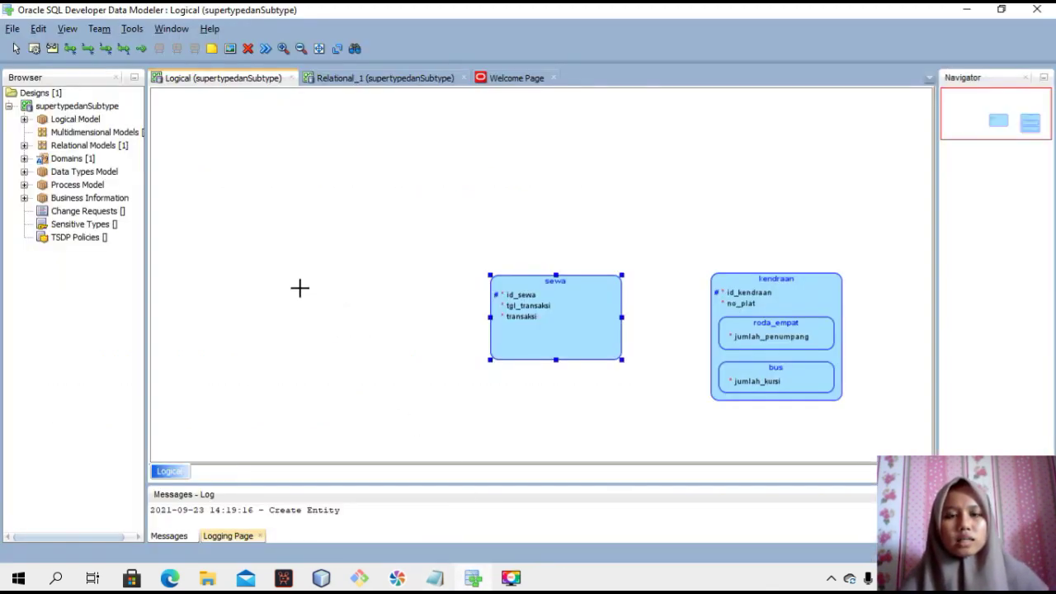
pyautogui.click(357, 277)
pyautogui.write('ka')
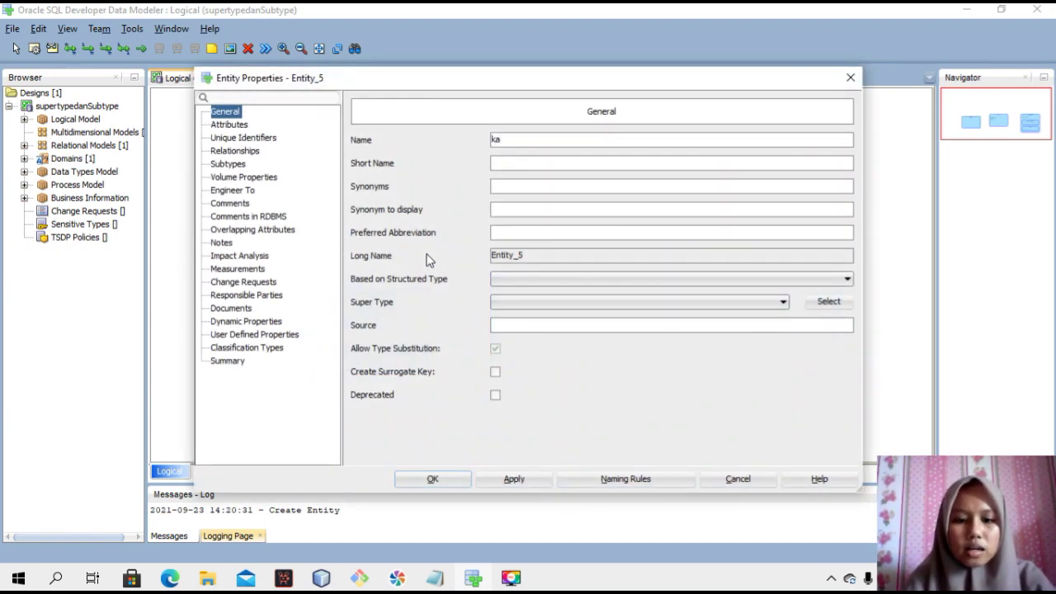
pyautogui.write('ryawan')
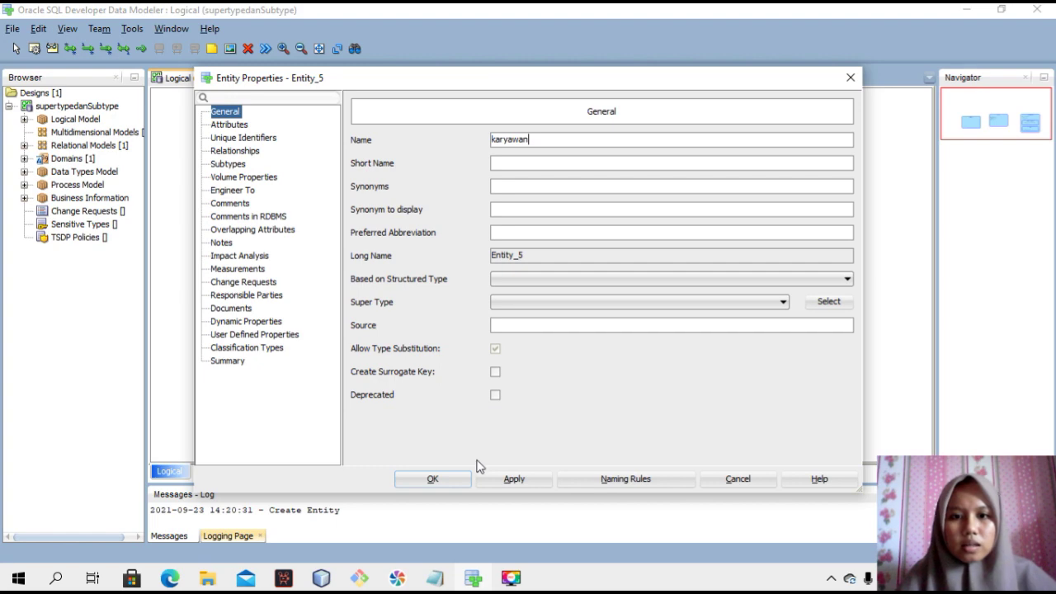
pyautogui.click(511, 480)
# Step: Check the karyawan attributes in the Notepad notes, return to Data Modeler, and add an attribute named id_karyawan to the karyawan entity
pyautogui.click(231, 125)
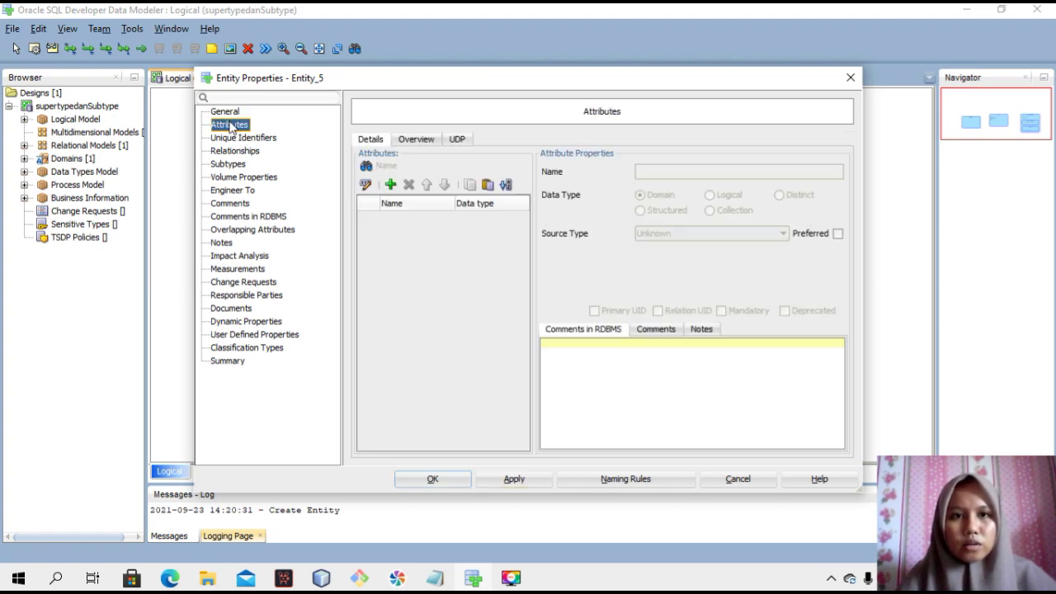
pyautogui.click(446, 584)
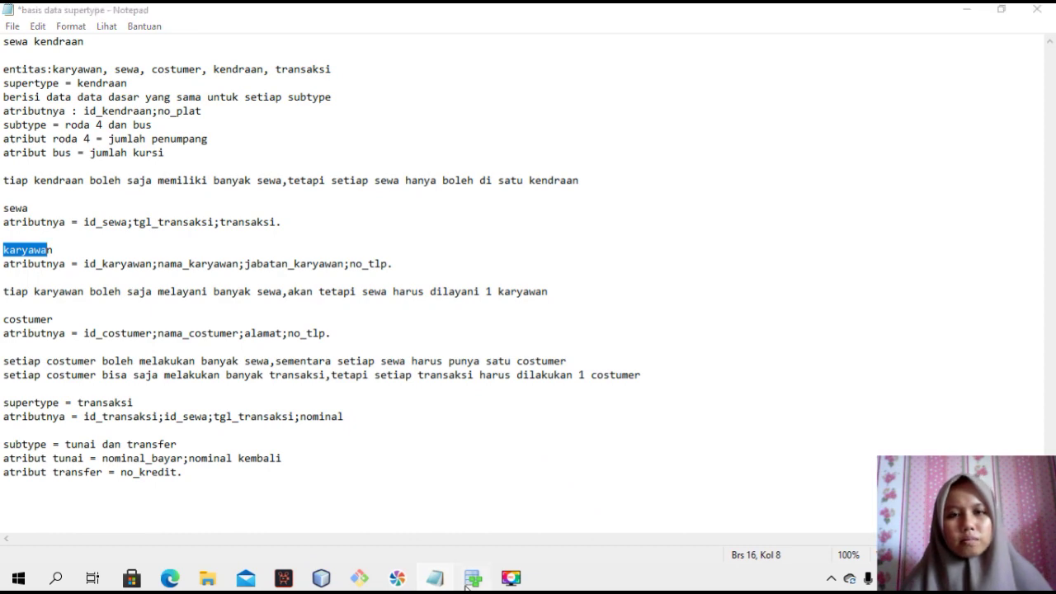
pyautogui.click(469, 585)
pyautogui.click(392, 185)
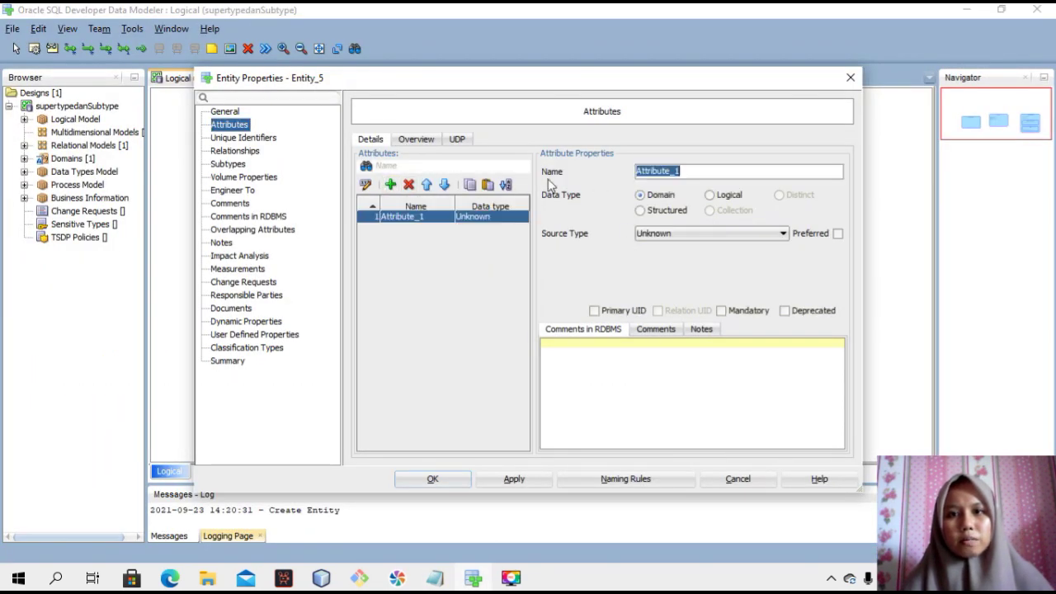
pyautogui.press('BackSpace')
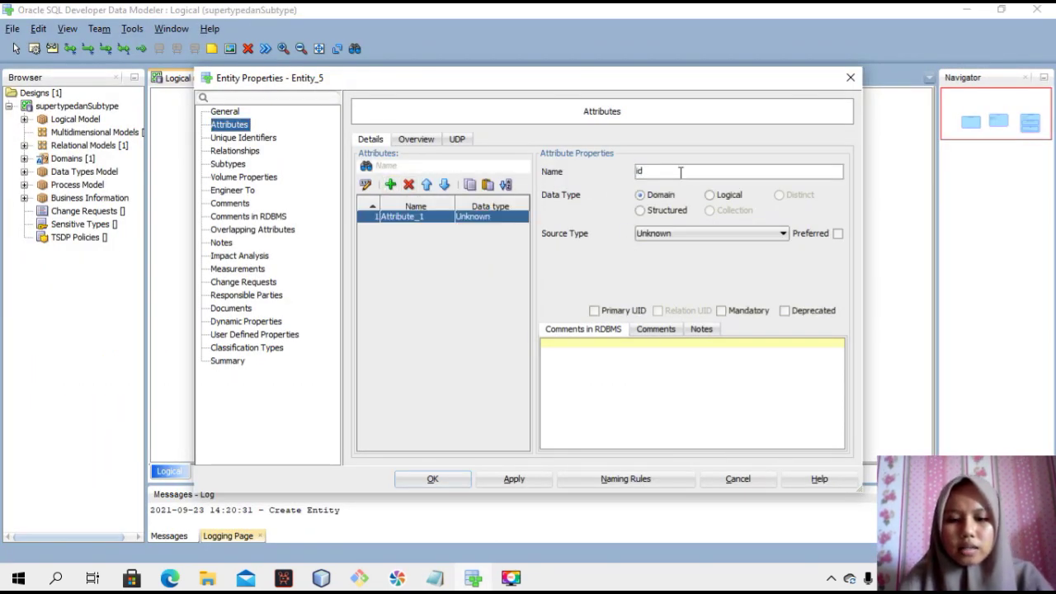
pyautogui.write('id_kary')
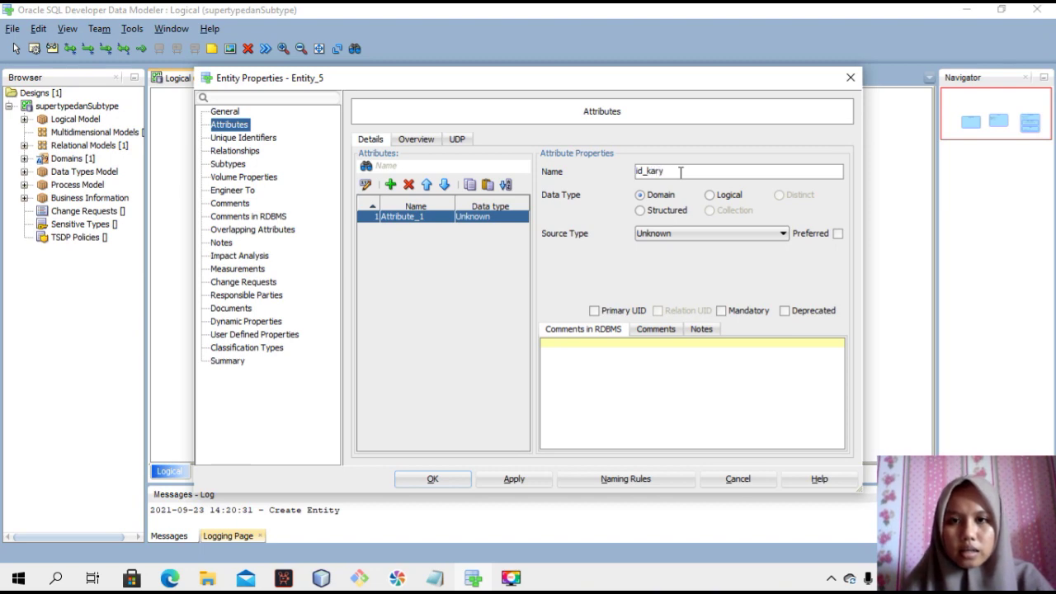
pyautogui.write('awan')
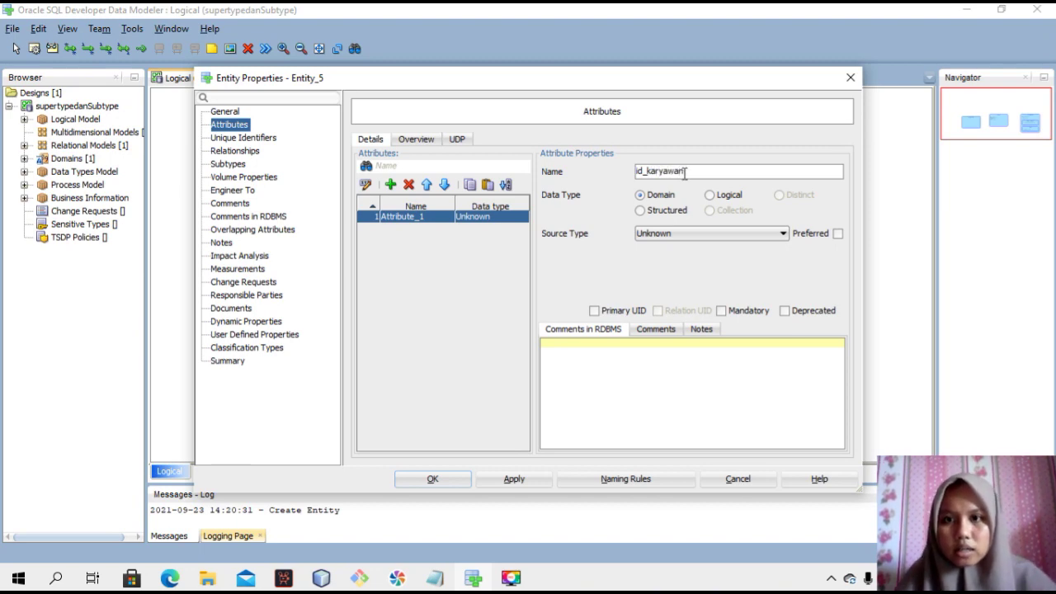
# Step: Give id_karyawan the logical type VARCHAR with size 50, make it the primary UID, and apply the changes
pyautogui.click(709, 195)
pyautogui.click(696, 236)
pyautogui.scroll(-15, 714, 412)
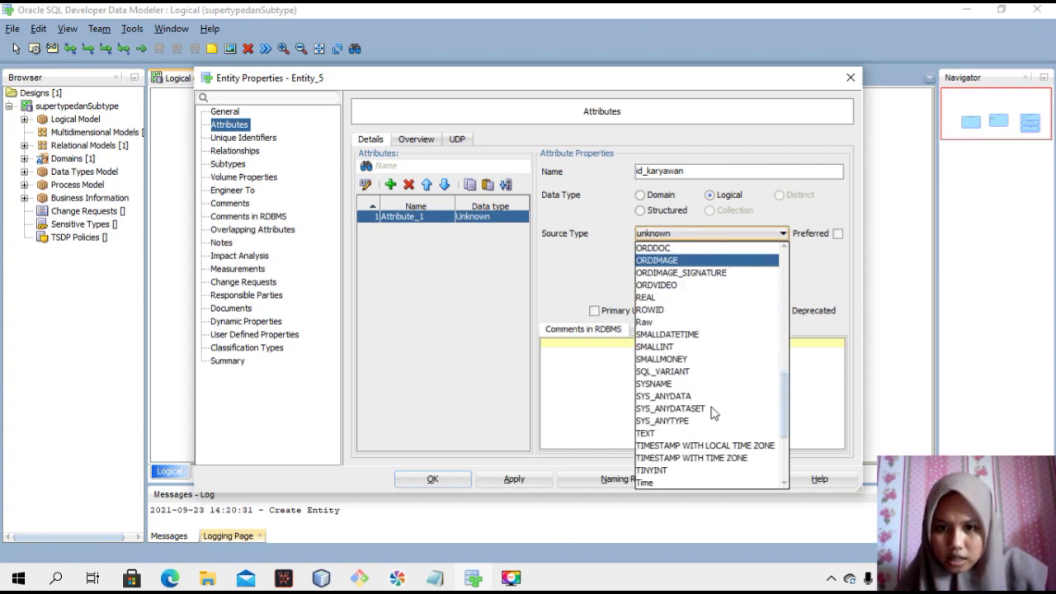
pyautogui.scroll(-4, 714, 413)
pyautogui.click(672, 407)
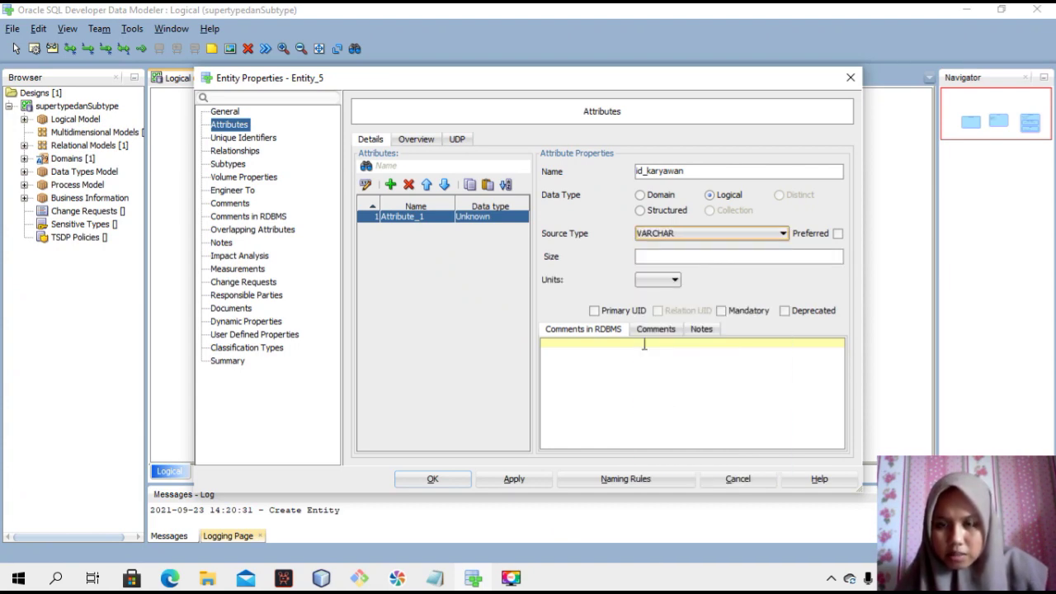
pyautogui.click(662, 257)
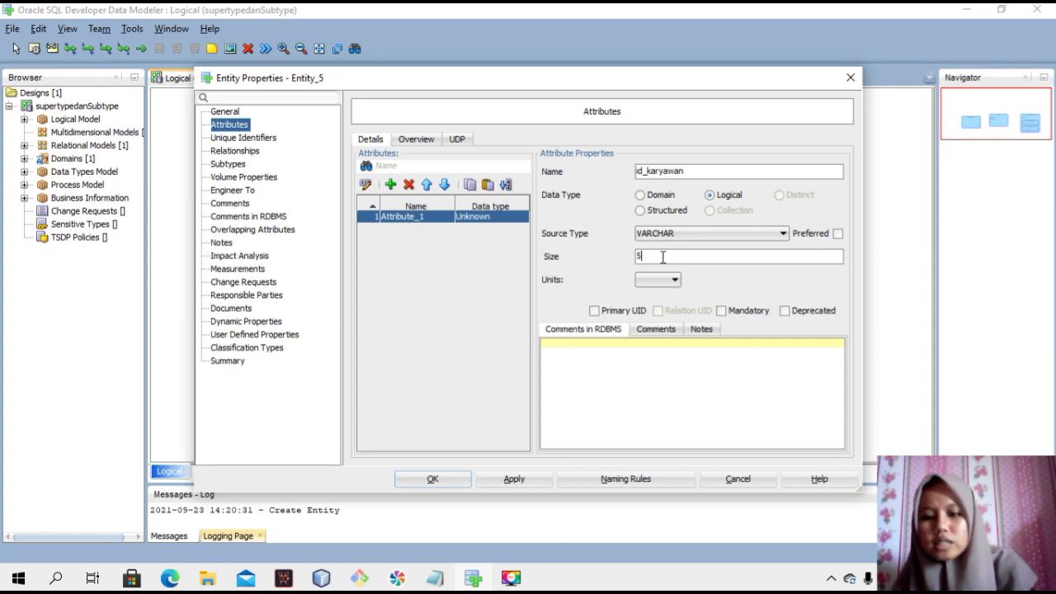
pyautogui.click(632, 310)
pyautogui.click(620, 309)
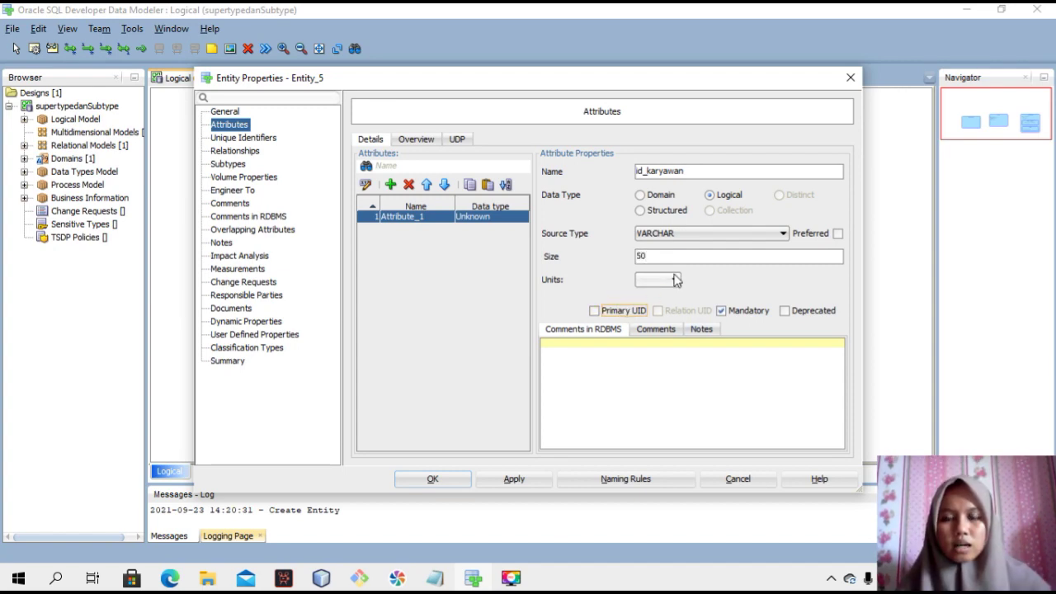
pyautogui.click(609, 312)
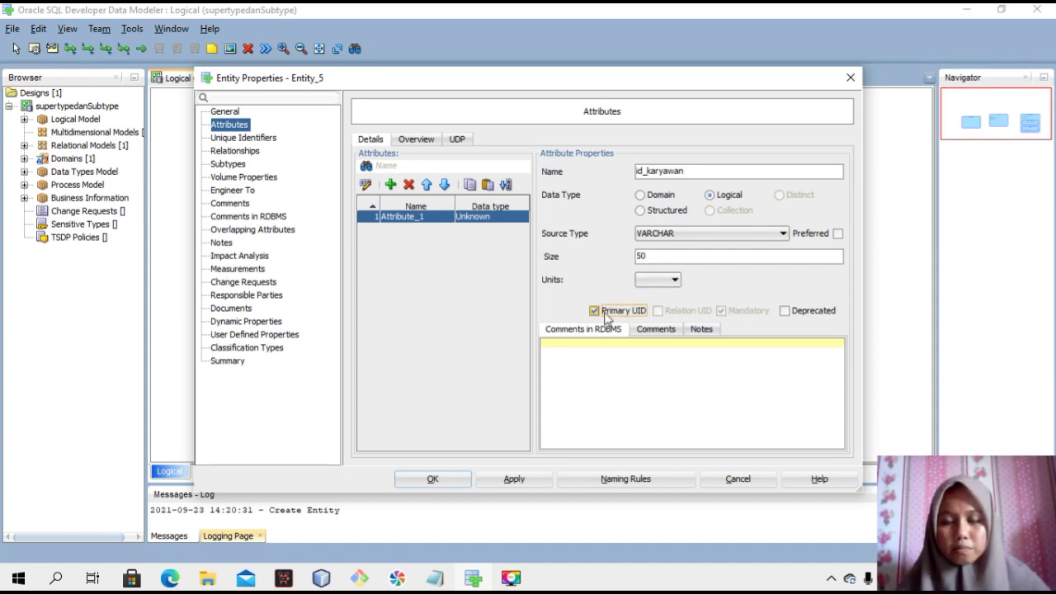
pyautogui.click(514, 479)
# Step: Add a mandatory attribute nama_karyawan with the logical type VARCHAR and size 20 to the karyawan entity and apply it
pyautogui.click(390, 184)
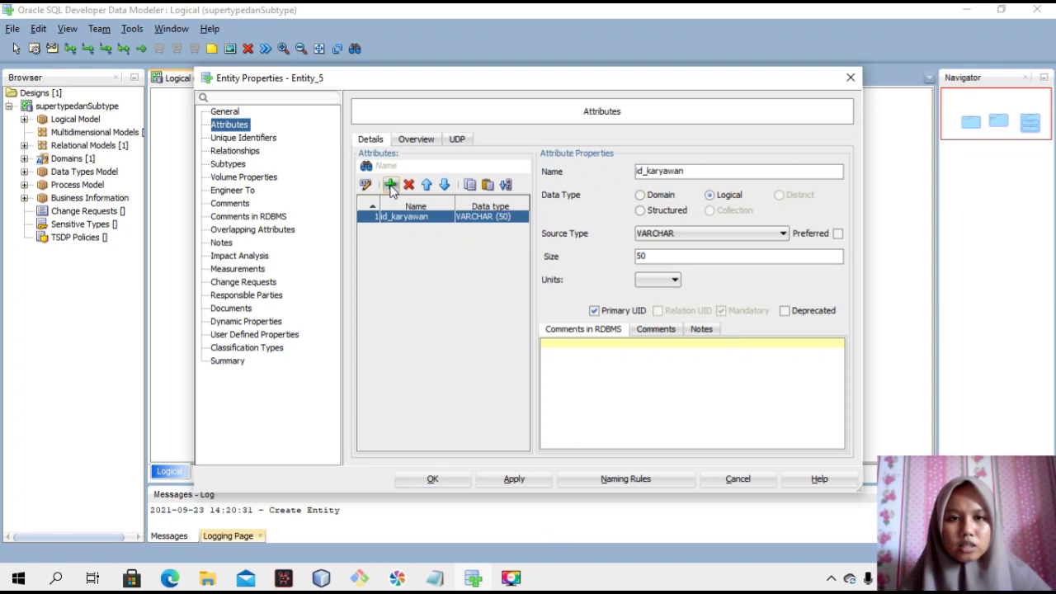
pyautogui.write('nama_kar')
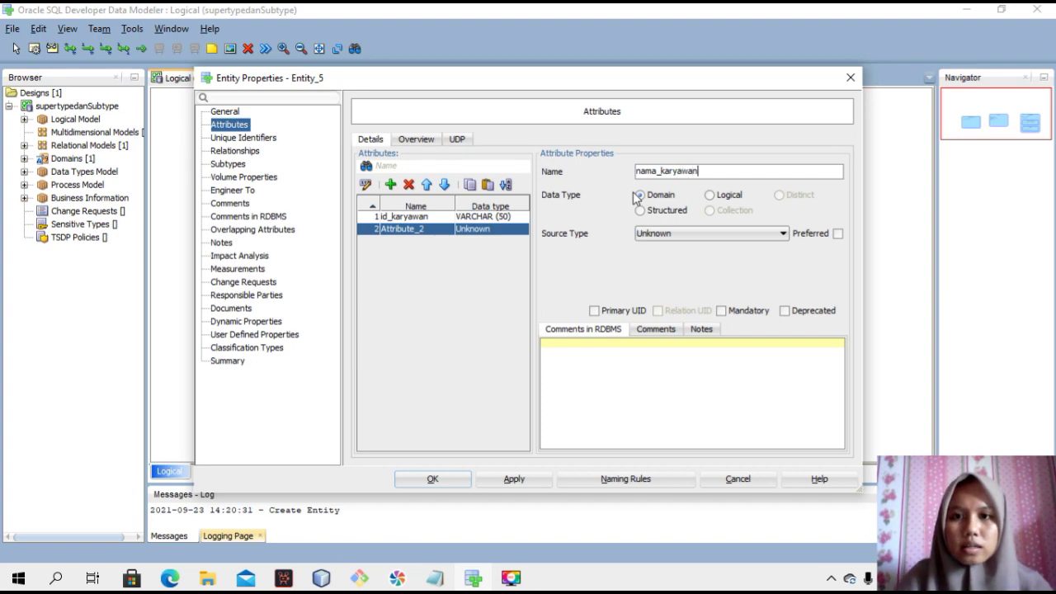
pyautogui.click(710, 196)
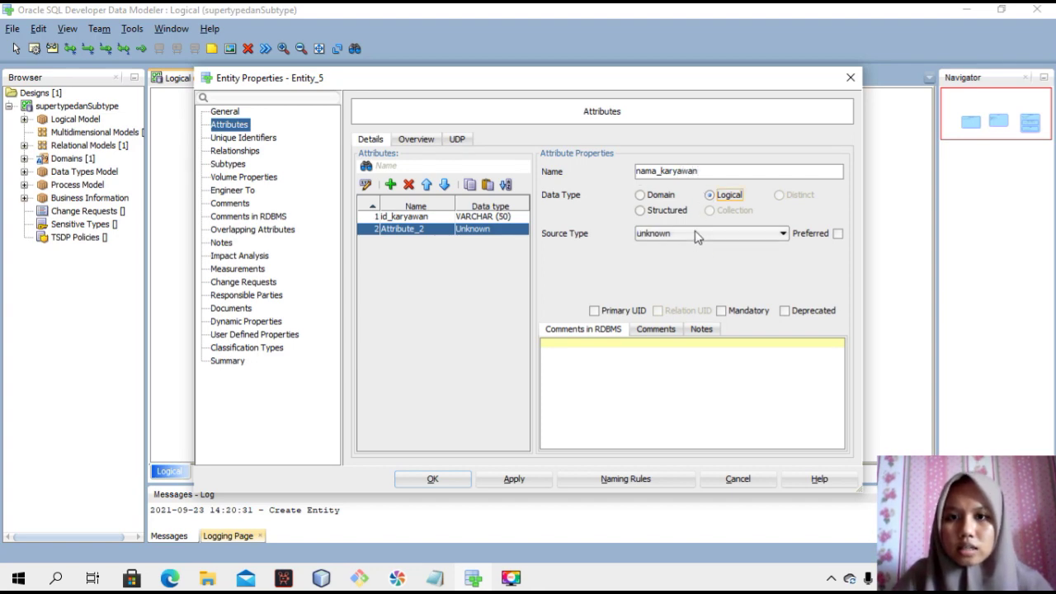
pyautogui.click(695, 232)
pyautogui.scroll(-10, 685, 425)
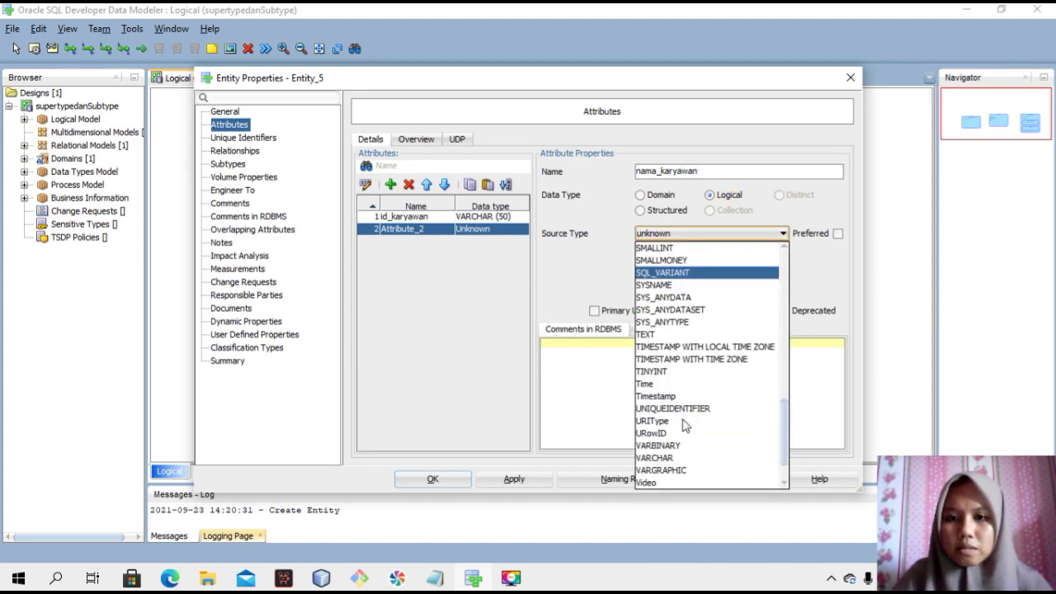
pyautogui.click(655, 458)
pyautogui.click(685, 257)
pyautogui.write('2')
pyautogui.click(720, 311)
pyautogui.click(520, 482)
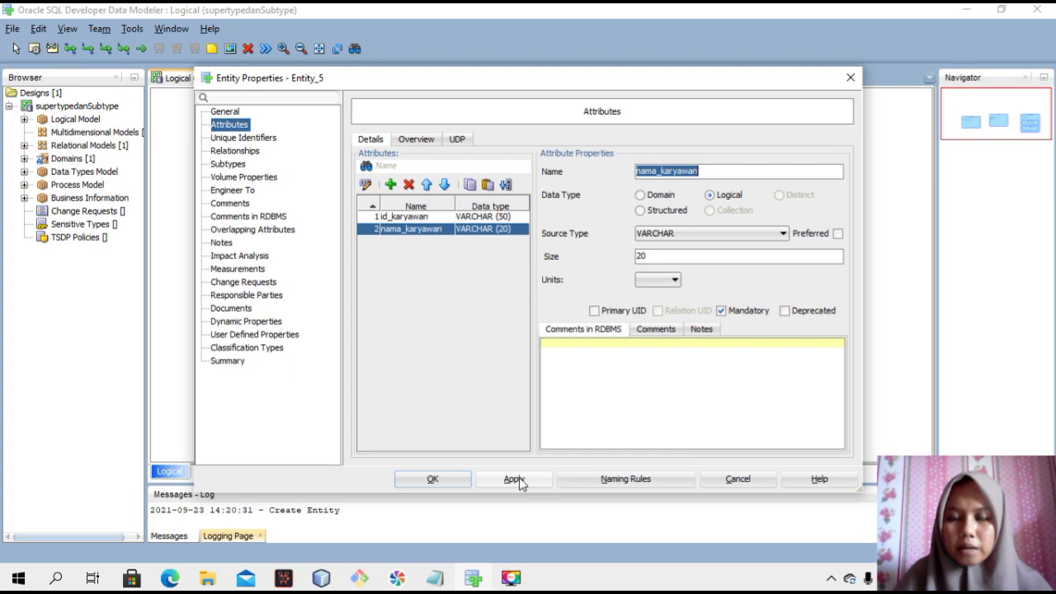
# Step: Add an attribute jabatan_karyawan with the logical type VARCHAR and size 20, and save the karyawan entity's properties
pyautogui.click(391, 184)
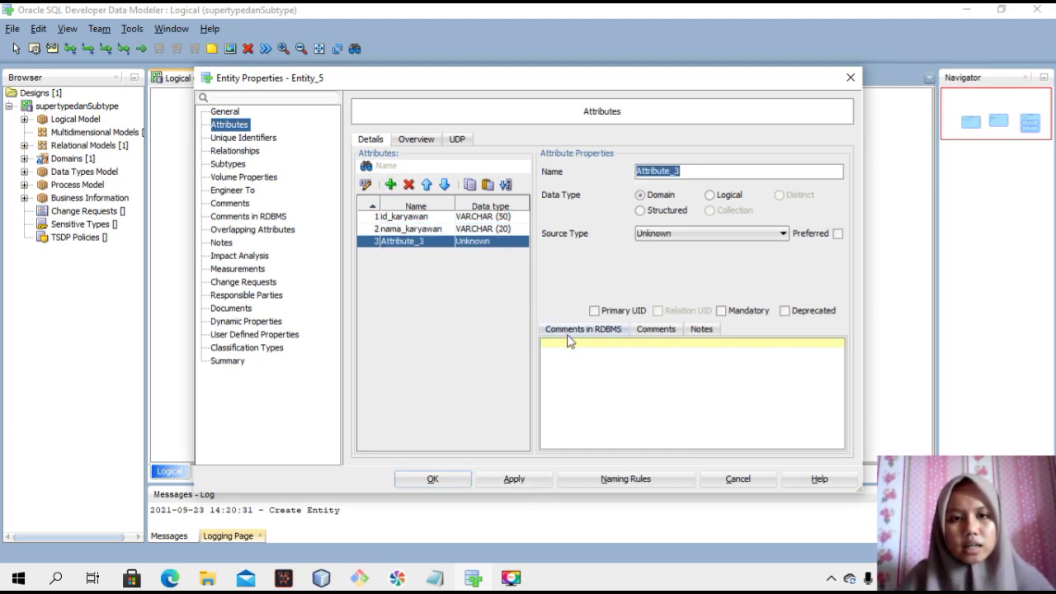
pyautogui.press('BackSpace')
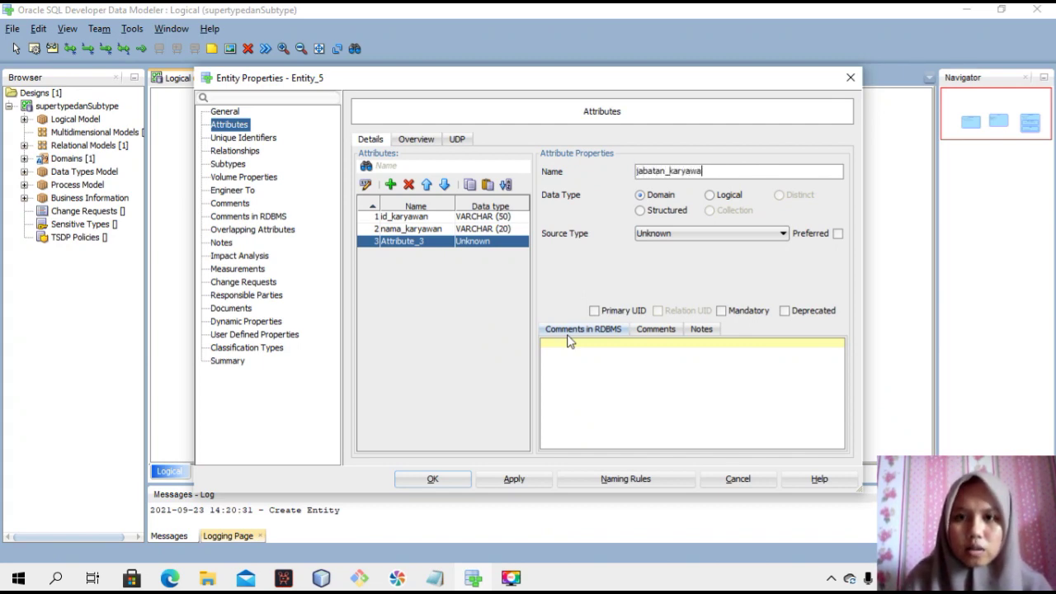
pyautogui.click(709, 194)
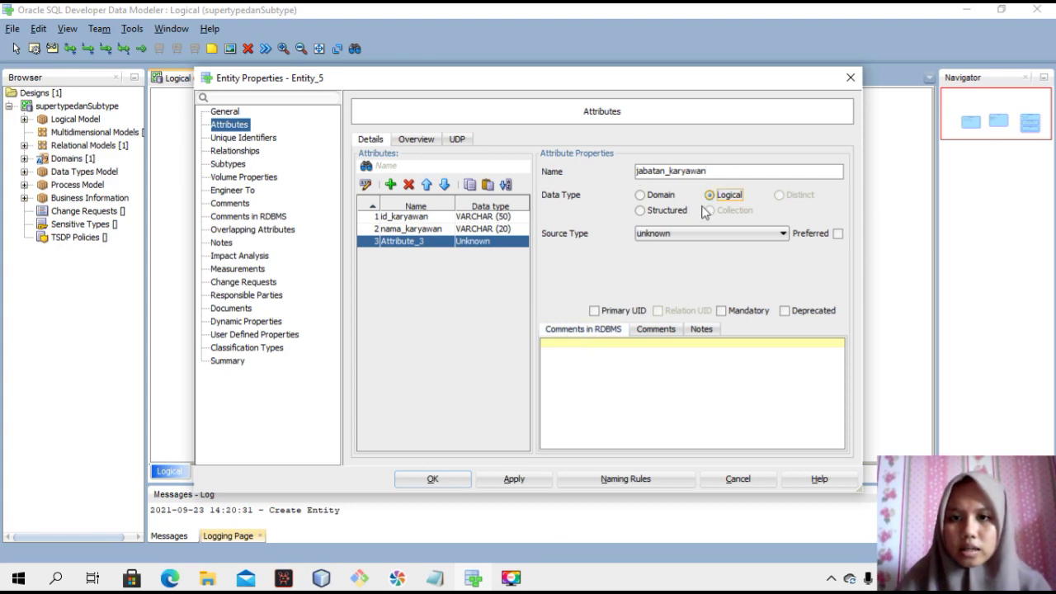
pyautogui.click(690, 234)
pyautogui.scroll(-15, 673, 330)
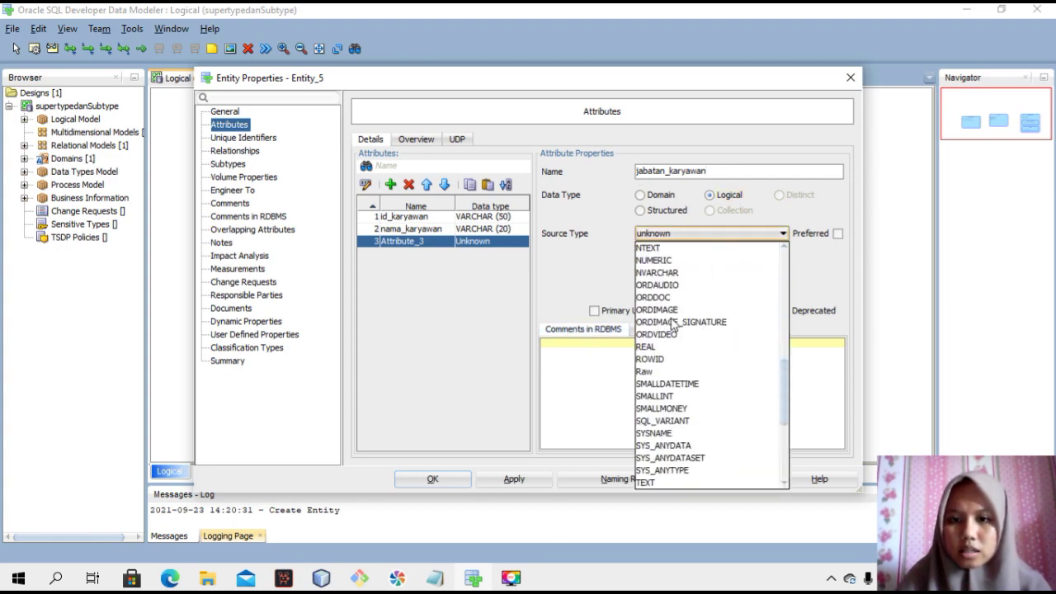
pyautogui.scroll(-3, 673, 330)
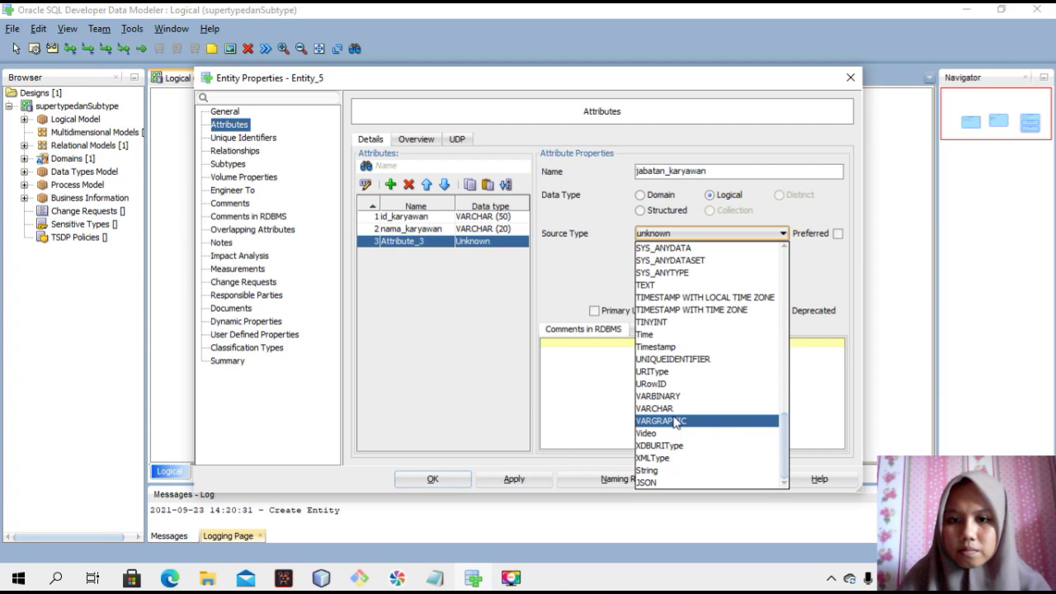
pyautogui.click(669, 408)
pyautogui.click(681, 258)
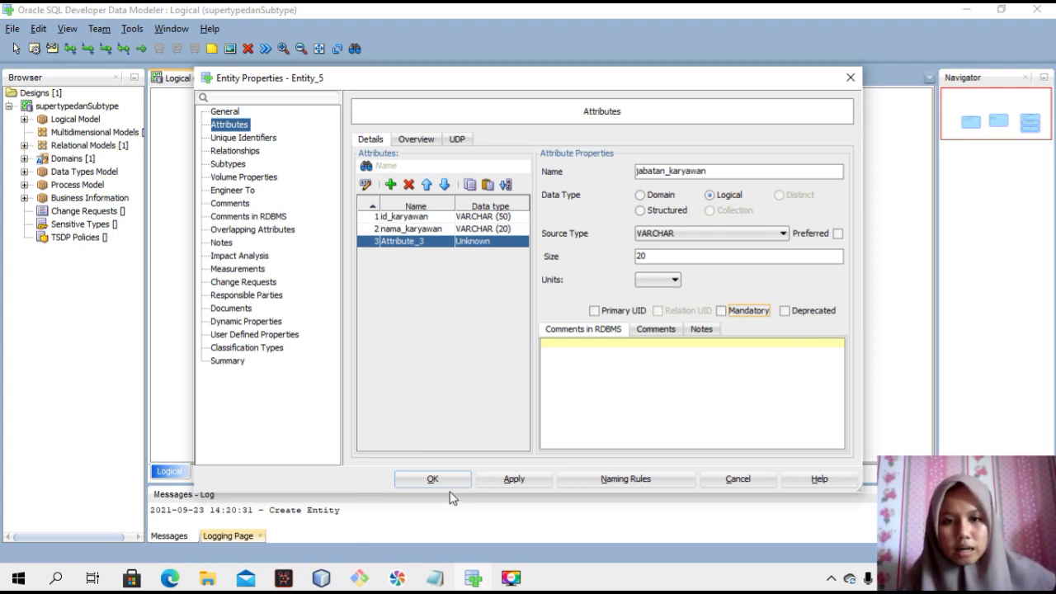
pyautogui.click(487, 482)
pyautogui.click(432, 483)
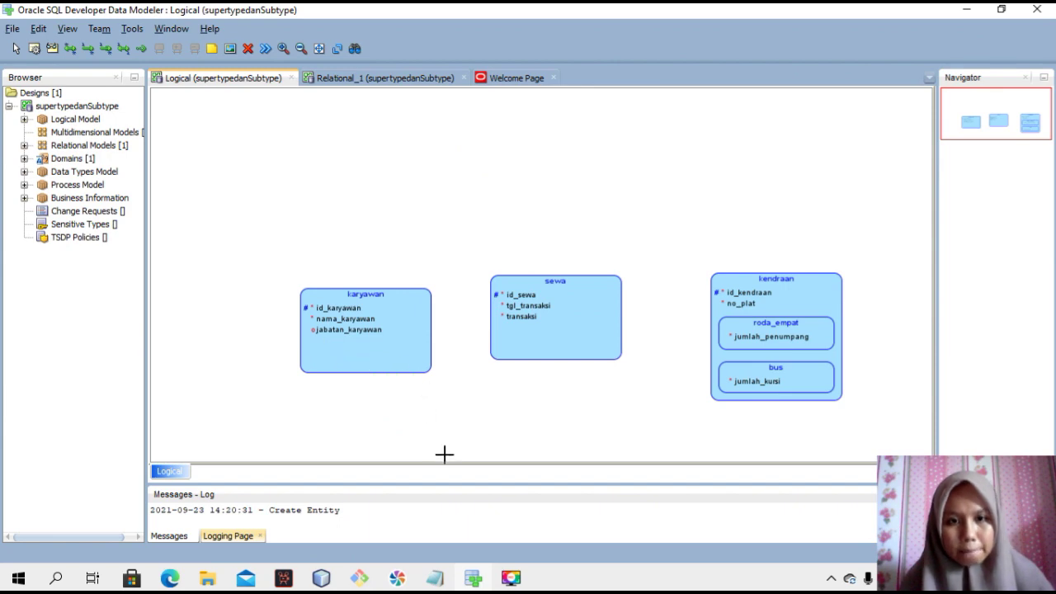
# Step: Reopen the karyawan entity's properties, make the jabatan_karyawan attribute mandatory, and apply the change
pyautogui.doubleClick(372, 330)
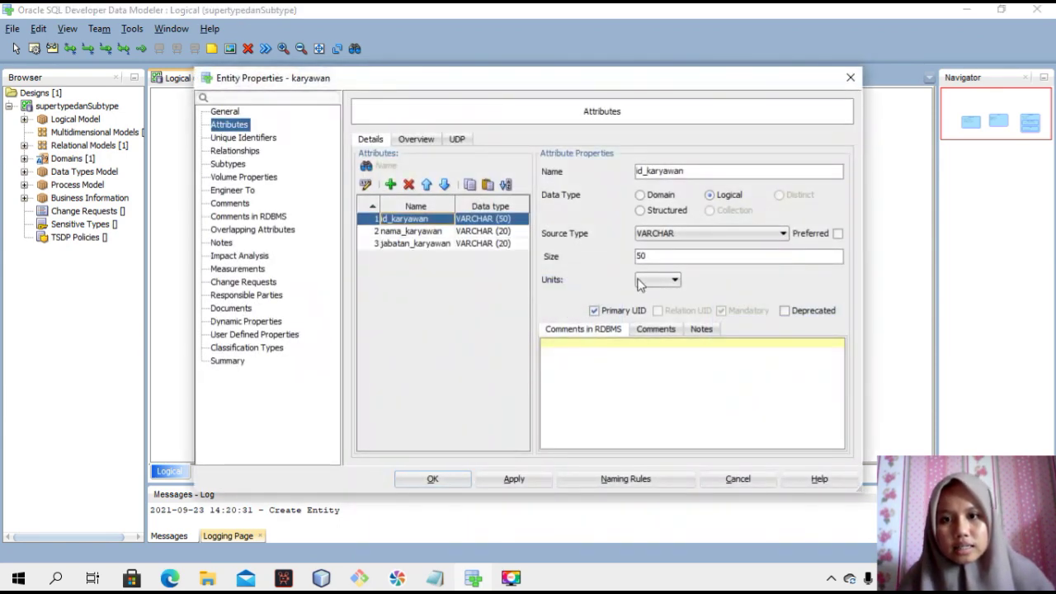
pyautogui.click(477, 245)
pyautogui.click(722, 312)
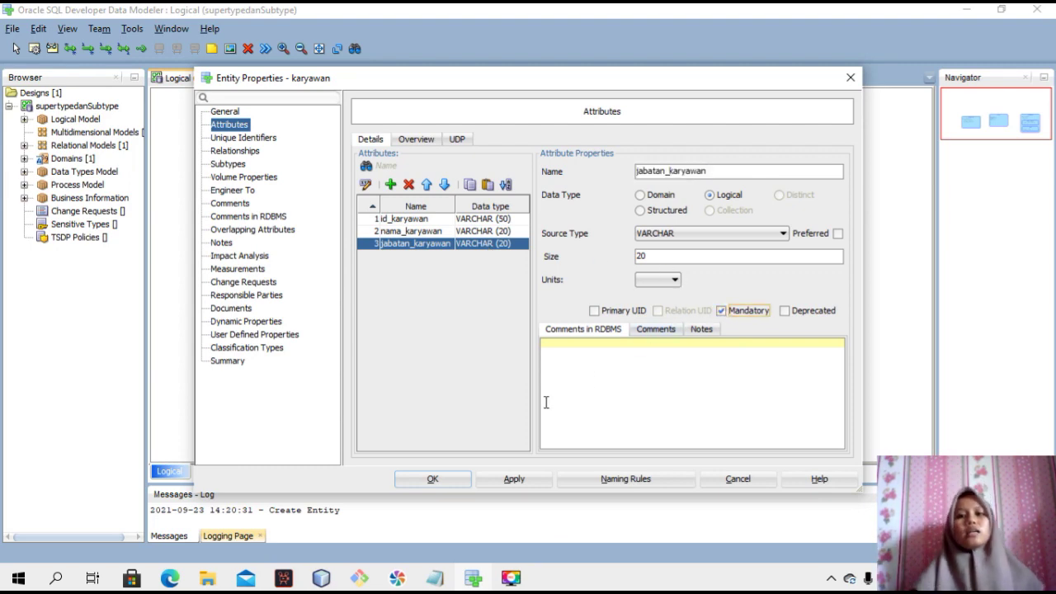
pyautogui.click(505, 480)
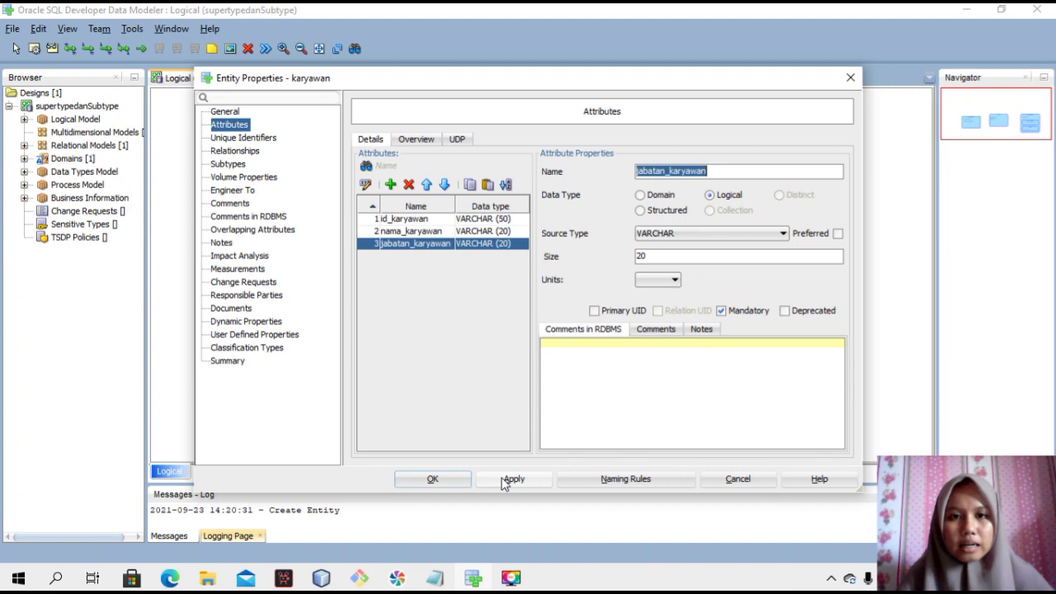
# Step: Add a mandatory attribute no_tlp with the logical type Integer to the karyawan entity and save its properties
pyautogui.click(390, 184)
pyautogui.press('BackSpace')
pyautogui.write('no')
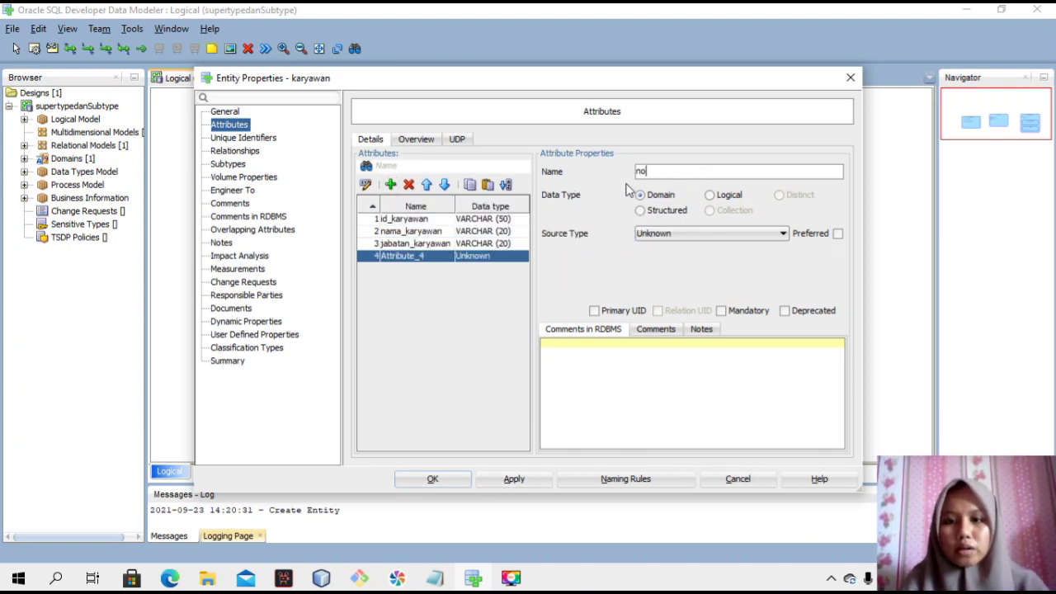
pyautogui.write('_tlp')
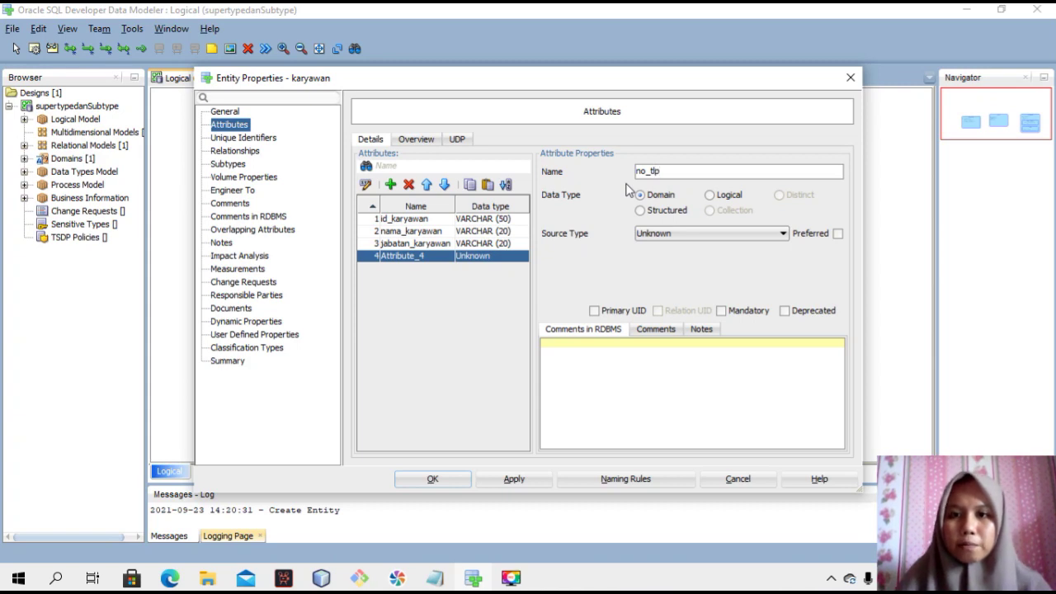
pyautogui.click(710, 194)
pyautogui.click(715, 234)
pyautogui.scroll(-4, 717, 261)
pyautogui.click(648, 423)
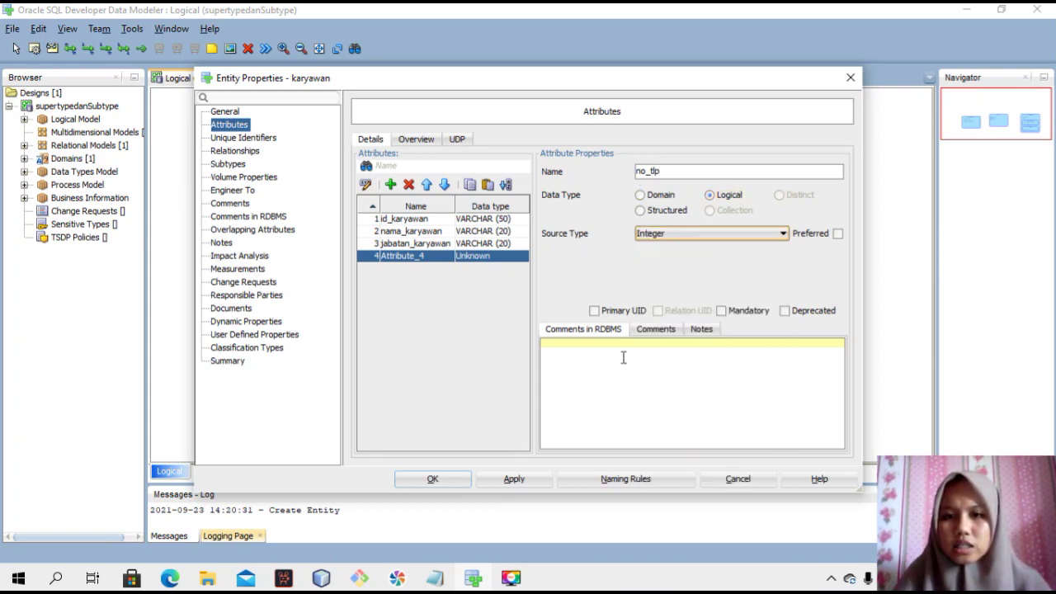
pyautogui.click(721, 310)
pyautogui.click(519, 482)
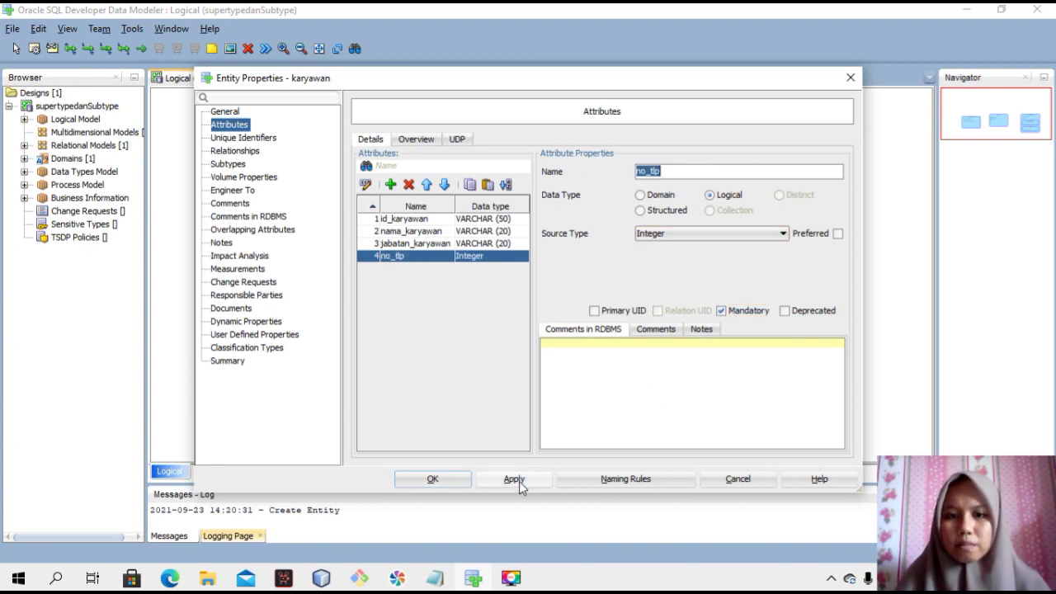
pyautogui.click(434, 483)
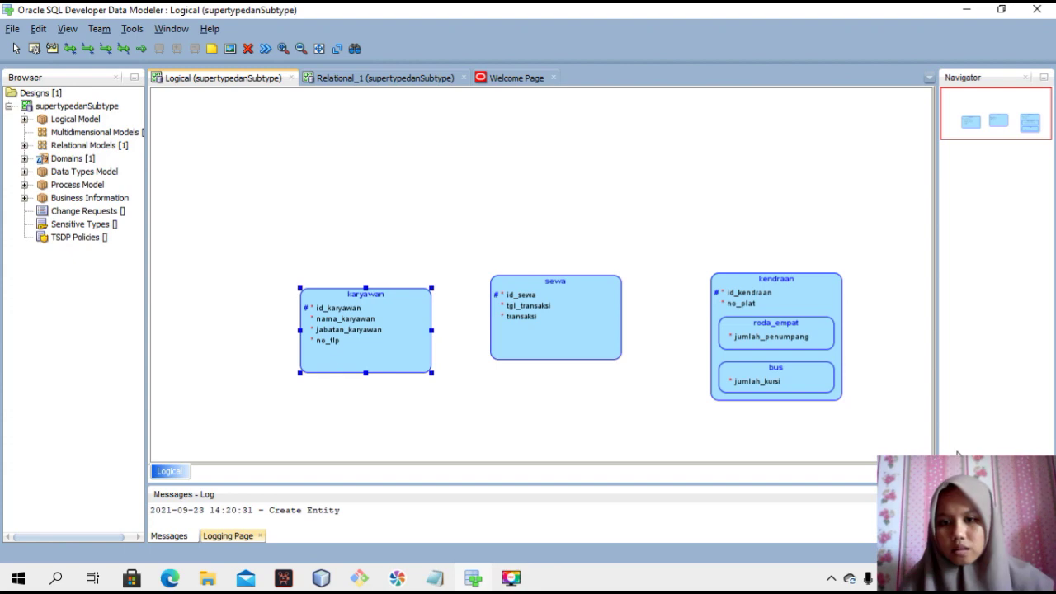
# Step: Look up the costumer entity and its attributes in the Notepad notes and return to Data Modeler
pyautogui.click(443, 583)
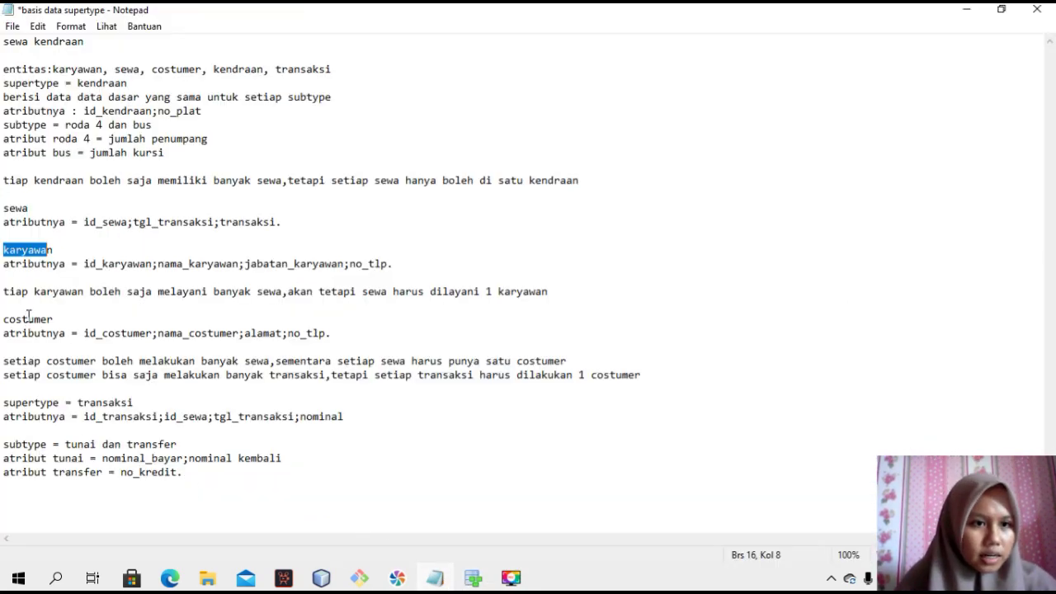
pyautogui.moveTo(3, 319); pyautogui.dragTo(53, 320)
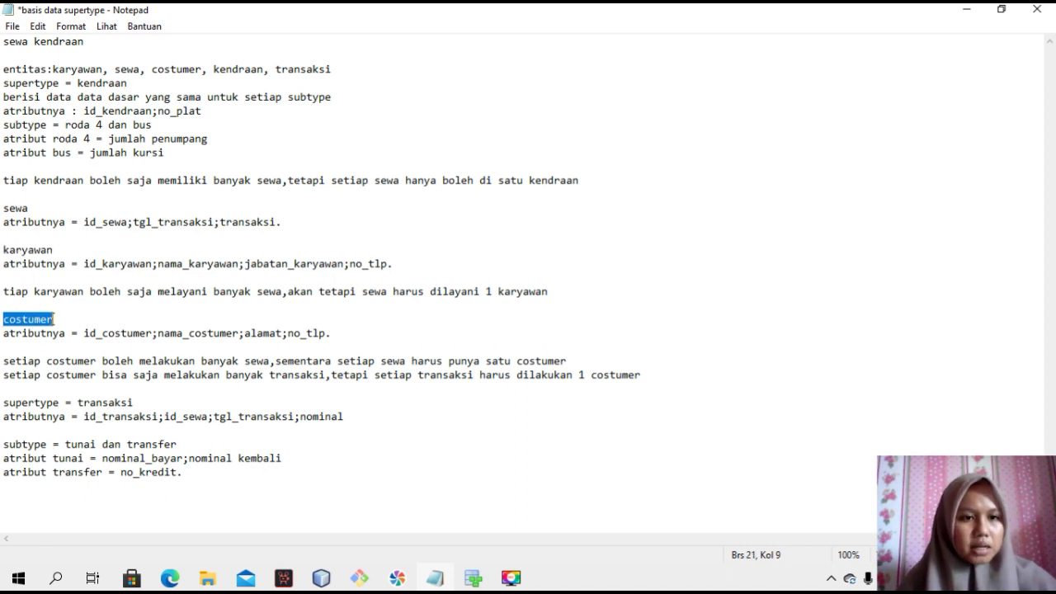
pyautogui.moveTo(83, 333); pyautogui.dragTo(278, 334)
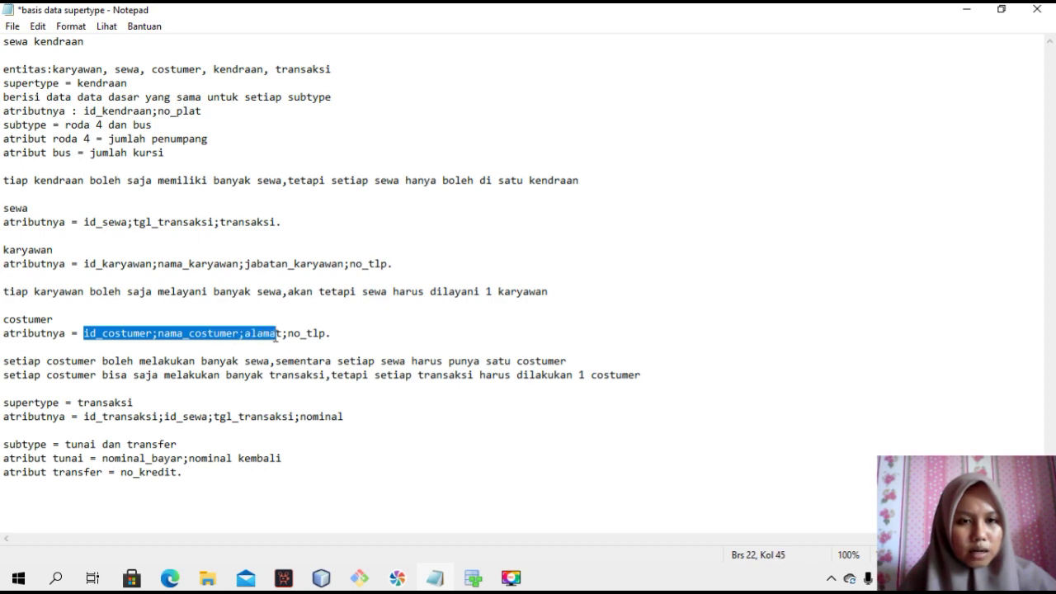
pyautogui.click(469, 580)
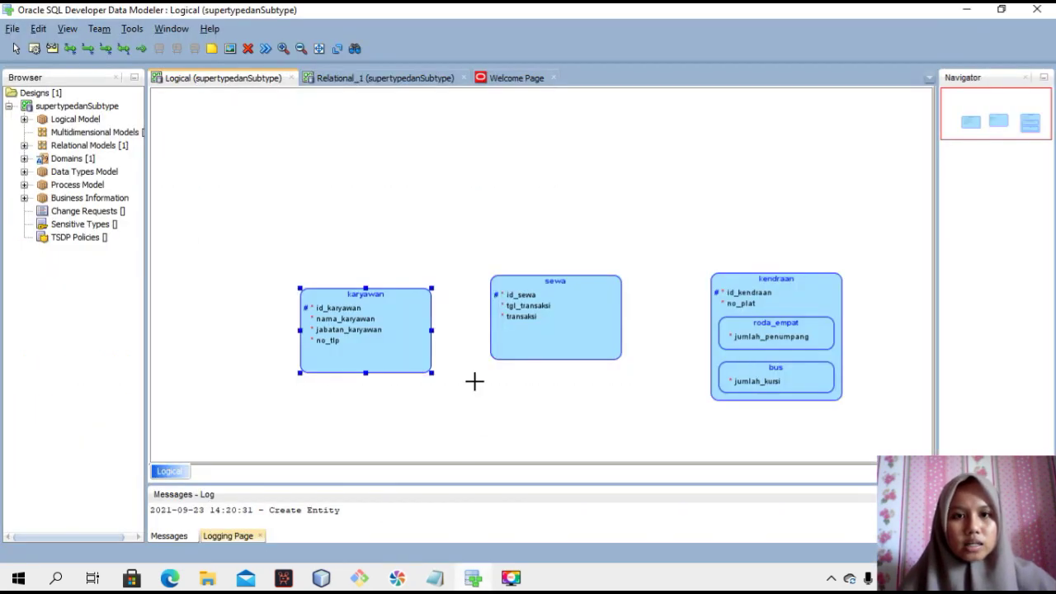
# Step: Create a new entity above the sewa entity in the logical diagram, name it costumer and apply the name
pyautogui.click(530, 141)
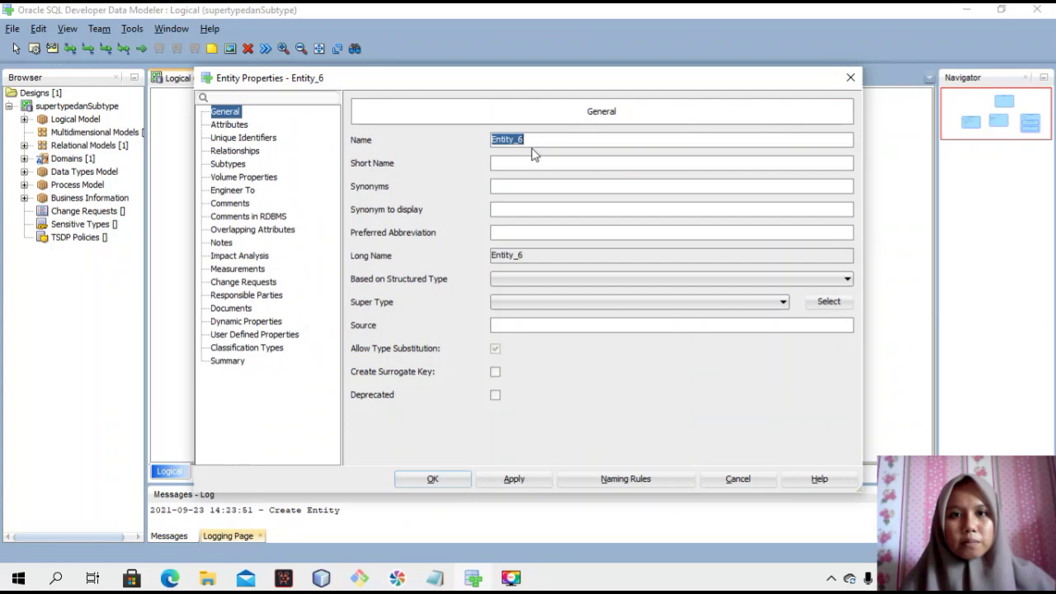
pyautogui.press('BackSpace')
pyautogui.write('costumer')
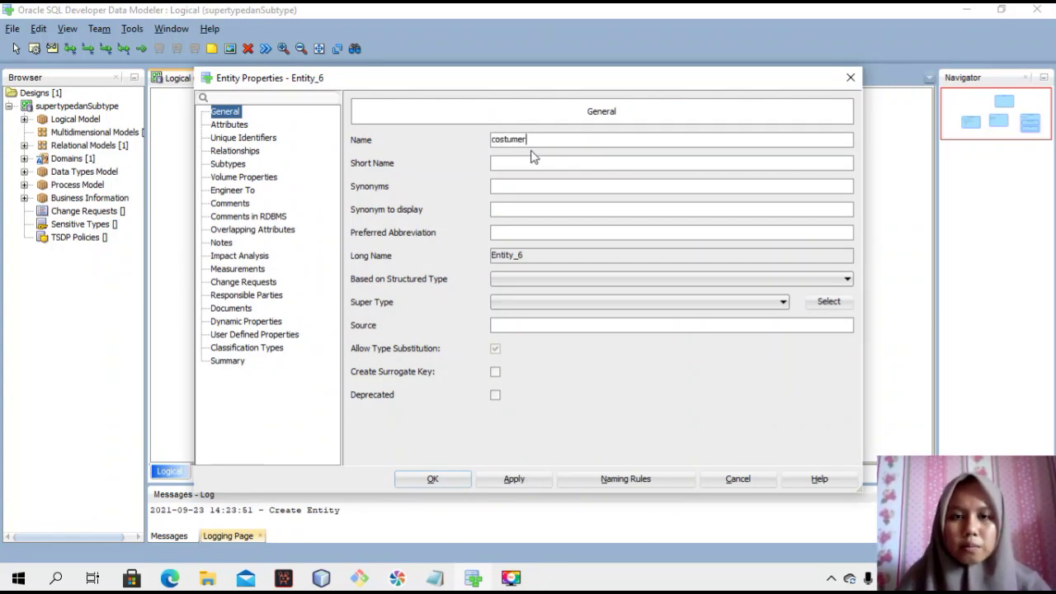
pyautogui.click(509, 480)
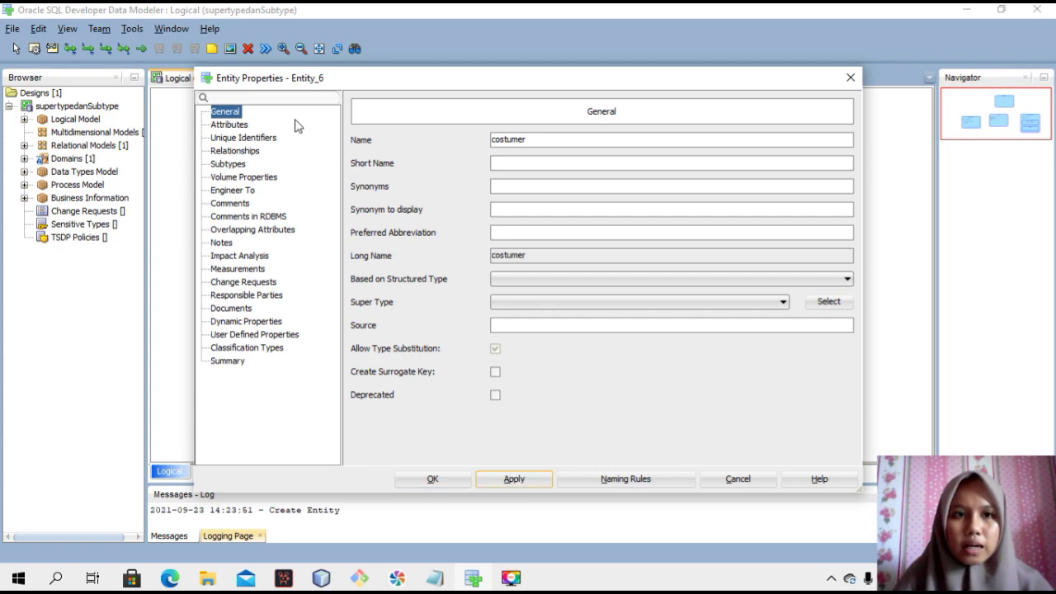
# Step: Add an attribute id_costumer to the costumer entity with logical type VARCHAR, size 40, as primary UID, and apply it
pyautogui.click(232, 124)
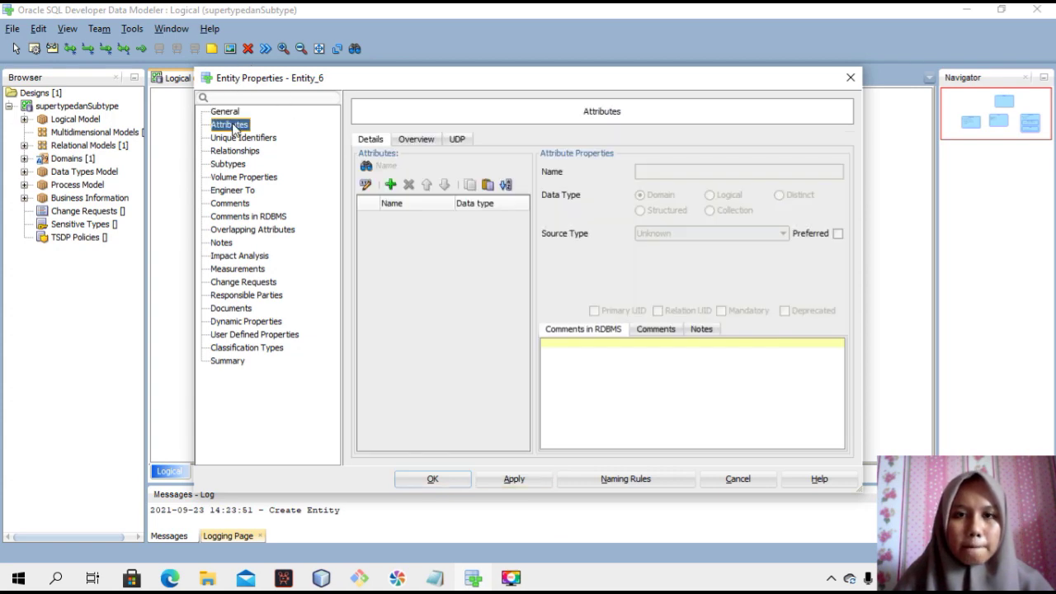
pyautogui.click(391, 185)
pyautogui.press('BackSpace')
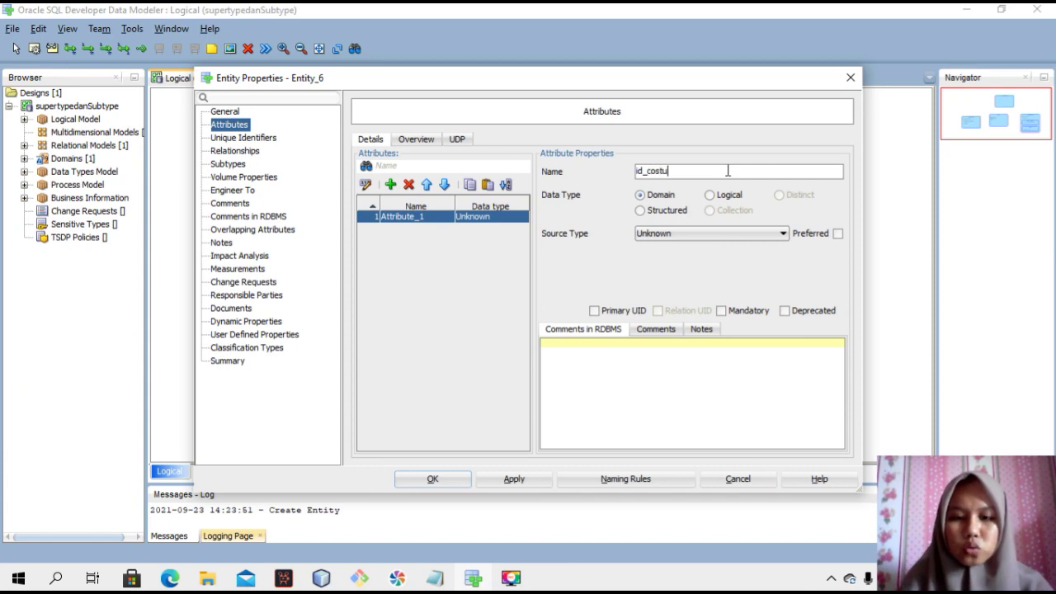
pyautogui.click(710, 194)
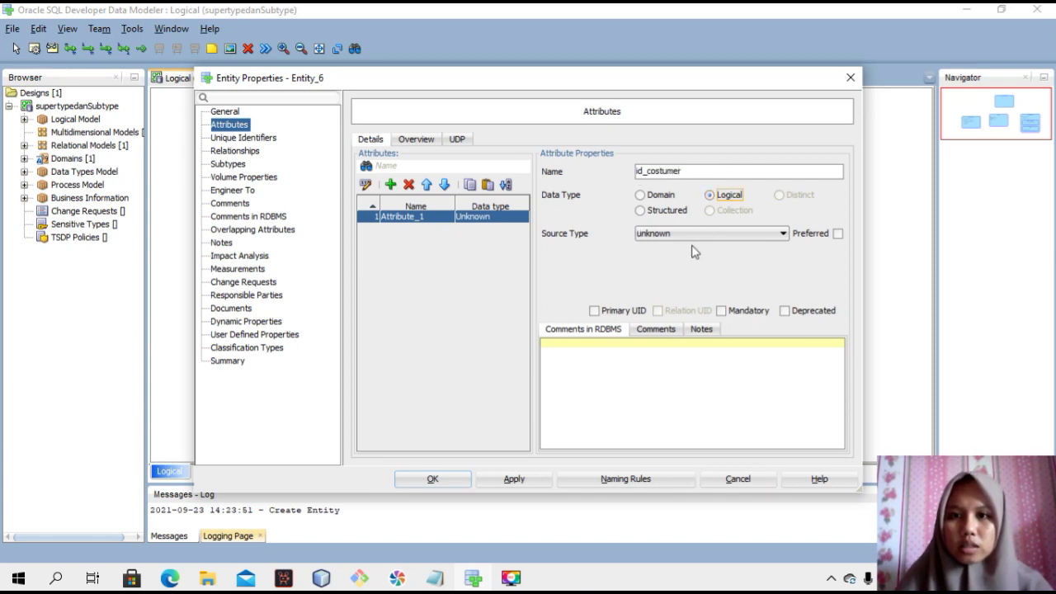
pyautogui.click(697, 234)
pyautogui.scroll(-3, 696, 257)
pyautogui.scroll(-7, 696, 257)
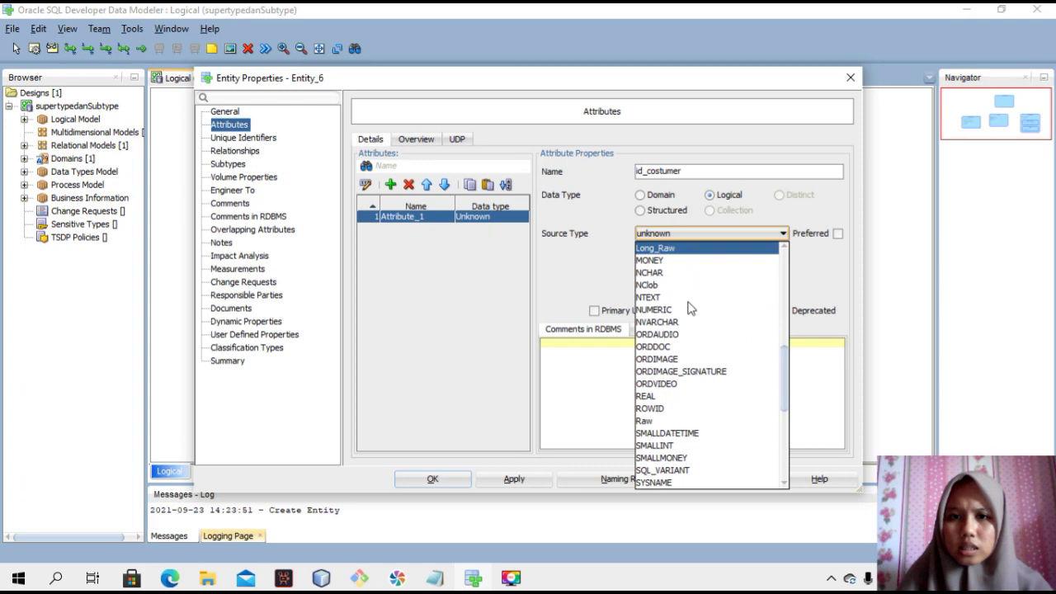
pyautogui.scroll(-5, 691, 309)
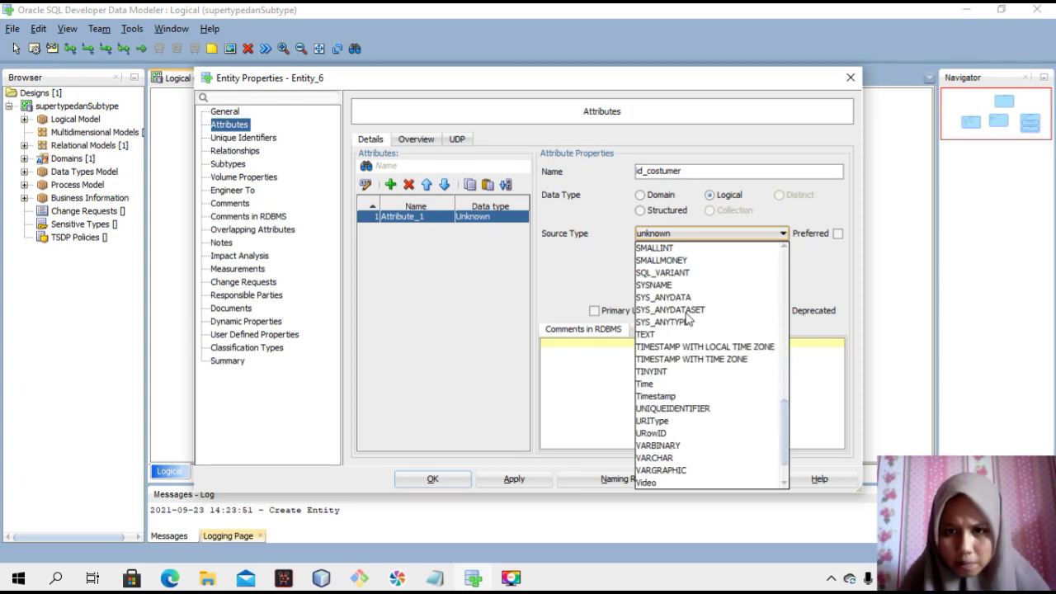
pyautogui.click(660, 457)
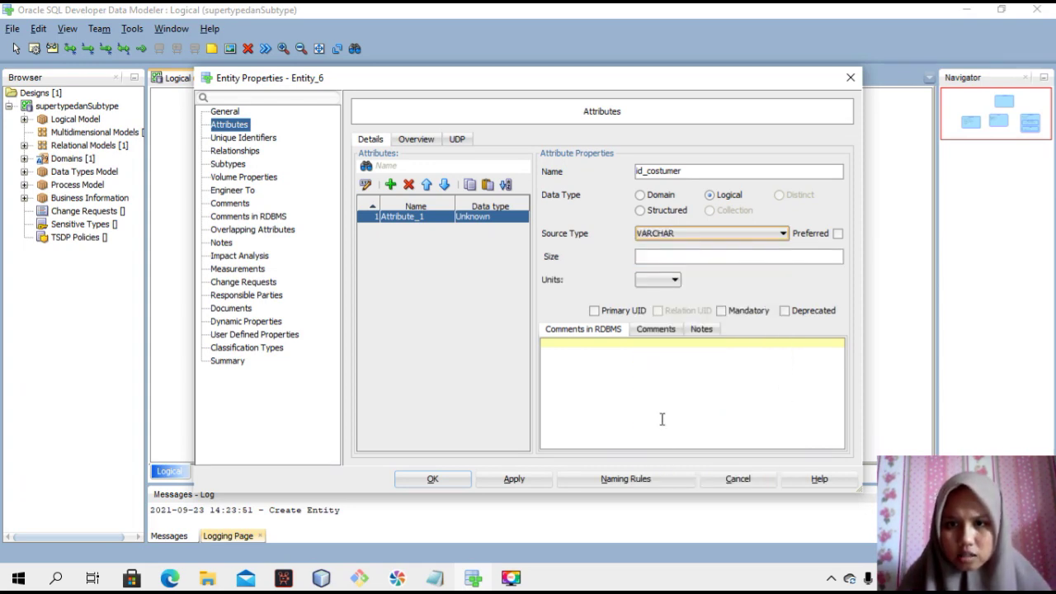
pyautogui.click(662, 255)
pyautogui.write('40')
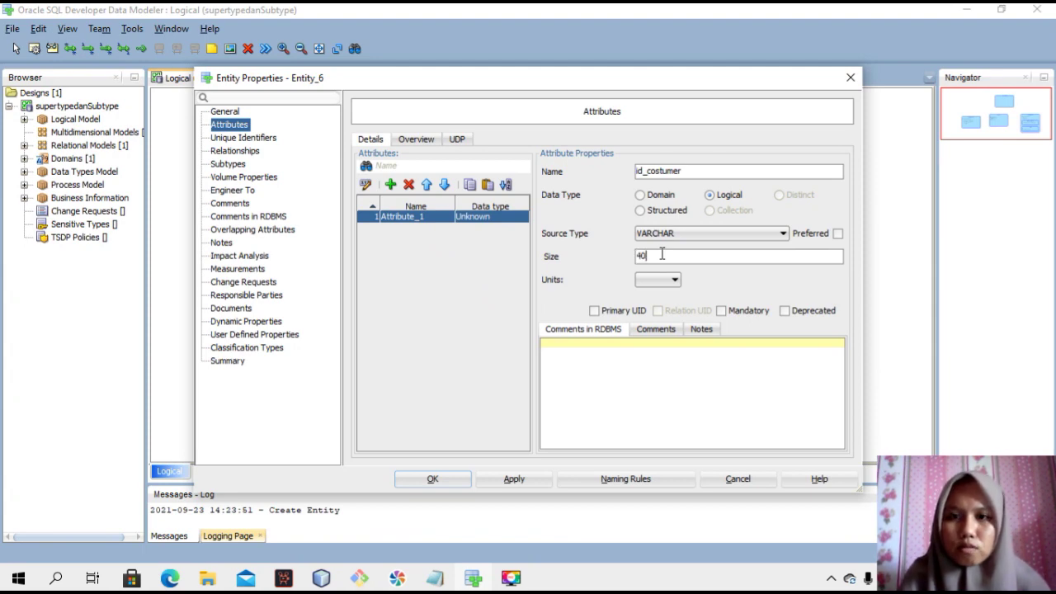
pyautogui.click(609, 313)
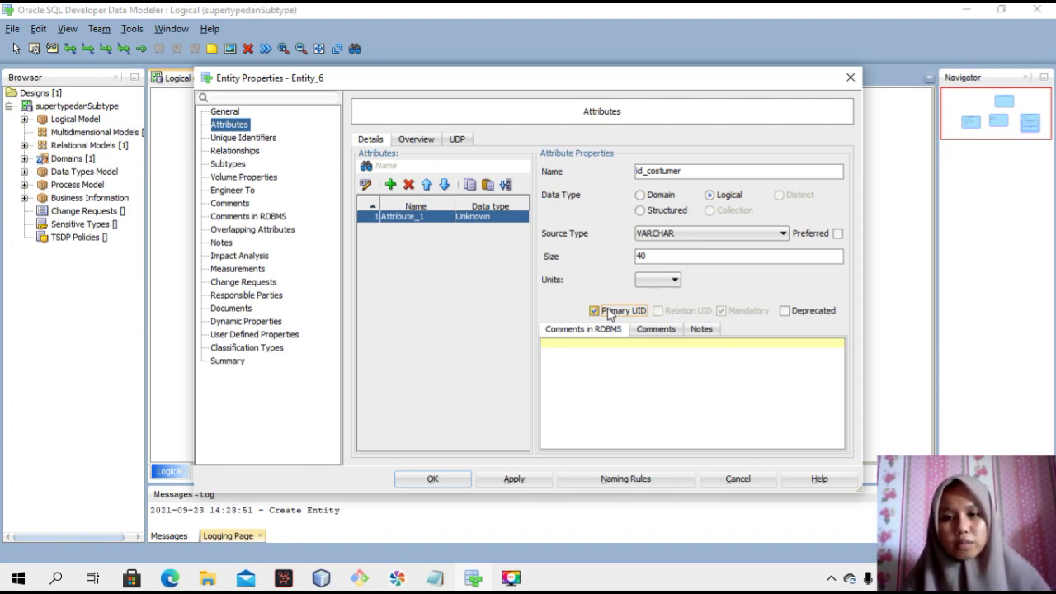
pyautogui.click(512, 480)
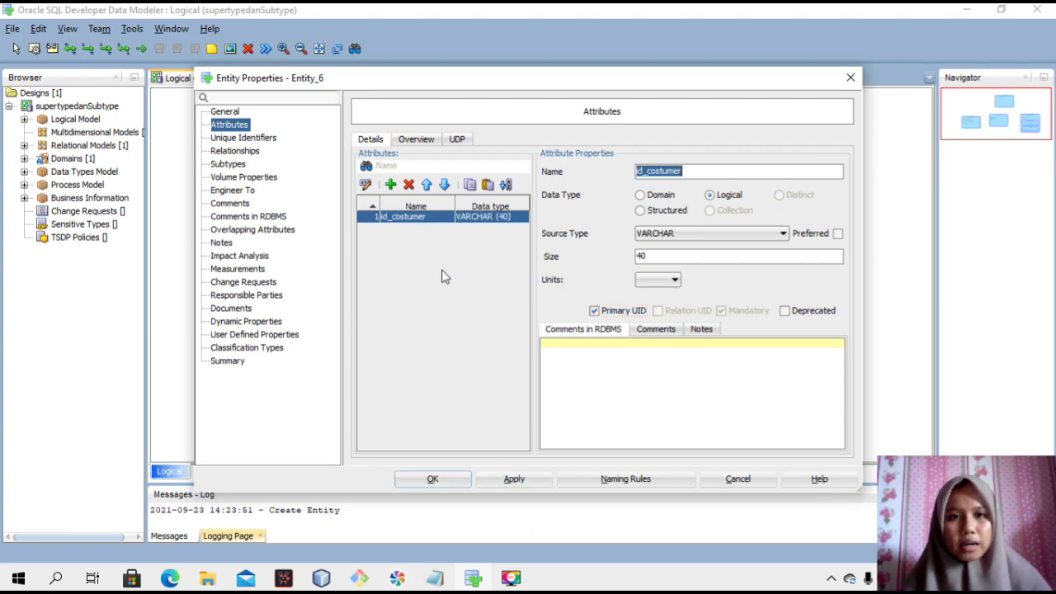
# Step: Add a mandatory attribute nama_costumer to the costumer entity with logical type VARCHAR and size 20, and apply it
pyautogui.click(390, 185)
pyautogui.press('BackSpace')
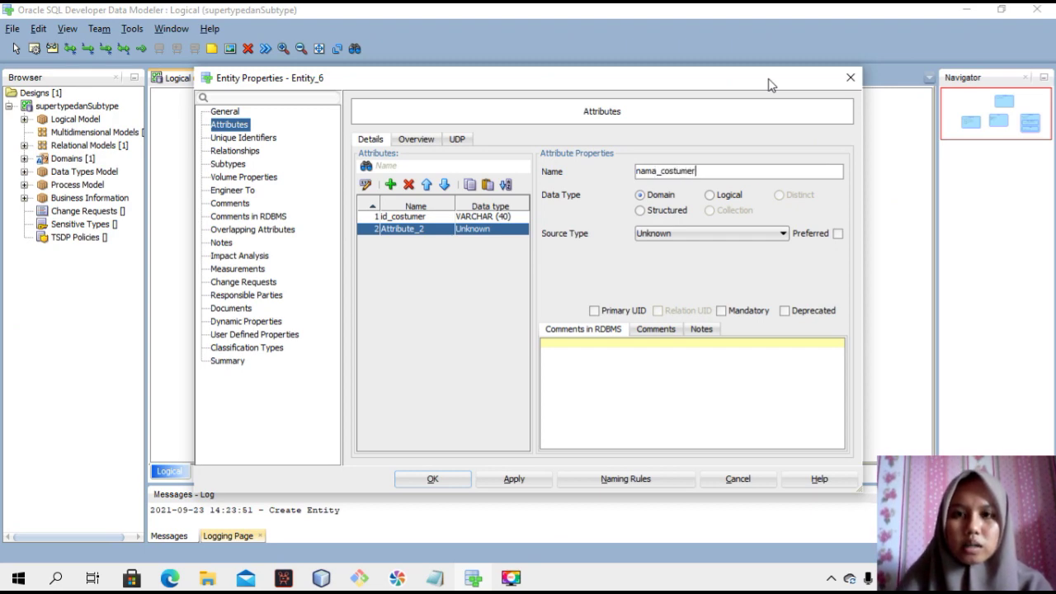
pyautogui.click(710, 195)
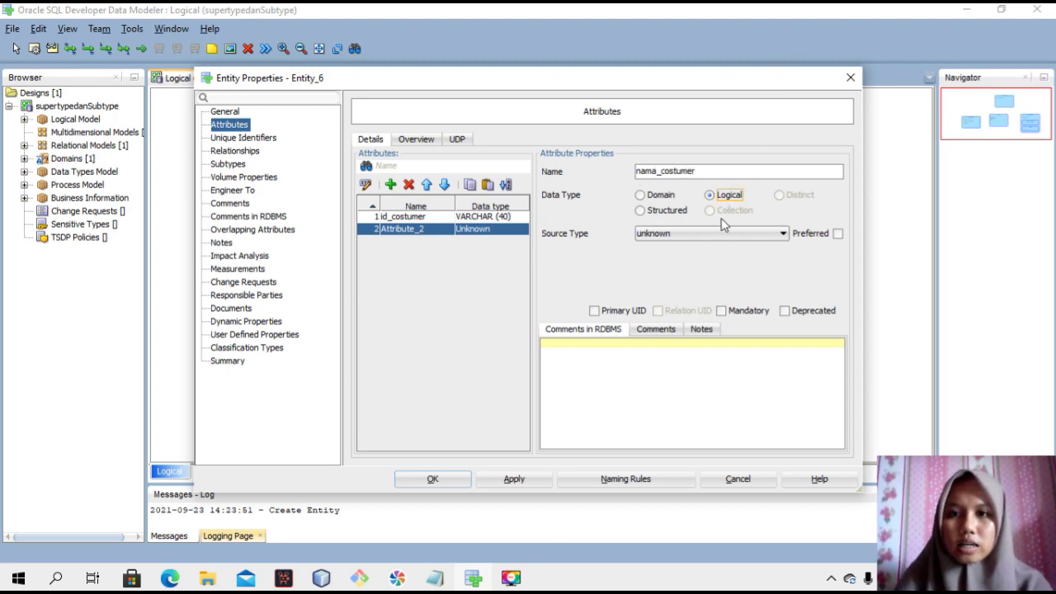
pyautogui.click(721, 233)
pyautogui.scroll(-4, 717, 308)
pyautogui.scroll(-10, 716, 308)
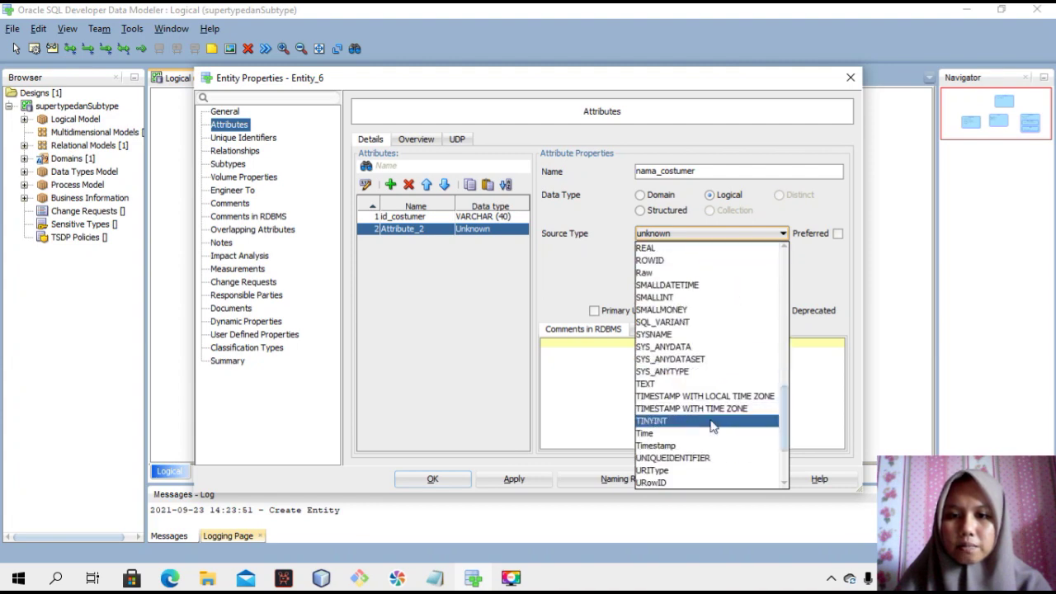
pyautogui.click(692, 411)
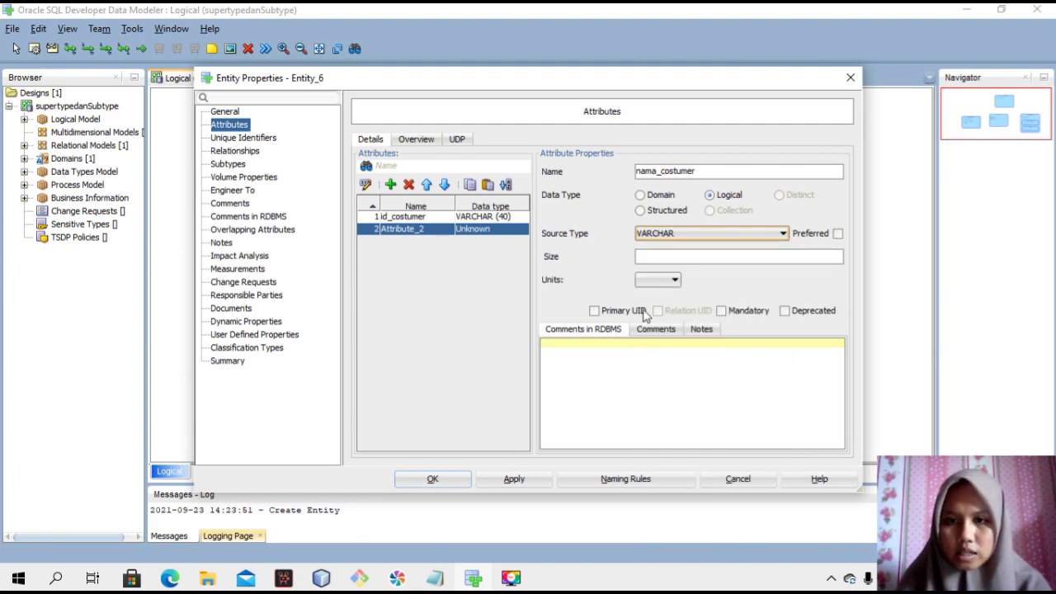
pyautogui.click(667, 258)
pyautogui.write('20')
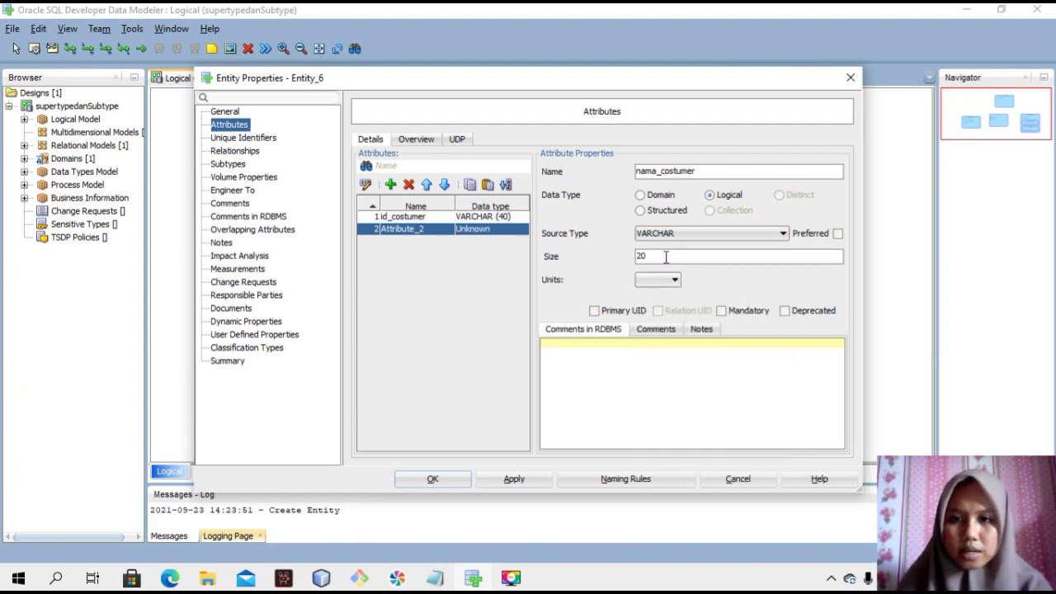
pyautogui.click(721, 311)
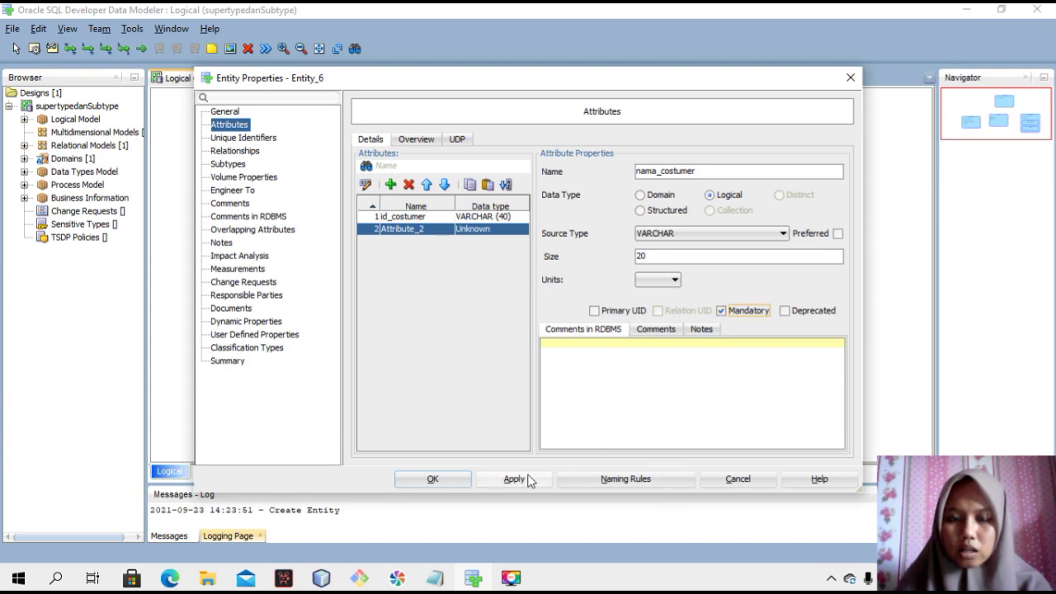
pyautogui.click(515, 479)
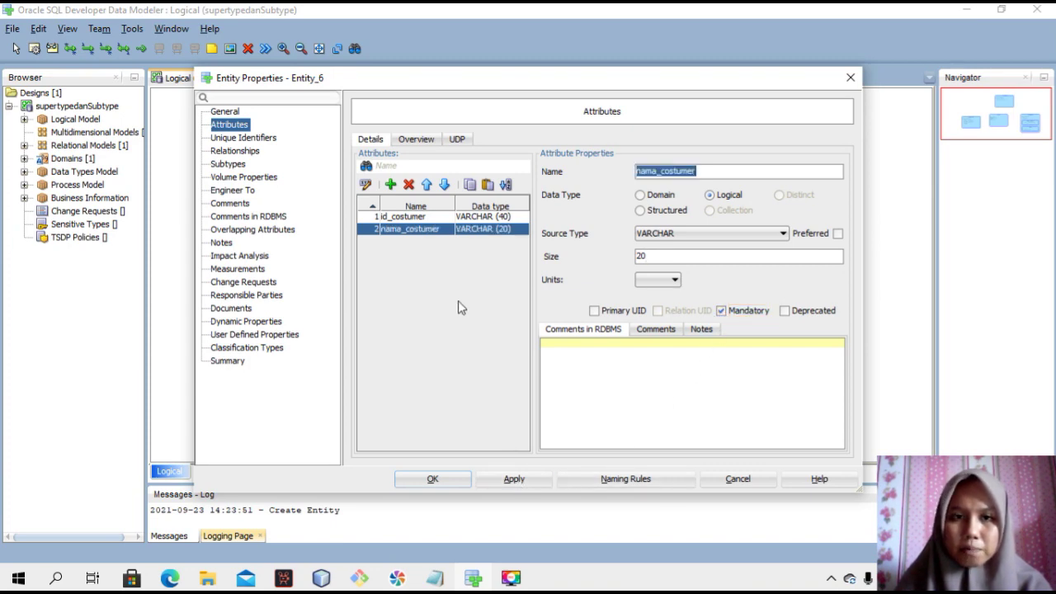
# Step: Add a mandatory attribute no_tlp with the logical type Integer to the costumer entity and apply it
pyautogui.click(391, 185)
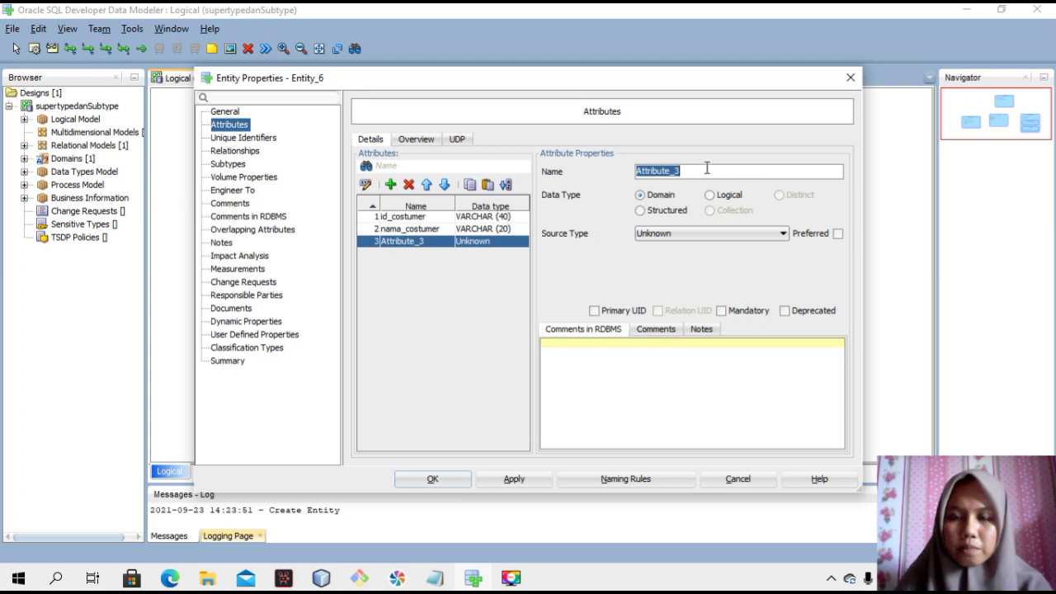
pyautogui.press('BackSpace')
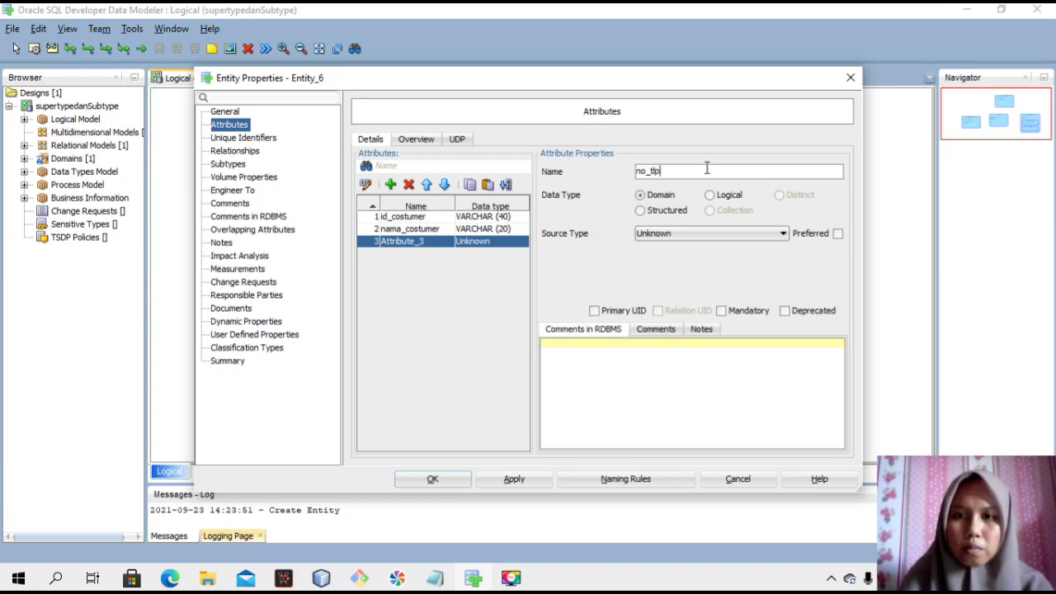
pyautogui.click(710, 196)
pyautogui.click(782, 233)
pyautogui.scroll(-2, 706, 264)
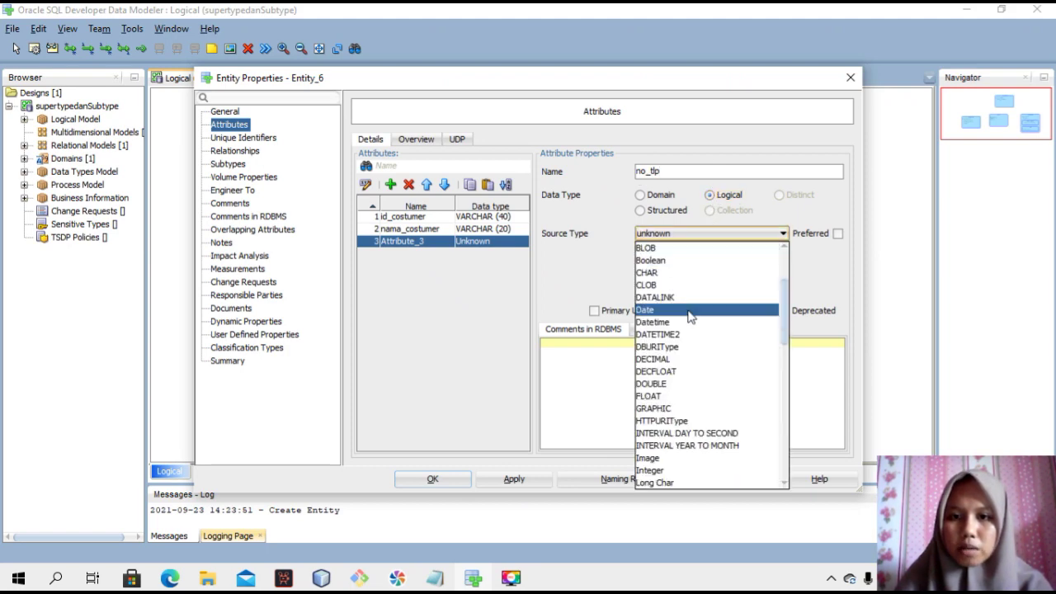
pyautogui.scroll(-3, 690, 316)
pyautogui.click(670, 372)
pyautogui.click(721, 311)
pyautogui.click(526, 480)
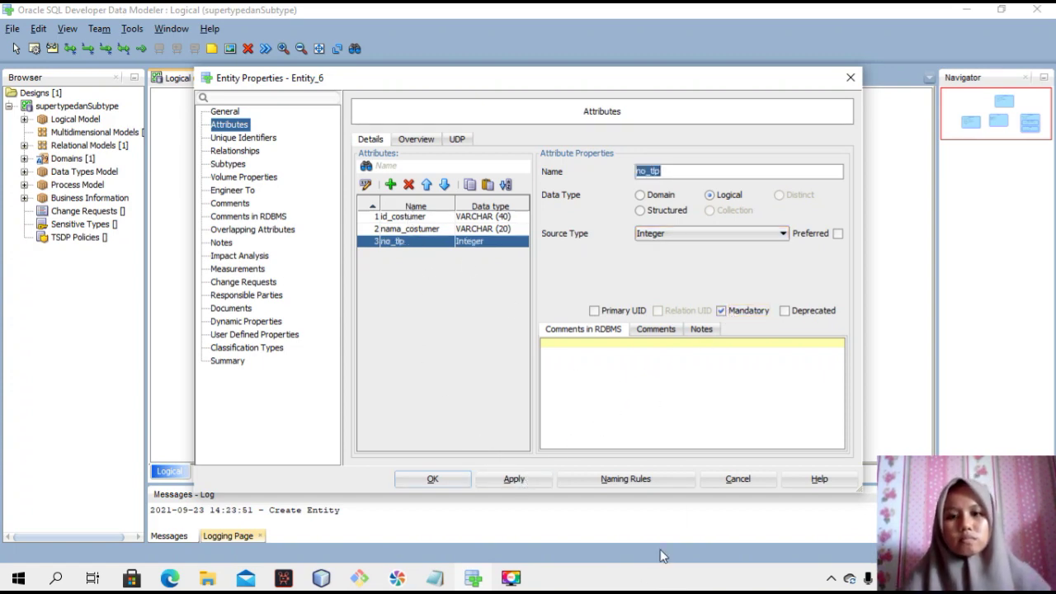
pyautogui.click(511, 580)
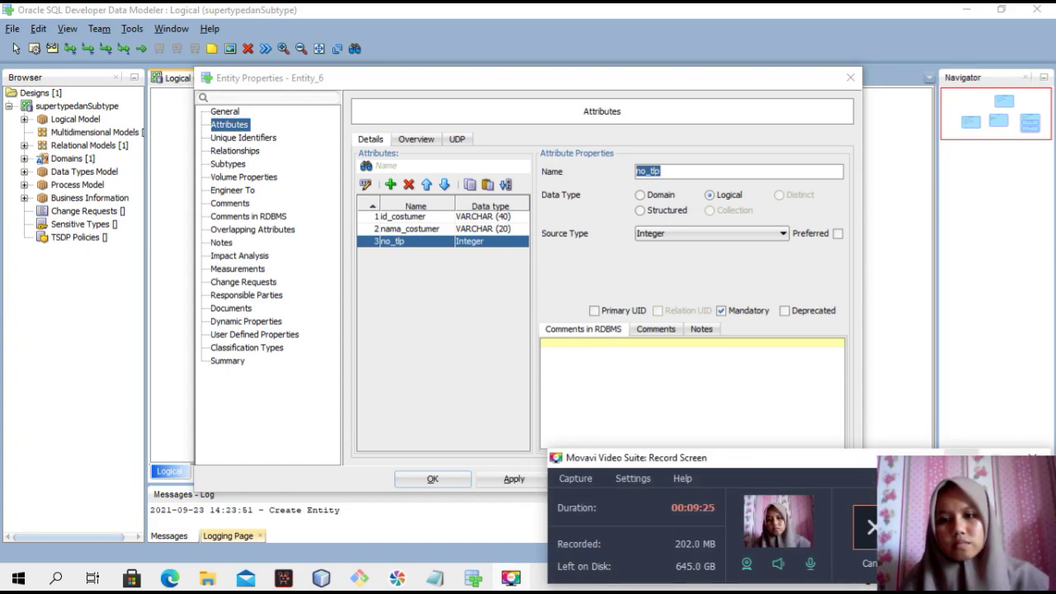
pyautogui.click(962, 458)
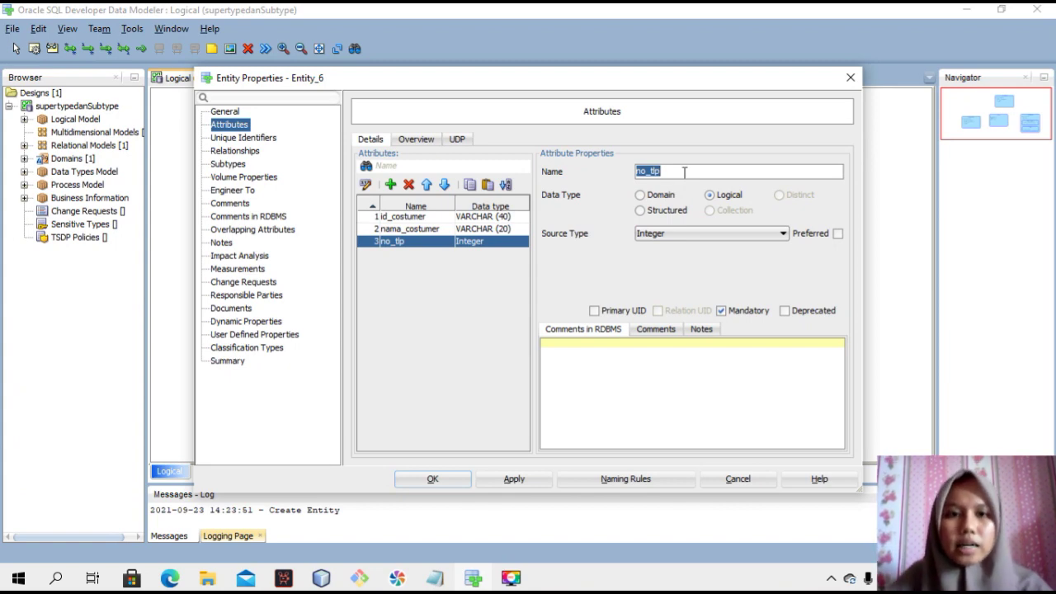
# Step: Add a mandatory attribute alamat to the costumer entity with logical type VARCHAR and size 20, and apply it
pyautogui.click(391, 185)
pyautogui.press('BackSpace')
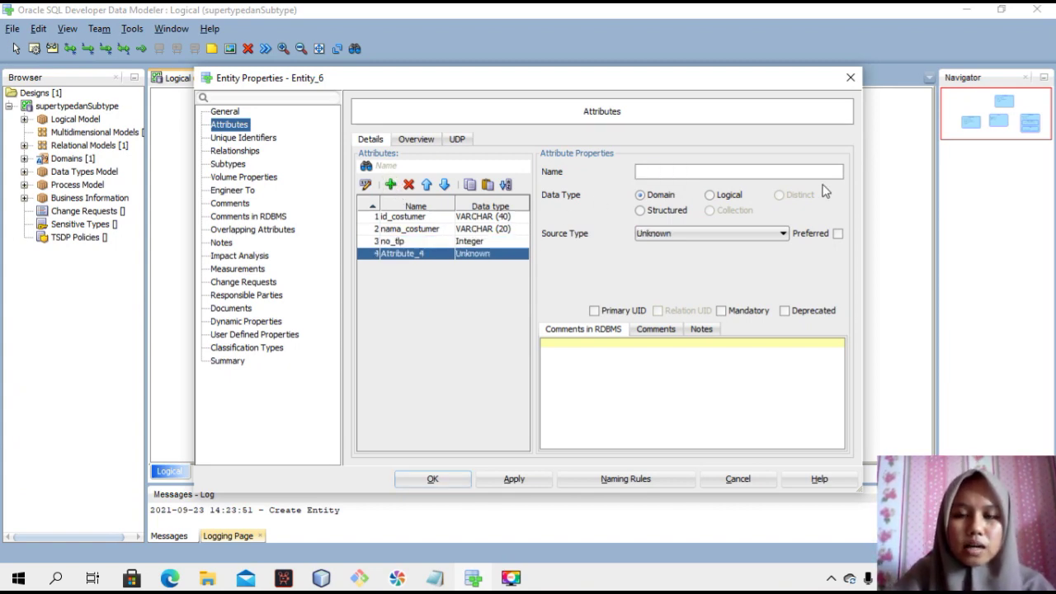
pyautogui.write('alamat')
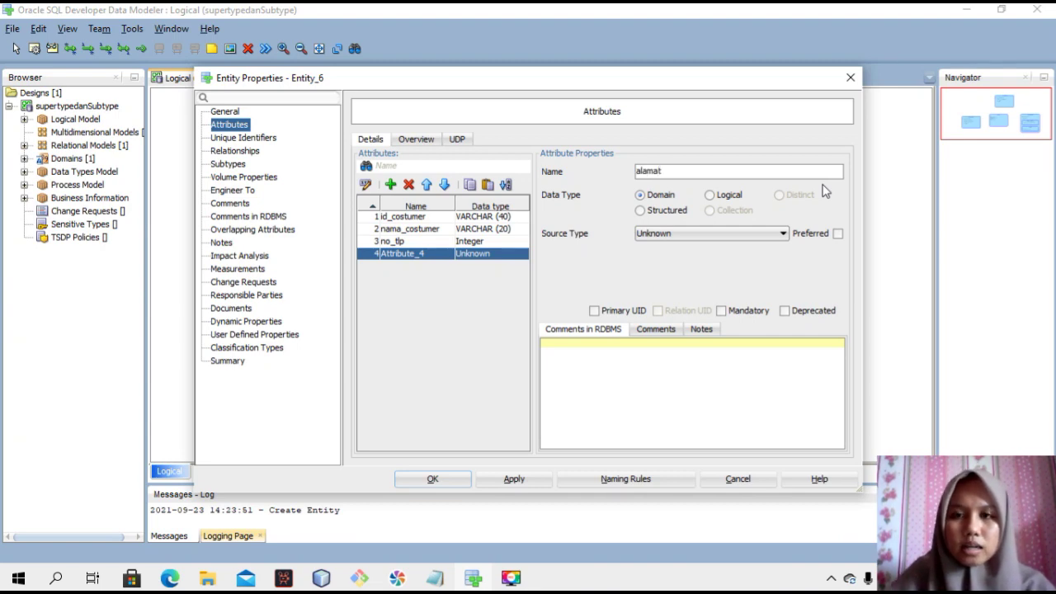
pyautogui.click(729, 196)
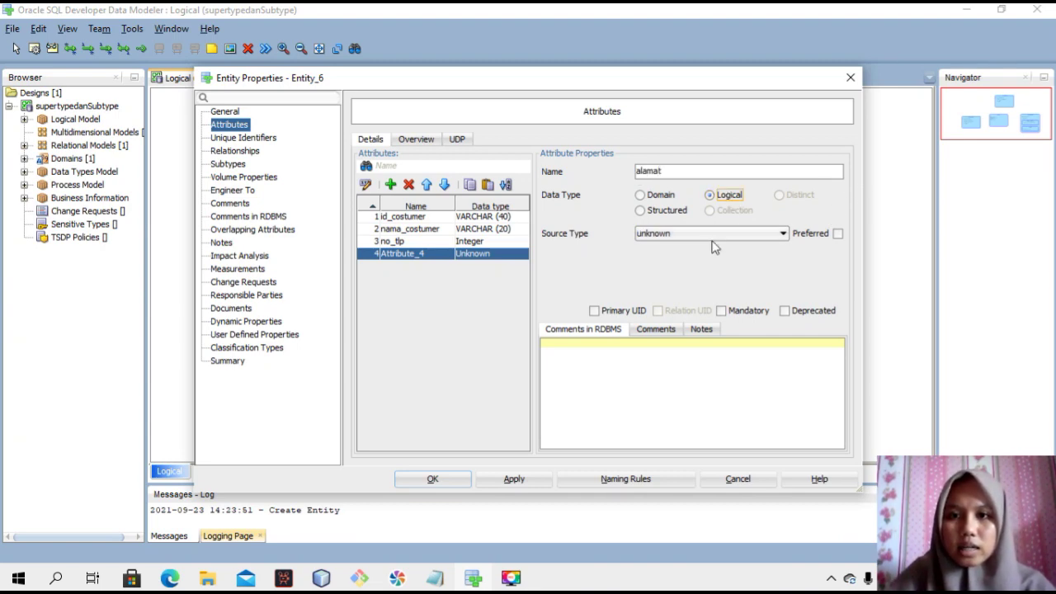
pyautogui.click(715, 234)
pyautogui.scroll(-10, 698, 293)
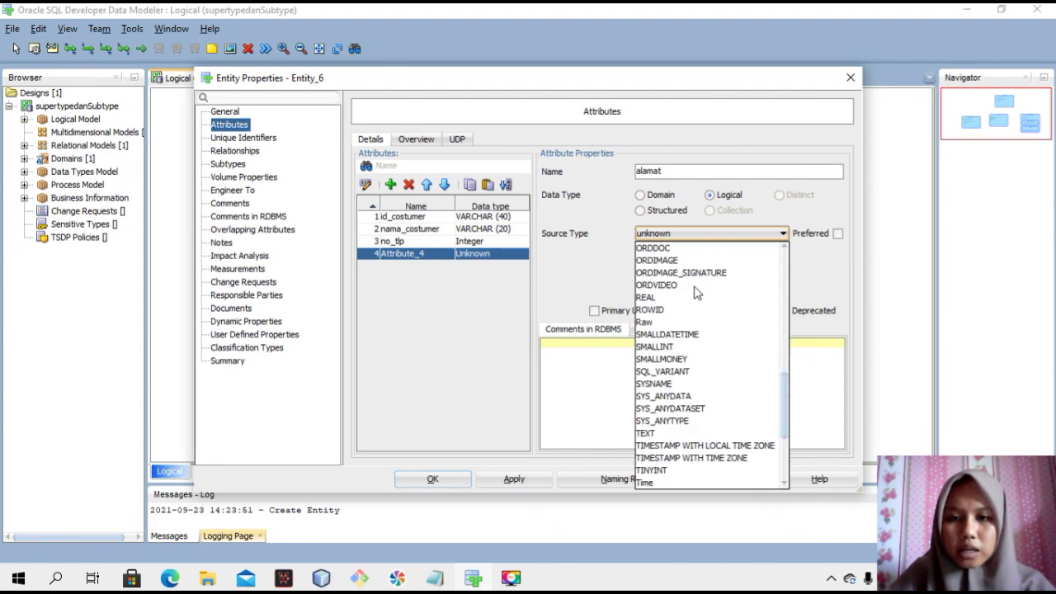
pyautogui.scroll(-2, 697, 293)
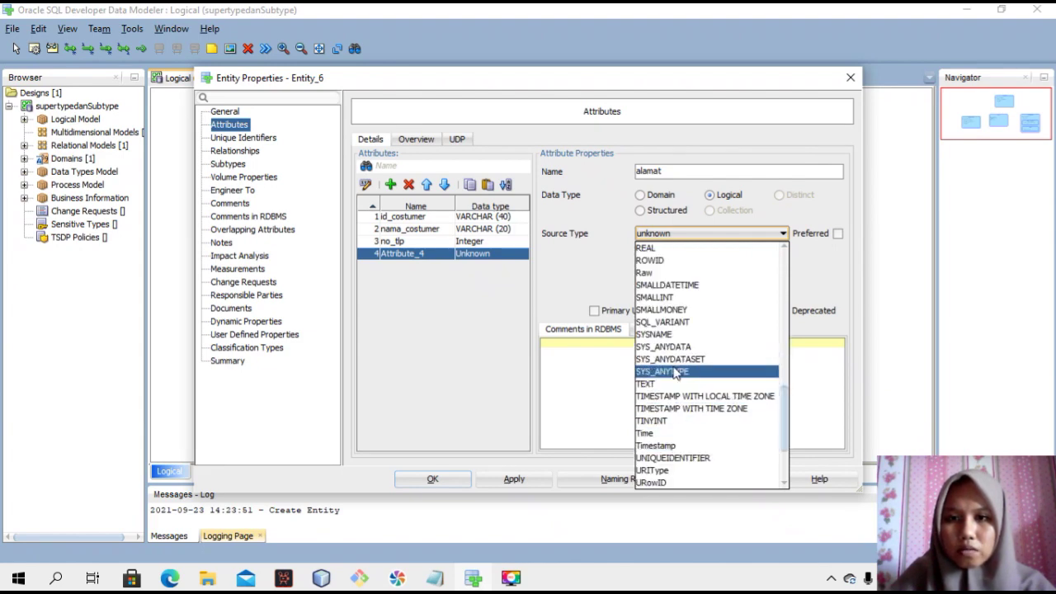
pyautogui.scroll(4, 675, 372)
pyautogui.scroll(-7, 675, 361)
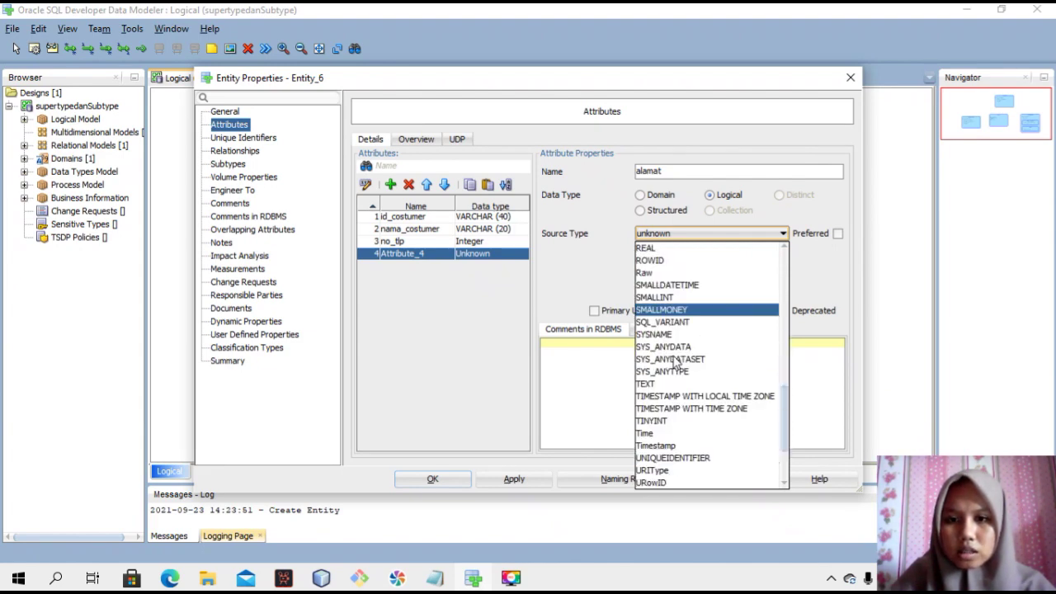
pyautogui.click(675, 409)
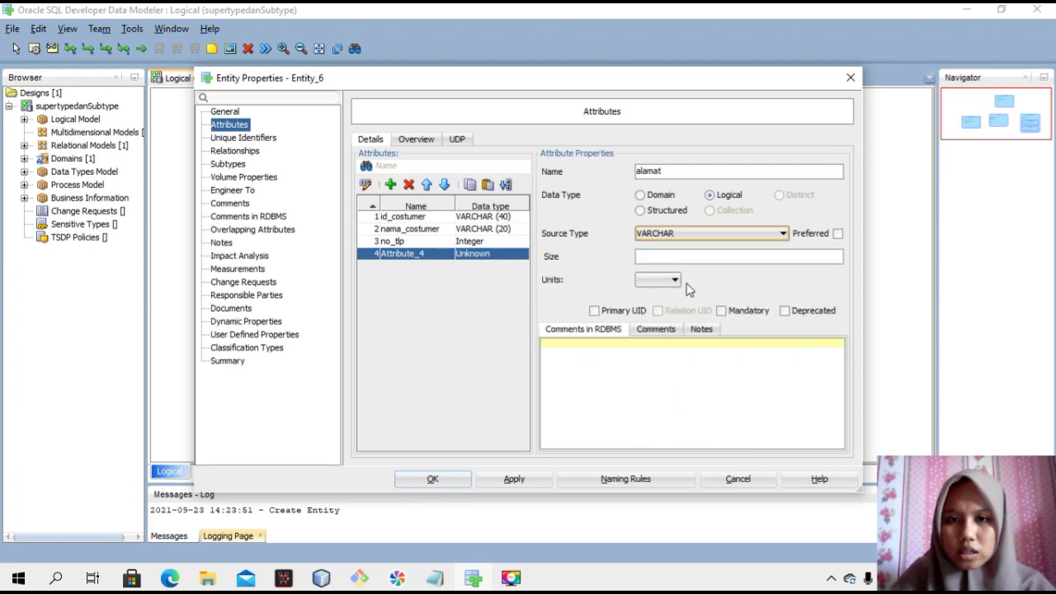
pyautogui.click(685, 257)
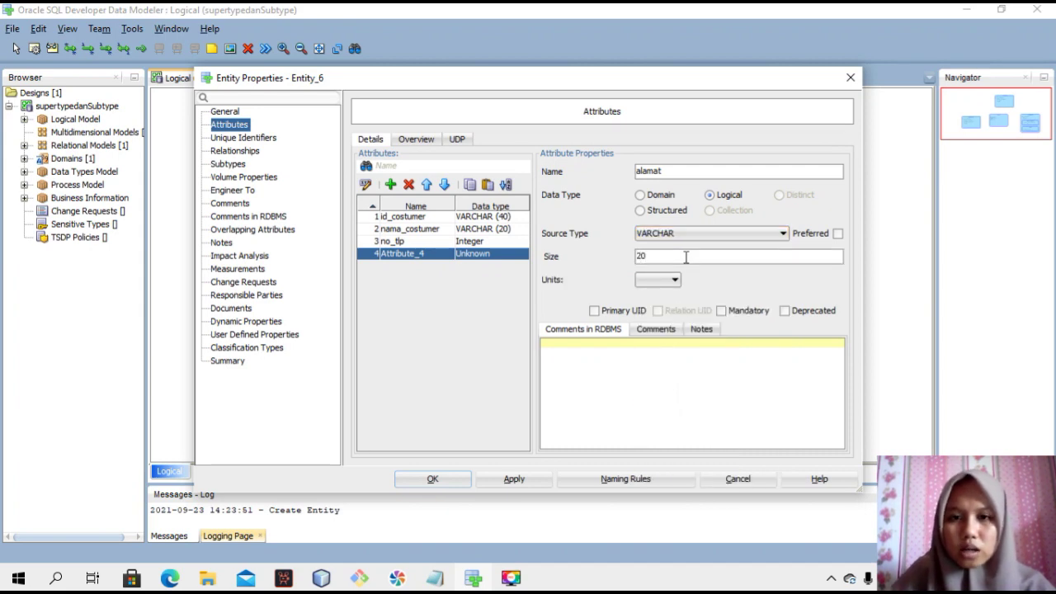
pyautogui.click(721, 311)
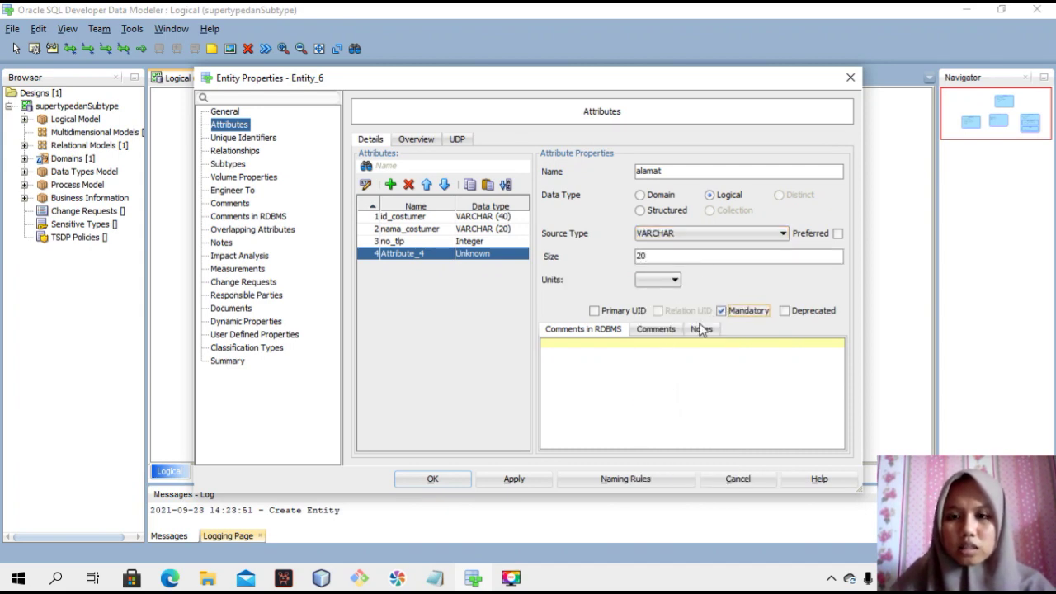
pyautogui.click(519, 479)
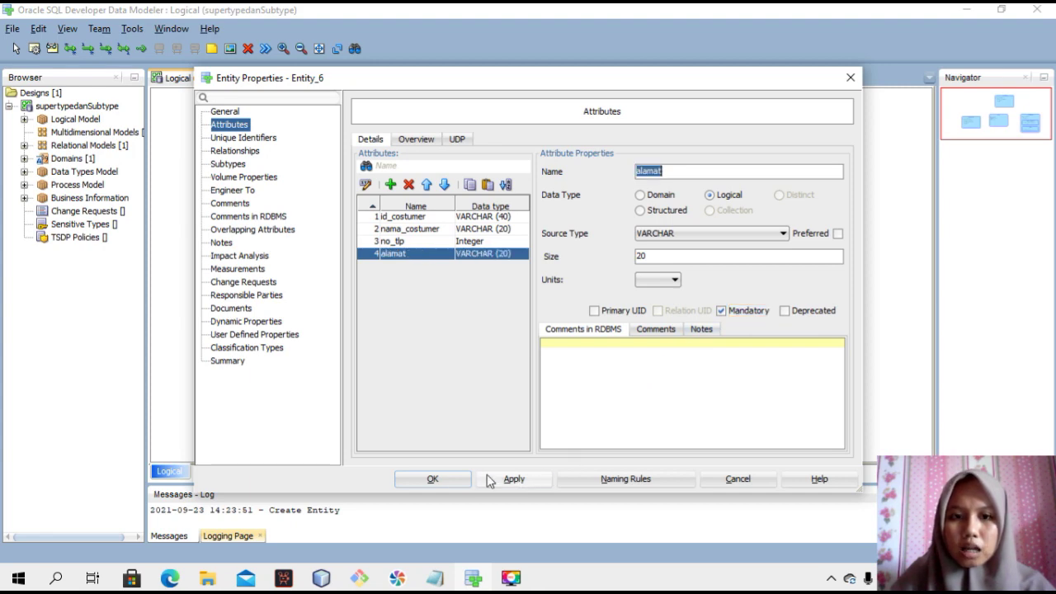
# Step: Confirm the costumer entity and rearrange the diagram, with karyawan farther left, sewa slightly lower left, and costumer centred above sewa
pyautogui.click(432, 479)
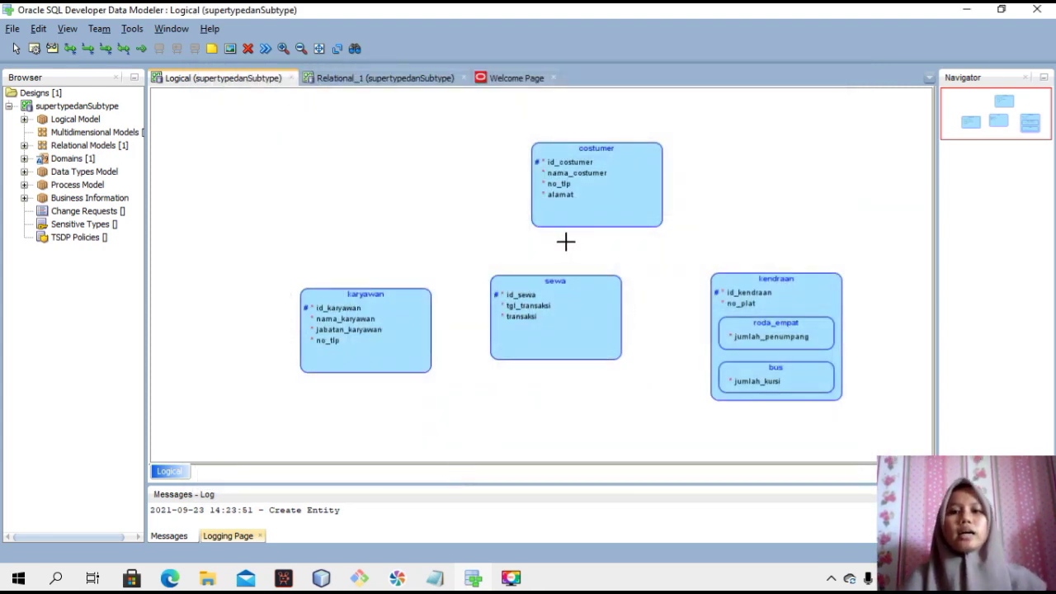
pyautogui.moveTo(389, 349); pyautogui.dragTo(313, 344)
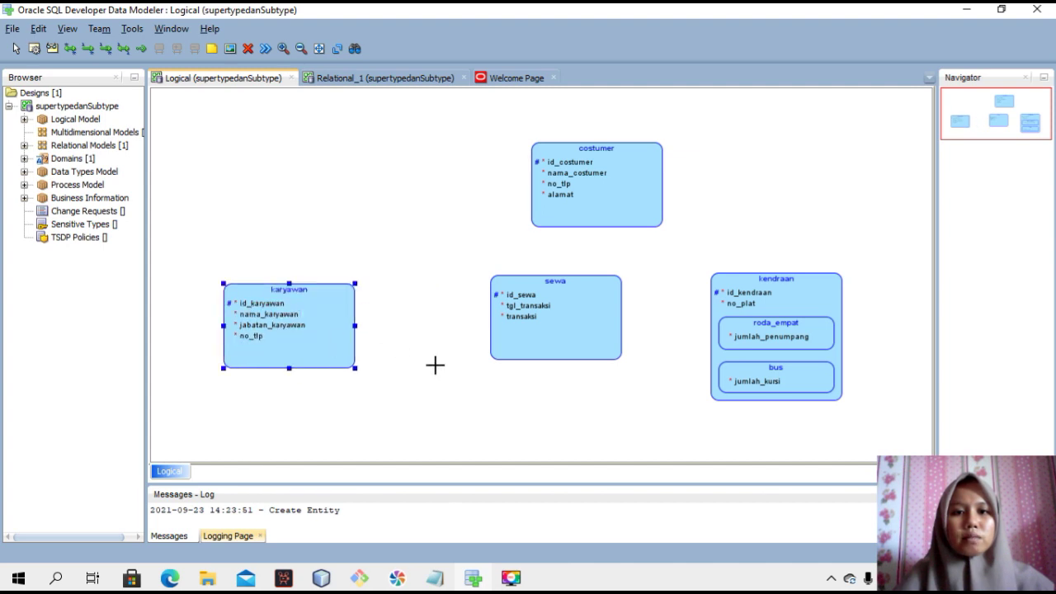
pyautogui.moveTo(552, 332); pyautogui.dragTo(520, 347)
pyautogui.moveTo(507, 349); pyautogui.dragTo(523, 344)
pyautogui.click(807, 300)
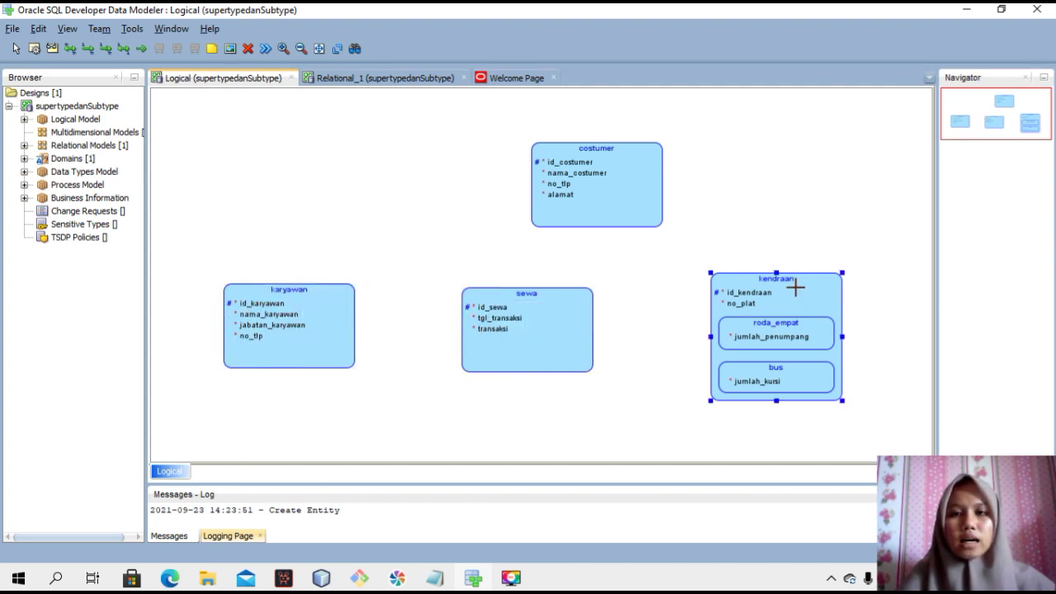
pyautogui.click(525, 332)
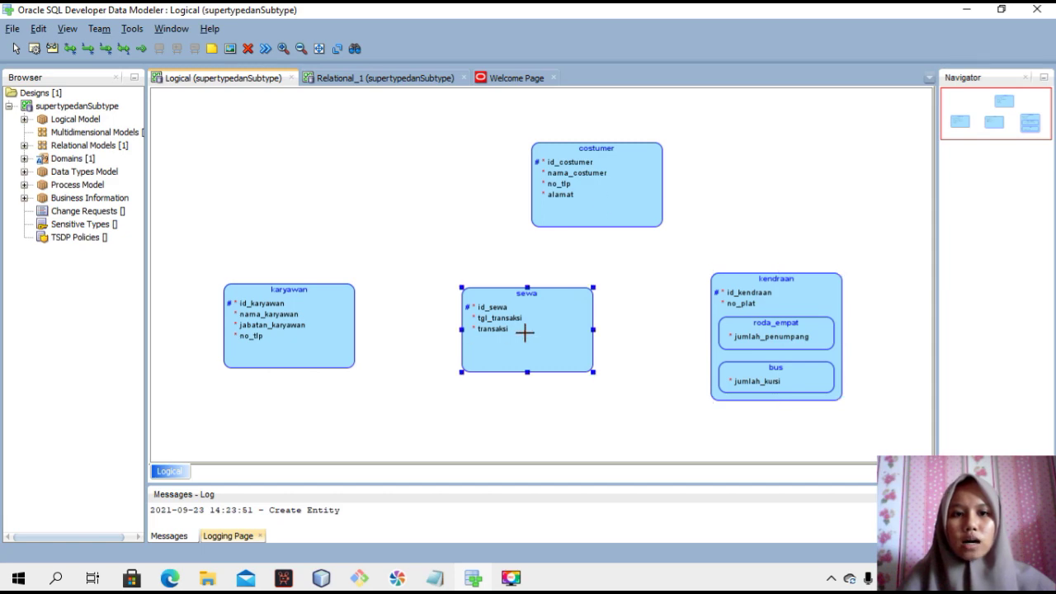
pyautogui.click(311, 333)
pyautogui.click(670, 184)
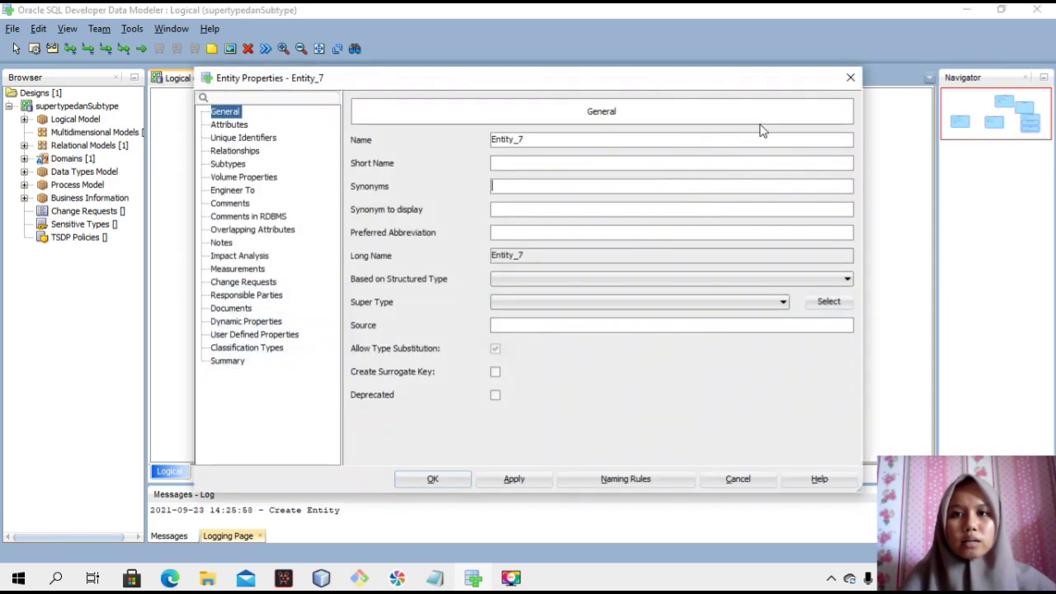
pyautogui.click(851, 77)
pyautogui.moveTo(636, 173); pyautogui.dragTo(545, 185)
# Step: Check the entity notes in Notepad, then create an entity named transaksi above kendraan in Data Modeler and apply the name
pyautogui.click(437, 579)
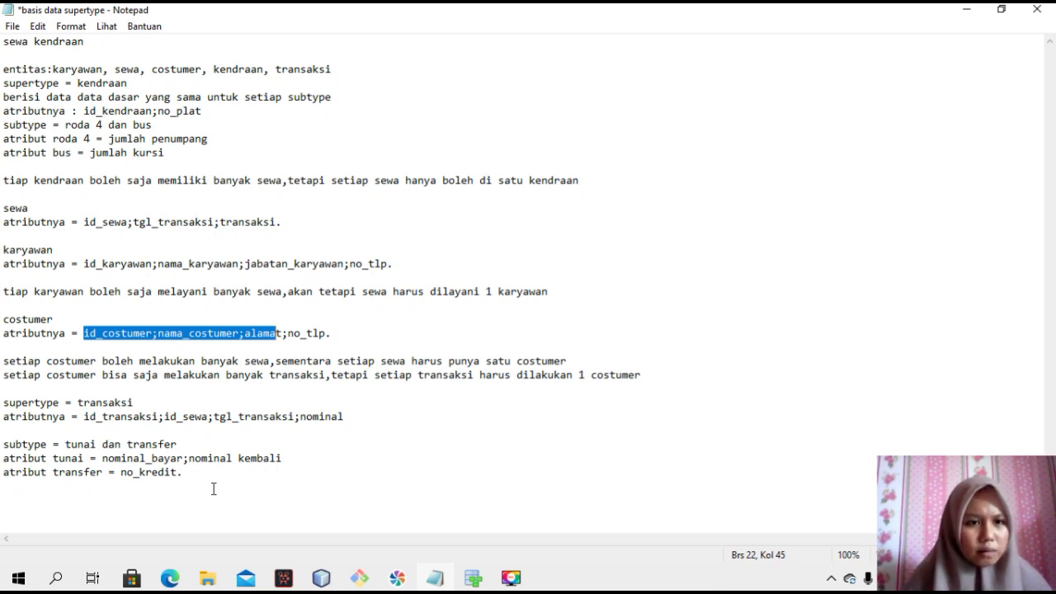
pyautogui.click(474, 579)
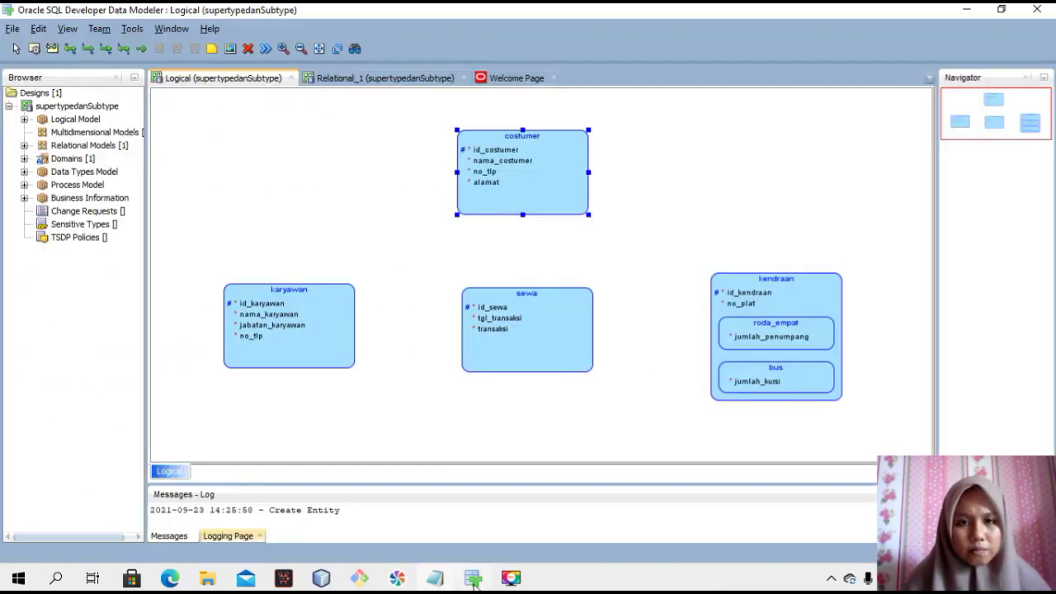
pyautogui.click(757, 149)
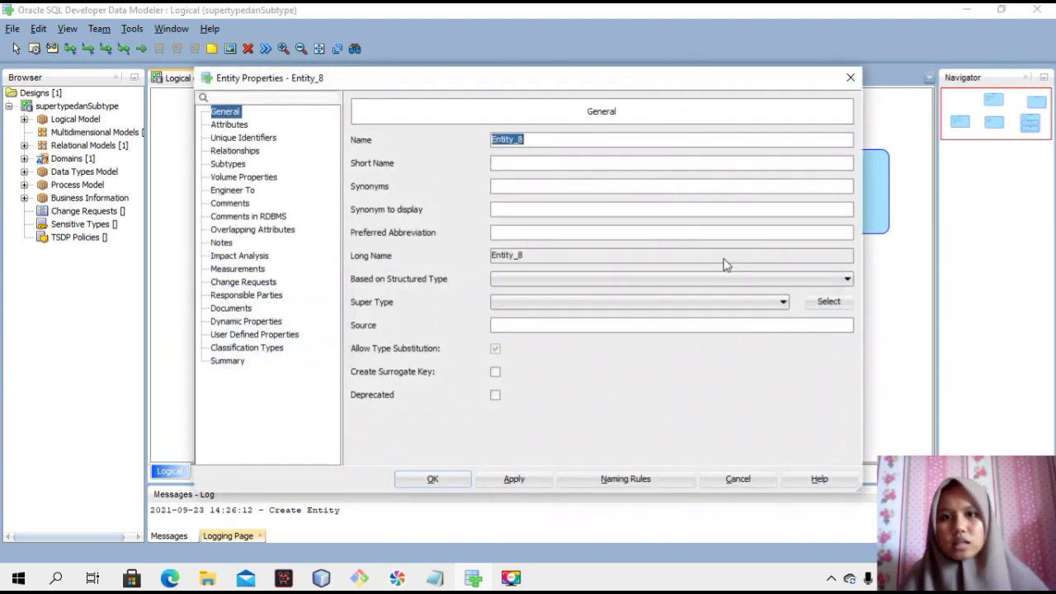
pyautogui.write('transaksi')
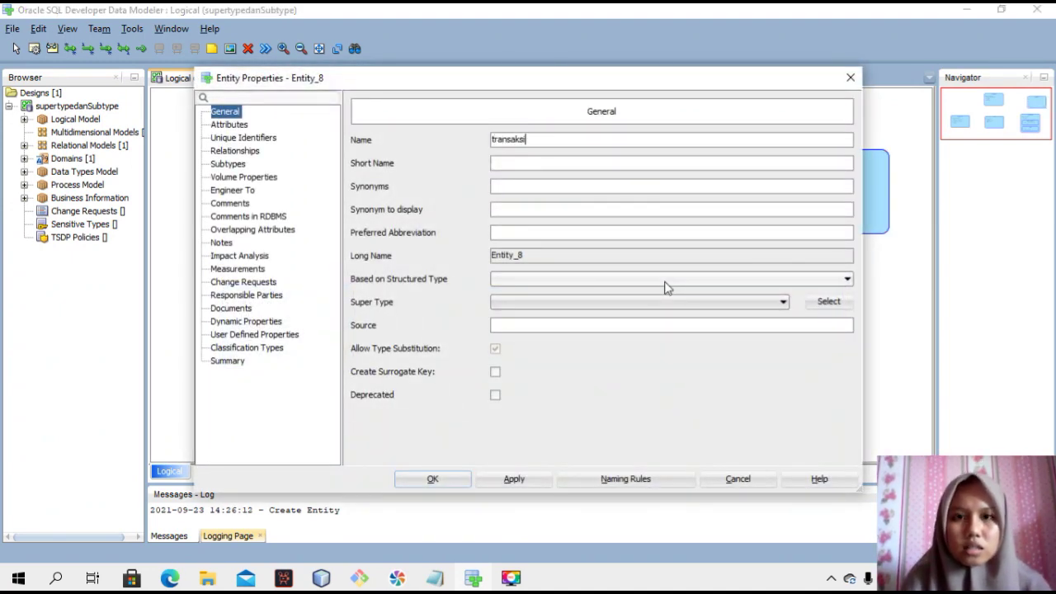
pyautogui.click(514, 480)
# Step: Consult the Notepad notes and add an attribute id_transaksi to the transaksi entity with logical type VARCHAR, size 30, as primary UID, and apply it
pyautogui.click(238, 125)
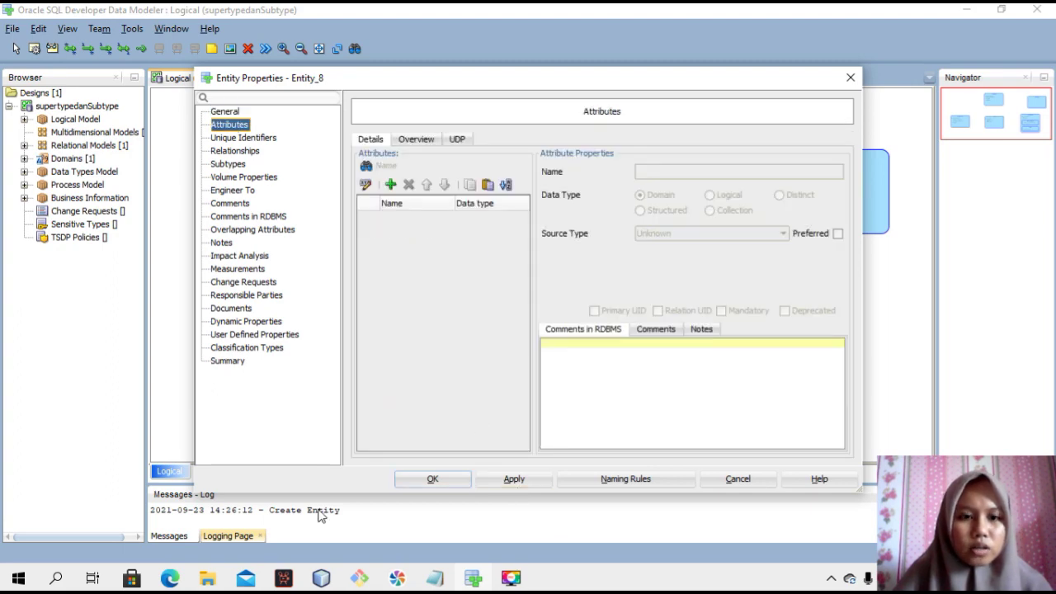
pyautogui.click(437, 583)
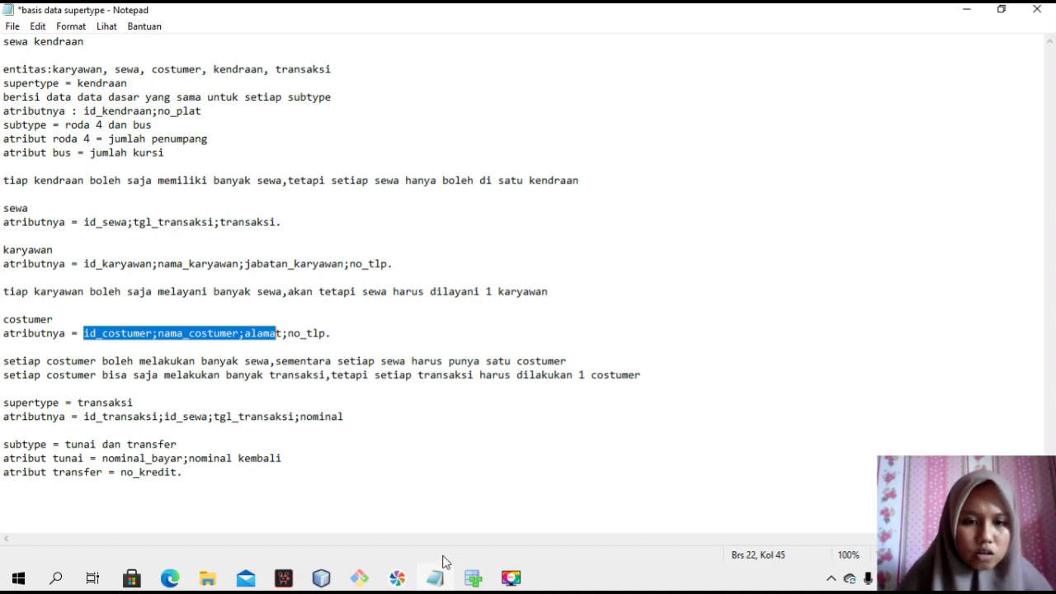
pyautogui.click(473, 578)
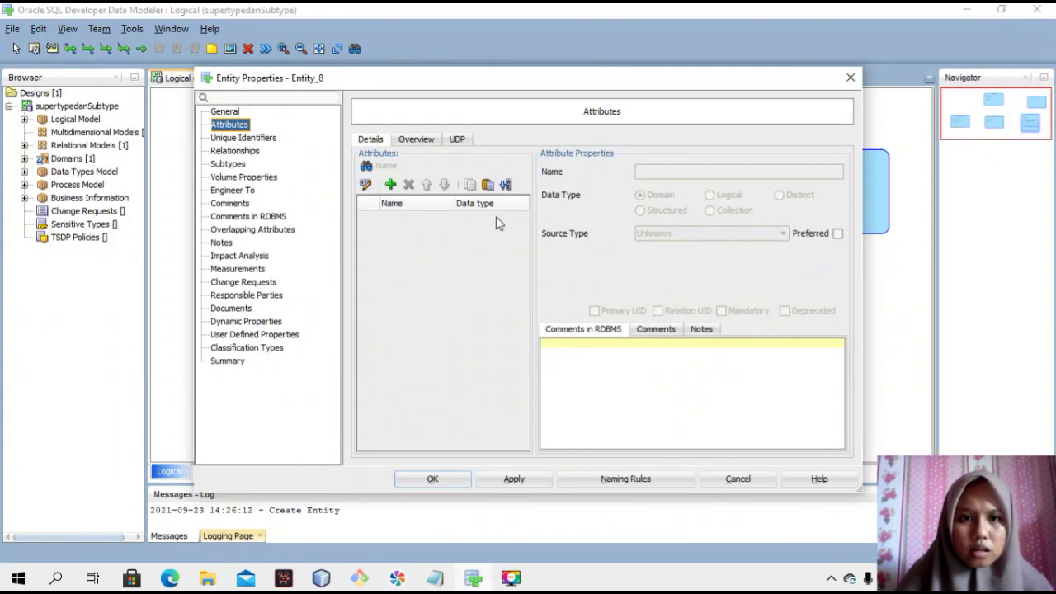
pyautogui.click(391, 186)
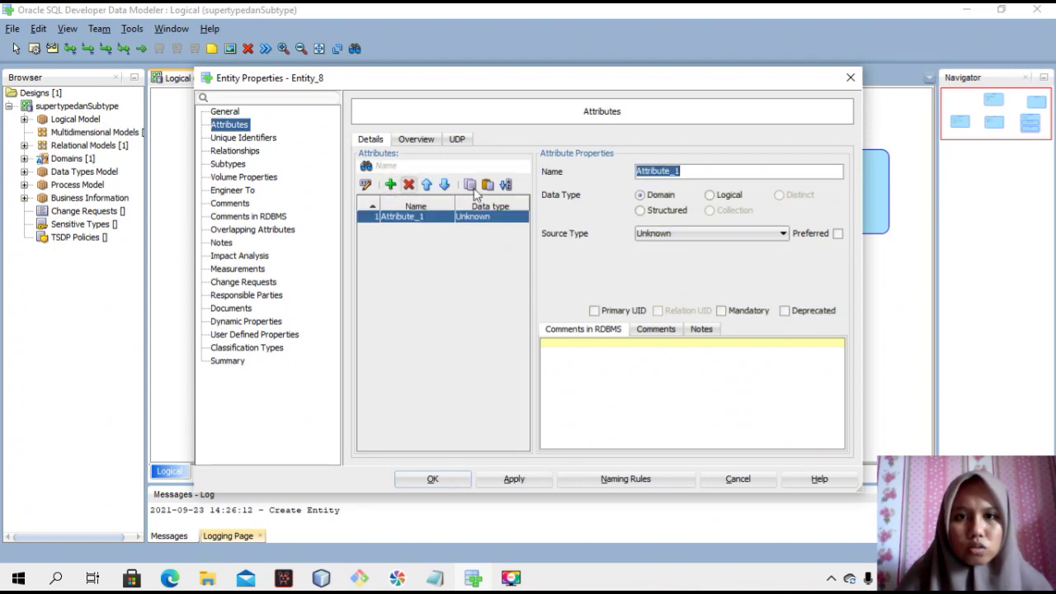
pyautogui.press('BackSpace')
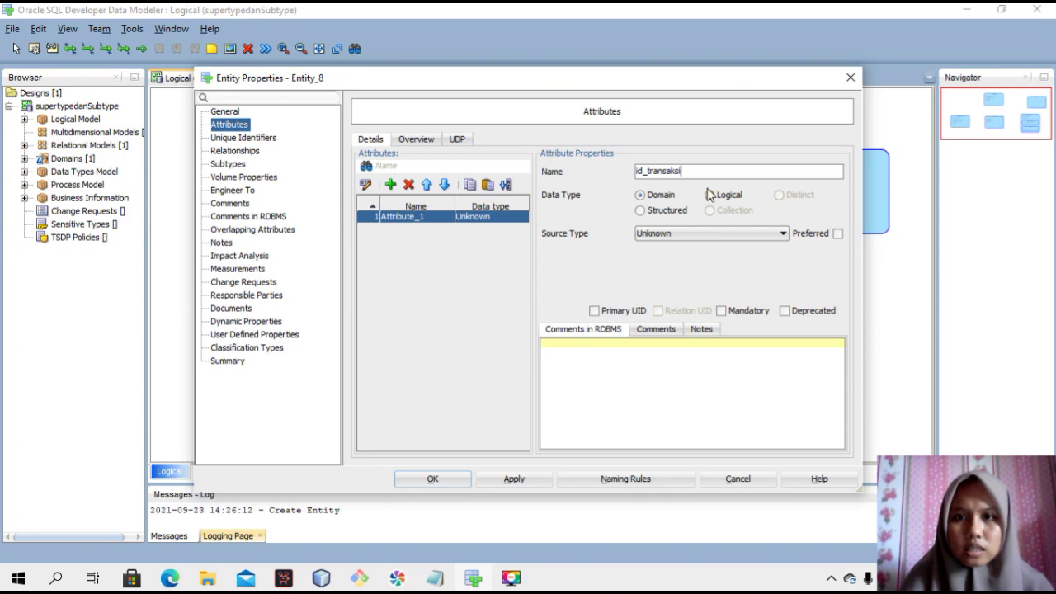
pyautogui.click(737, 198)
pyautogui.click(705, 233)
pyautogui.scroll(-10, 697, 343)
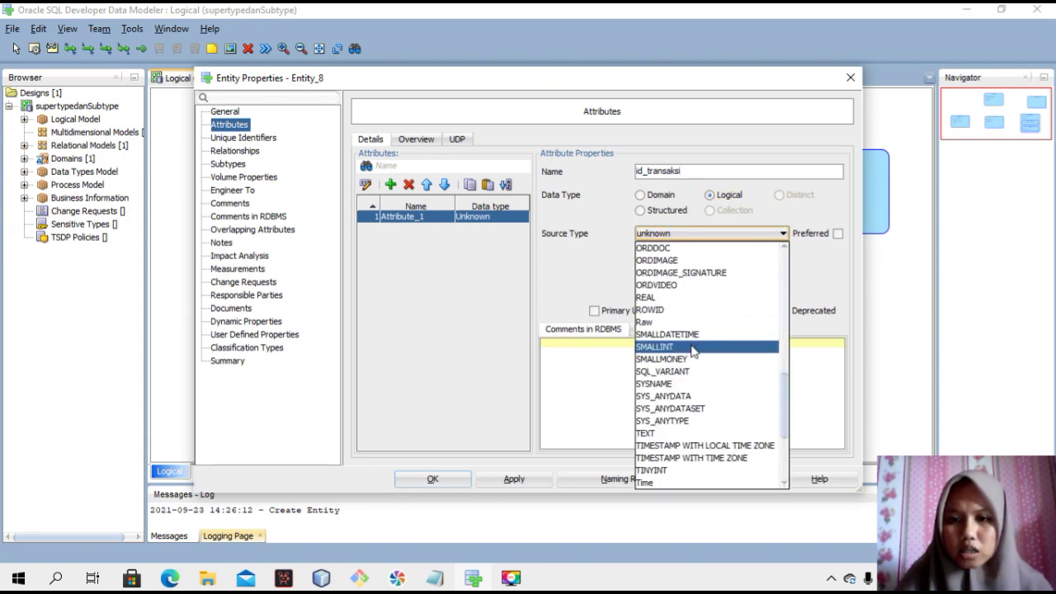
pyautogui.scroll(-4, 693, 350)
pyautogui.click(685, 406)
pyautogui.click(670, 258)
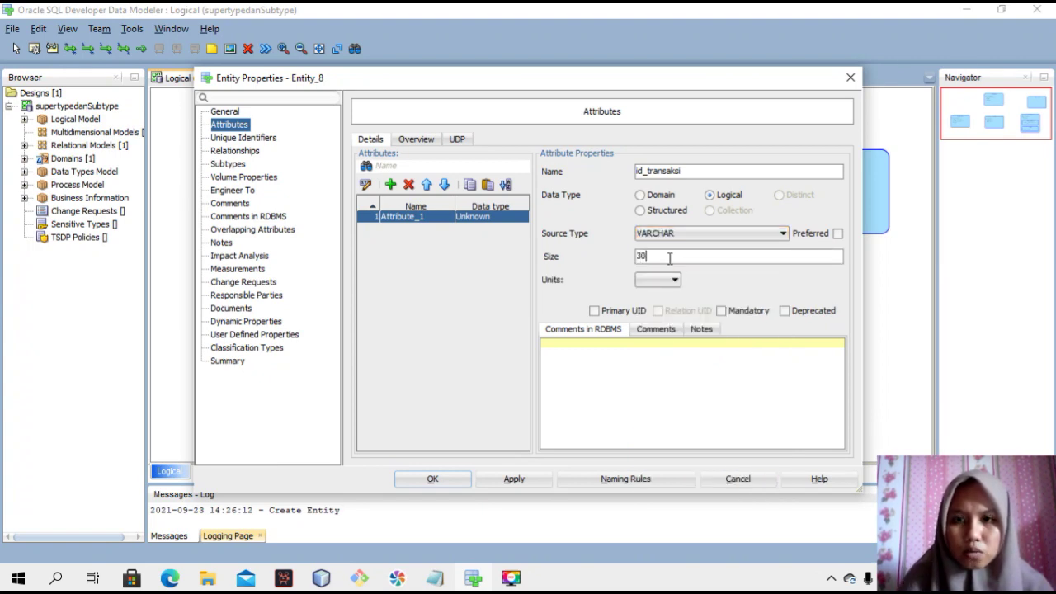
pyautogui.write('30')
pyautogui.click(613, 313)
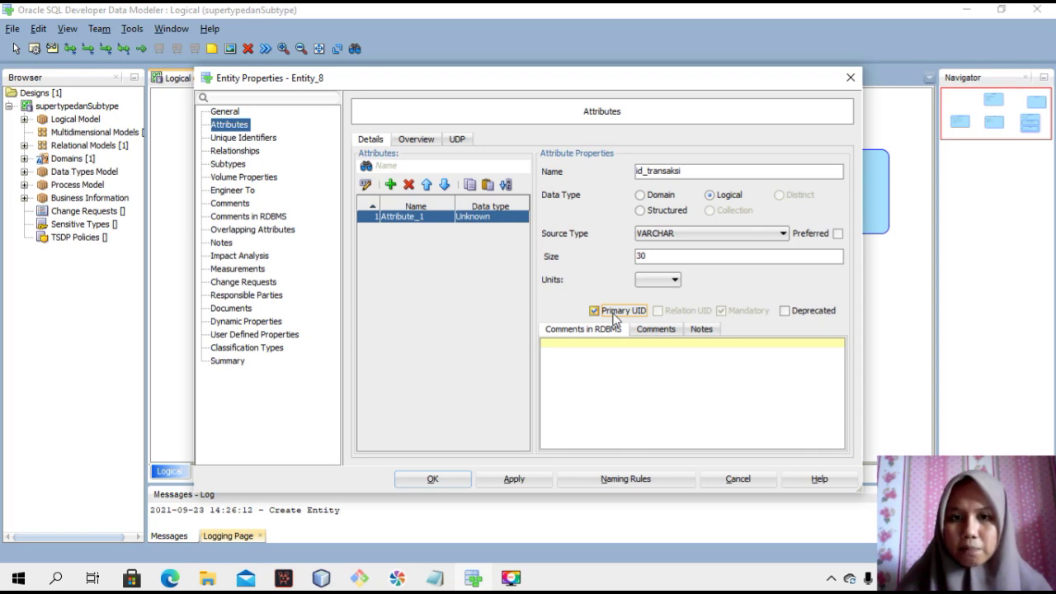
pyautogui.click(518, 482)
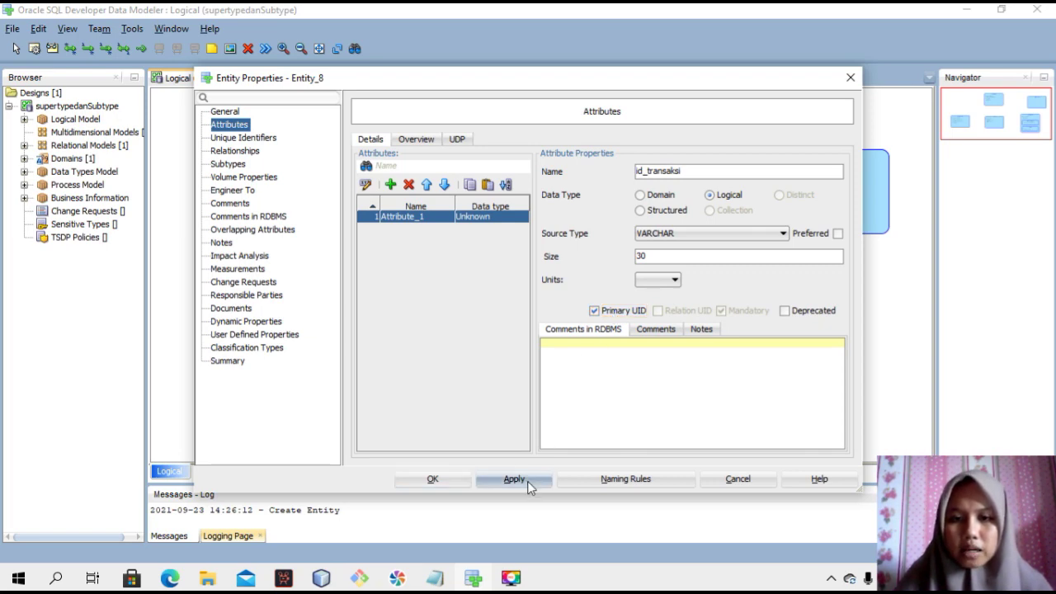
# Step: Add an attribute id_sewa to the transaksi entity with logical type VARCHAR, without a size, as primary UID, and apply it
pyautogui.click(391, 184)
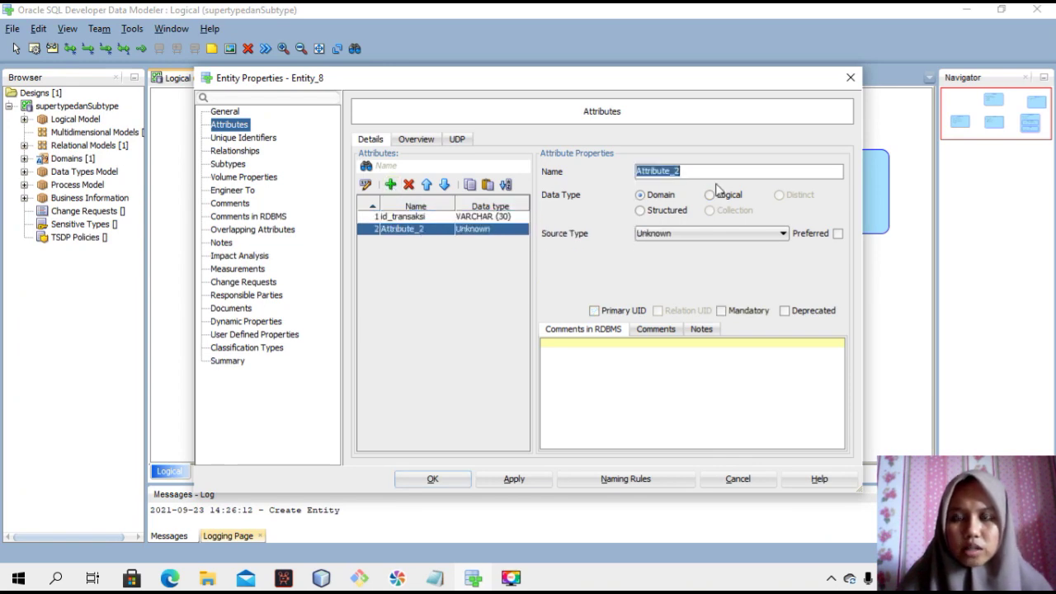
pyautogui.write('id')
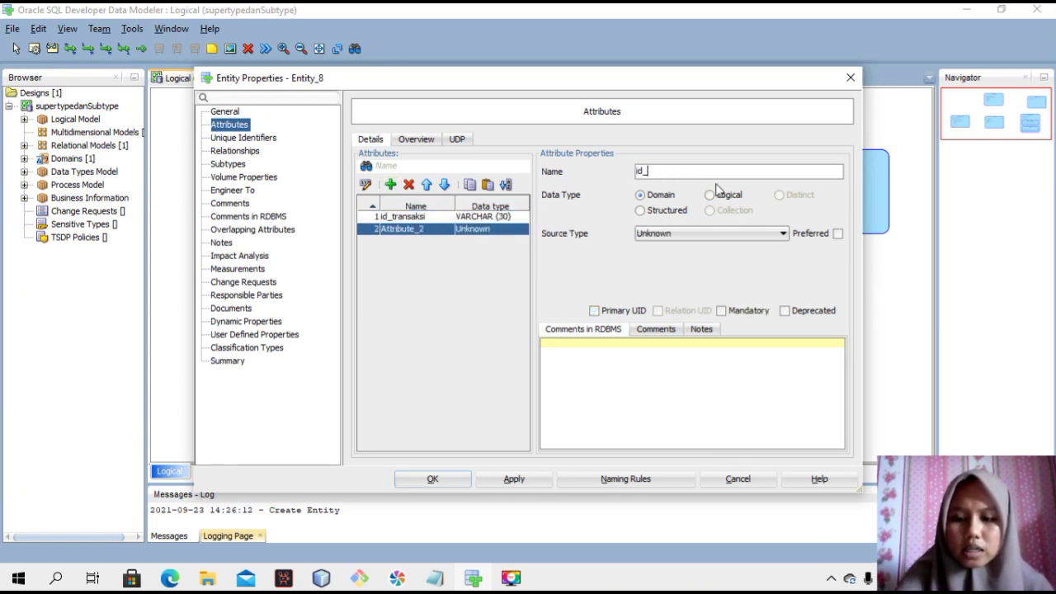
pyautogui.write('_sewa')
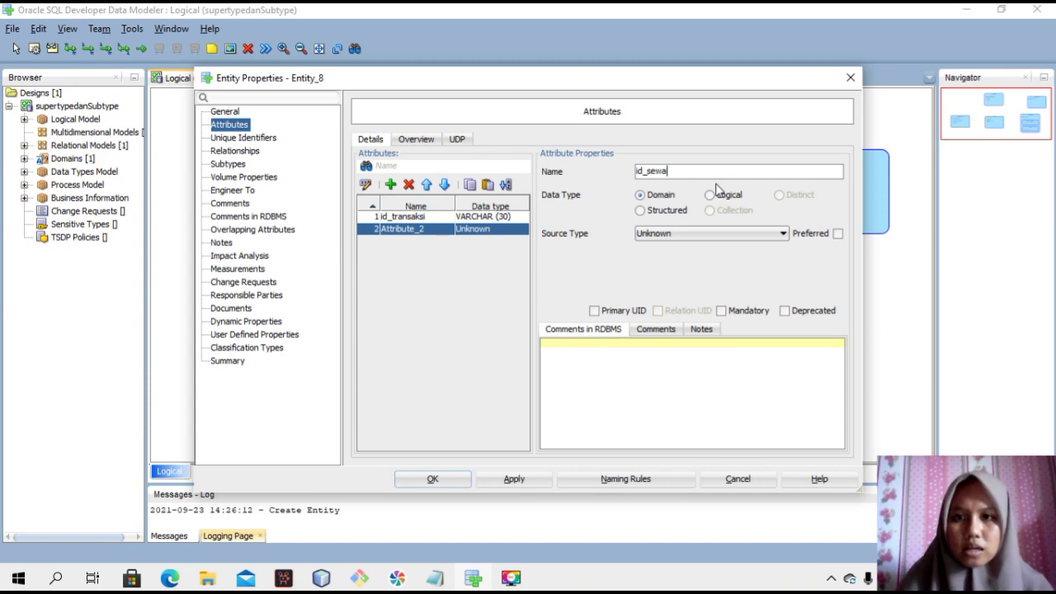
pyautogui.click(718, 199)
pyautogui.click(728, 235)
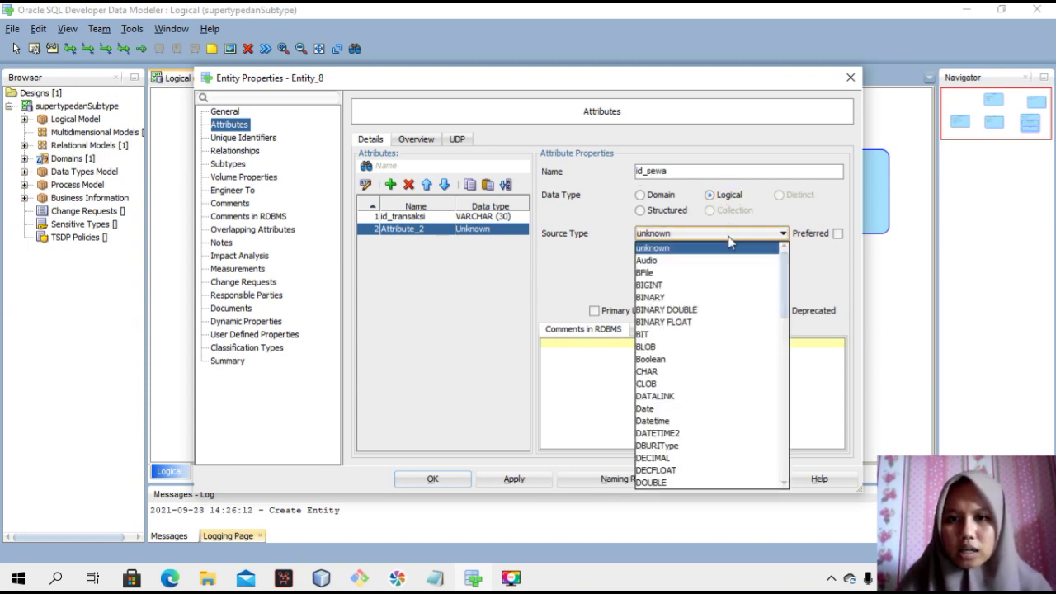
pyautogui.scroll(-5, 718, 338)
pyautogui.scroll(-12, 718, 338)
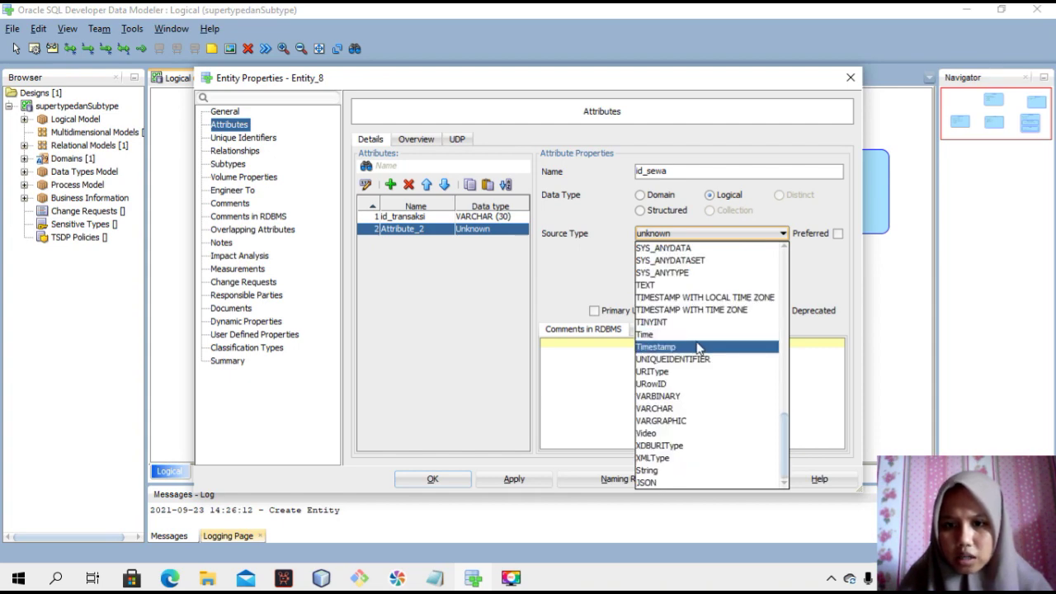
pyautogui.click(689, 408)
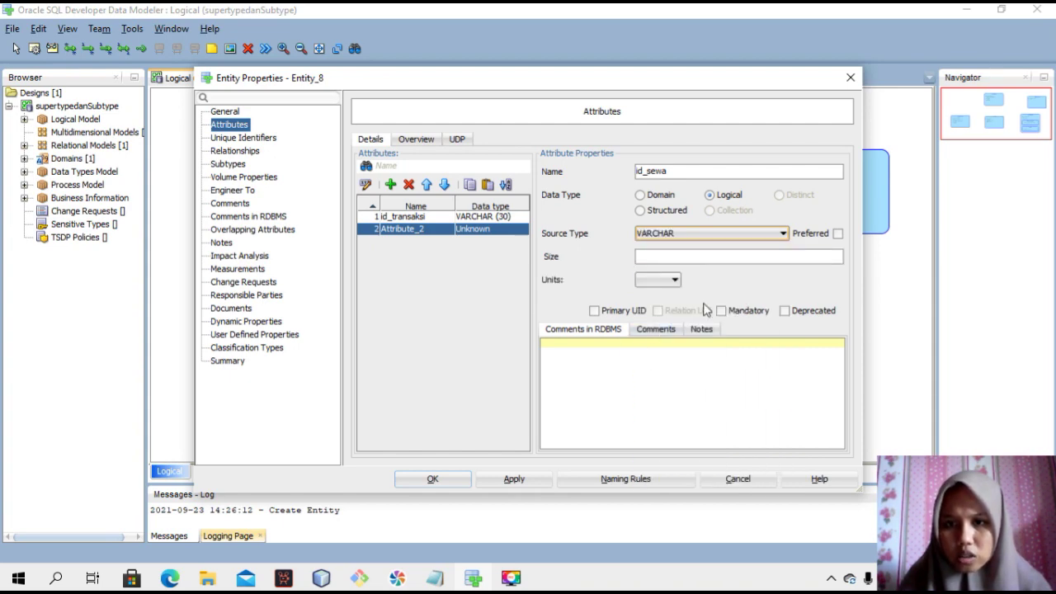
pyautogui.click(606, 311)
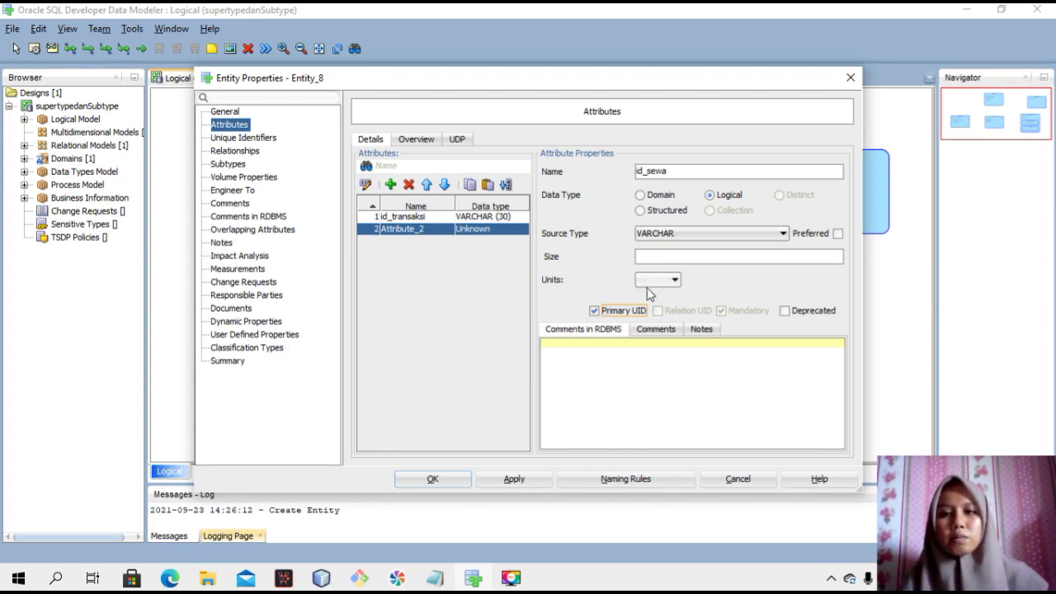
pyautogui.click(514, 479)
# Step: Add an attribute tgl_transaksi to the transaksi entity per the Notepad notes, with logical type Date, marked mandatory, and apply it
pyautogui.click(390, 184)
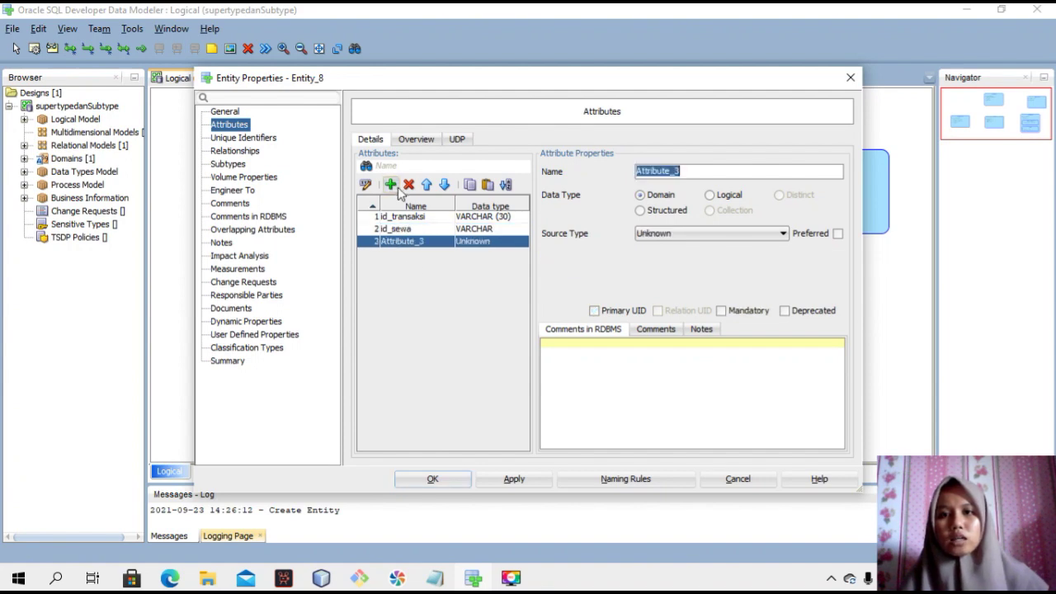
pyautogui.press('BackSpace')
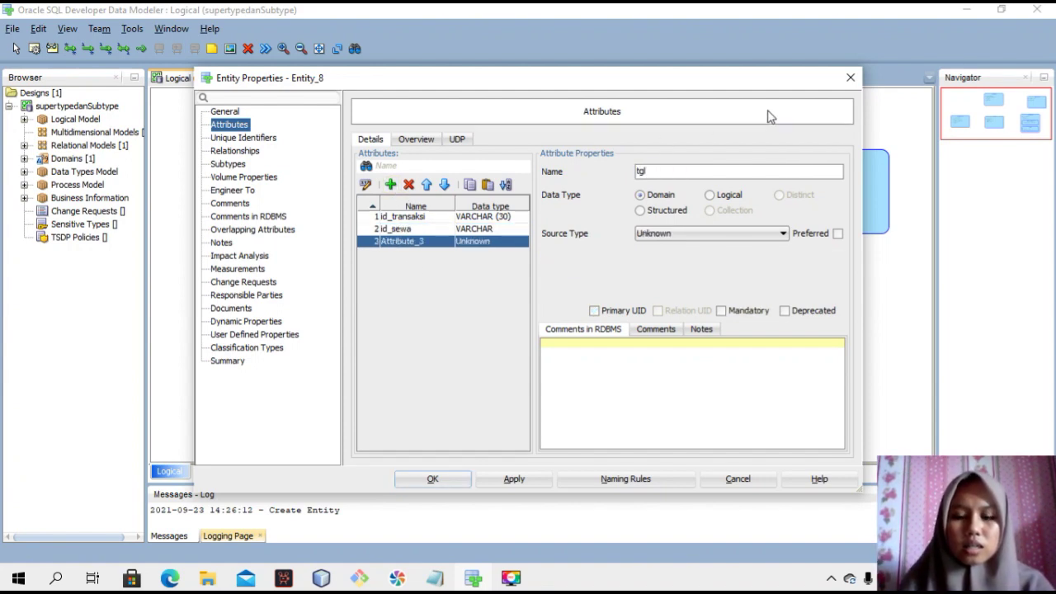
pyautogui.write('tgl_transi')
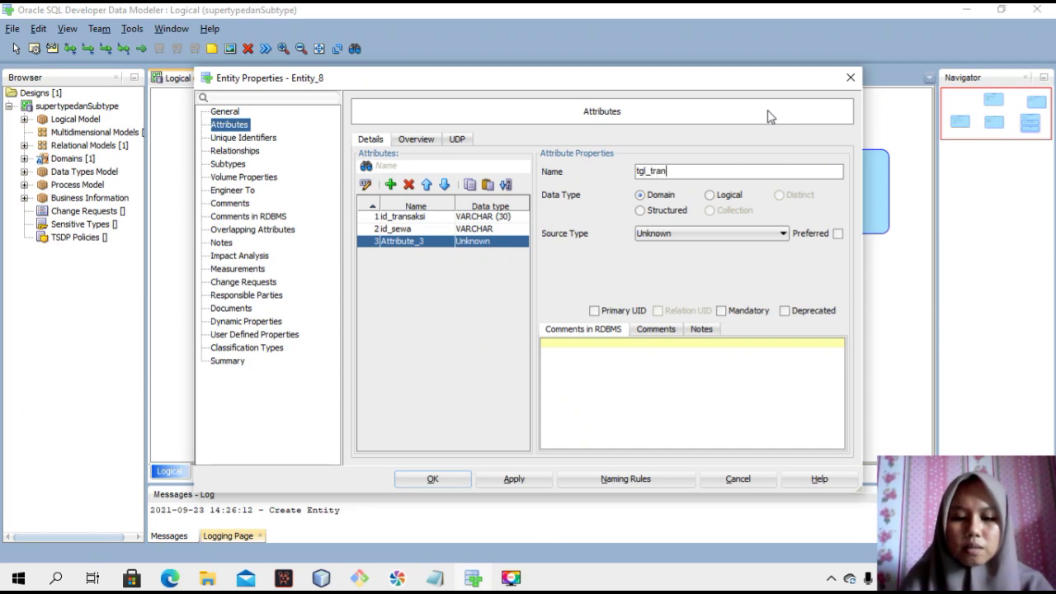
pyautogui.click(438, 581)
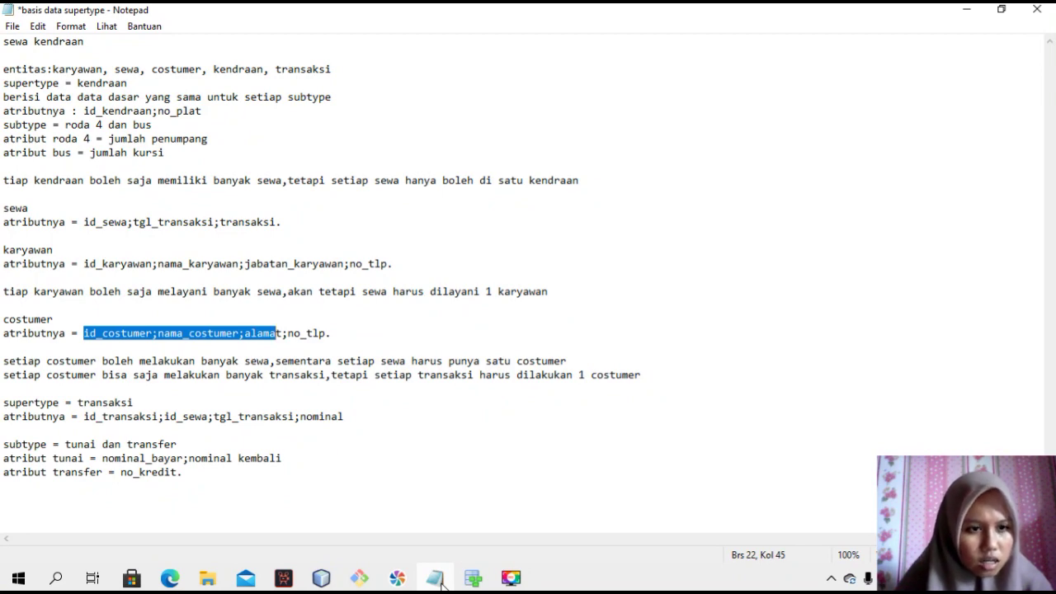
pyautogui.click(475, 580)
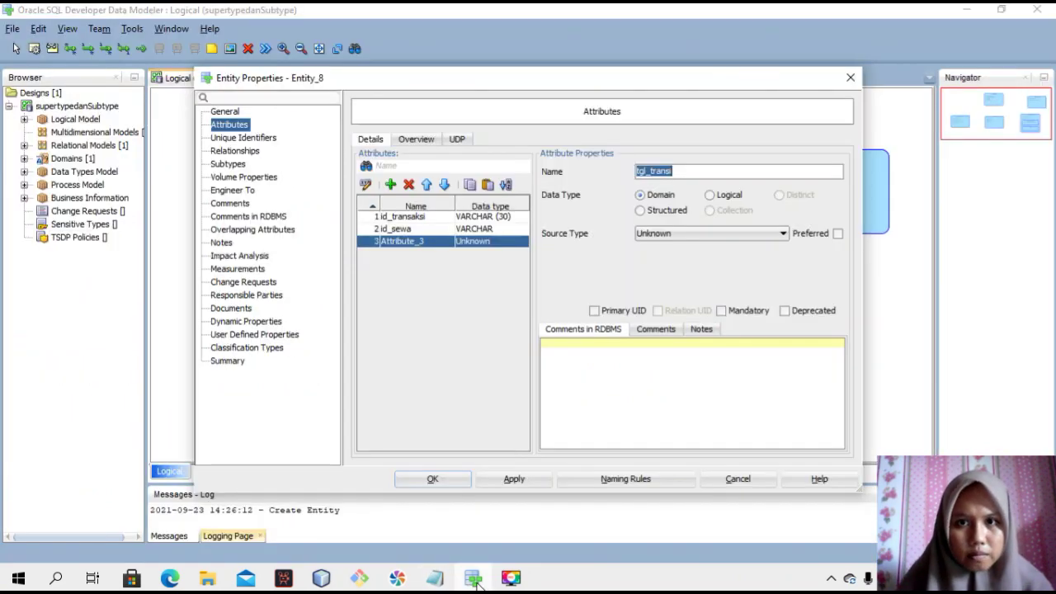
pyautogui.press('BackSpace')
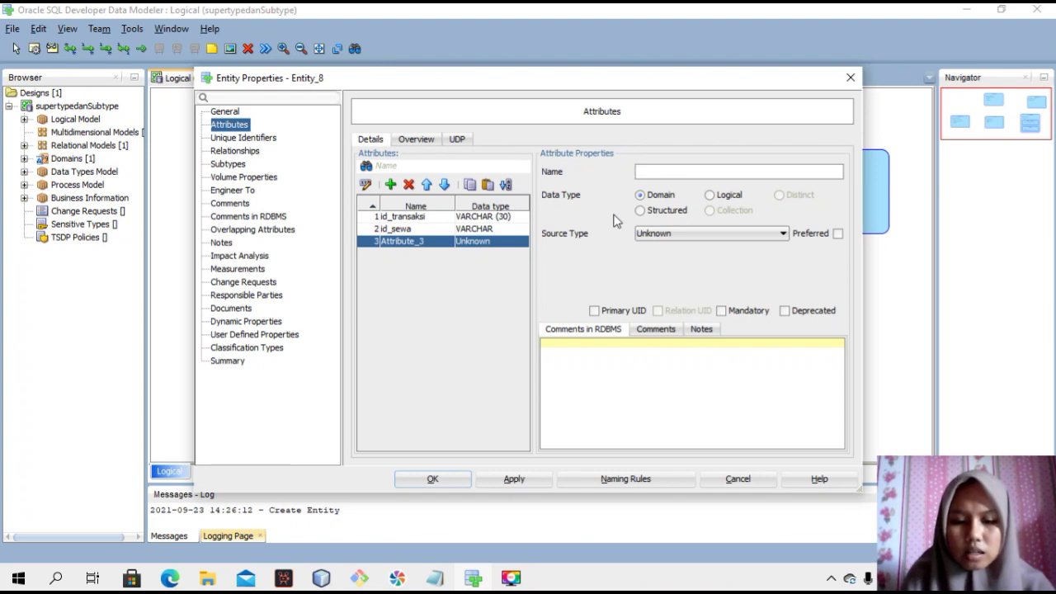
pyautogui.write('tgl_transaksi')
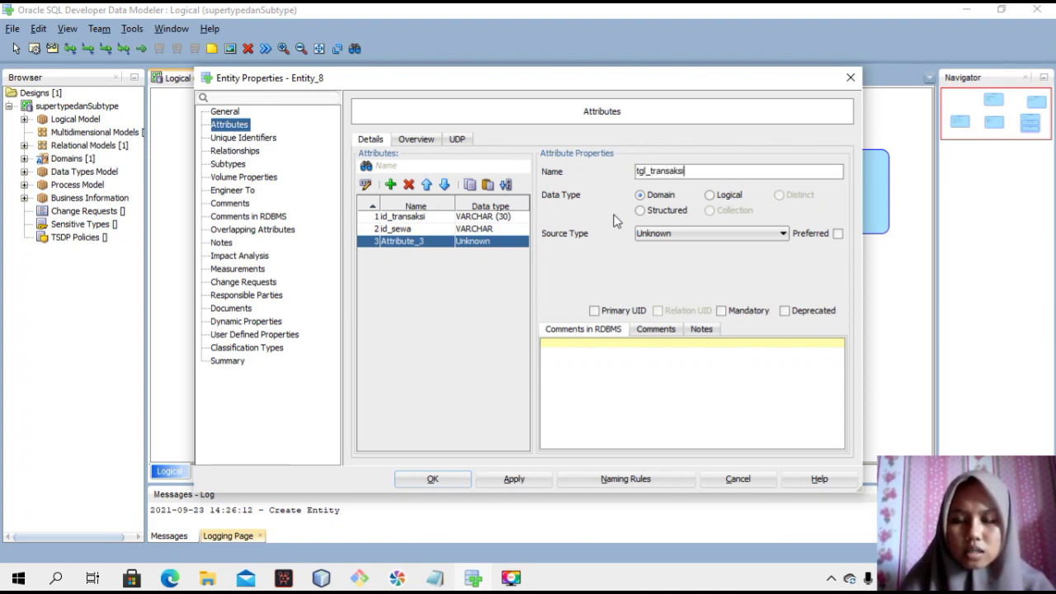
pyautogui.click(709, 195)
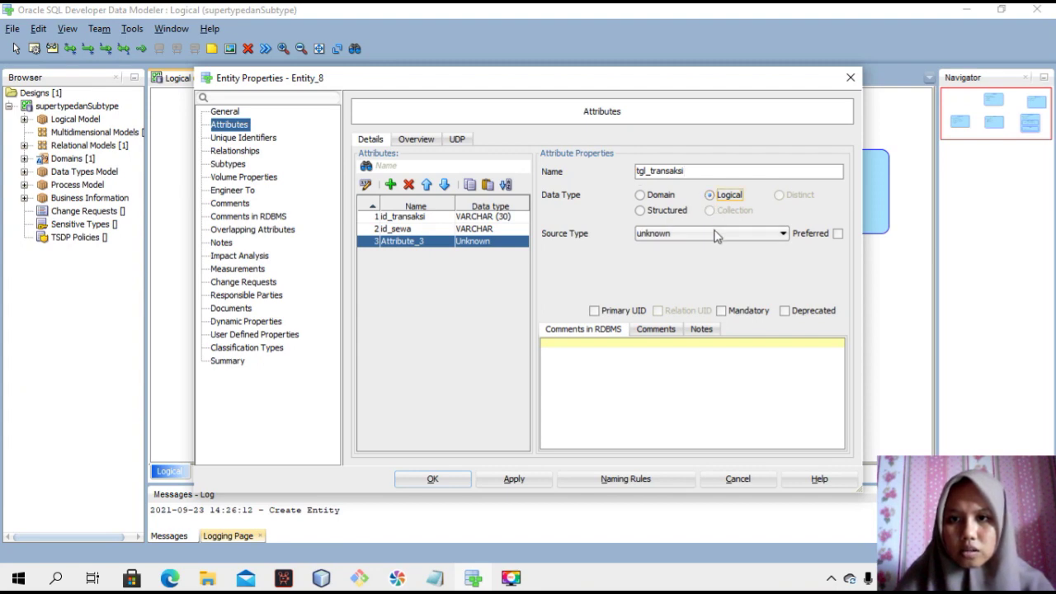
pyautogui.click(718, 233)
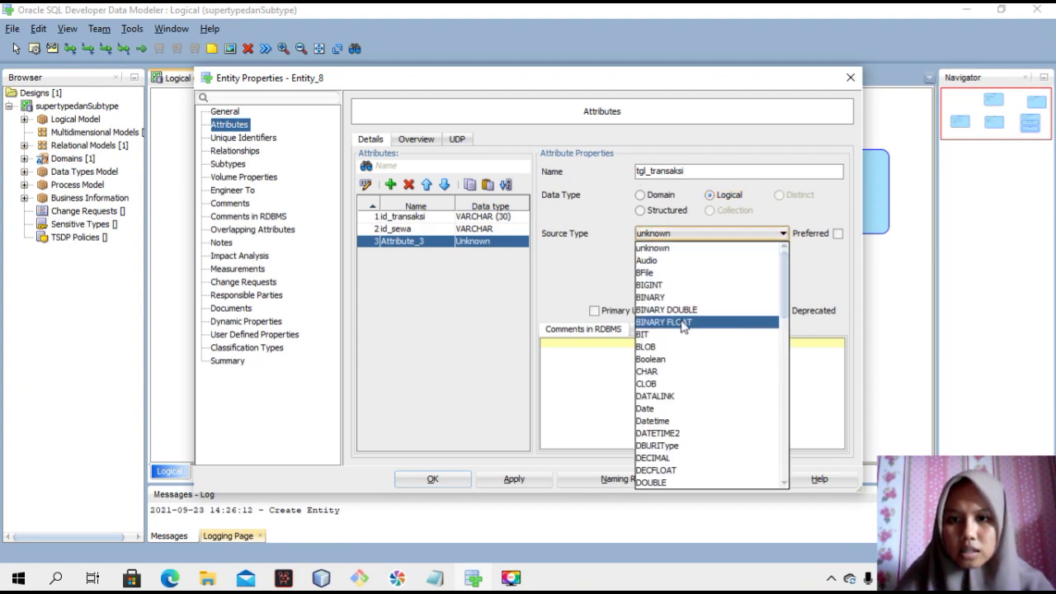
pyautogui.click(652, 410)
pyautogui.click(744, 312)
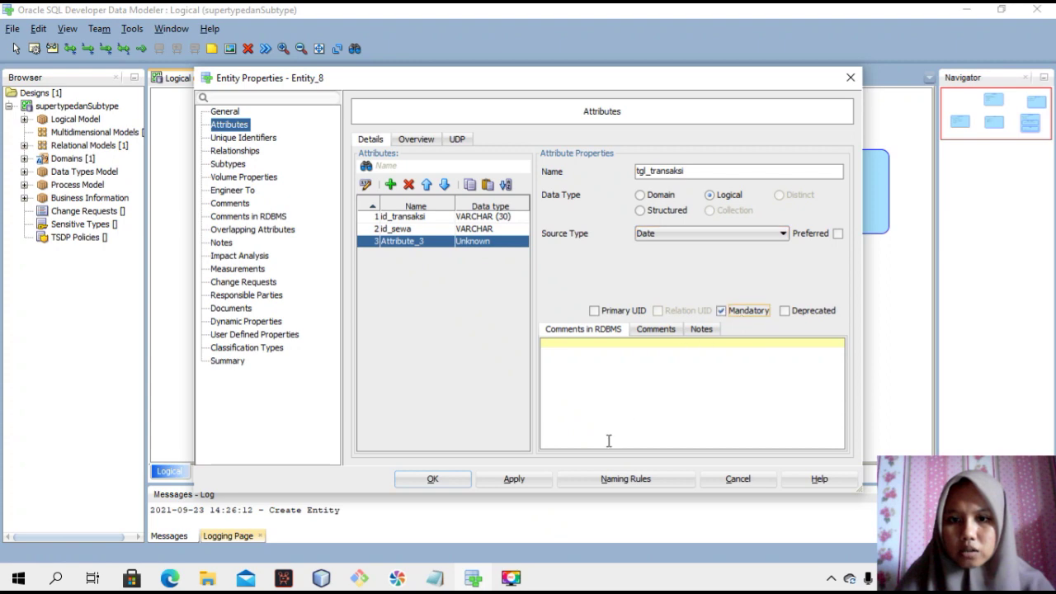
pyautogui.click(514, 479)
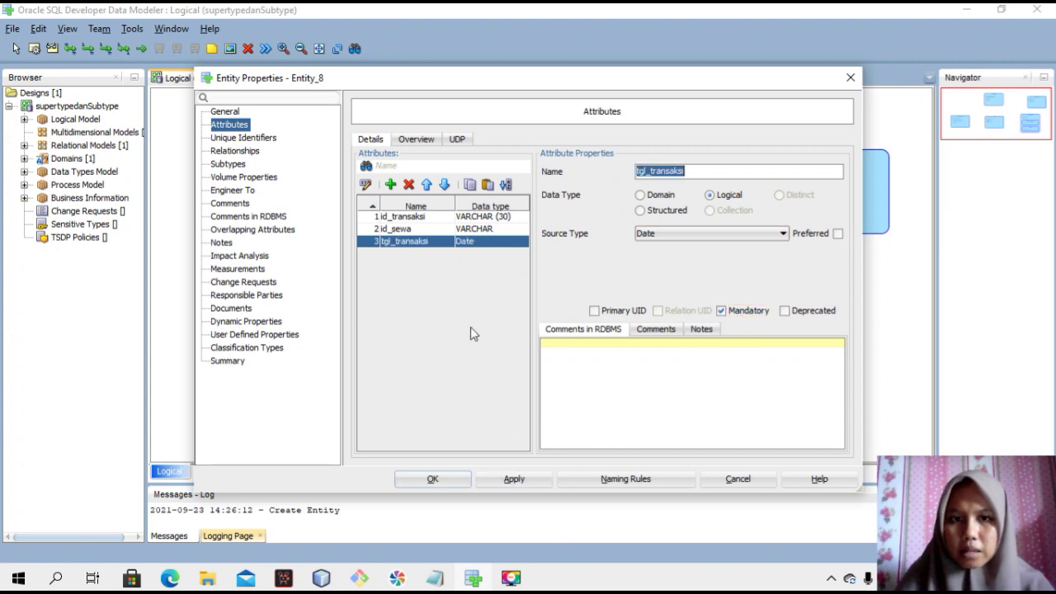
# Step: Add an attribute nominal to the transaksi entity with logical type Integer, marked mandatory, and apply it
pyautogui.click(390, 184)
pyautogui.press('BackSpace')
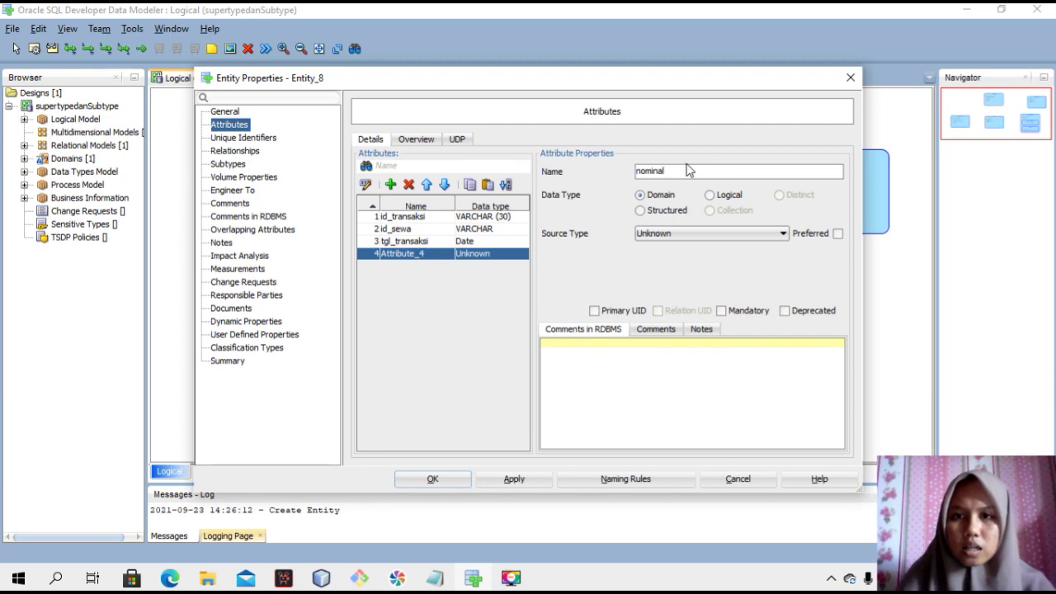
pyautogui.click(729, 196)
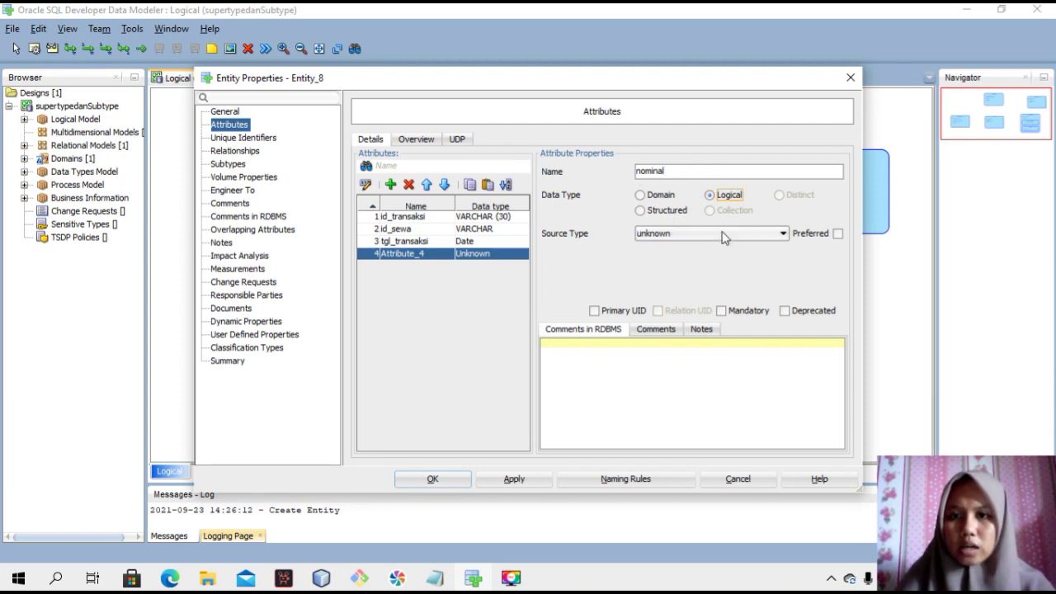
pyautogui.click(723, 234)
pyautogui.scroll(-5, 675, 351)
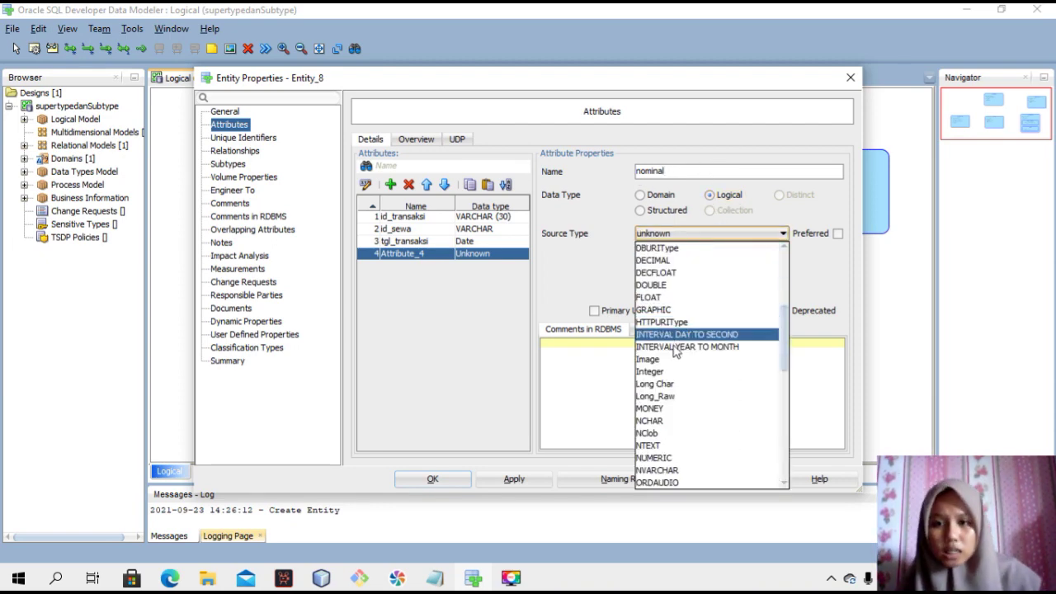
pyautogui.click(669, 372)
pyautogui.click(721, 311)
pyautogui.click(514, 480)
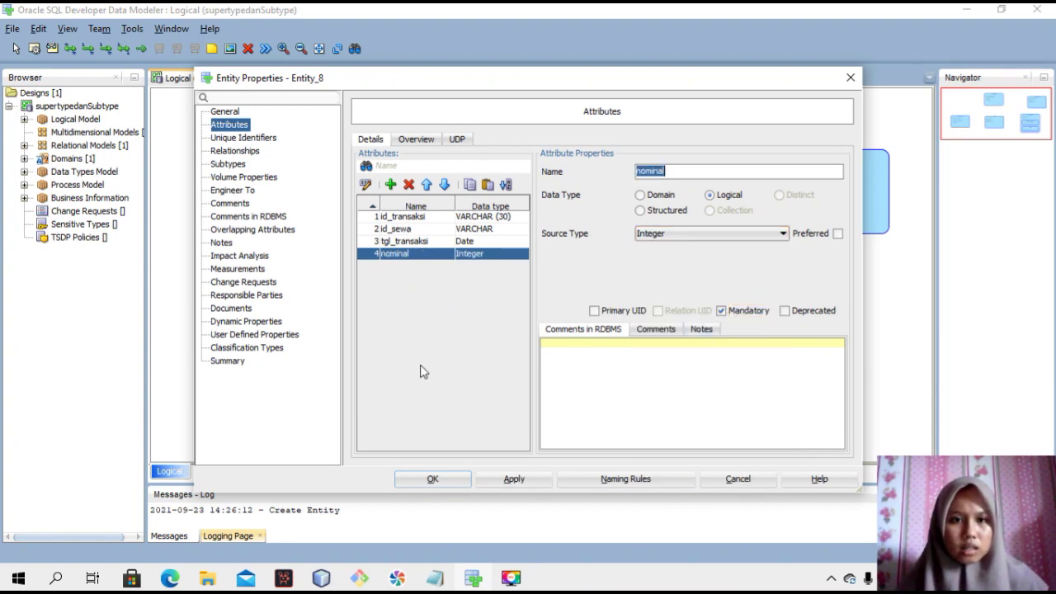
# Step: Confirm the transaksi entity and move it slightly up and left, above kendraan in the diagram
pyautogui.click(431, 479)
pyautogui.click(810, 161)
pyautogui.moveTo(810, 161); pyautogui.dragTo(756, 132)
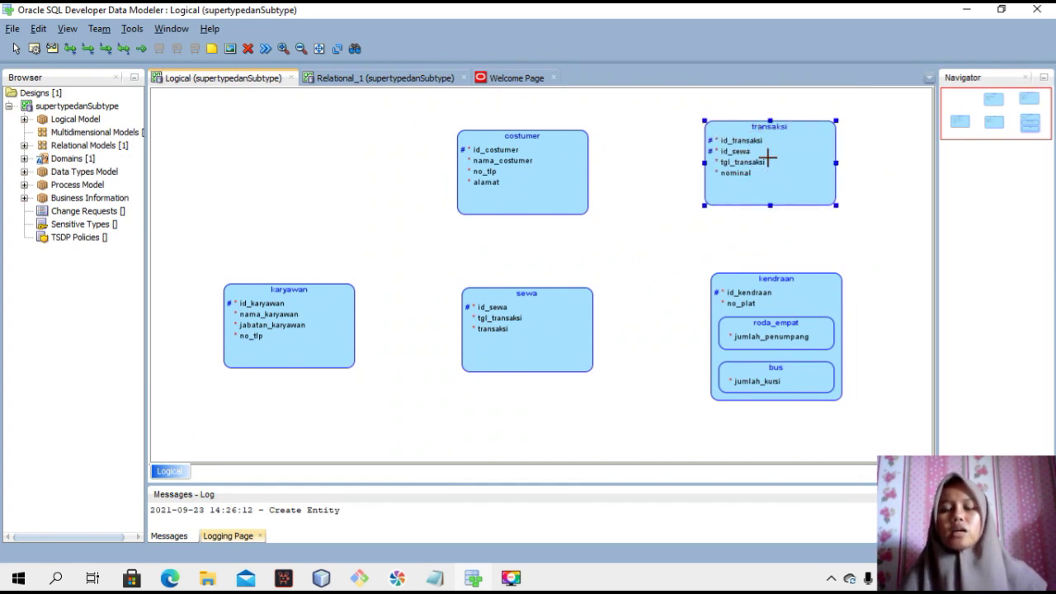
# Step: Consult the Notepad notes, then create an entity named tunai in Data Modeler with transaksi as its super type and apply it
pyautogui.click(435, 578)
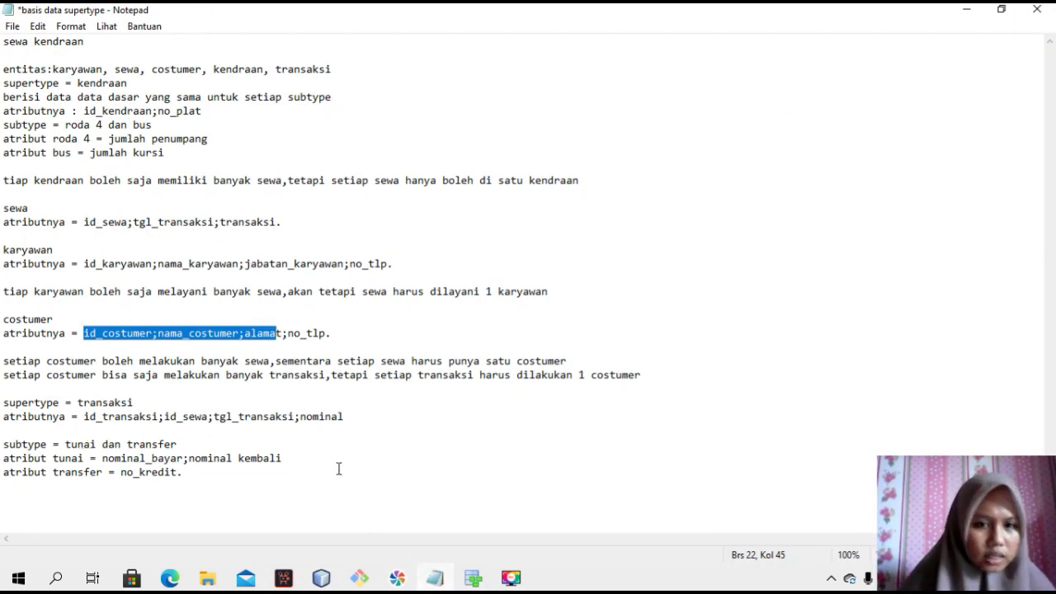
pyautogui.click(473, 578)
pyautogui.click(661, 234)
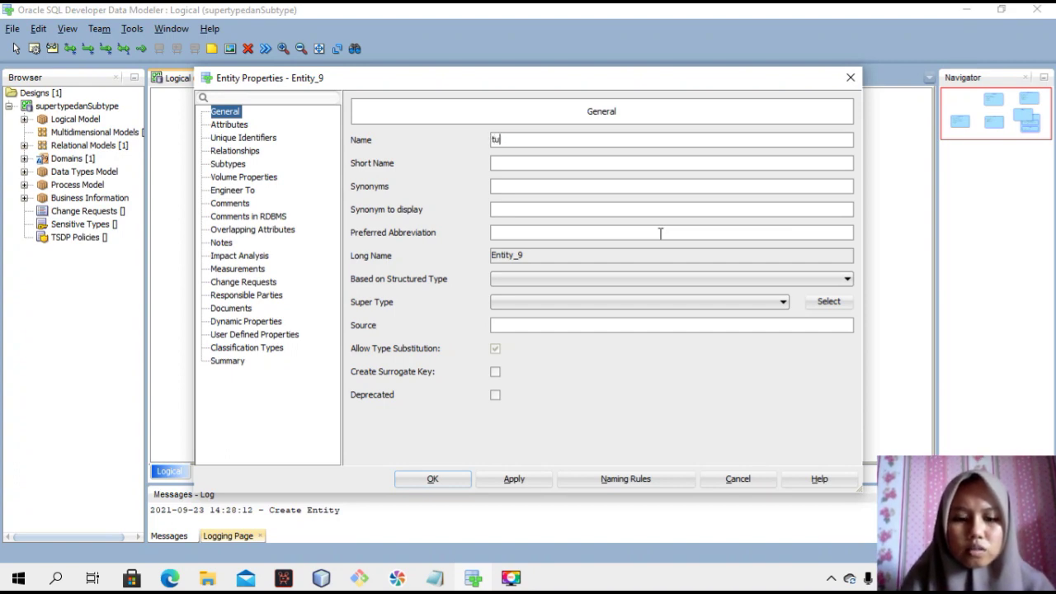
pyautogui.click(572, 303)
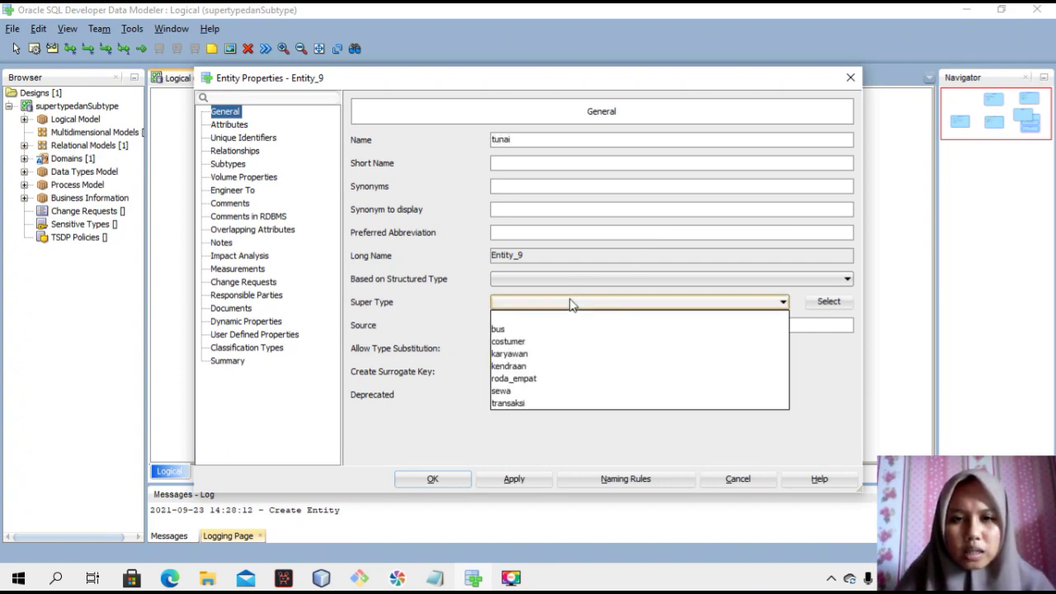
pyautogui.click(538, 404)
pyautogui.click(516, 479)
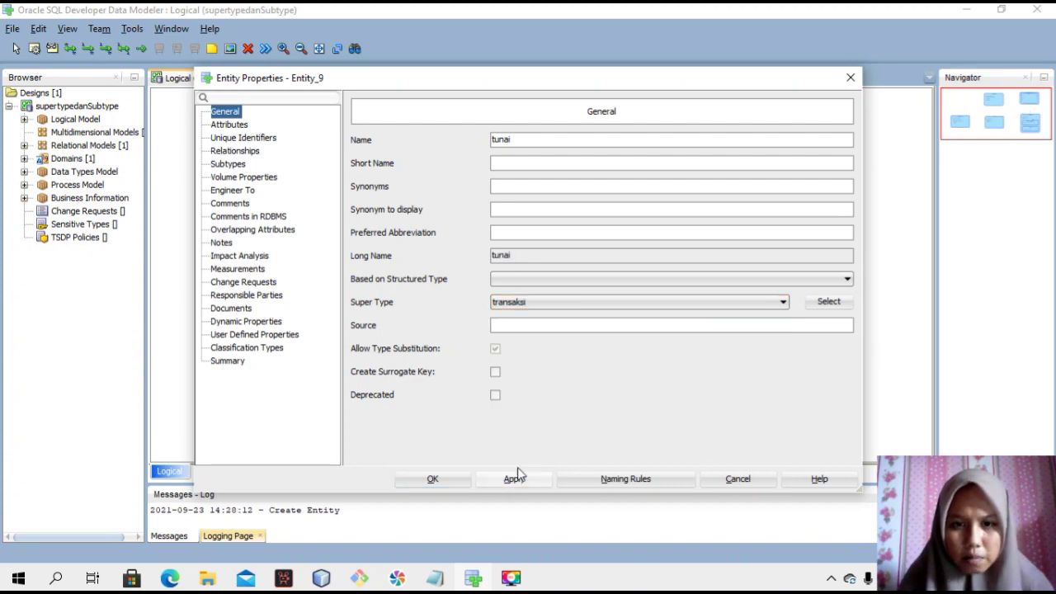
# Step: Check the Notepad notes and add an attribute nominal_bayar to tunai with logical type Integer, marked mandatory, and apply it
pyautogui.click(270, 128)
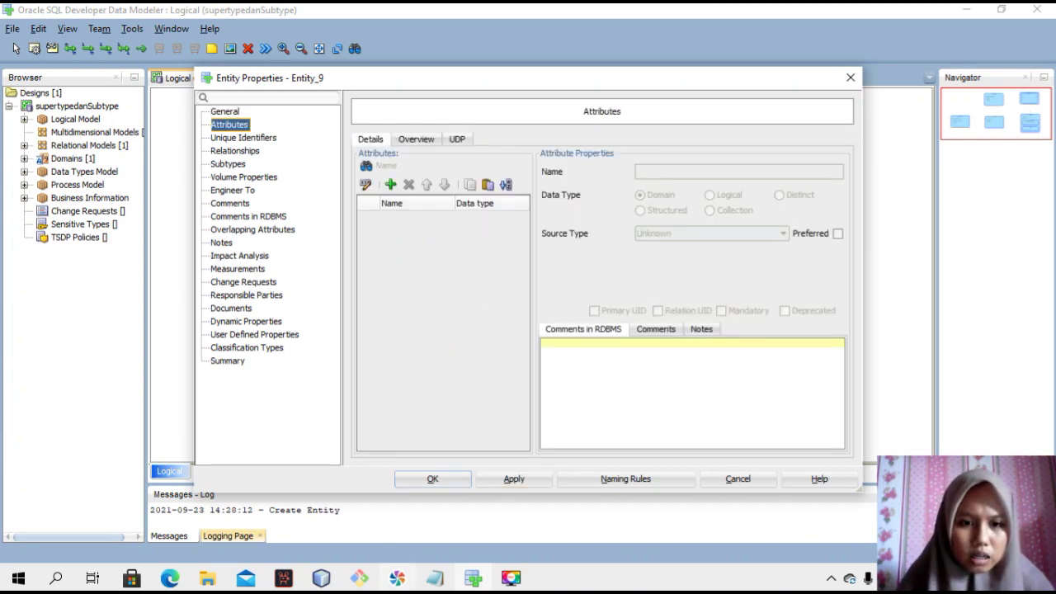
pyautogui.click(438, 580)
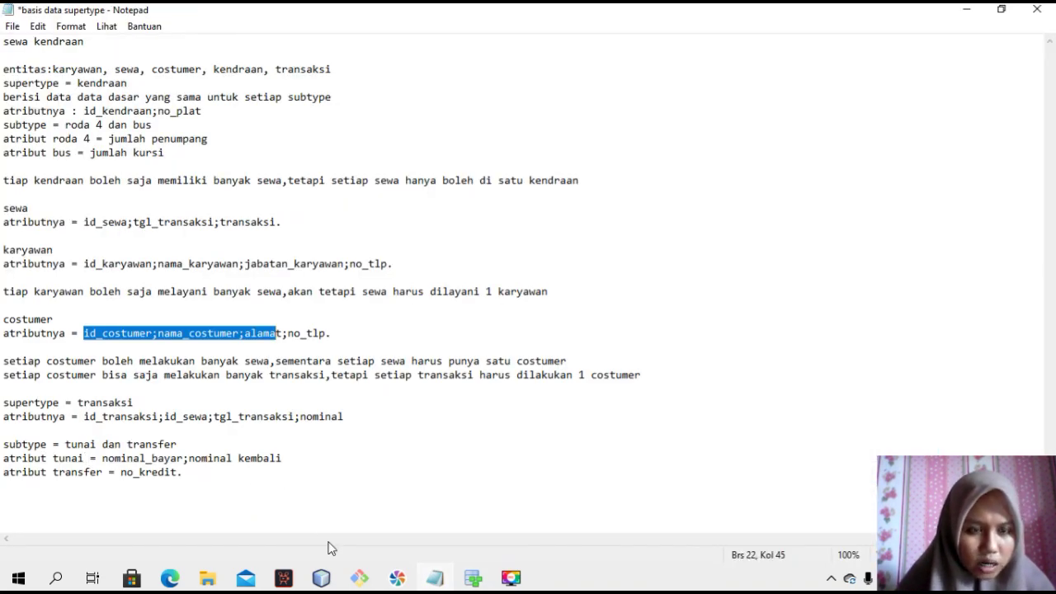
pyautogui.click(472, 580)
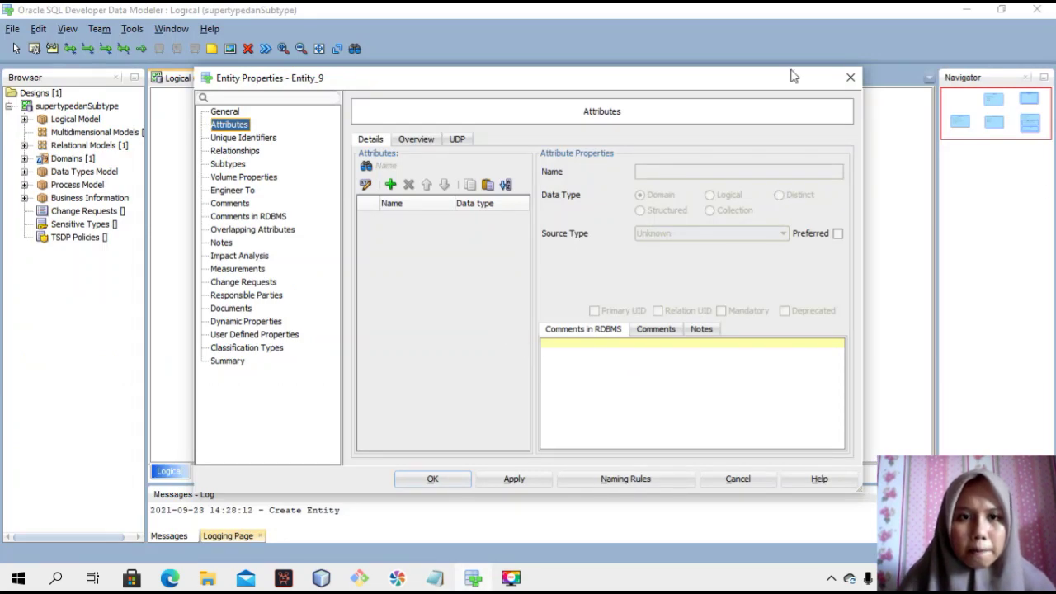
pyautogui.click(390, 184)
pyautogui.write('no')
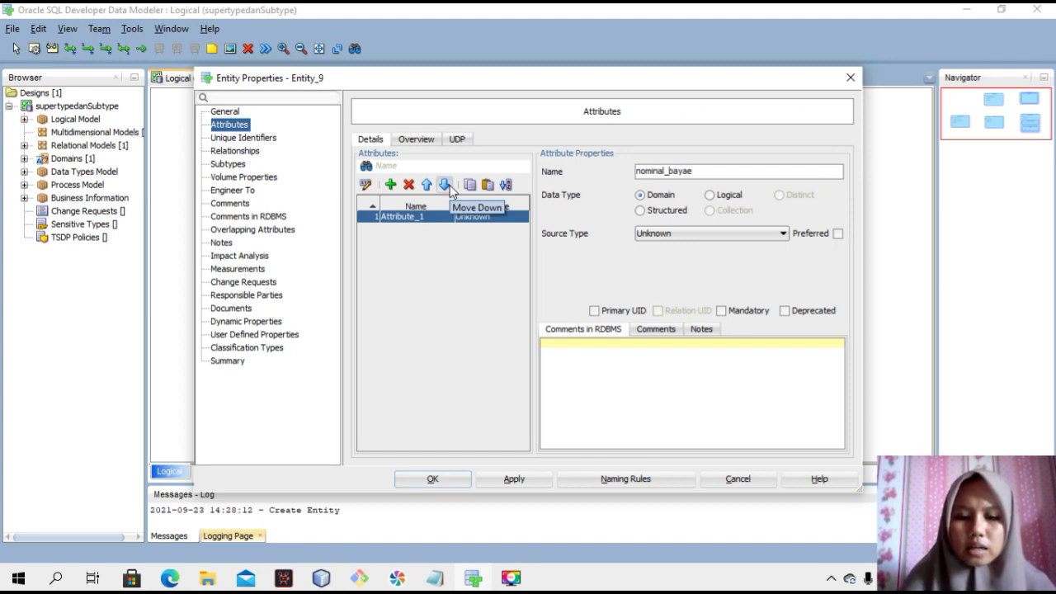
pyautogui.write('minal_bayar')
pyautogui.click(723, 198)
pyautogui.click(699, 237)
pyautogui.scroll(-4, 698, 308)
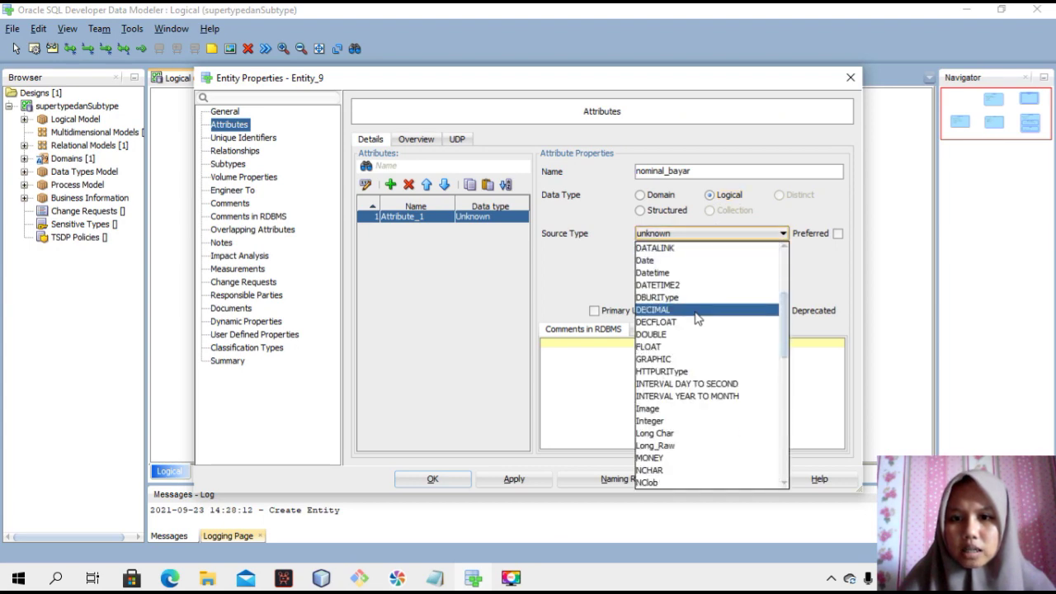
pyautogui.click(683, 420)
pyautogui.click(721, 311)
pyautogui.click(514, 479)
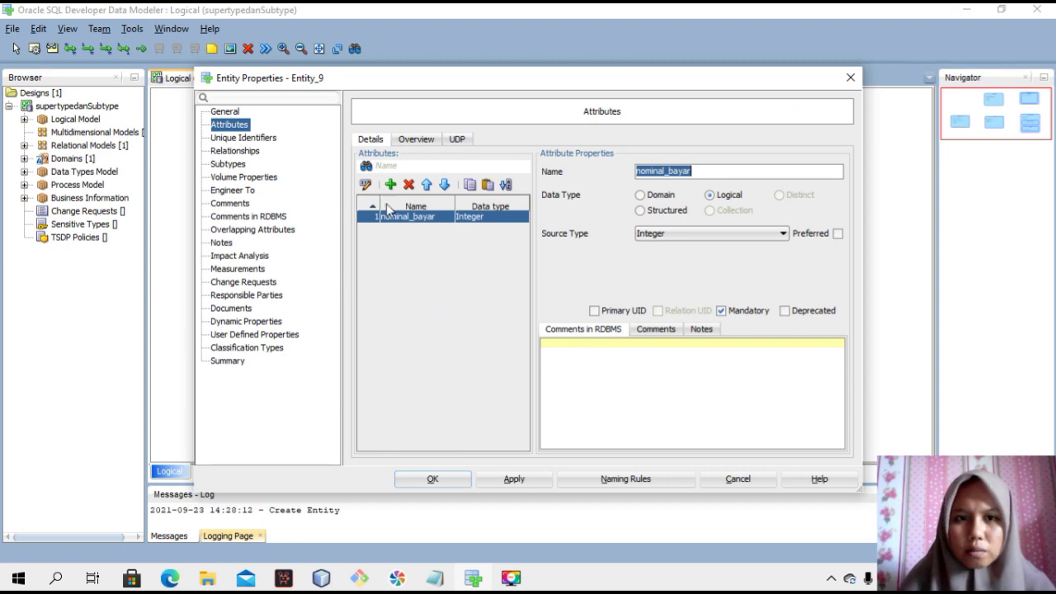
# Step: Add a non-mandatory attribute nominal_kembali to tunai with logical type Integer, apply it, and confirm the entity
pyautogui.click(389, 185)
pyautogui.press('BackSpace')
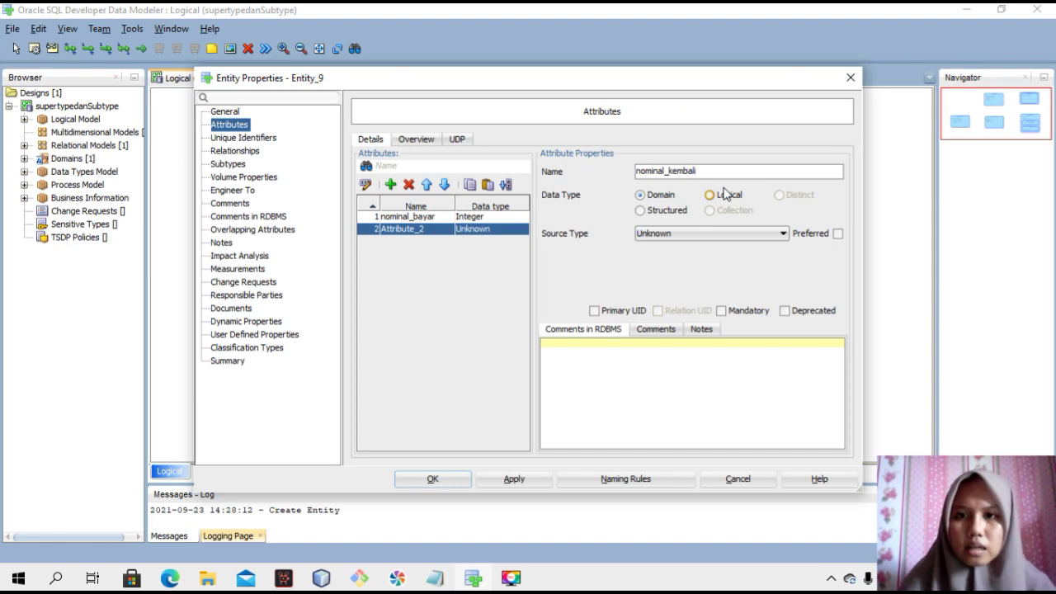
pyautogui.click(725, 195)
pyautogui.click(730, 233)
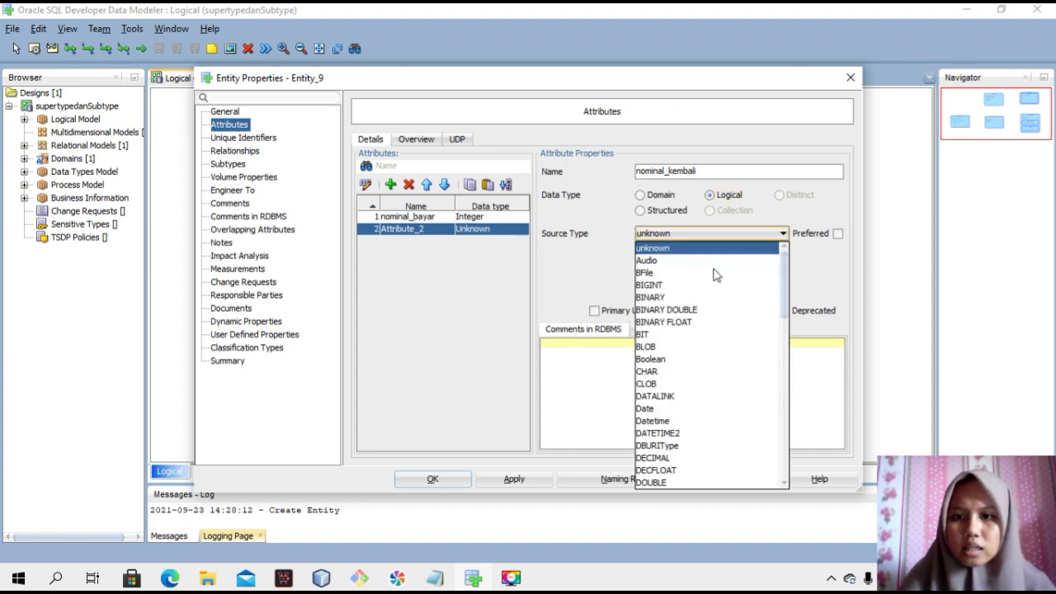
pyautogui.scroll(-3, 718, 266)
pyautogui.click(697, 470)
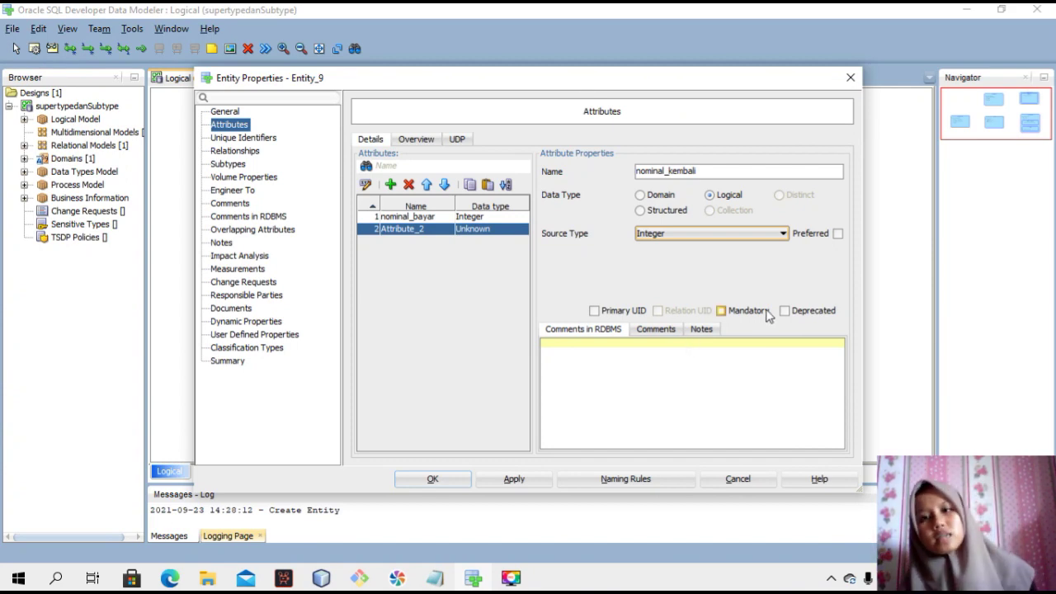
pyautogui.click(513, 479)
pyautogui.click(433, 479)
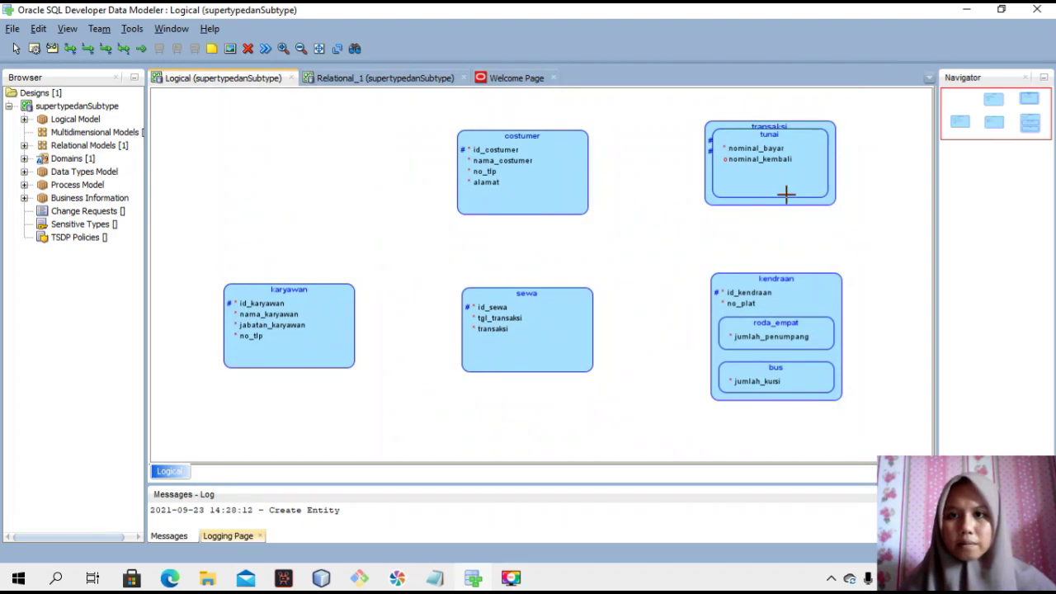
# Step: Shrink the tunai subtype and extend transaksi's height so that tunai sits inside it beneath the nominal attribute
pyautogui.click(769, 133)
pyautogui.moveTo(770, 138); pyautogui.dragTo(770, 142)
pyautogui.moveTo(770, 198); pyautogui.dragTo(787, 176)
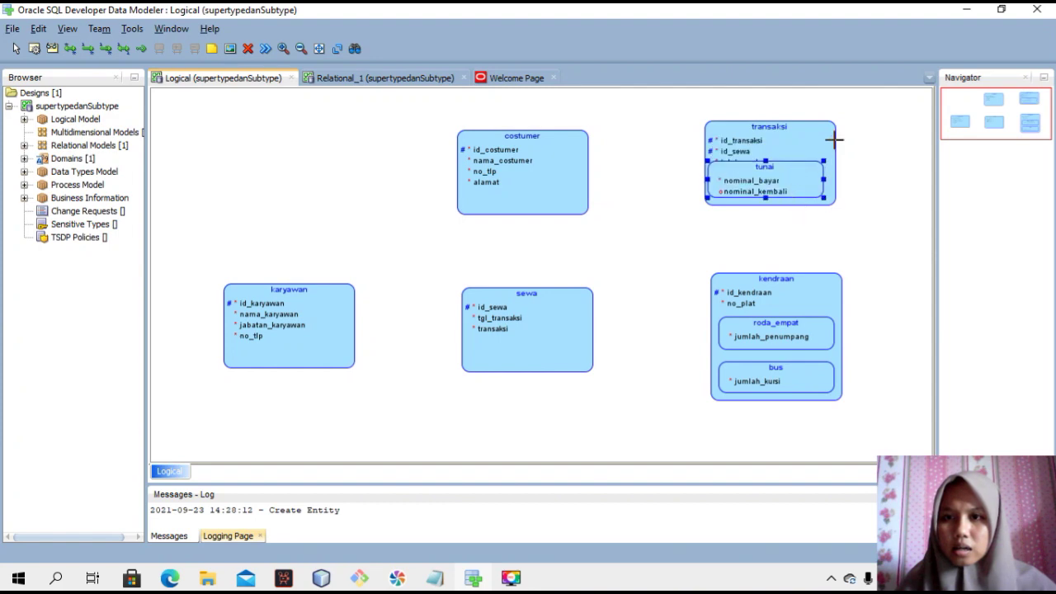
pyautogui.moveTo(770, 205); pyautogui.dragTo(770, 225)
pyautogui.moveTo(773, 203)
pyautogui.mouseDown()
pyautogui.moveTo(787, 198)
pyautogui.moveTo(788, 225)
pyautogui.moveTo(790, 203)
pyautogui.mouseUp()
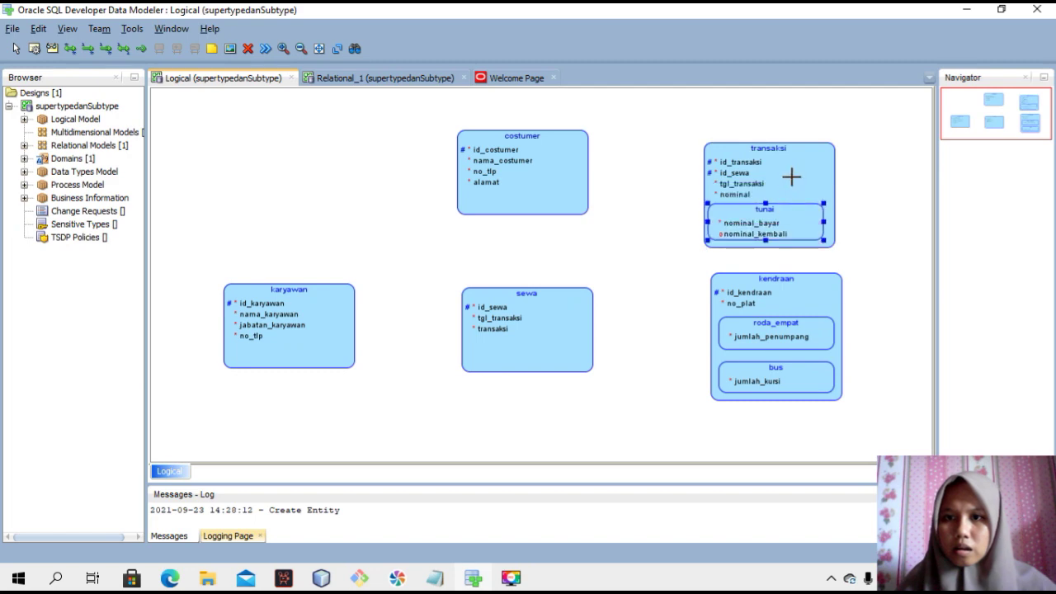
# Step: Move transaksi slightly up and enlarge it downward and to the right to leave free space around the tunai subtype
pyautogui.doubleClick(796, 155)
pyautogui.click(851, 77)
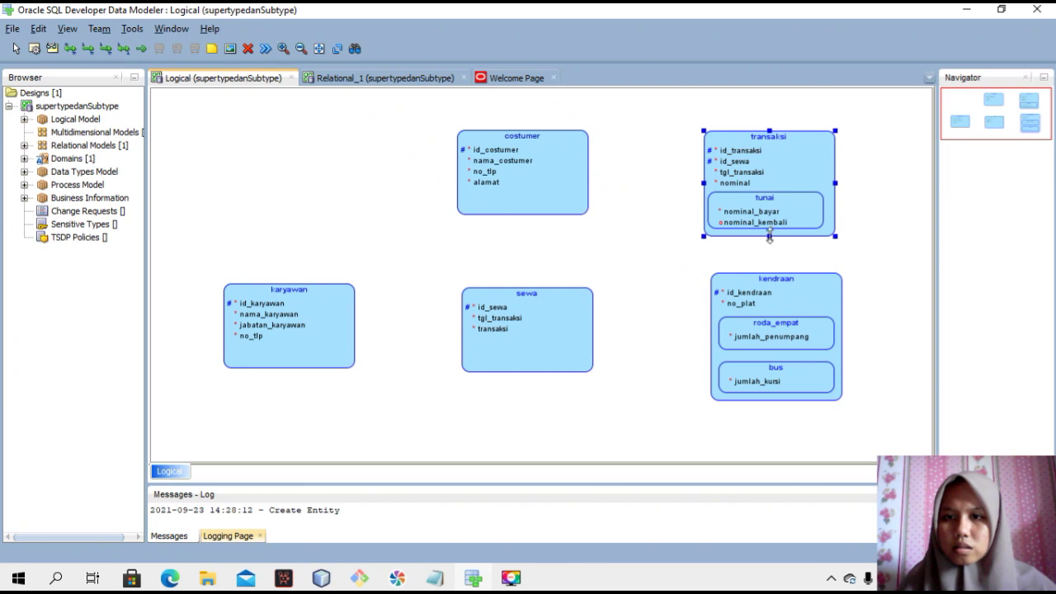
pyautogui.moveTo(769, 239); pyautogui.dragTo(770, 259)
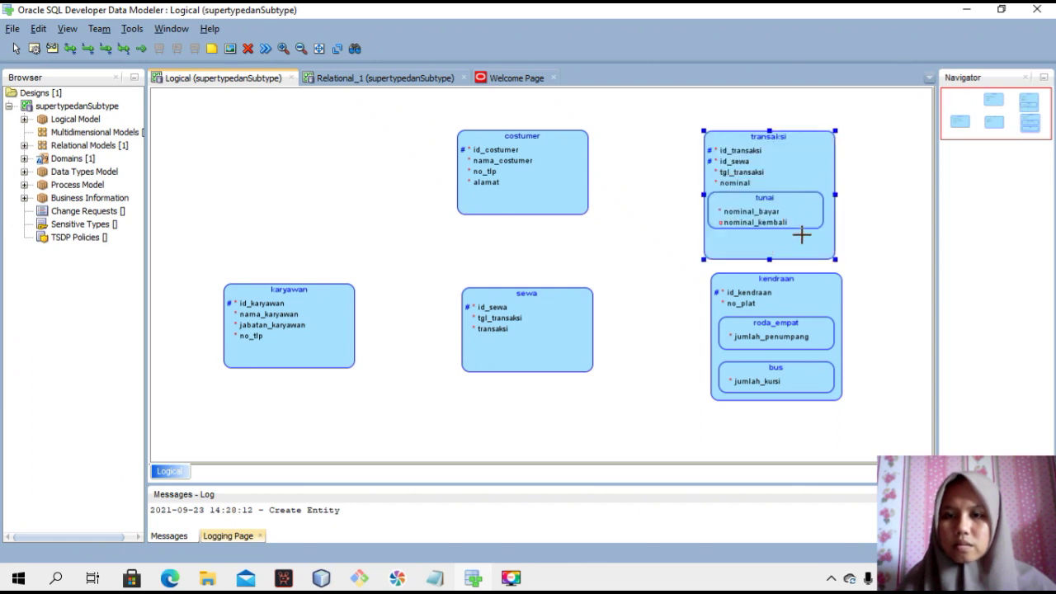
pyautogui.moveTo(835, 195); pyautogui.dragTo(914, 197)
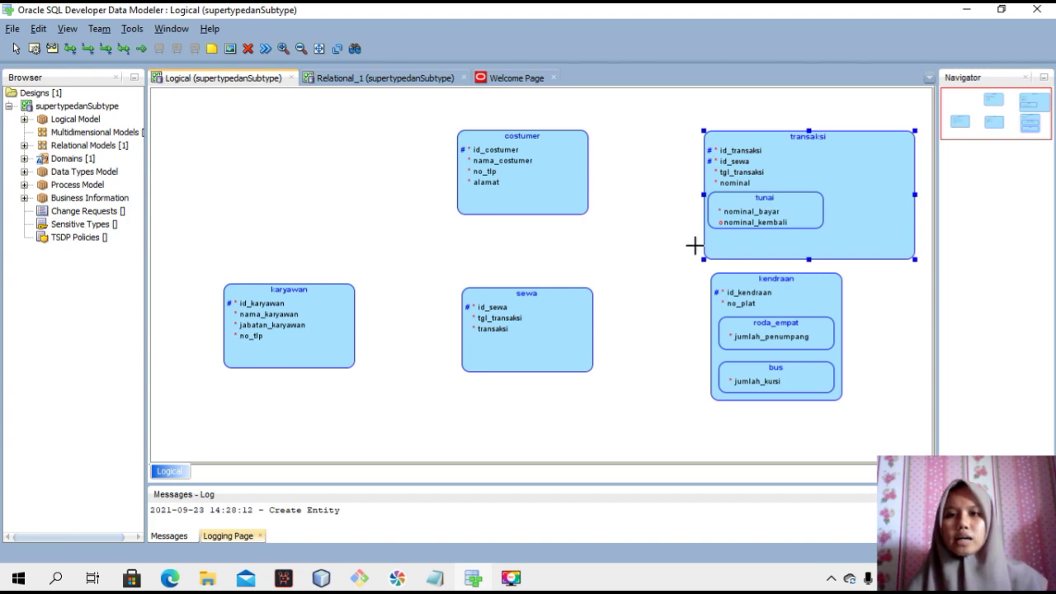
# Step: Create a new entity named transfer over the transaksi entity, set its super type to transaksi, and apply it
pyautogui.click(658, 266)
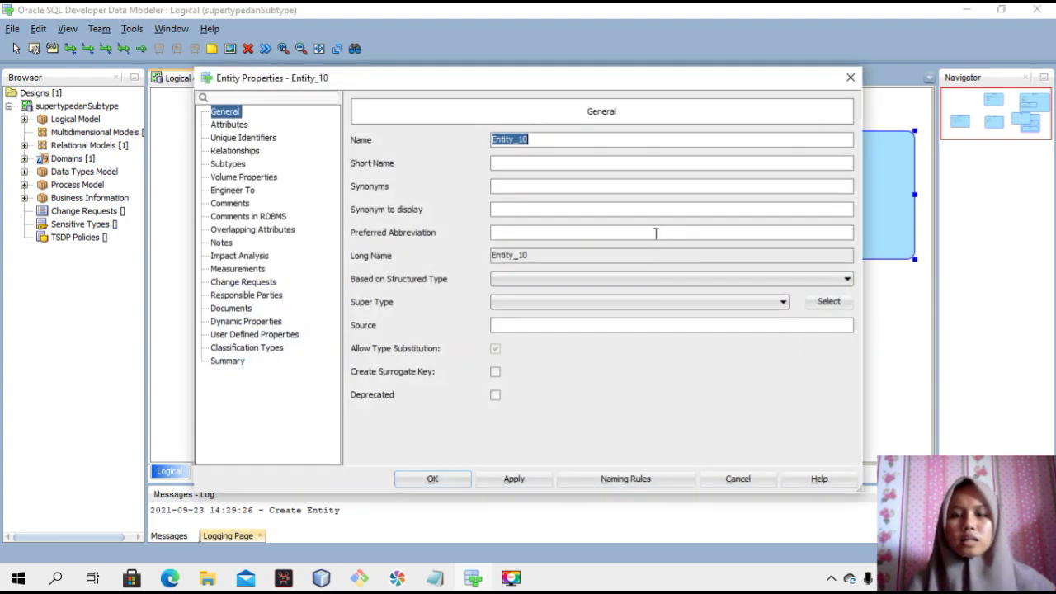
pyautogui.press('BackSpace')
pyautogui.write('transfer')
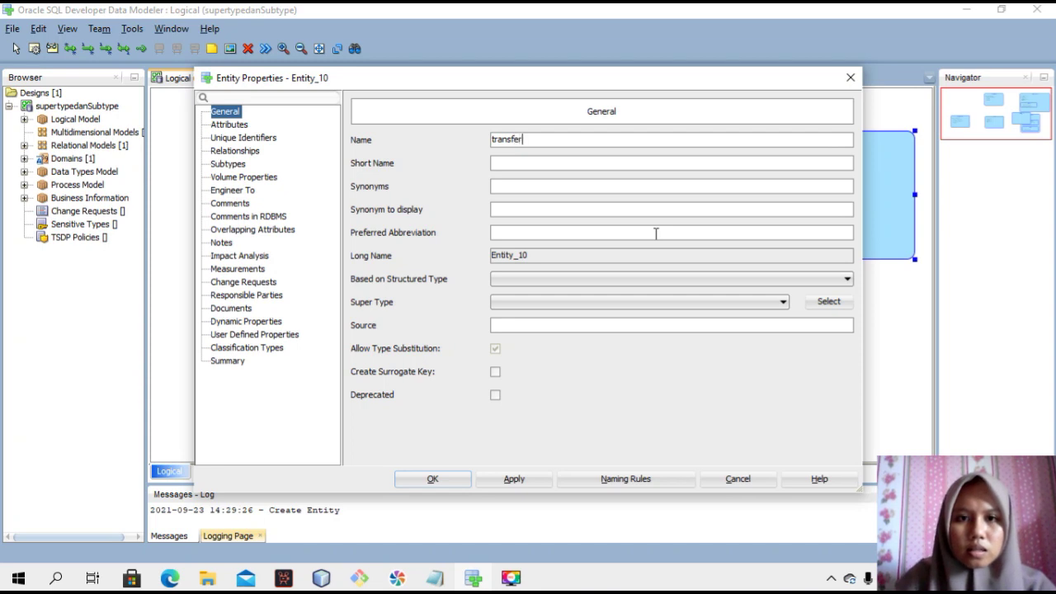
pyautogui.click(579, 302)
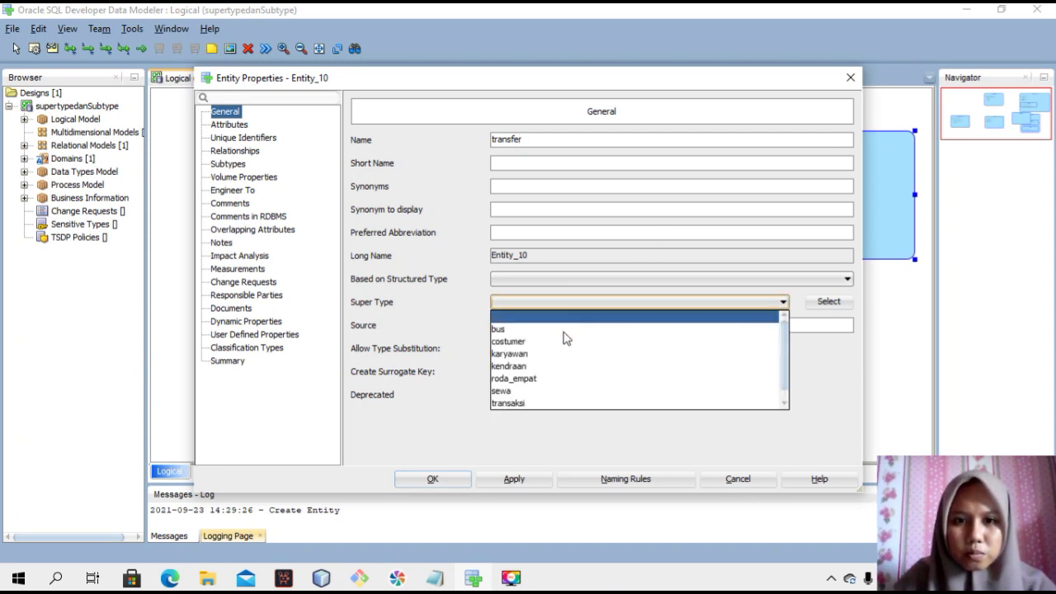
pyautogui.click(547, 403)
pyautogui.click(511, 480)
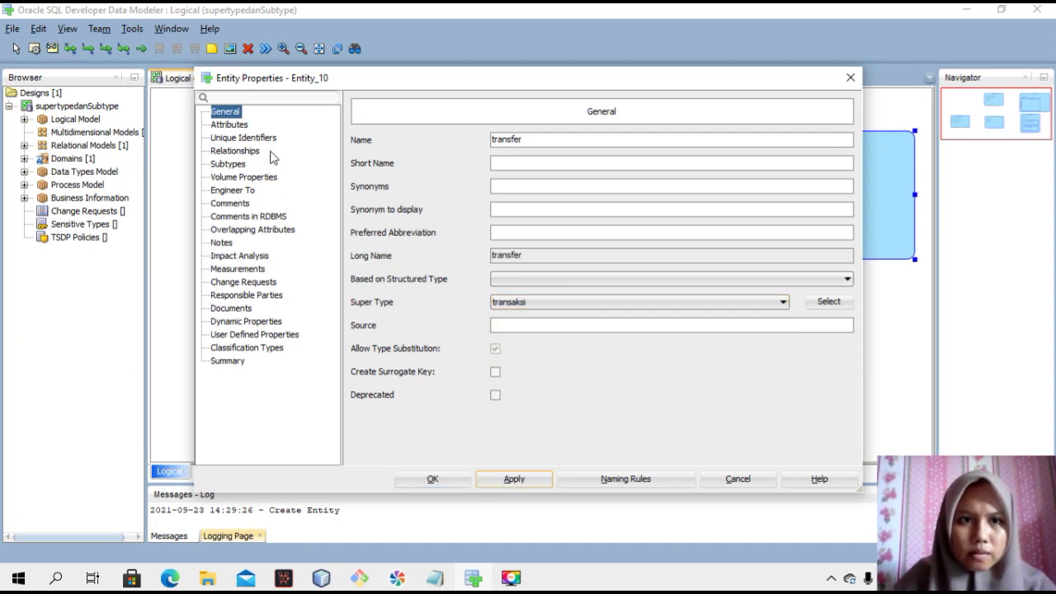
# Step: Add an attribute to transfer, check the Notepad notes for its name, and name it no_kredit
pyautogui.click(233, 125)
pyautogui.click(390, 184)
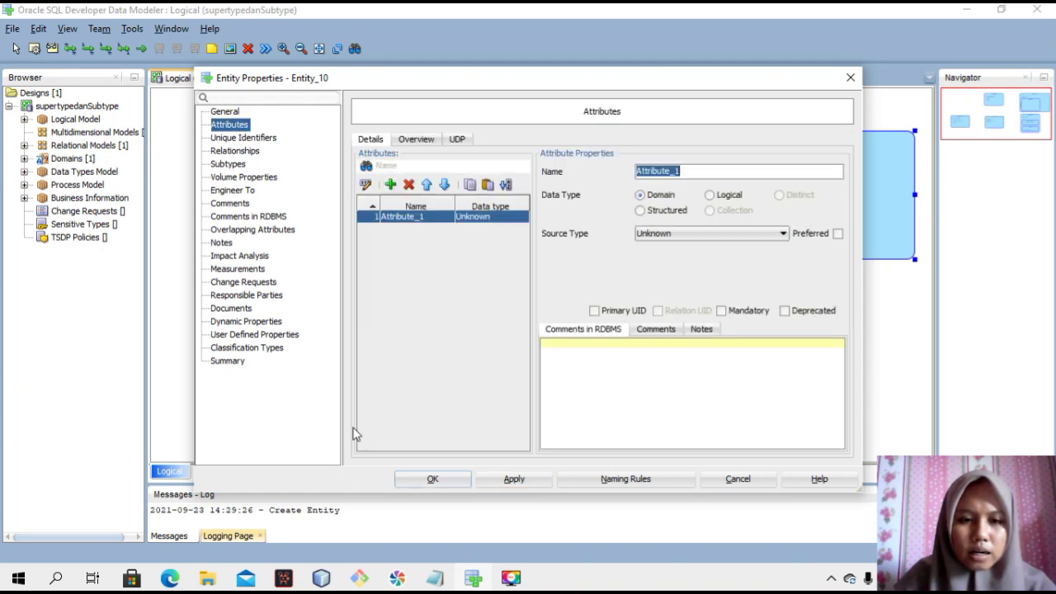
pyautogui.click(431, 580)
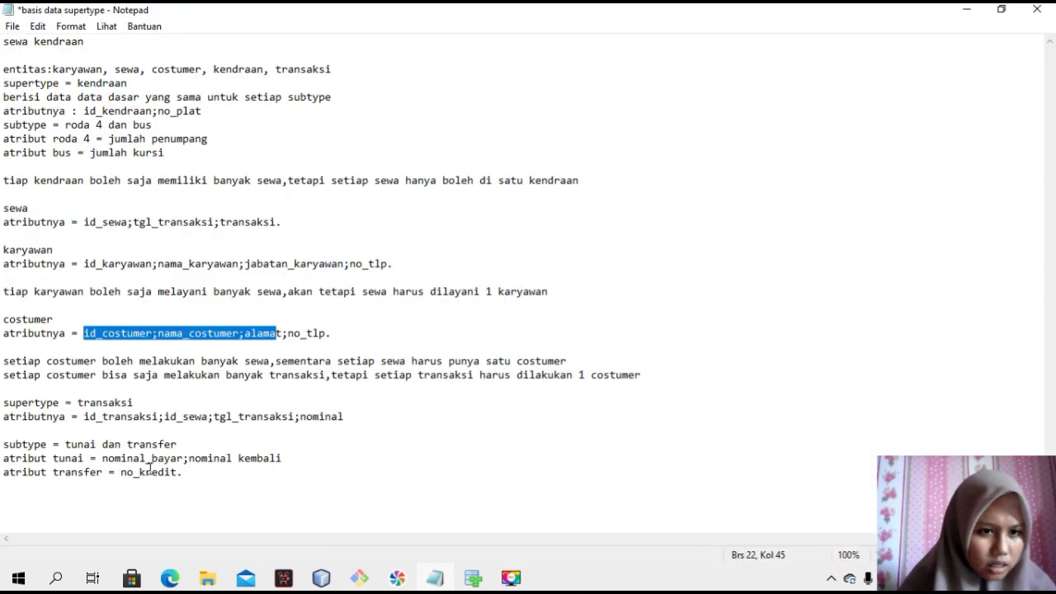
pyautogui.click(473, 579)
pyautogui.press('BackSpace')
pyautogui.write('no_kredit')
# Step: Give no_kredit the logical type VARCHAR with size 20, mark it mandatory, apply it, and confirm the entity
pyautogui.click(712, 197)
pyautogui.click(725, 235)
pyautogui.click(660, 245)
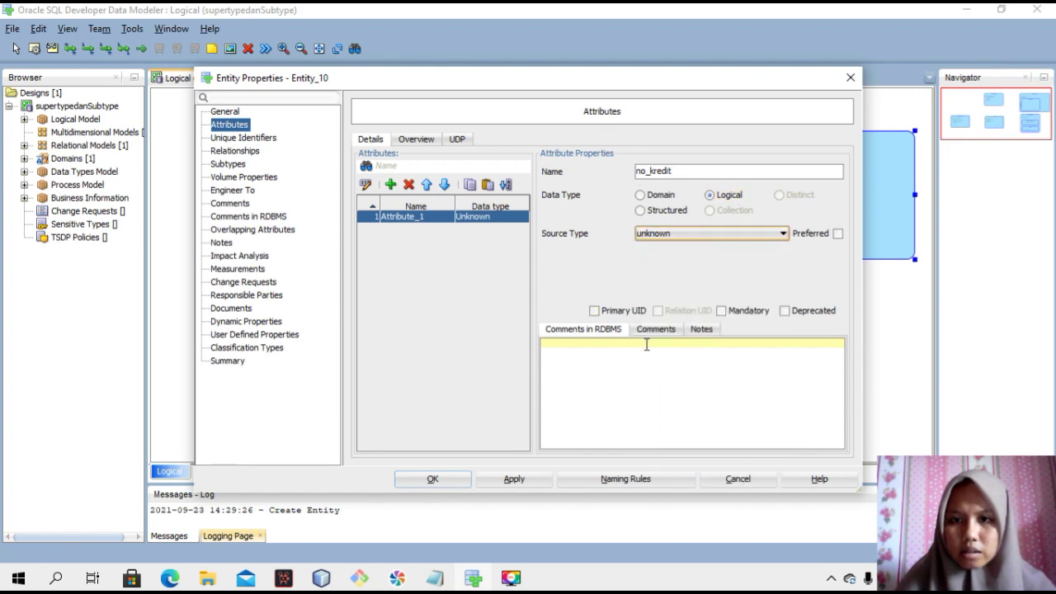
pyautogui.click(714, 234)
pyautogui.scroll(-15, 698, 355)
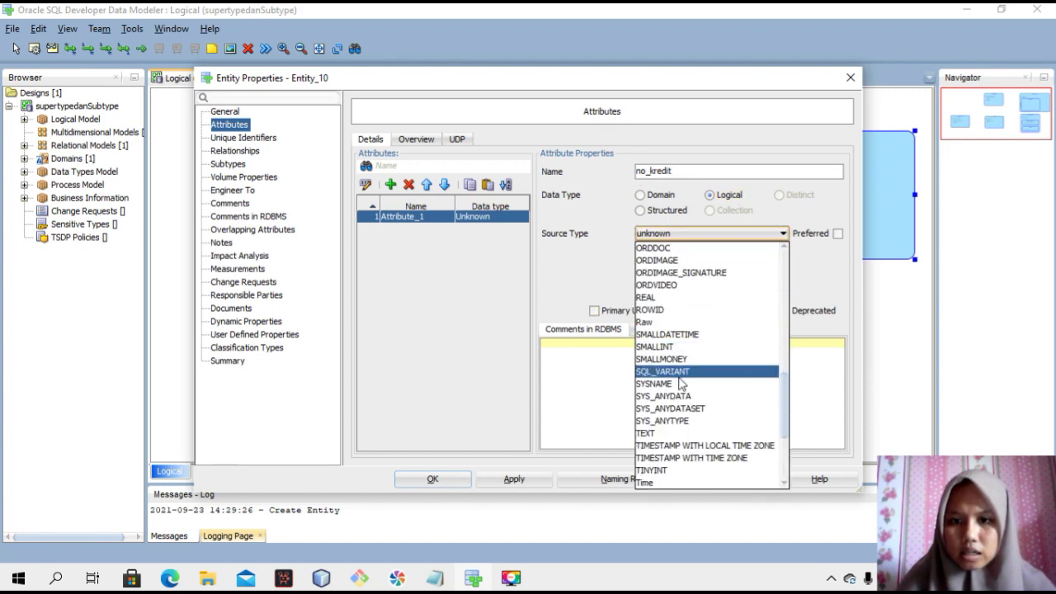
pyautogui.click(660, 409)
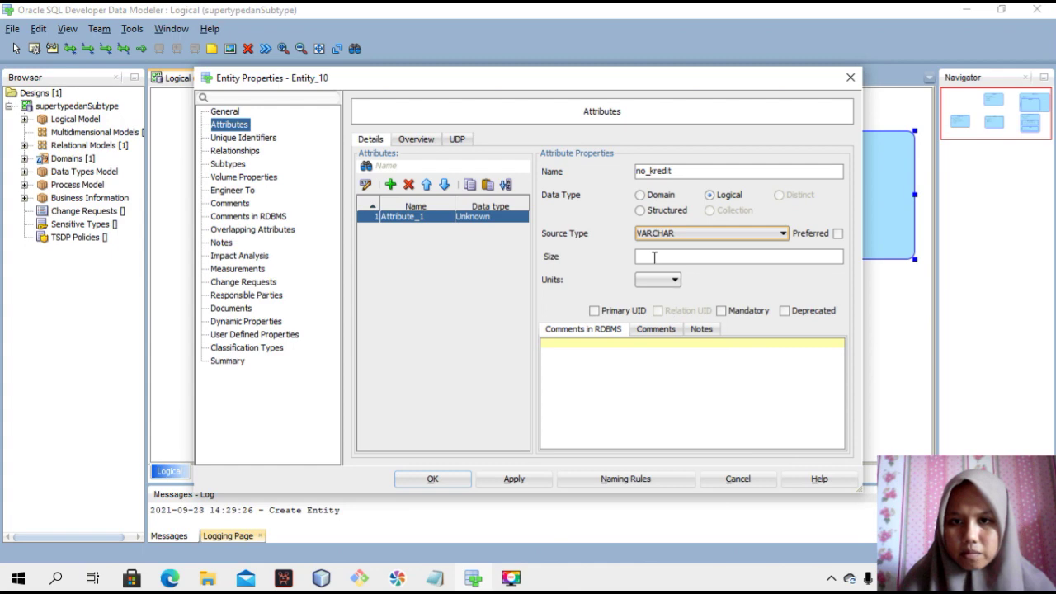
pyautogui.write('20')
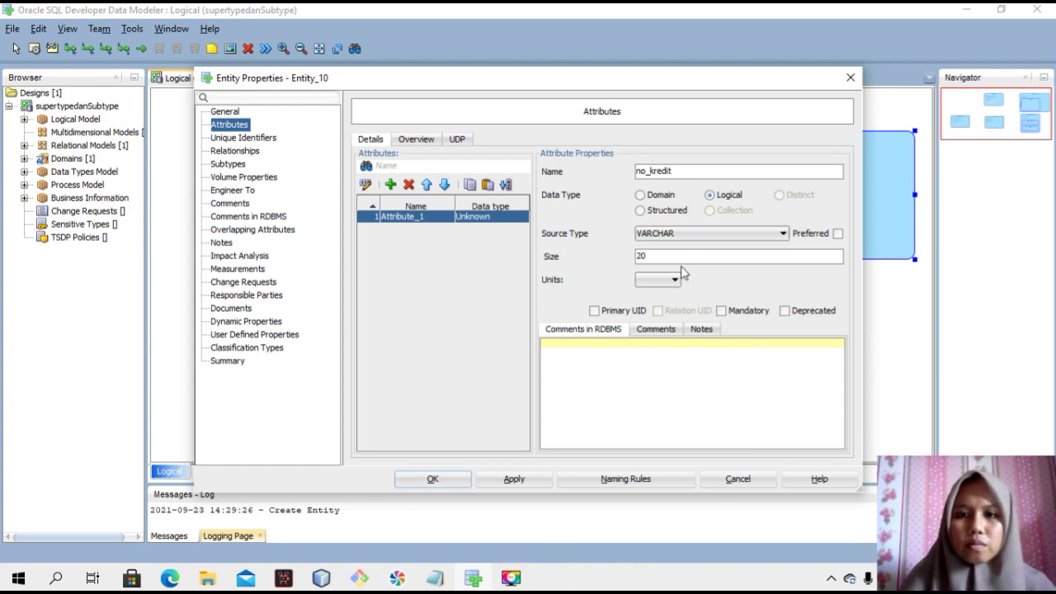
pyautogui.click(722, 310)
pyautogui.click(509, 481)
pyautogui.click(432, 480)
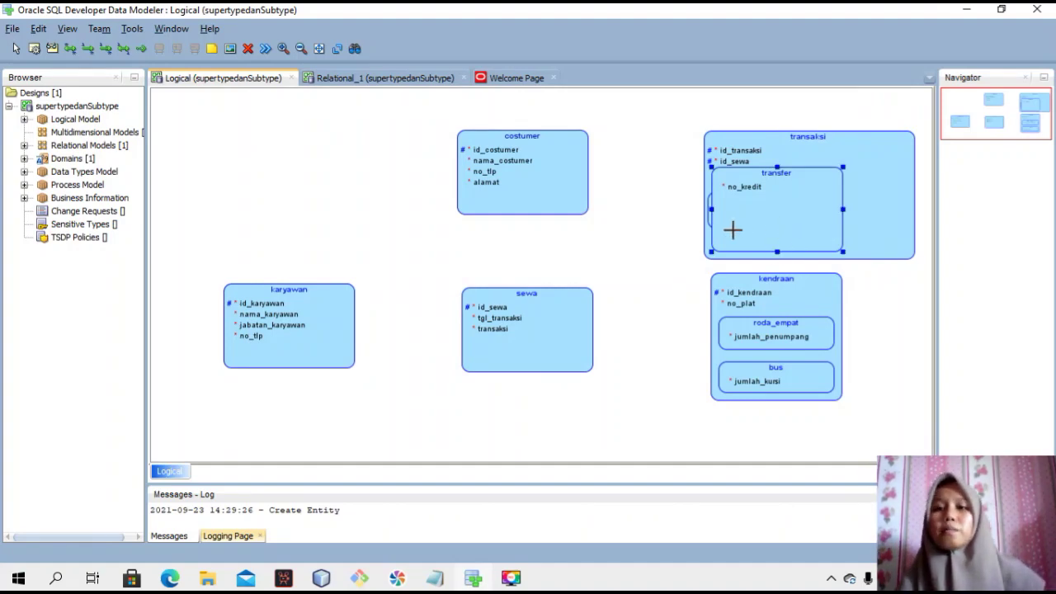
# Step: Shrink the transfer subtype and narrow tunai so that both sit side by side inside transaksi without overlapping
pyautogui.moveTo(778, 251); pyautogui.dragTo(881, 212)
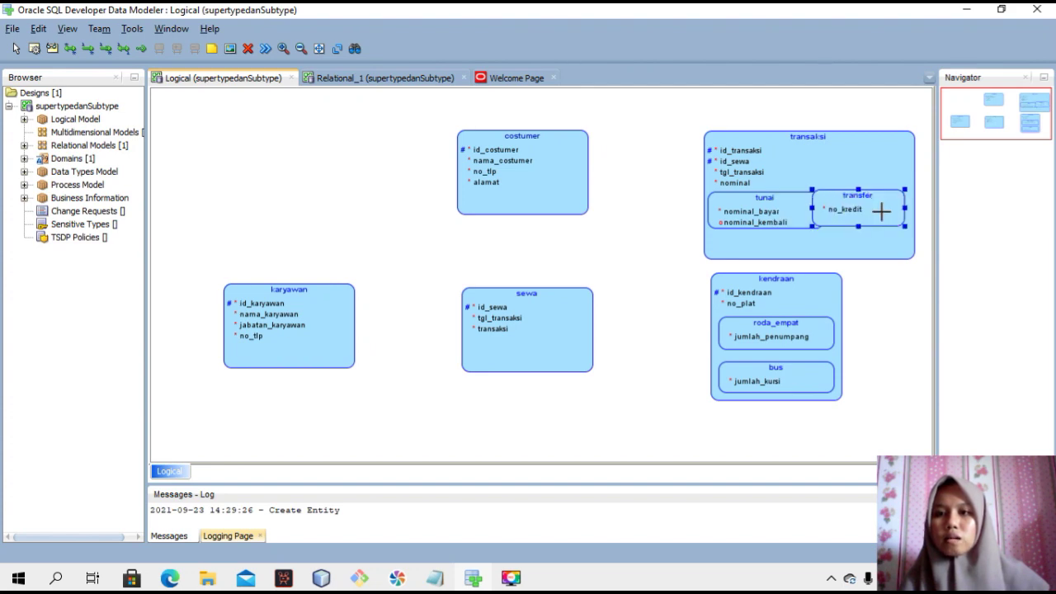
pyautogui.click(792, 210)
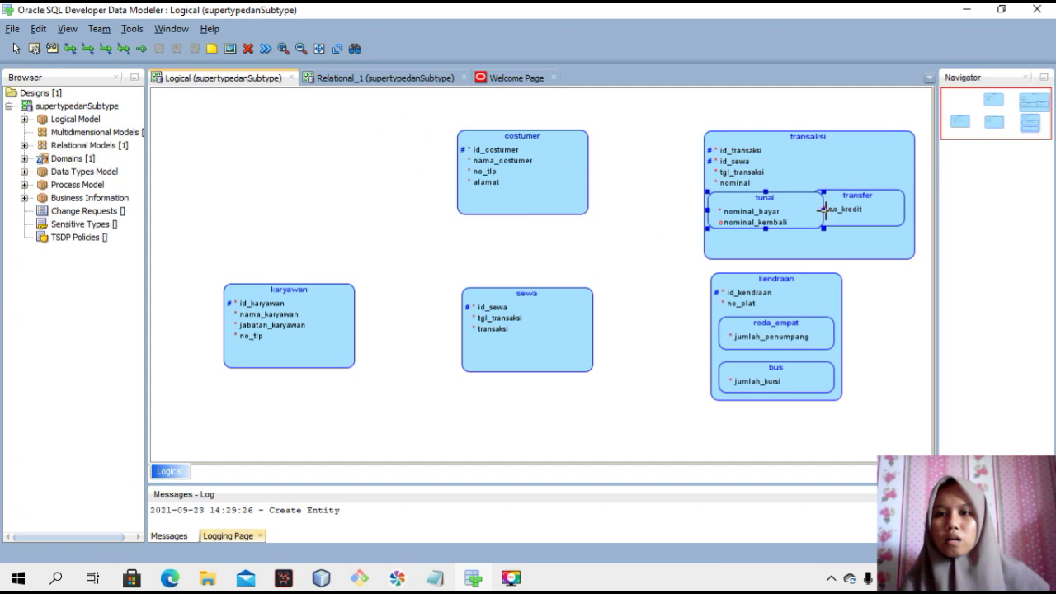
pyautogui.moveTo(819, 210); pyautogui.dragTo(803, 211)
pyautogui.click(864, 210)
pyautogui.moveTo(880, 213); pyautogui.dragTo(888, 215)
# Step: Reduce transaksi's height to fit its two subtypes and move it slightly up, away from kendraan
pyautogui.click(815, 253)
pyautogui.moveTo(809, 259); pyautogui.dragTo(809, 241)
pyautogui.moveTo(820, 169); pyautogui.dragTo(820, 157)
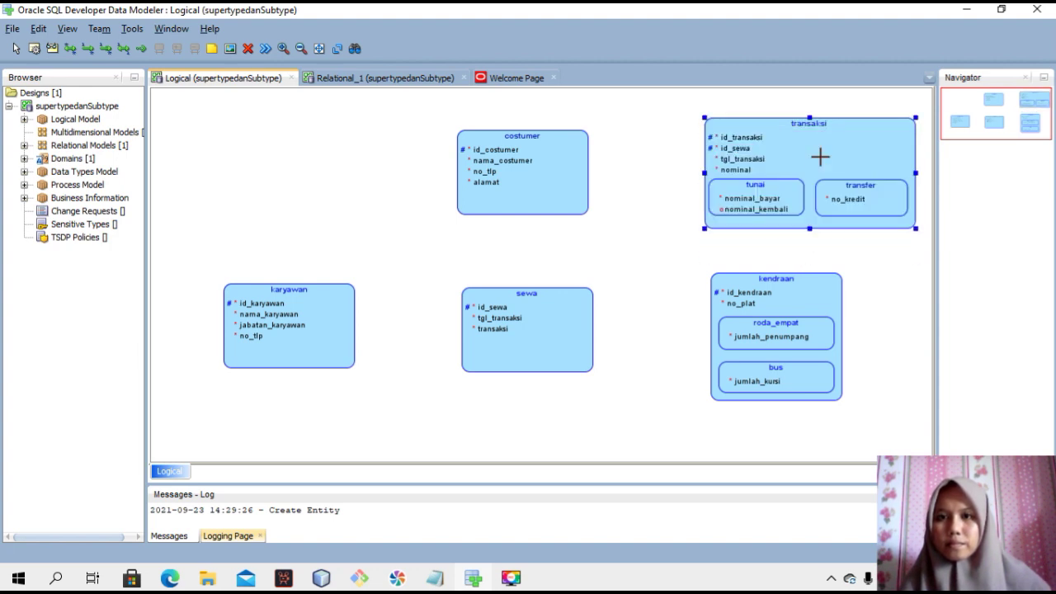
pyautogui.doubleClick(566, 168)
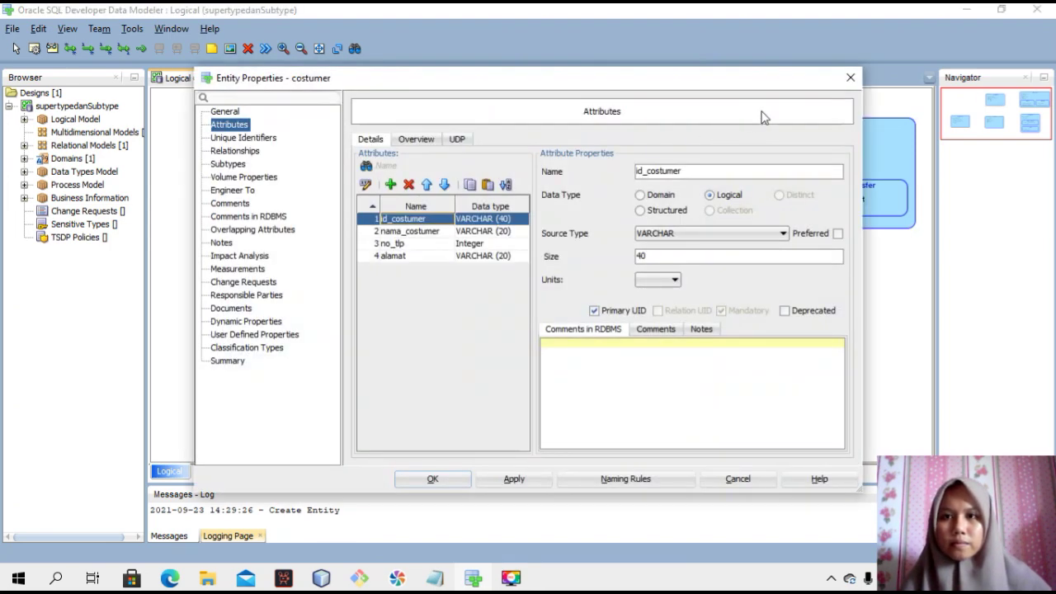
pyautogui.click(851, 78)
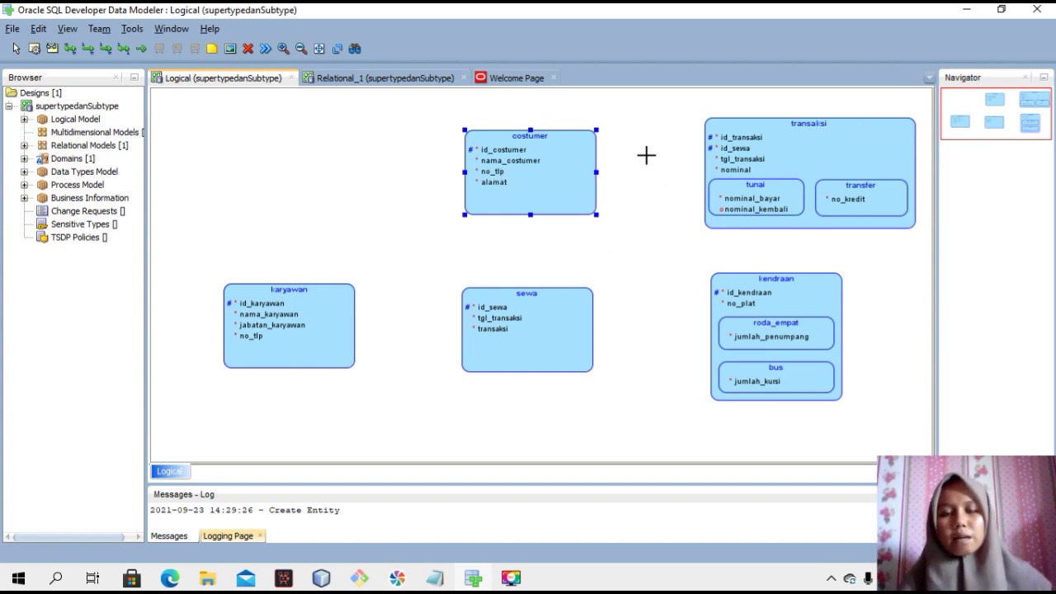
pyautogui.click(96, 50)
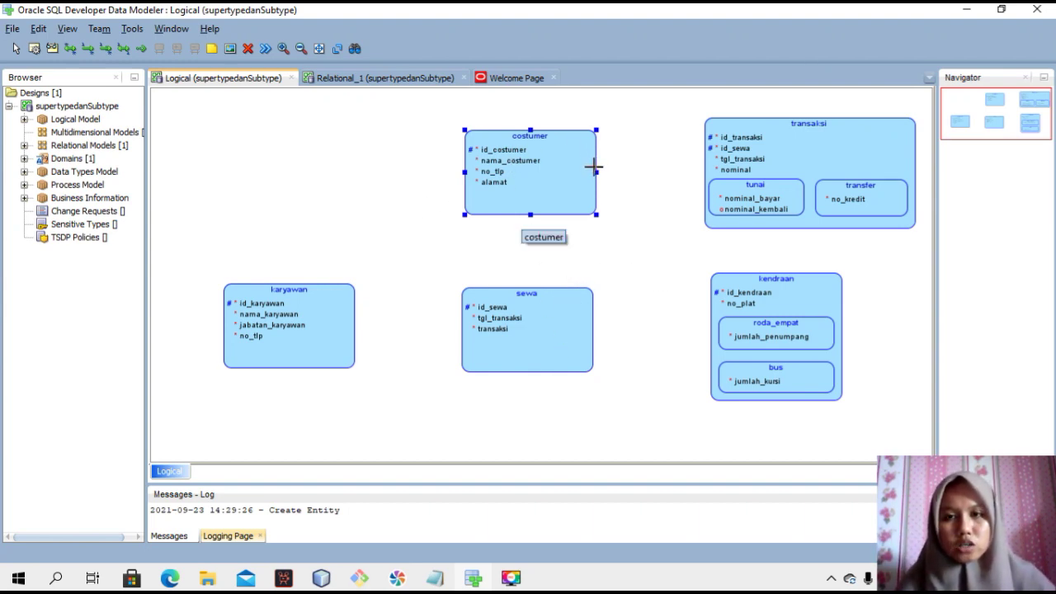
pyautogui.click(576, 293)
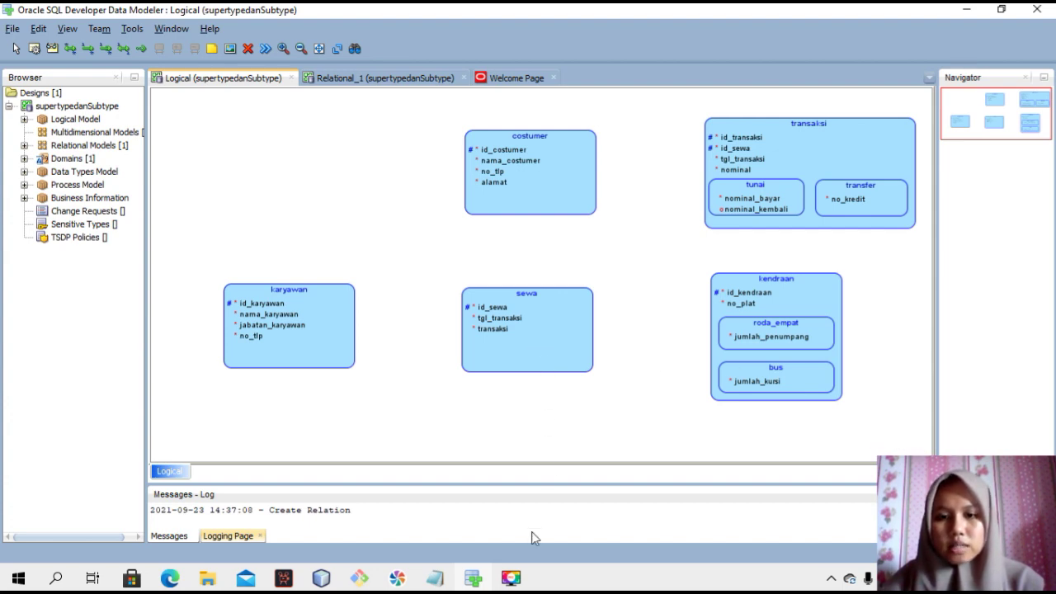
# Step: Check the kendraan rule in the Notepad notes and draw a 1:N relation from kendraan to sewa
pyautogui.click(443, 581)
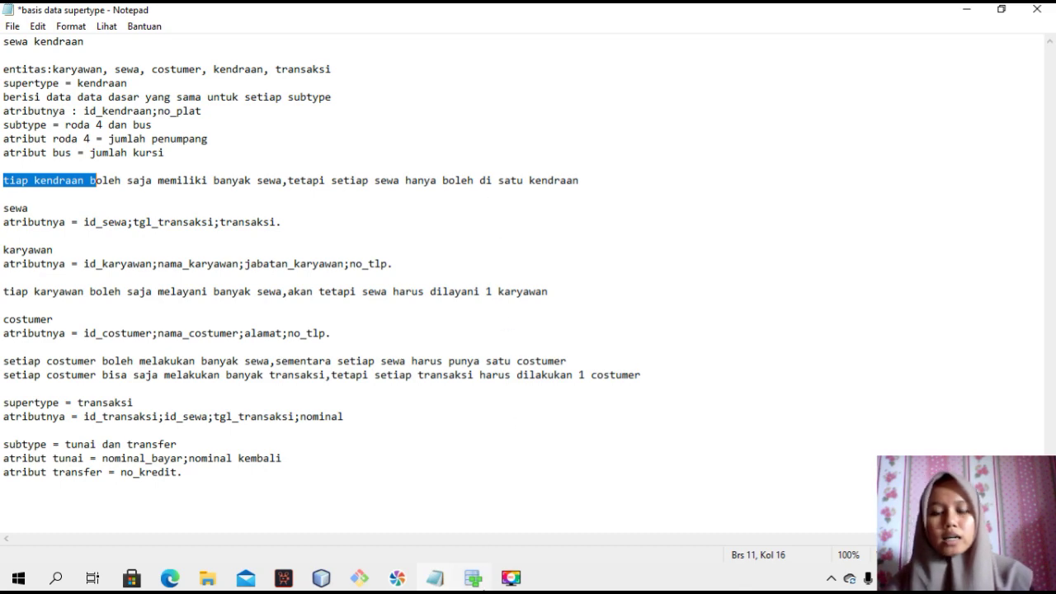
pyautogui.click(475, 584)
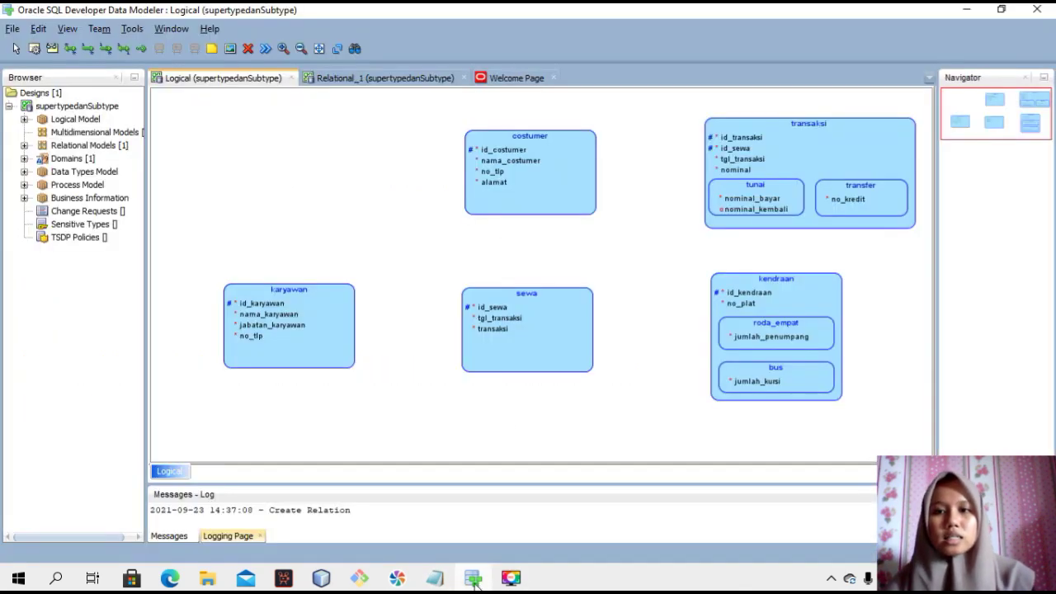
pyautogui.click(95, 49)
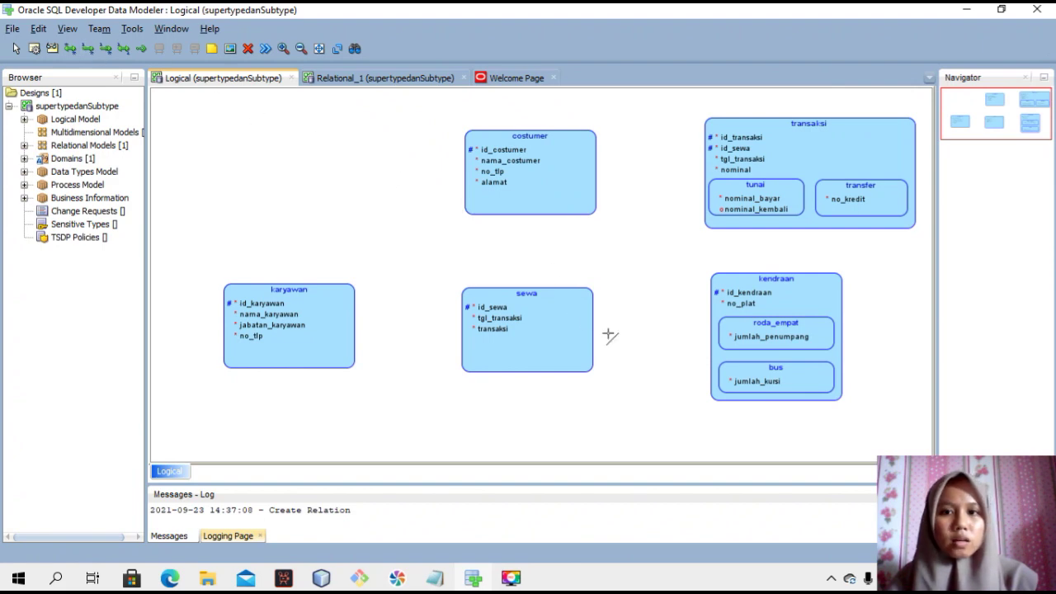
pyautogui.click(708, 313)
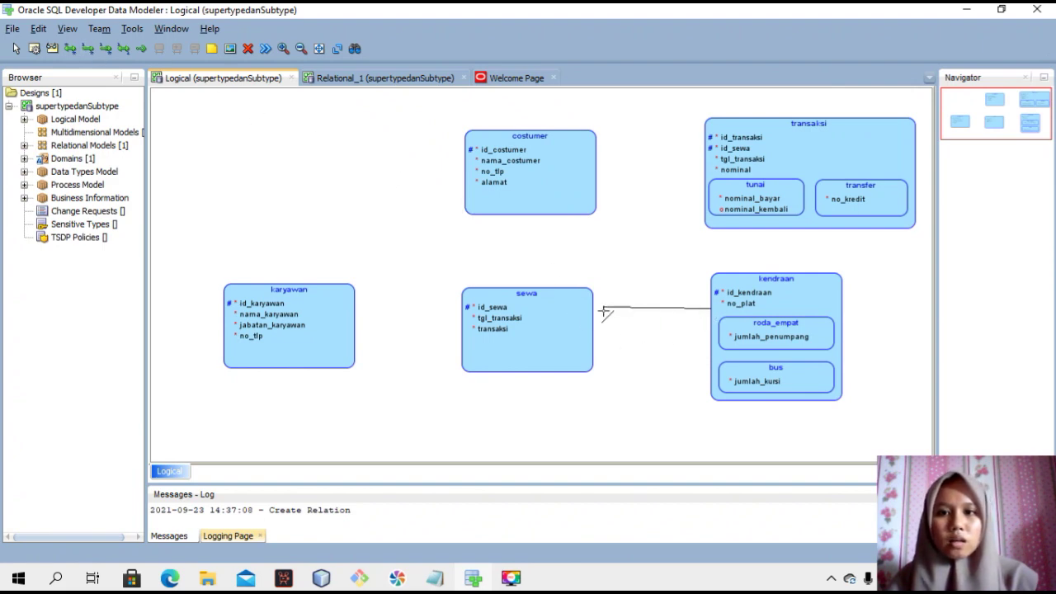
pyautogui.click(586, 314)
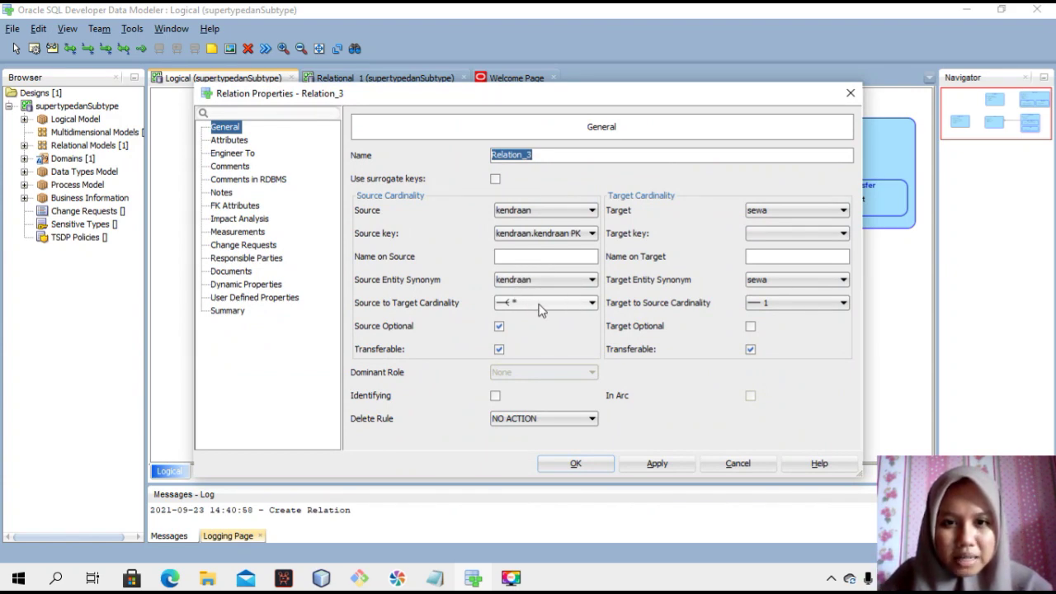
# Step: Set the kendraan-to-sewa relation's source to target cardinality to many (*), keep the source optional, apply, and confirm
pyautogui.click(539, 304)
pyautogui.click(541, 318)
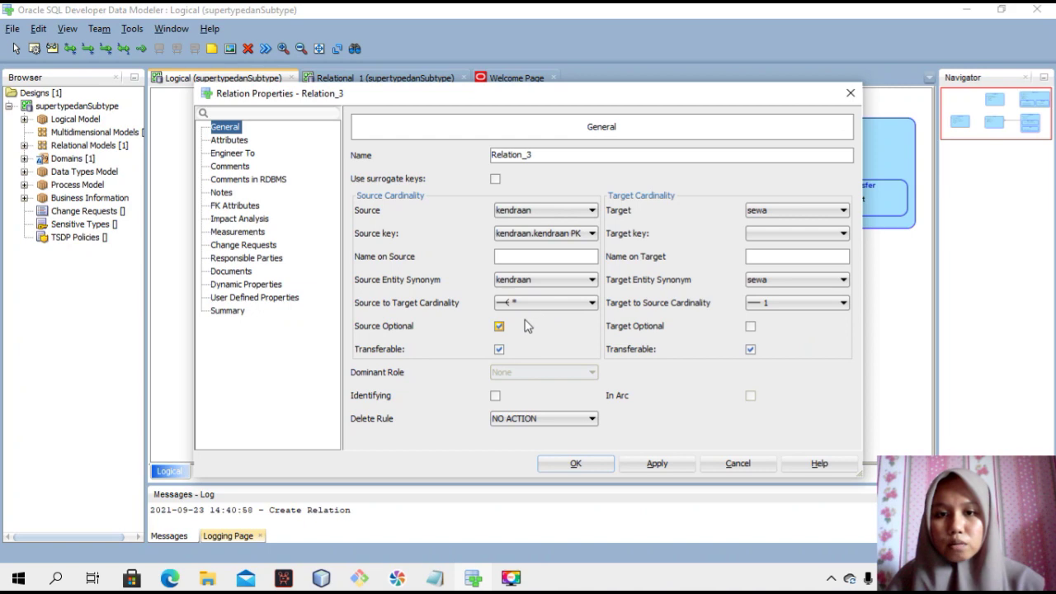
pyautogui.click(644, 465)
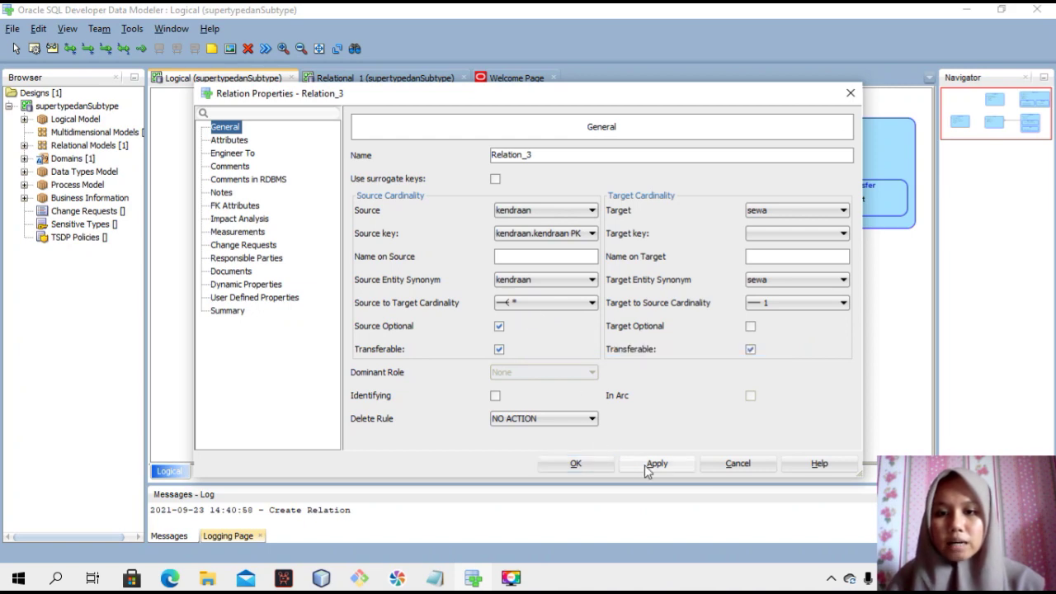
pyautogui.click(568, 463)
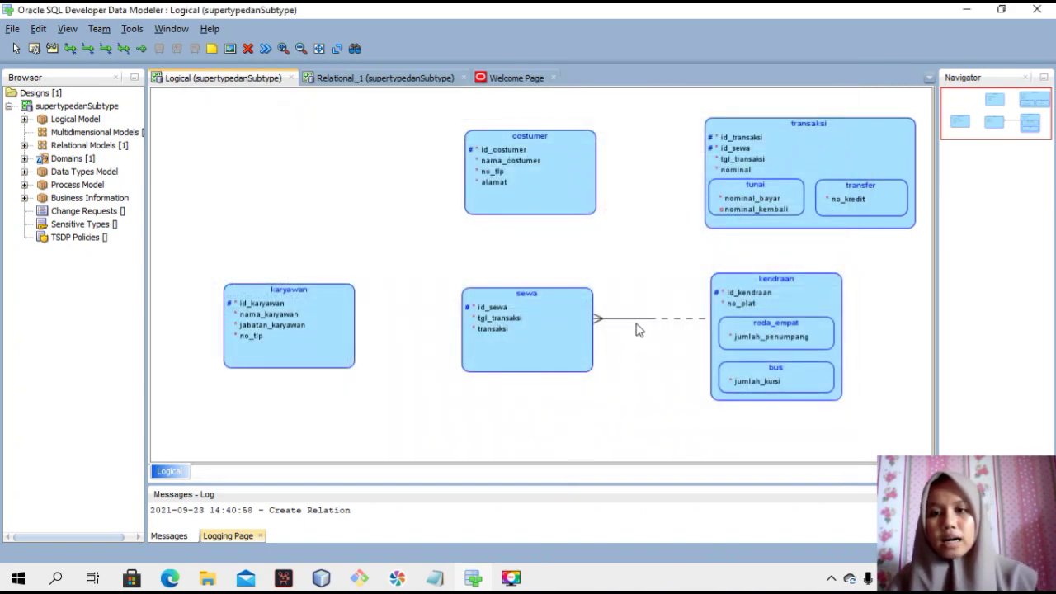
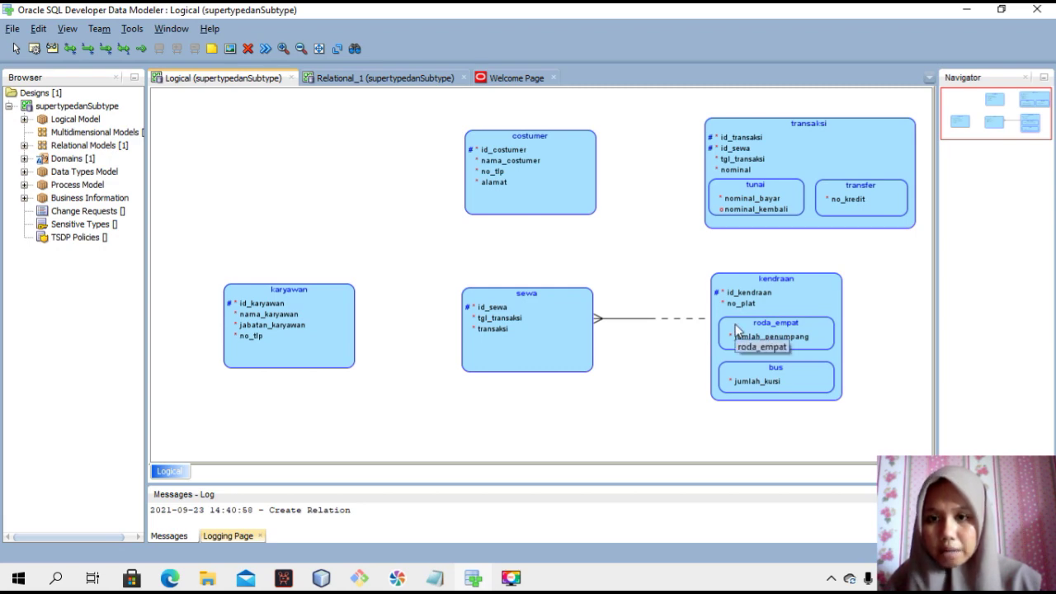
# Step: Enlarge the diagram area by shrinking the message log, and check the karyawan rule in the Notepad notes
pyautogui.moveTo(505, 485); pyautogui.dragTo(504, 528)
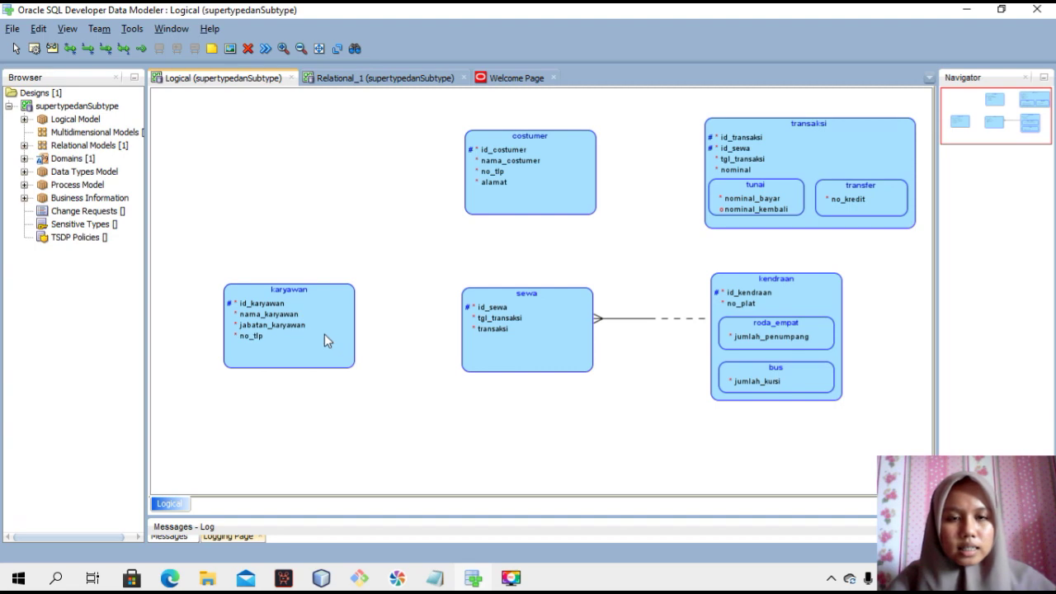
pyautogui.click(443, 577)
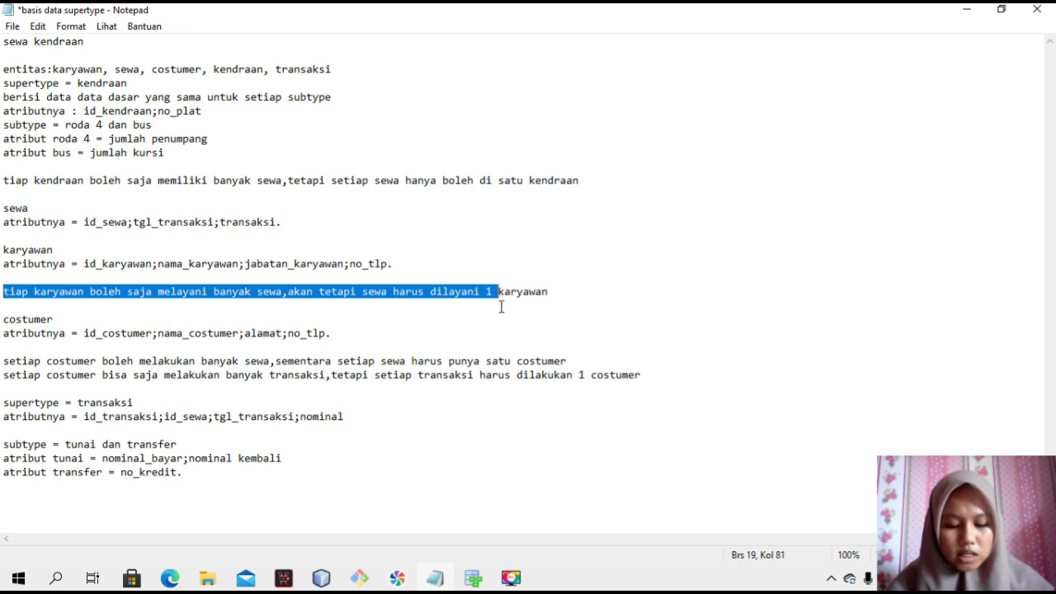
pyautogui.moveTo(485, 585)
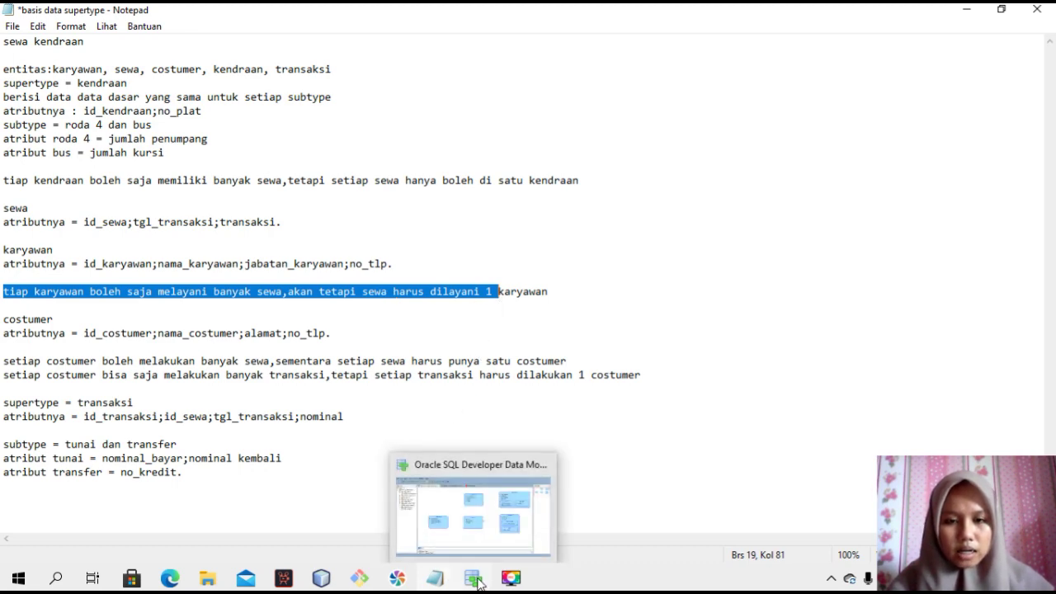
pyautogui.click(492, 502)
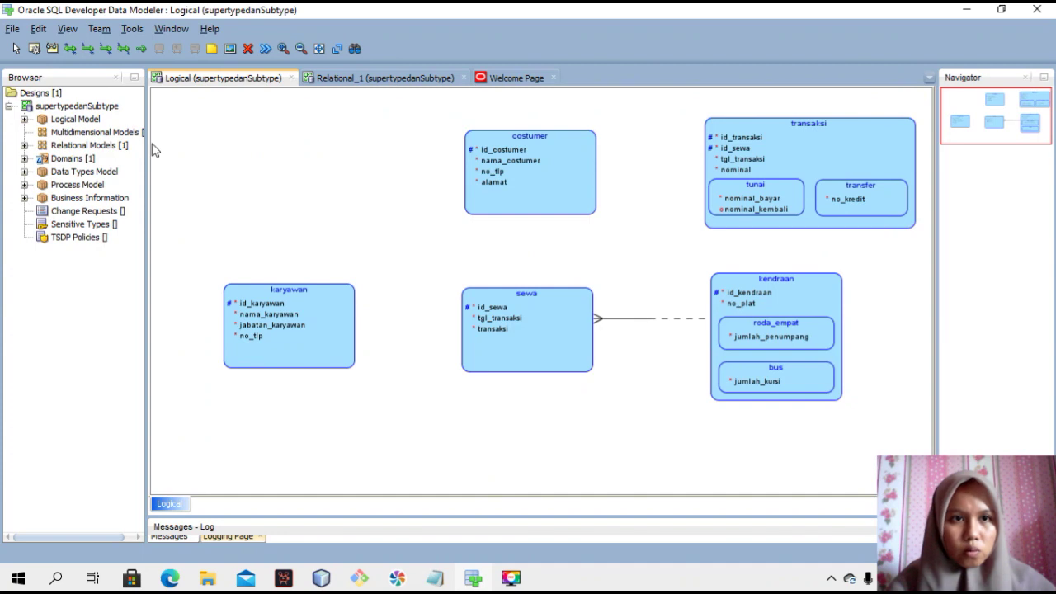
# Step: Draw a 1:N relation from karyawan to sewa with the source optional and the target mandatory, apply, and confirm
pyautogui.click(91, 51)
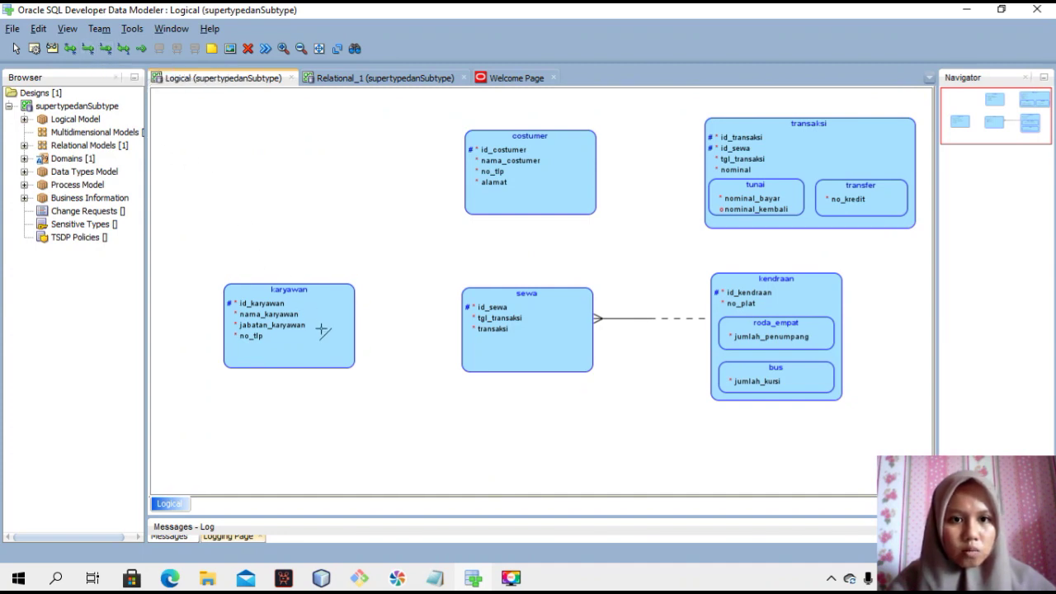
pyautogui.click(337, 333)
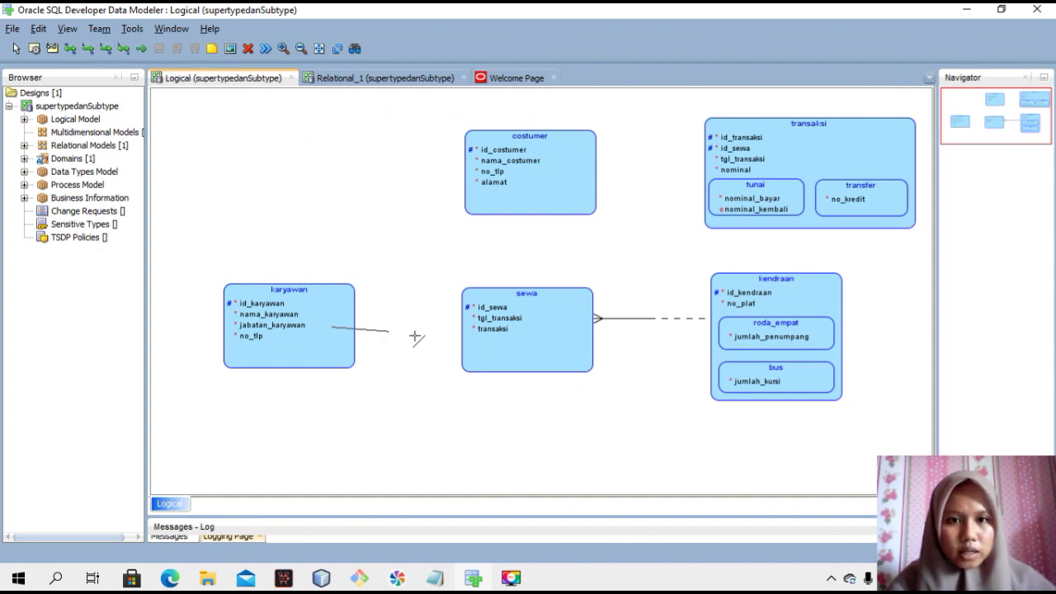
pyautogui.click(463, 340)
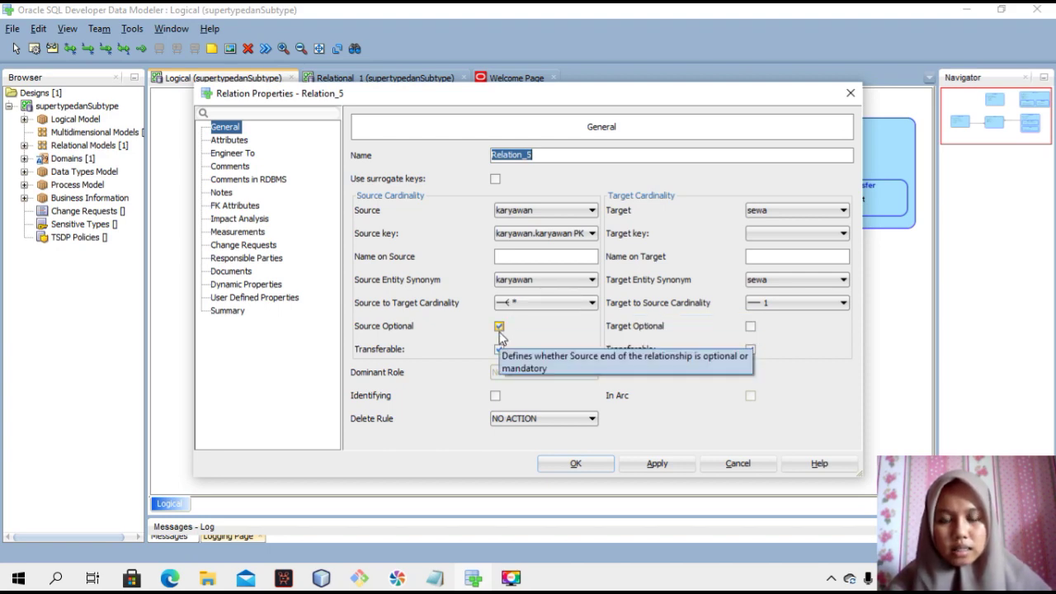
pyautogui.click(661, 465)
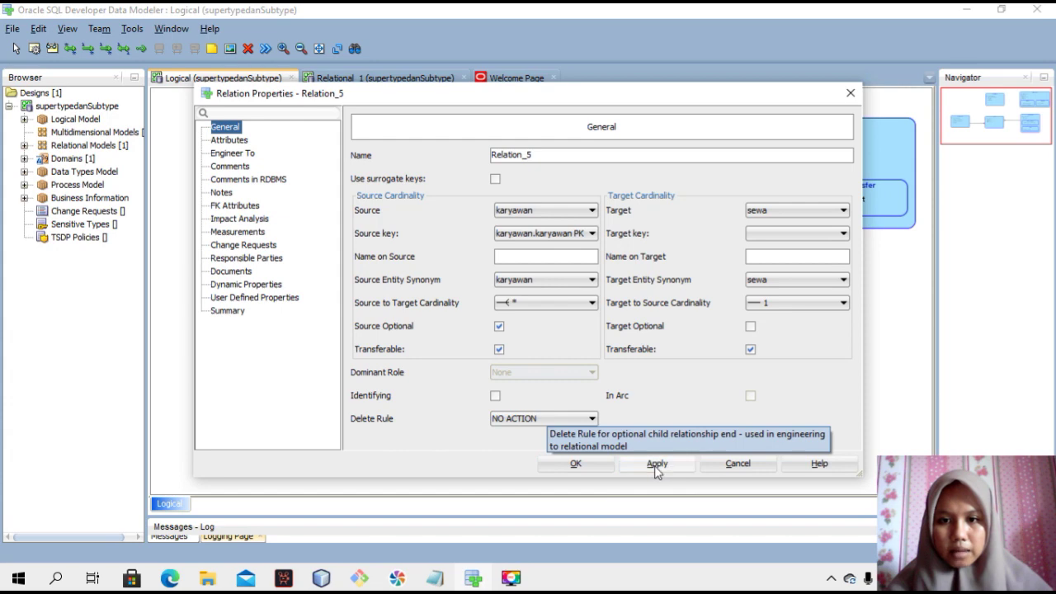
pyautogui.click(595, 464)
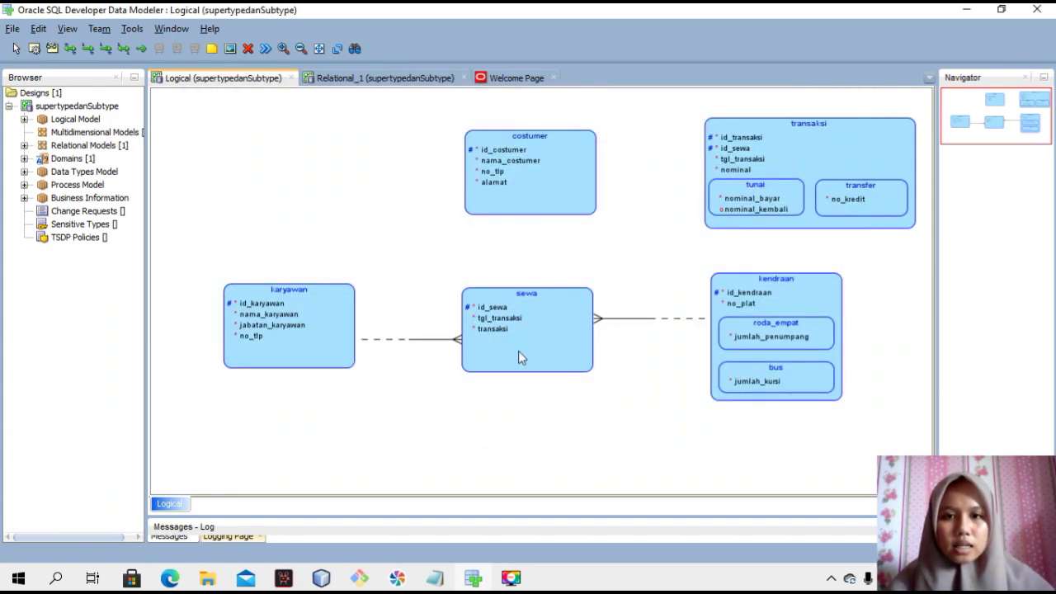
# Step: Nudge sewa slightly down, recheck the karyawan-to-sewa relation's properties, apply them, and confirm
pyautogui.moveTo(507, 348); pyautogui.dragTo(507, 355)
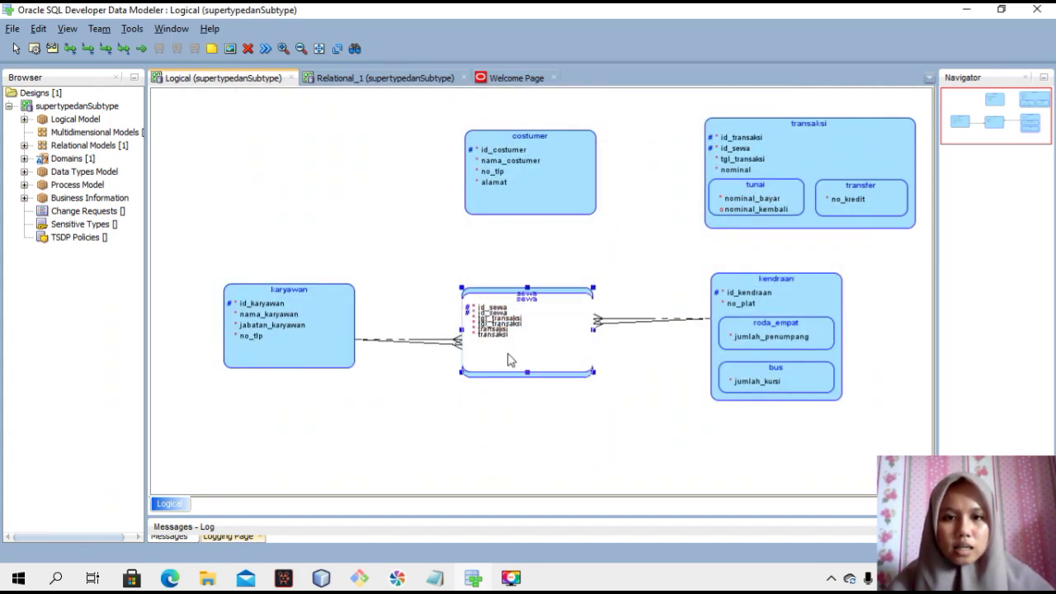
pyautogui.click(424, 349)
pyautogui.doubleClick(425, 343)
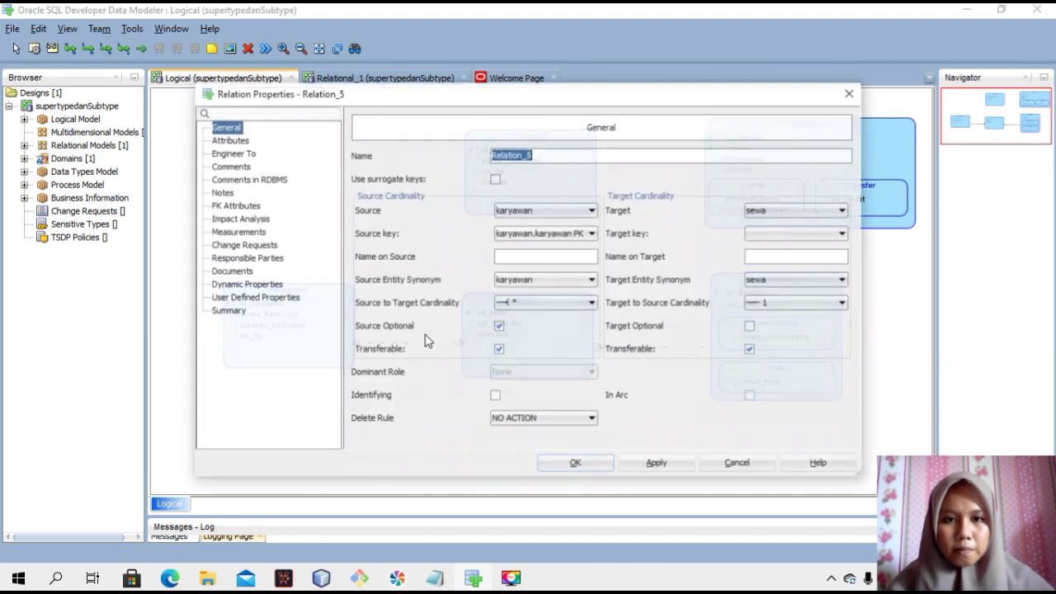
pyautogui.click(632, 464)
pyautogui.click(657, 465)
pyautogui.click(597, 470)
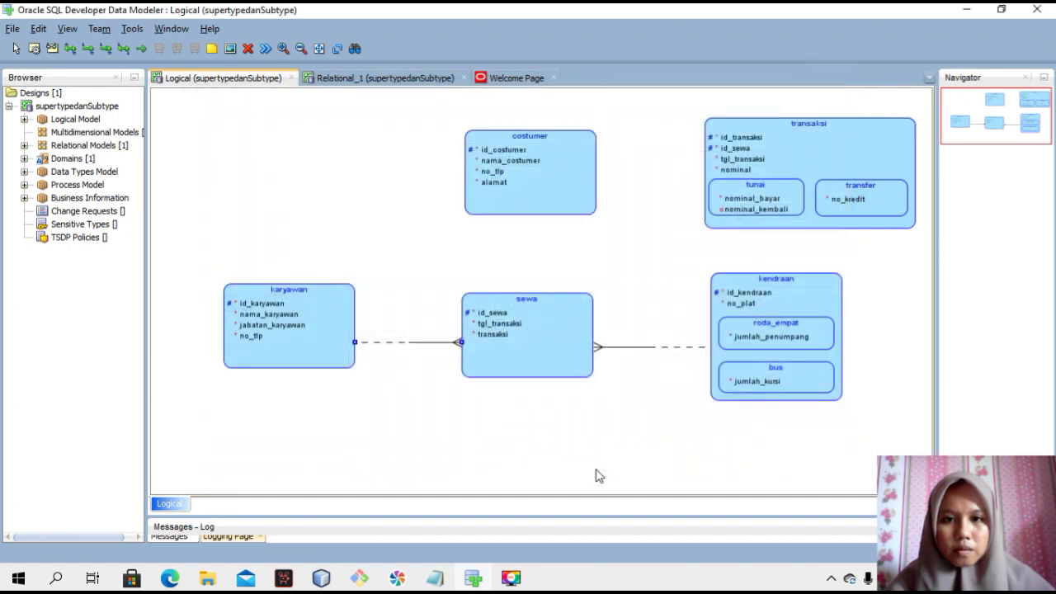
# Step: Move sewa and karyawan slightly down so that they stay aligned in the same row
pyautogui.click(558, 364)
pyautogui.moveTo(558, 364); pyautogui.dragTo(553, 382)
pyautogui.click(313, 334)
pyautogui.moveTo(313, 334); pyautogui.dragTo(311, 351)
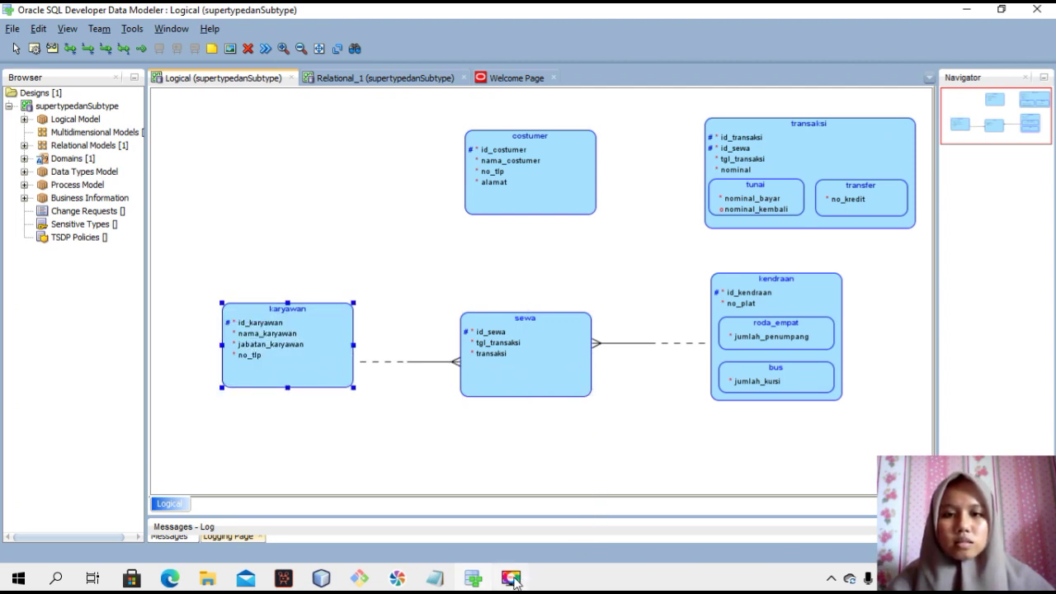
# Step: Check the costumer and sewa rule in the Notepad notes and draw a 1:N relation from costumer to sewa with the source optional
pyautogui.moveTo(513, 576)
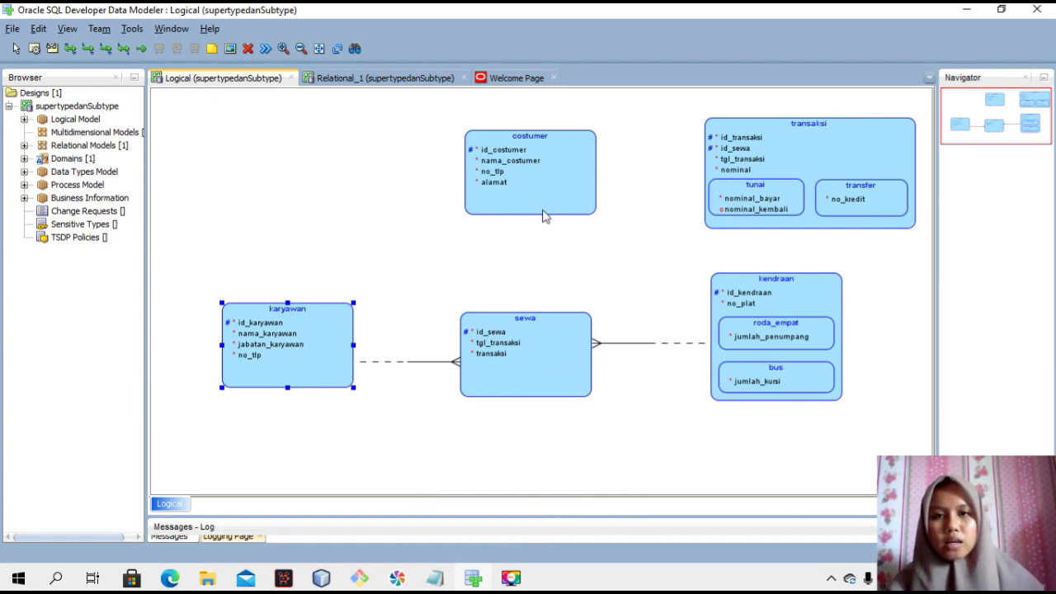
pyautogui.click(432, 583)
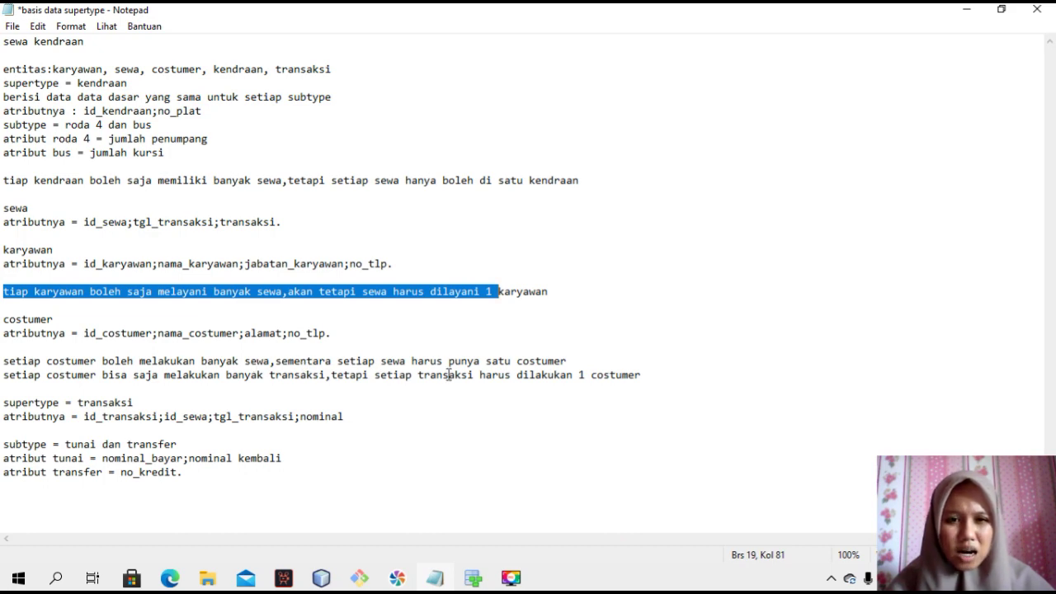
pyautogui.moveTo(473, 578)
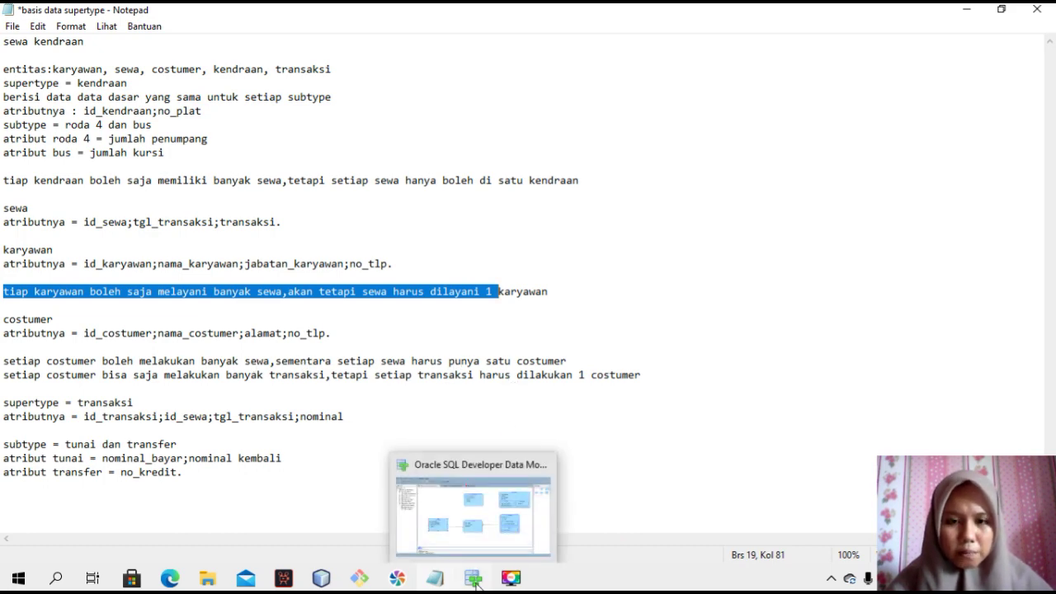
pyautogui.click(478, 533)
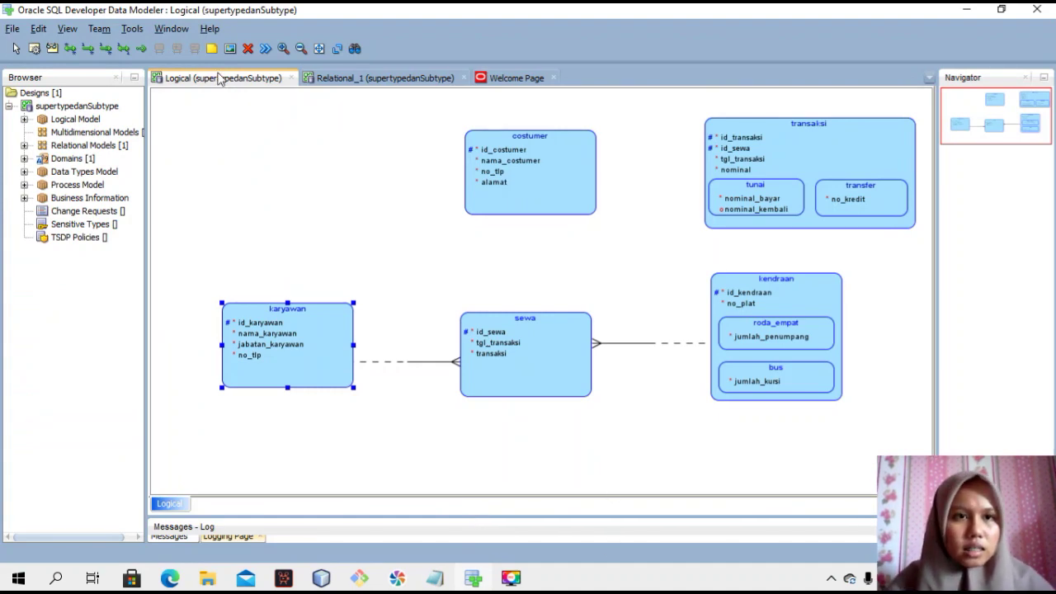
pyautogui.click(88, 50)
pyautogui.click(533, 201)
pyautogui.click(527, 326)
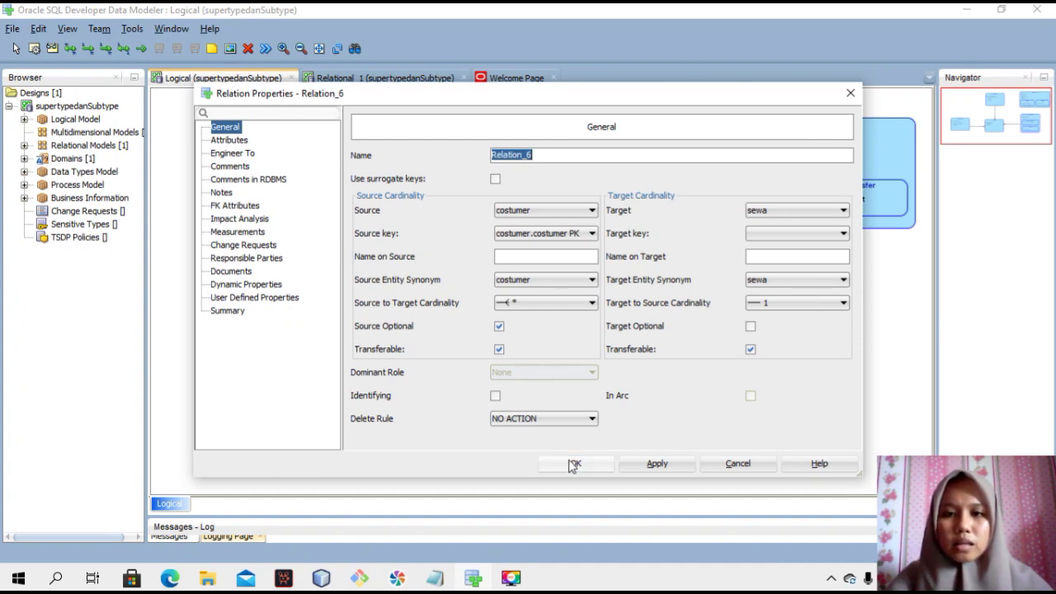
pyautogui.click(592, 467)
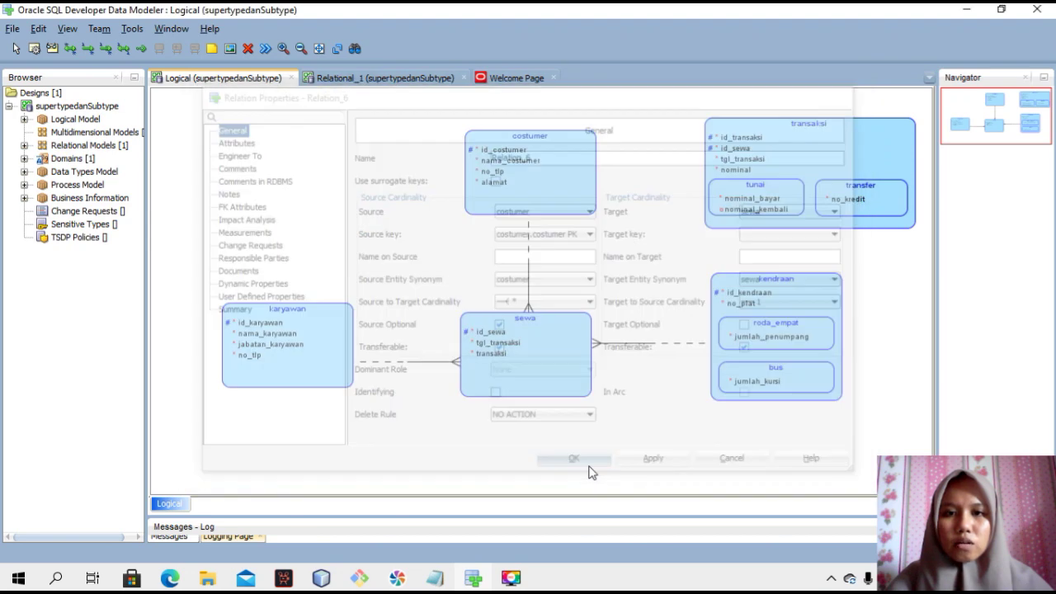
# Step: Check the costumer and transaksi rule in the Notepad notes and draw a 1:N relation from costumer to transaksi with the source optional
pyautogui.click(436, 579)
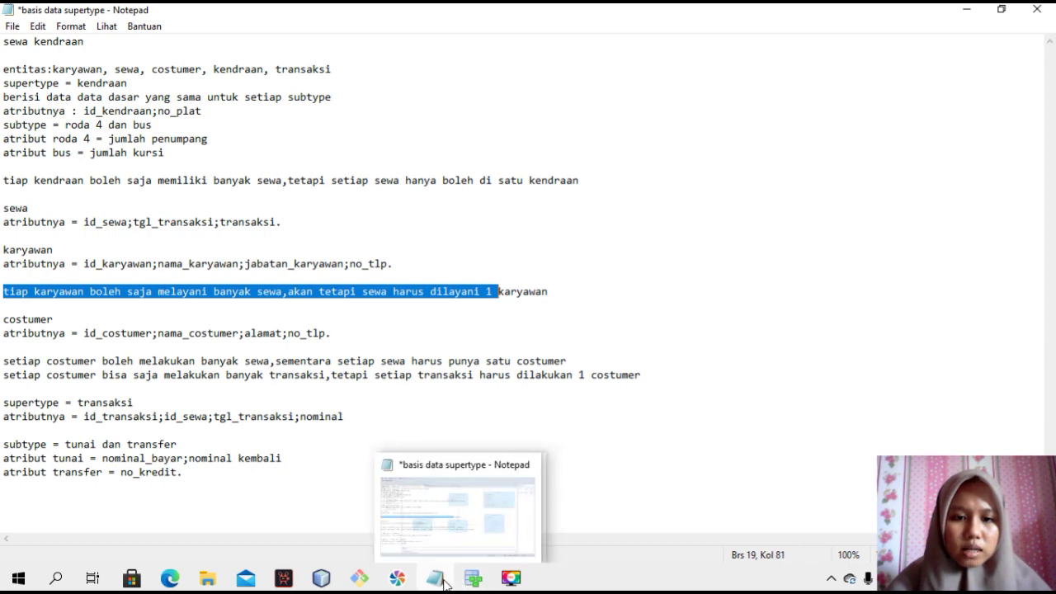
pyautogui.click(473, 579)
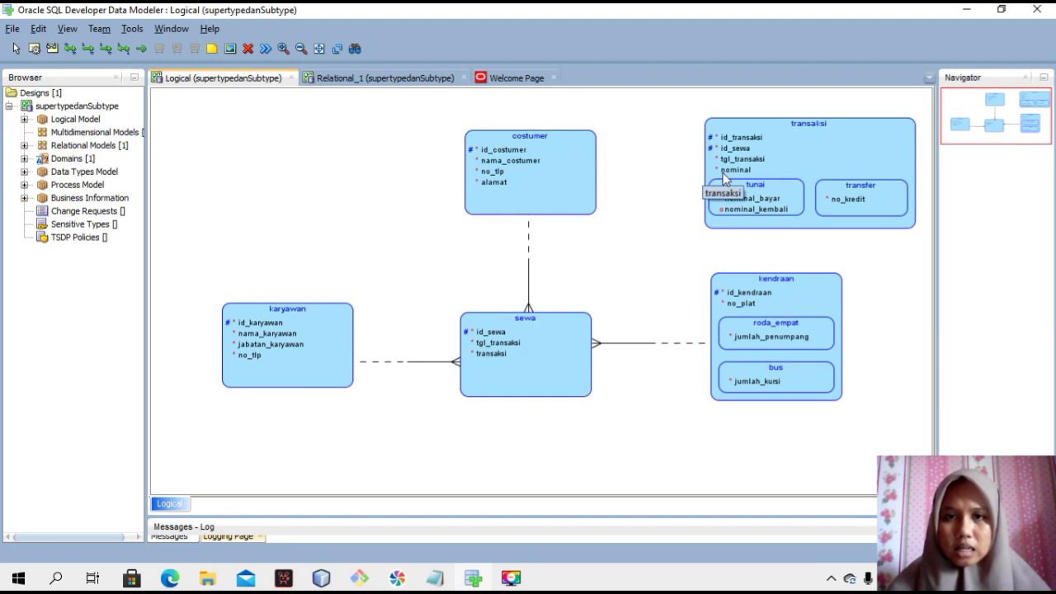
pyautogui.click(89, 49)
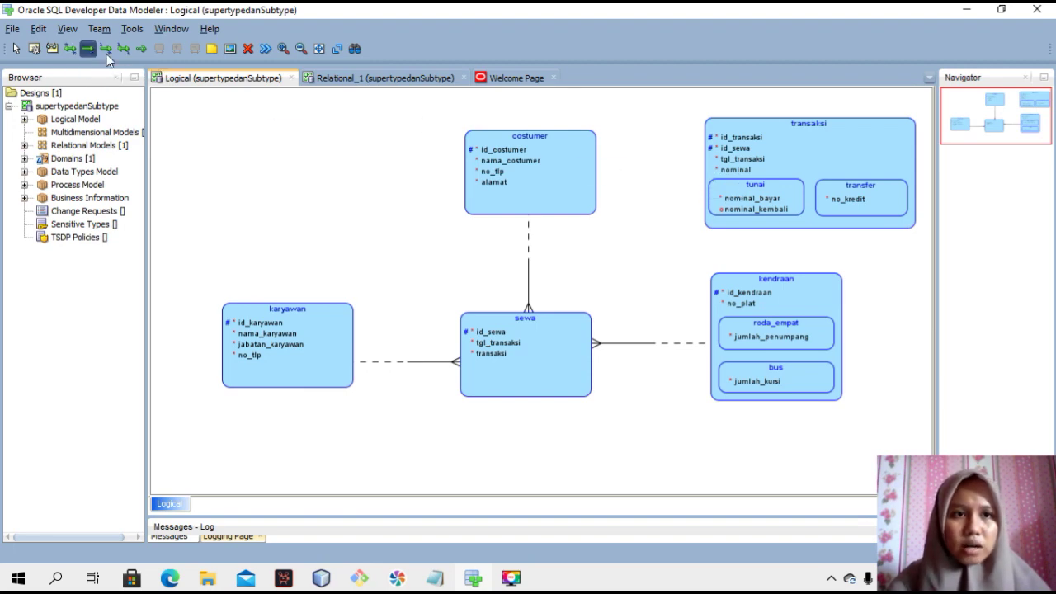
pyautogui.click(569, 165)
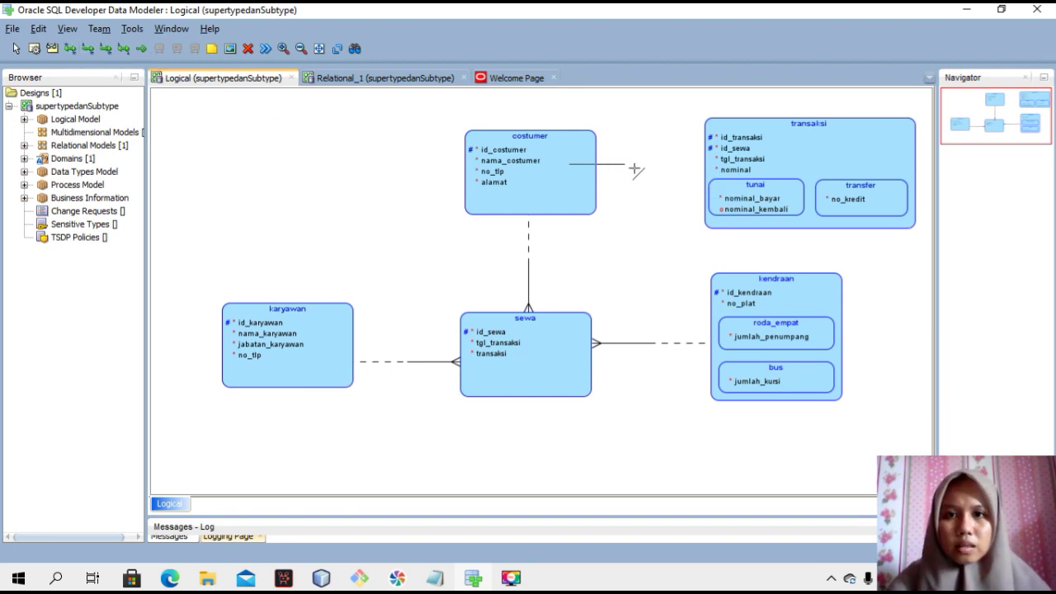
pyautogui.click(708, 167)
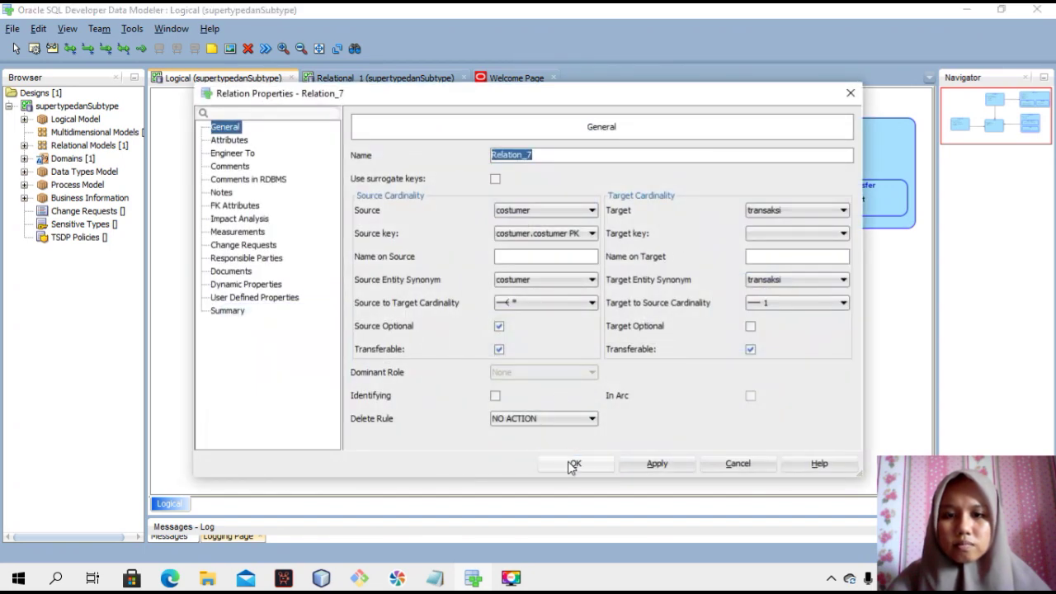
pyautogui.click(652, 465)
pyautogui.click(603, 471)
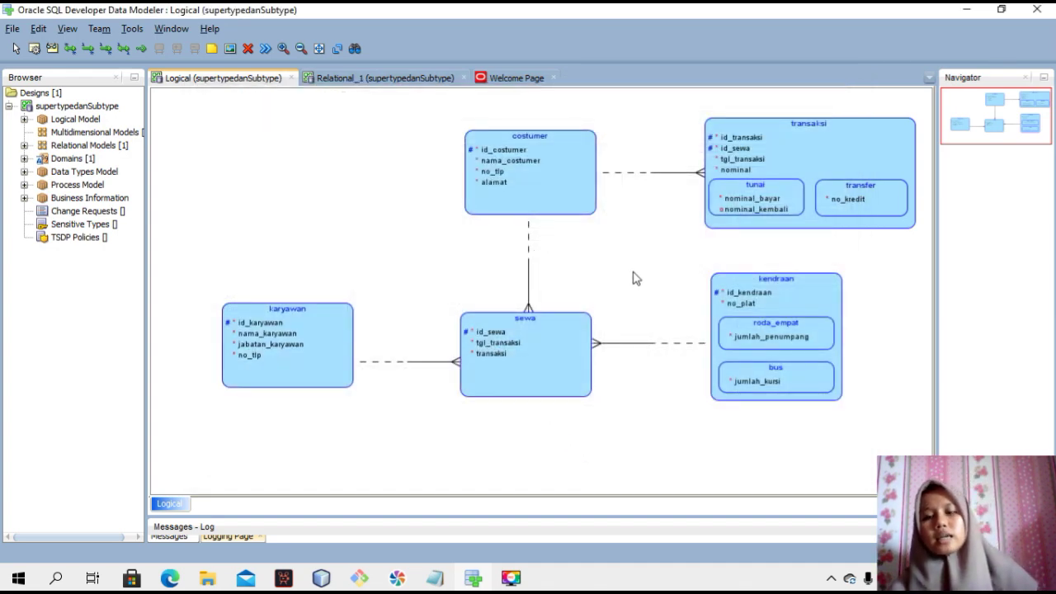
# Step: Examine the kendraan-to-sewa relation, kendraan's roda_empat and bus subtypes, and the karyawan-to-sewa relation in the diagram
pyautogui.click(753, 283)
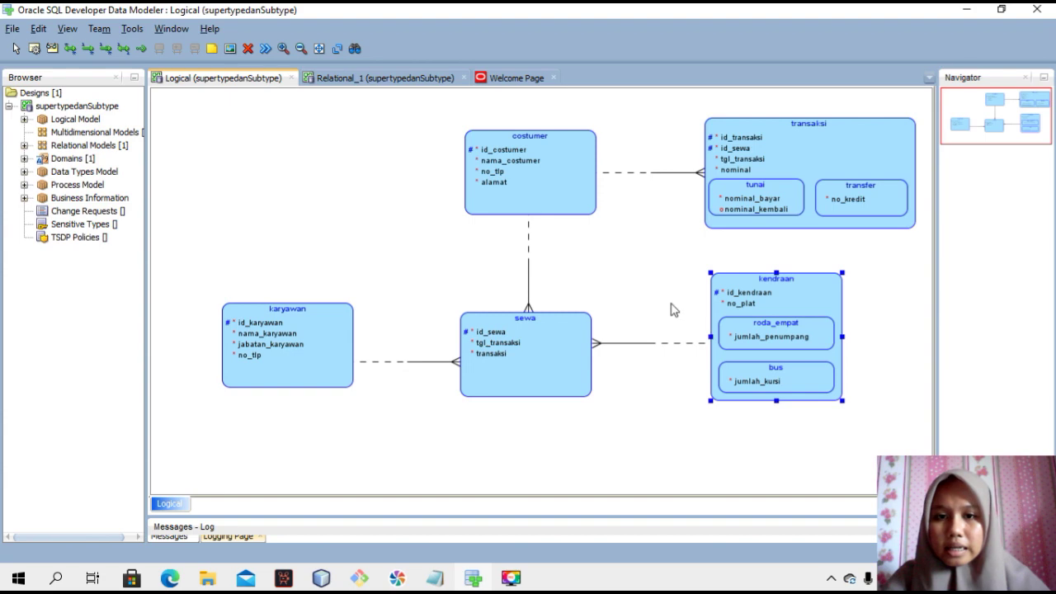
pyautogui.click(553, 355)
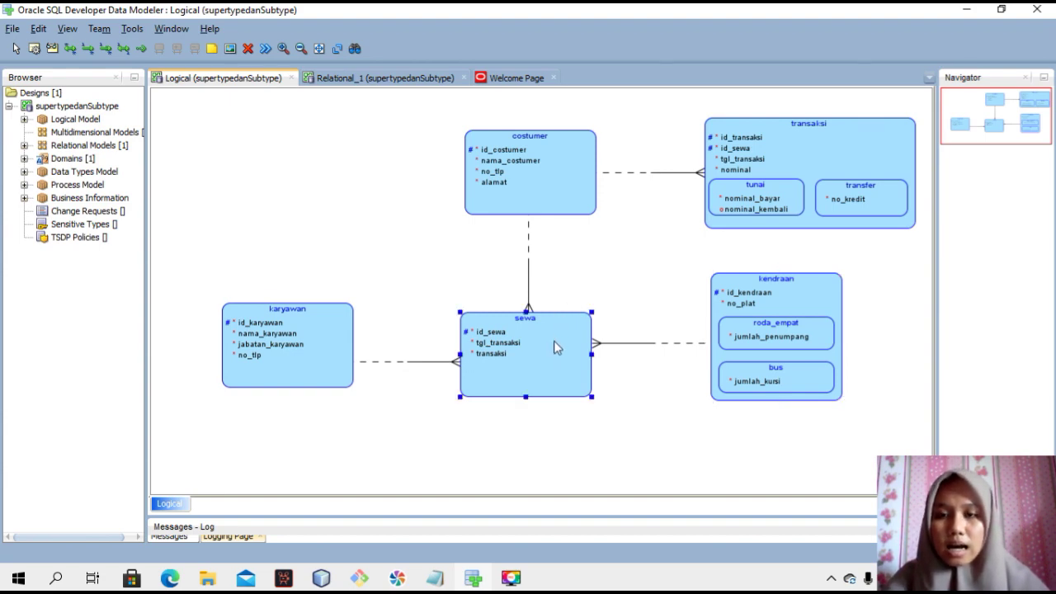
pyautogui.click(795, 309)
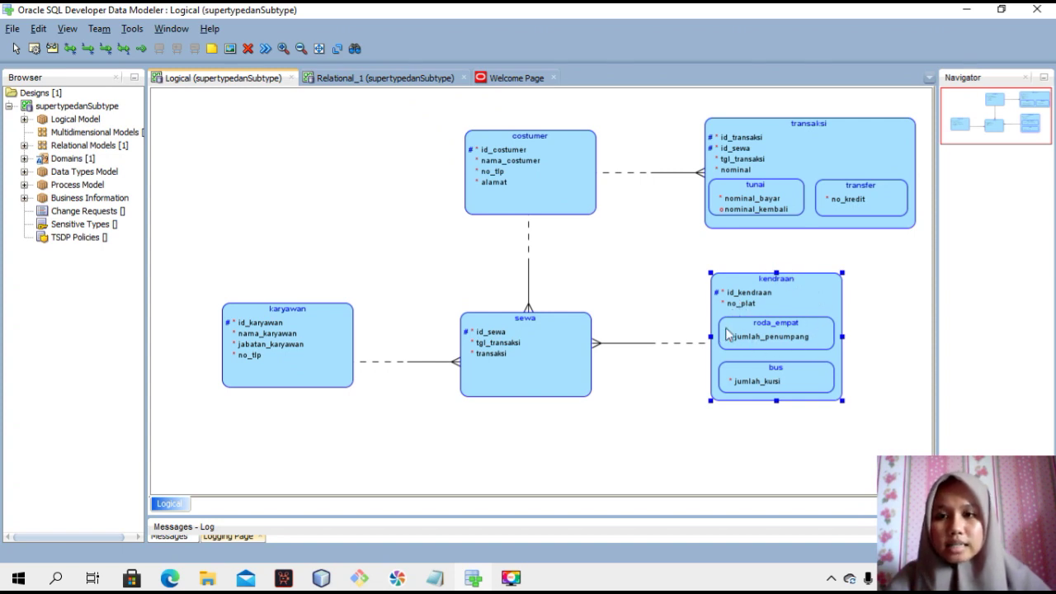
pyautogui.click(776, 345)
pyautogui.click(768, 383)
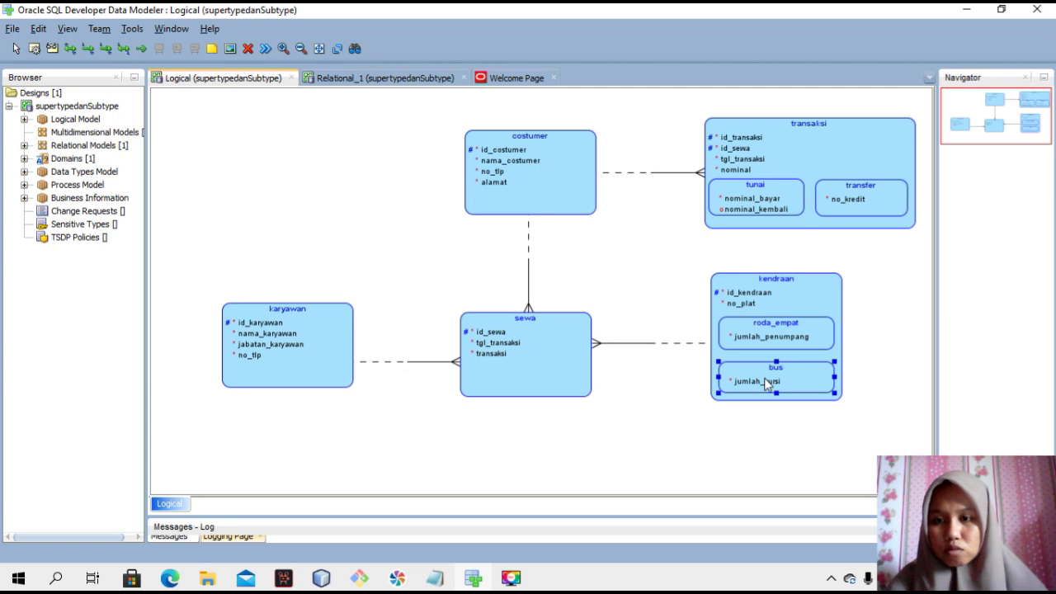
pyautogui.click(759, 344)
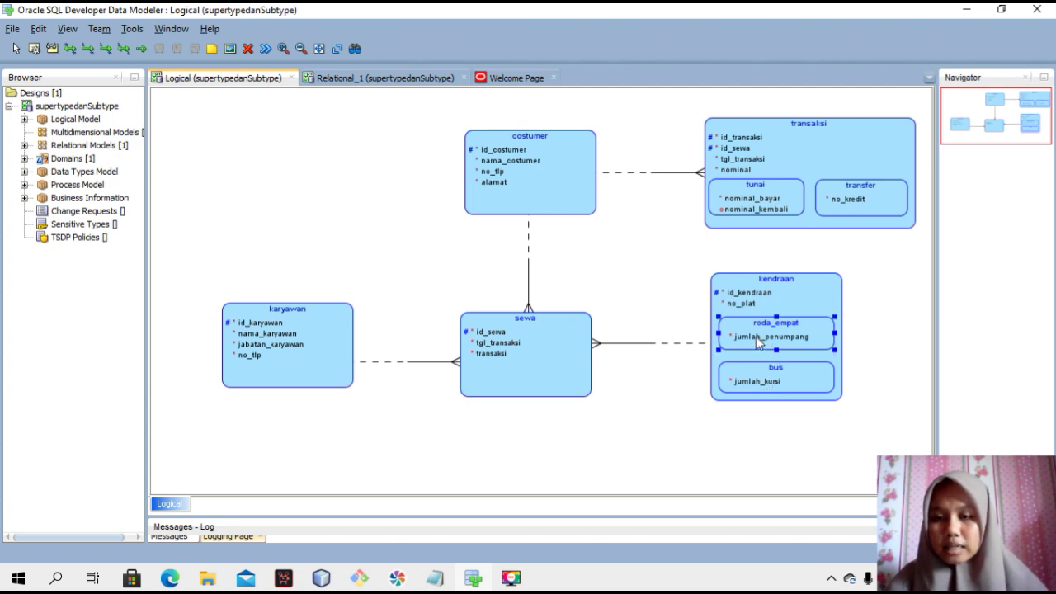
pyautogui.click(774, 385)
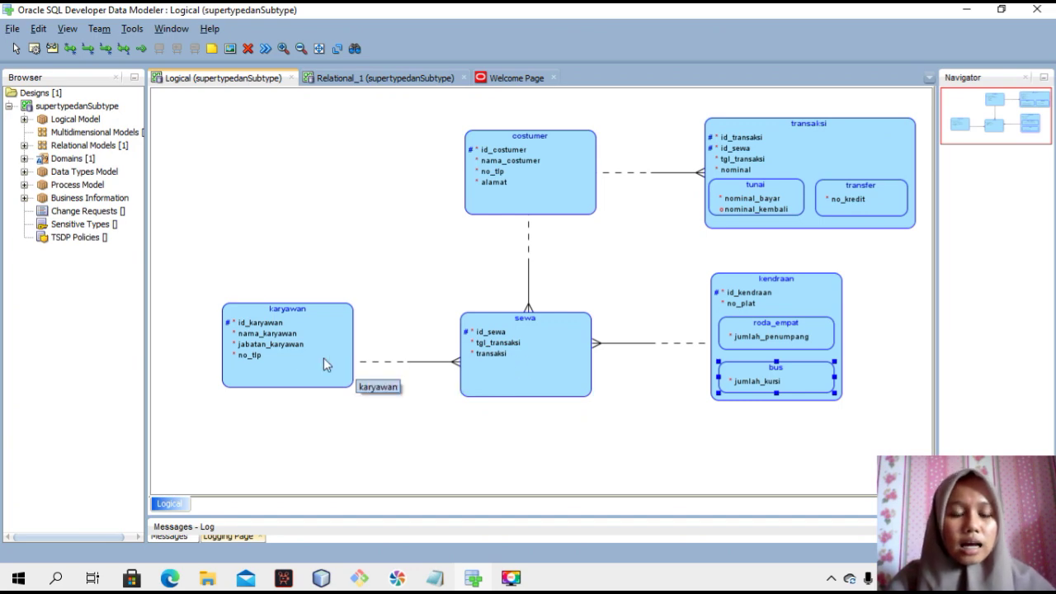
pyautogui.click(299, 355)
pyautogui.click(536, 372)
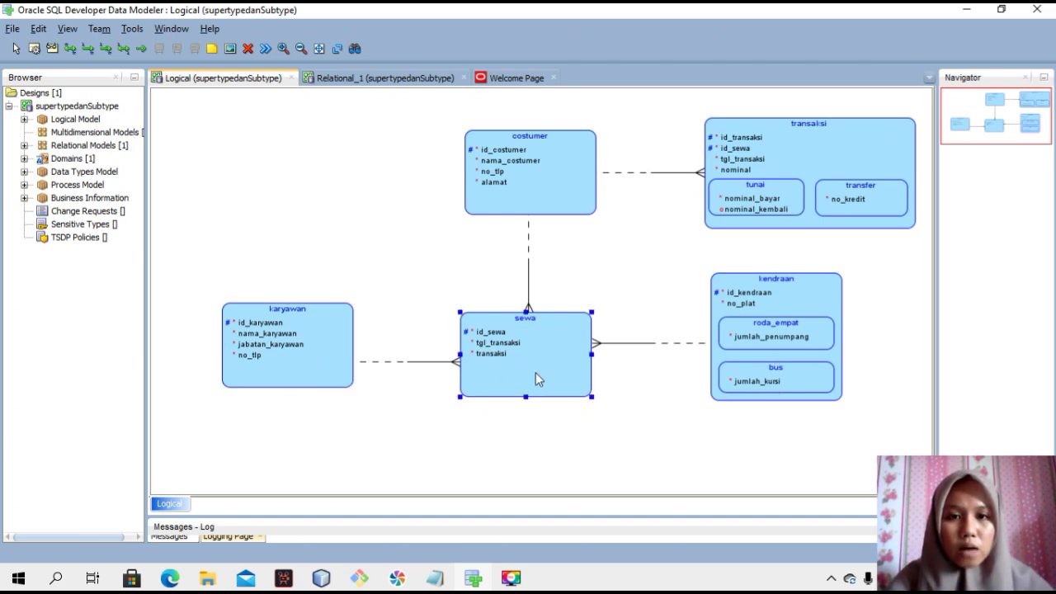
pyautogui.click(373, 363)
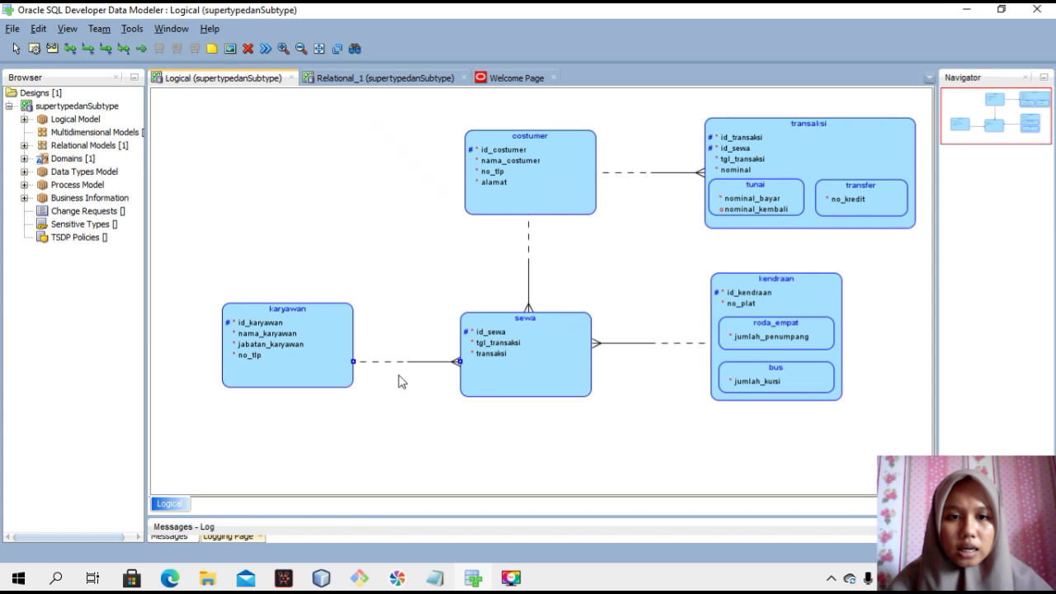
pyautogui.click(319, 375)
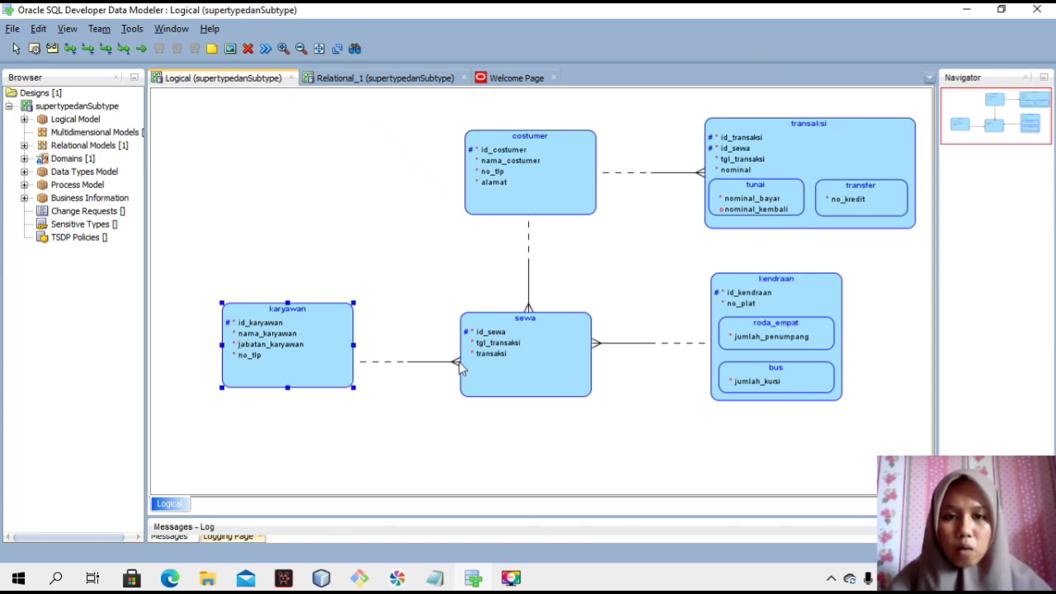
pyautogui.click(522, 372)
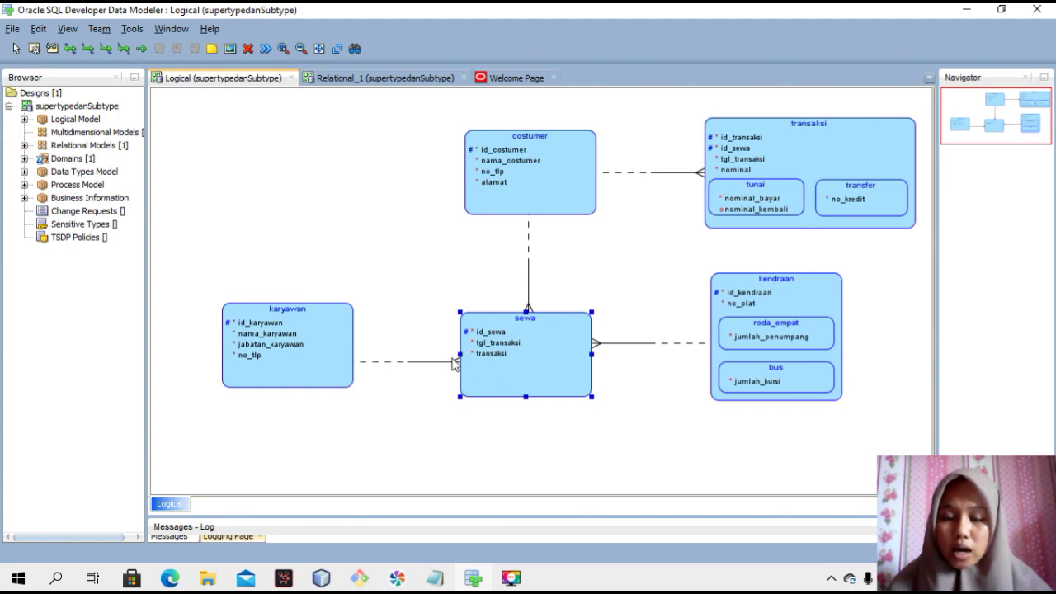
# Step: Examine the relations from karyawan and costumer to sewa in the logical diagram
pyautogui.click(309, 345)
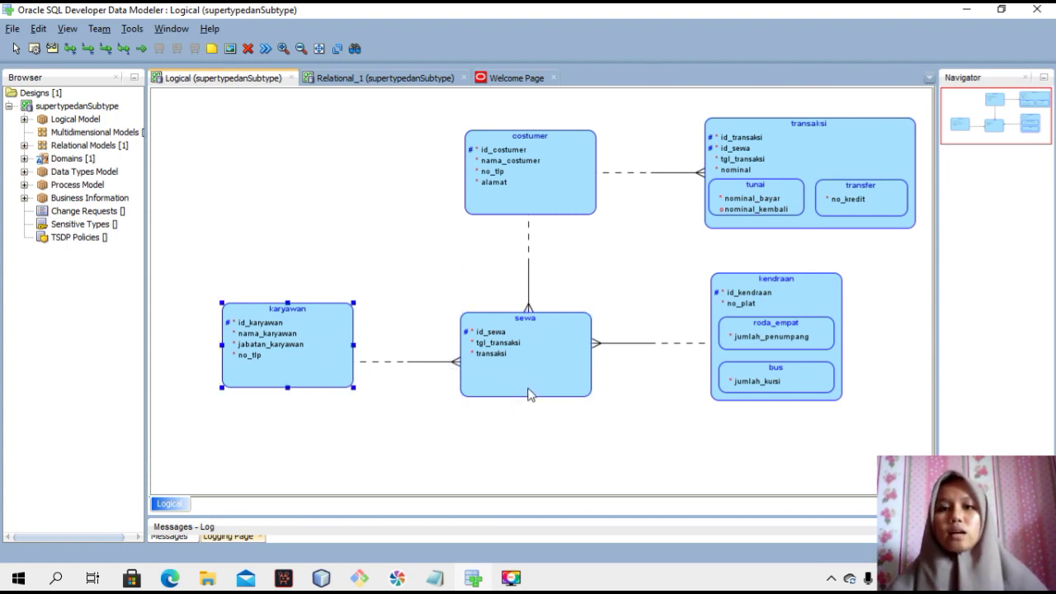
pyautogui.click(530, 189)
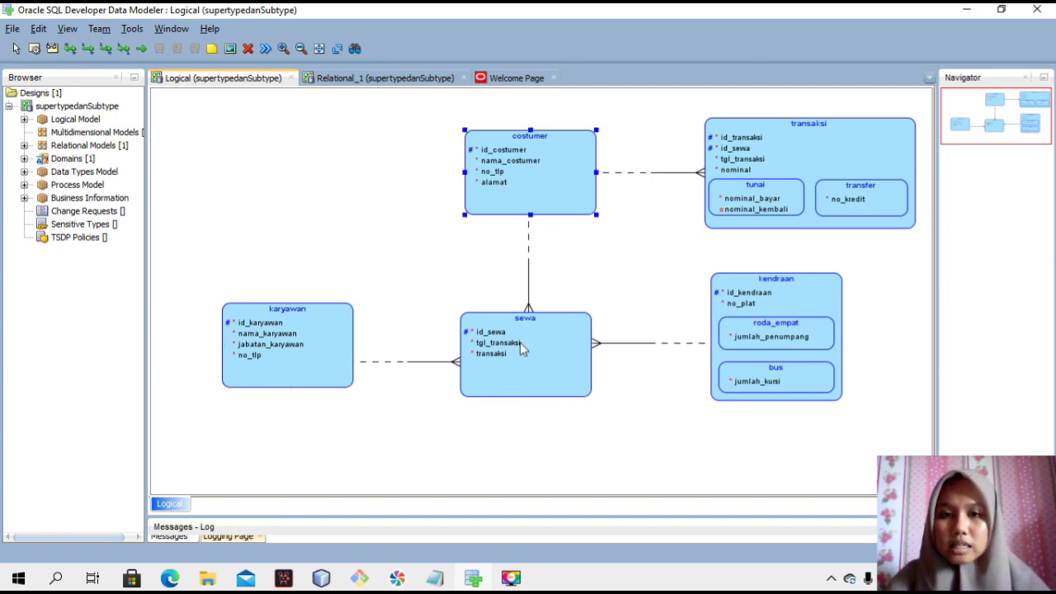
pyautogui.click(521, 345)
pyautogui.click(530, 188)
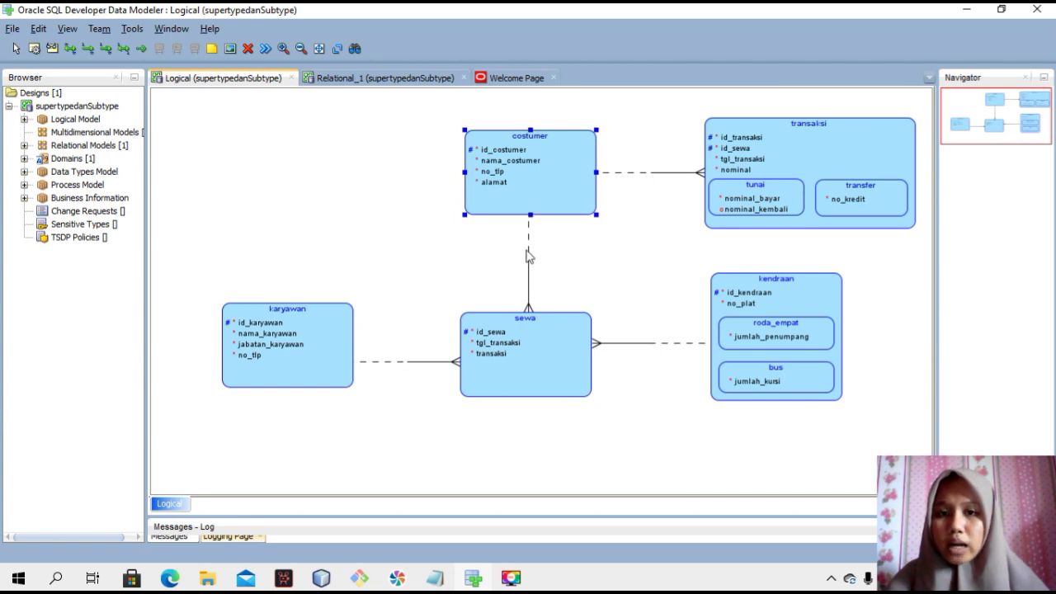
pyautogui.click(533, 343)
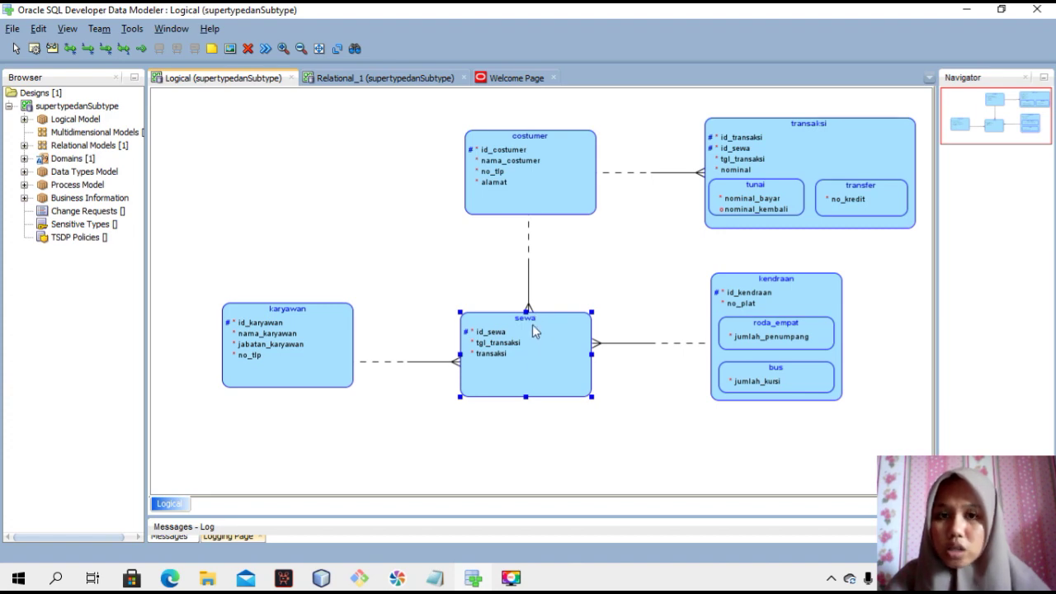
pyautogui.click(538, 191)
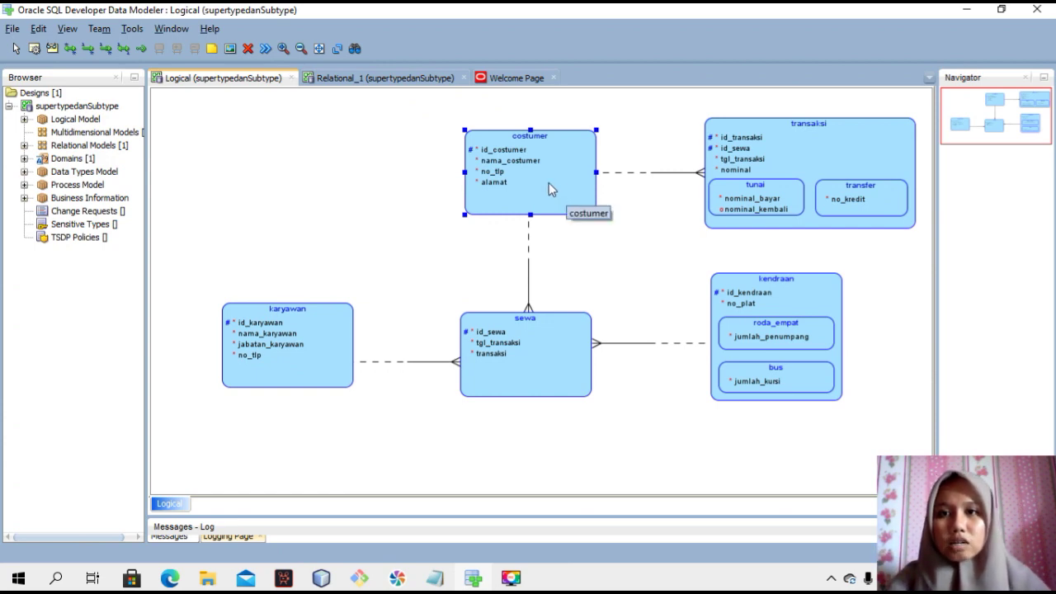
# Step: Examine the costumer-to-transaksi relation and the attributes and subtypes of the transaksi entity
pyautogui.click(800, 163)
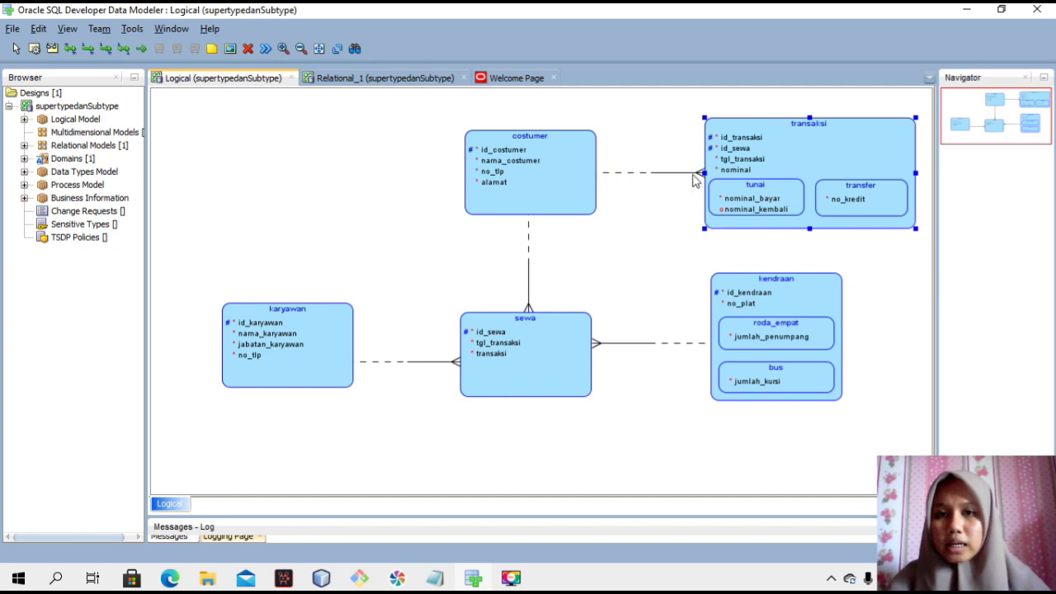
pyautogui.click(560, 175)
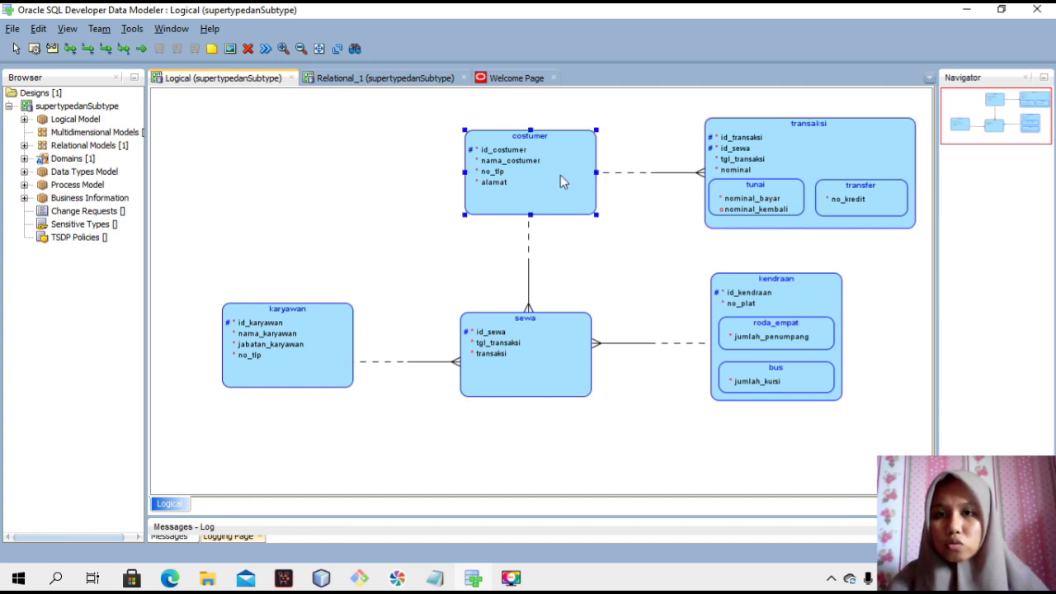
pyautogui.click(827, 171)
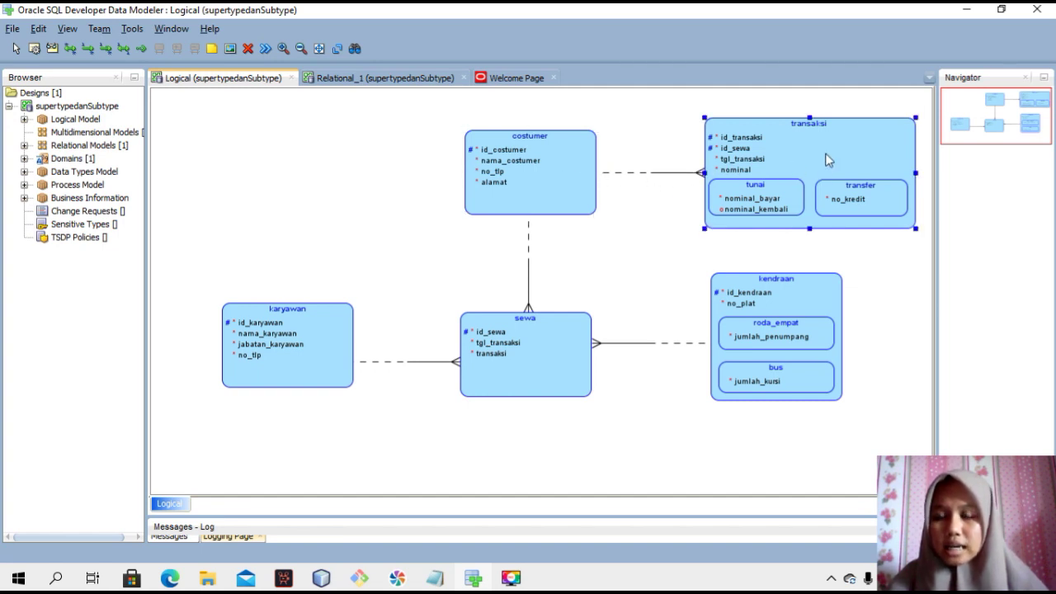
pyautogui.click(559, 160)
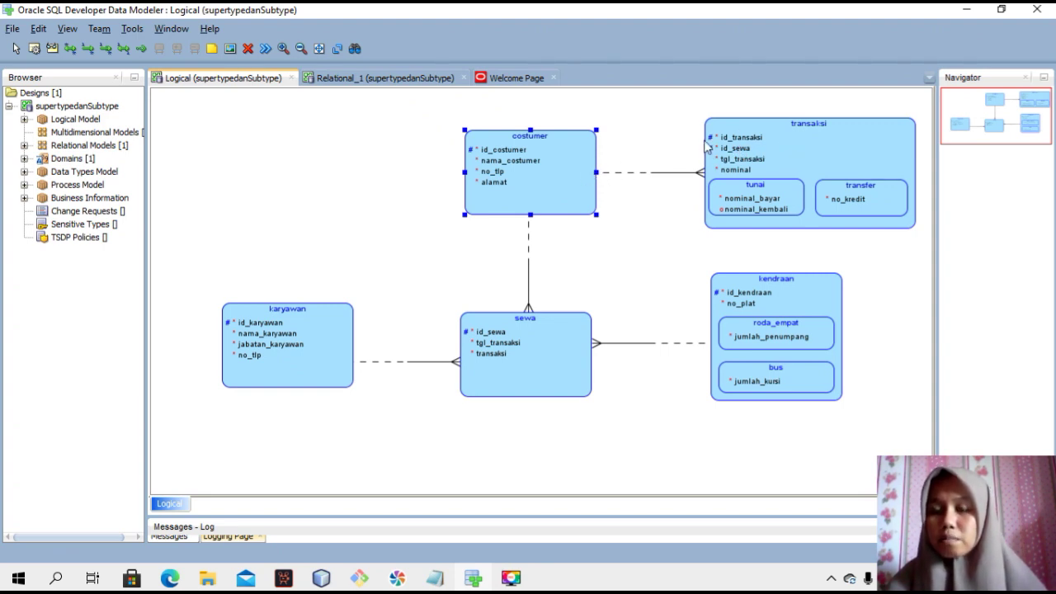
pyautogui.click(803, 160)
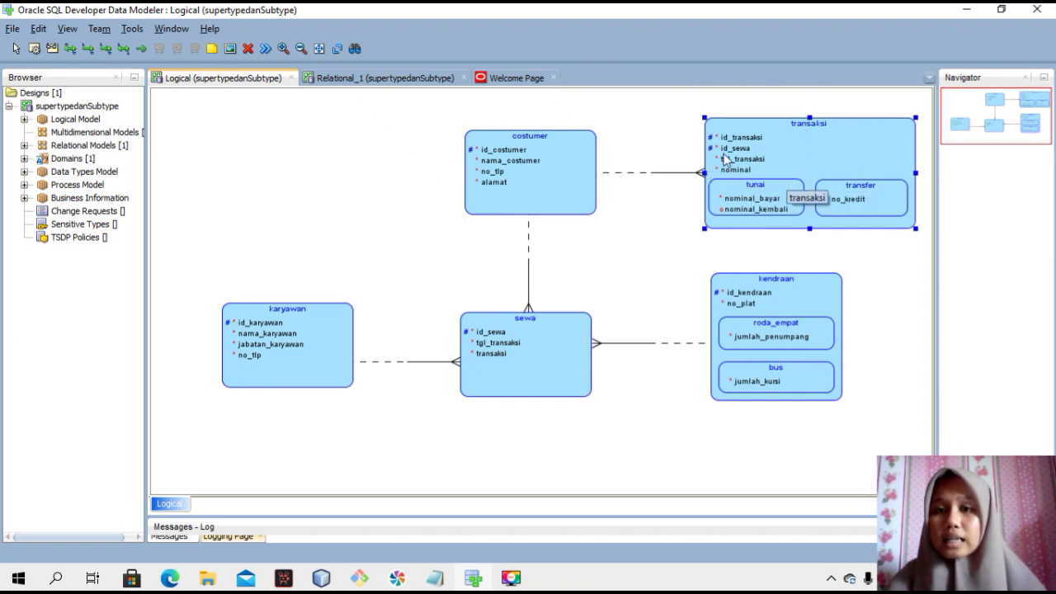
pyautogui.click(567, 177)
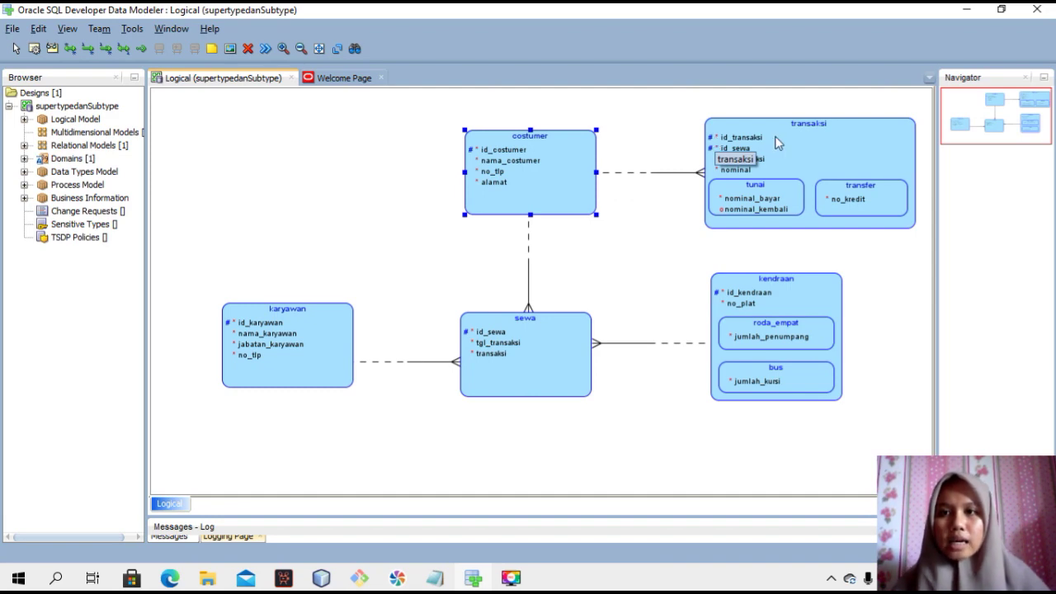
pyautogui.click(827, 137)
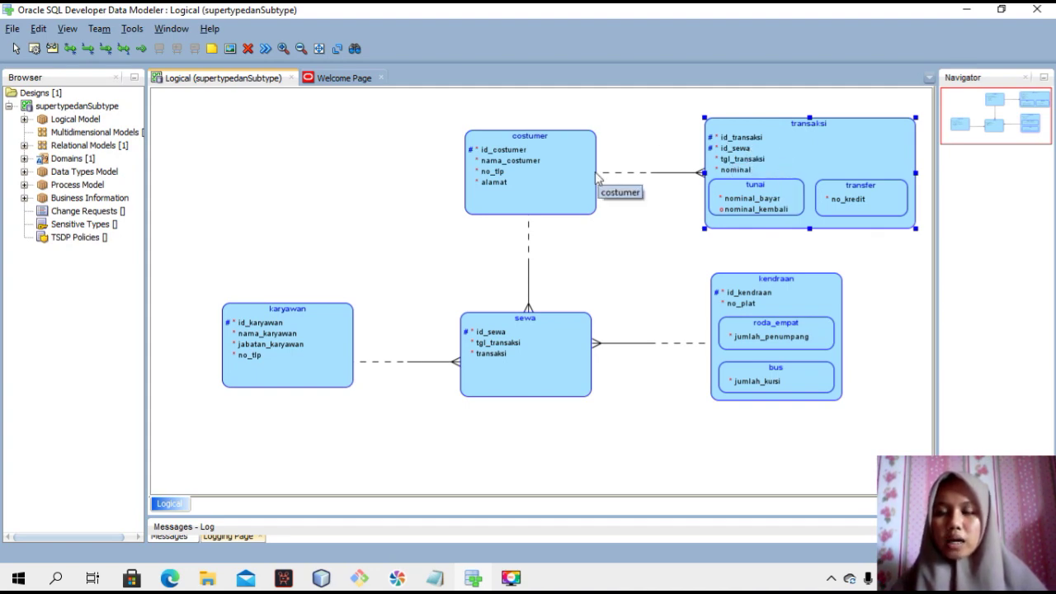
# Step: Review all entities and relations once more, from kendraan, sewa and karyawan to costumer and transaksi
pyautogui.click(777, 306)
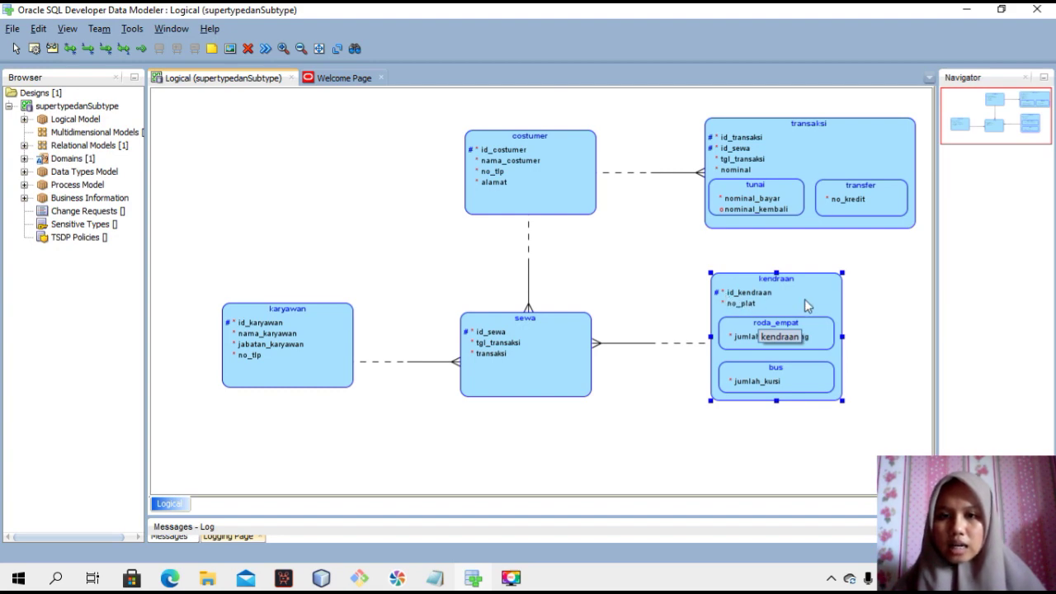
pyautogui.click(550, 358)
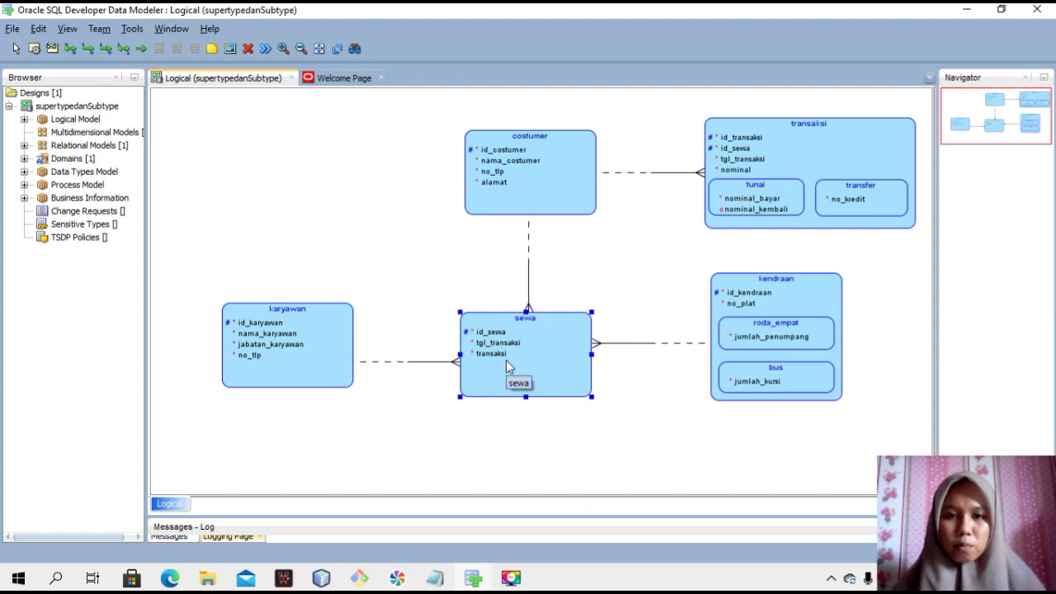
pyautogui.click(299, 337)
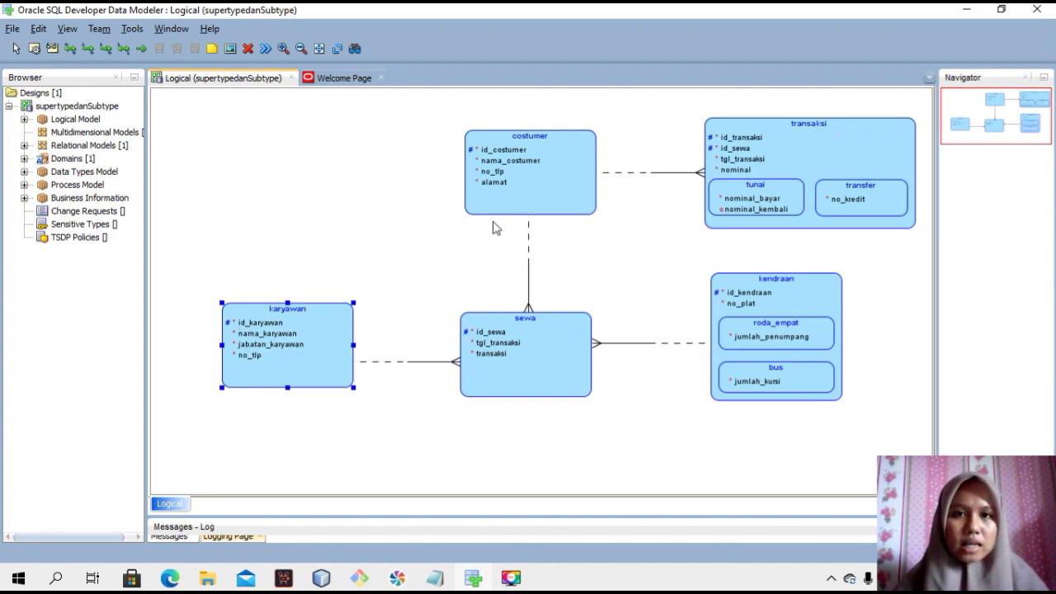
pyautogui.click(529, 196)
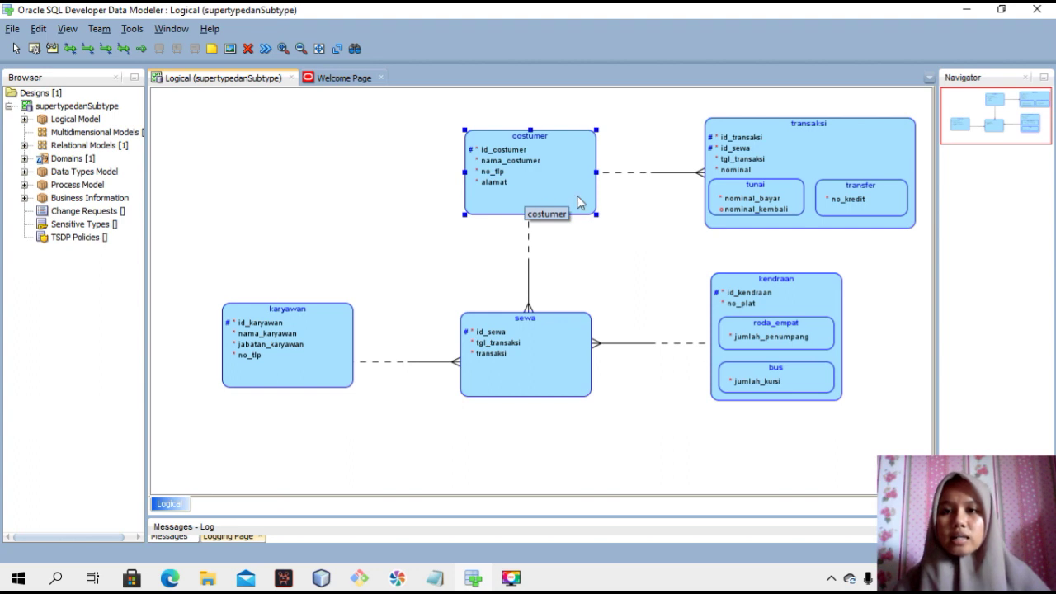
pyautogui.click(817, 142)
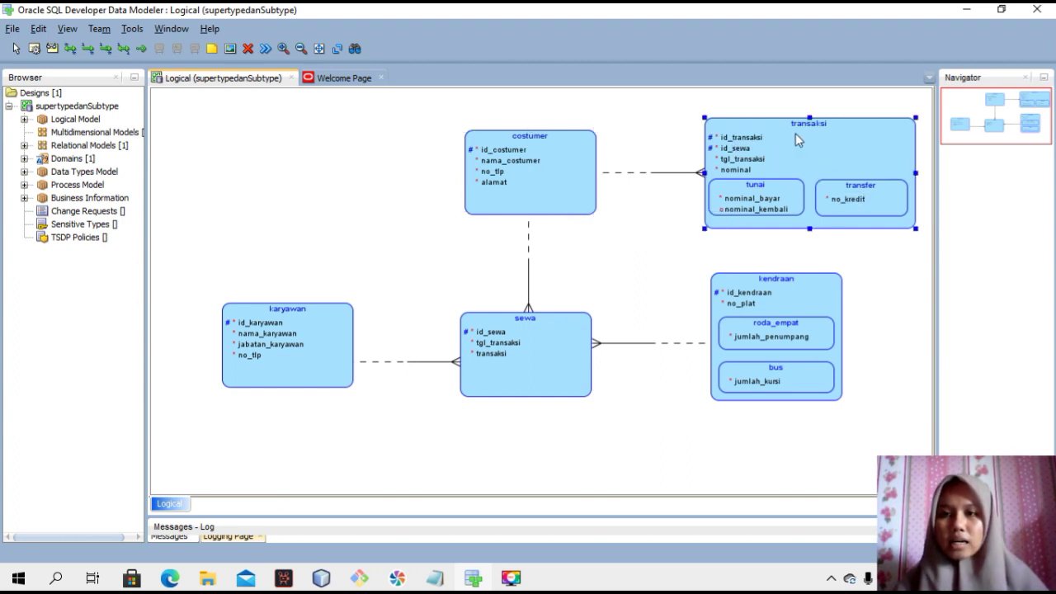
pyautogui.click(543, 178)
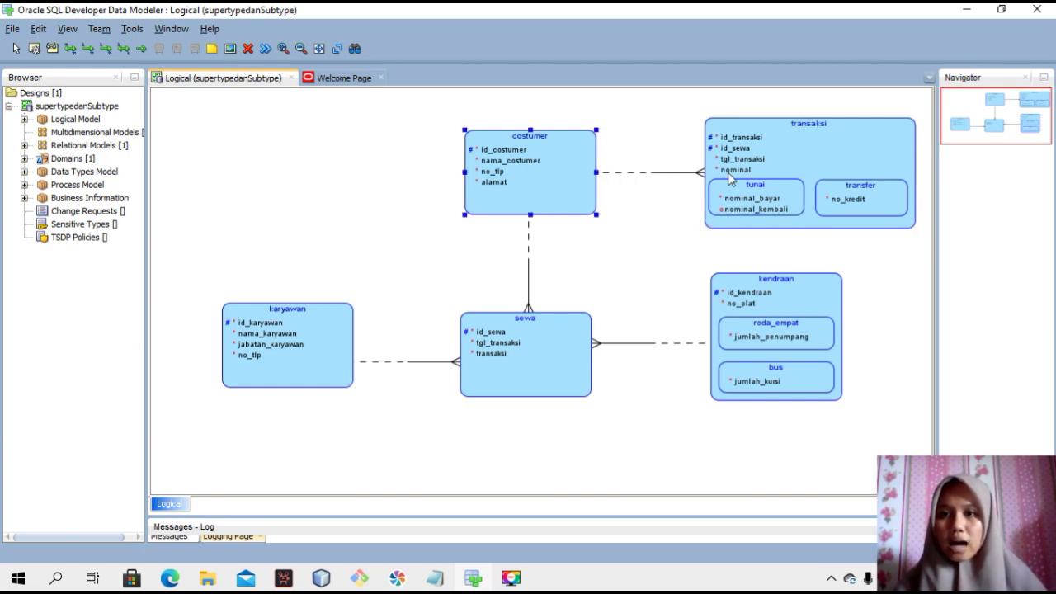
pyautogui.click(810, 156)
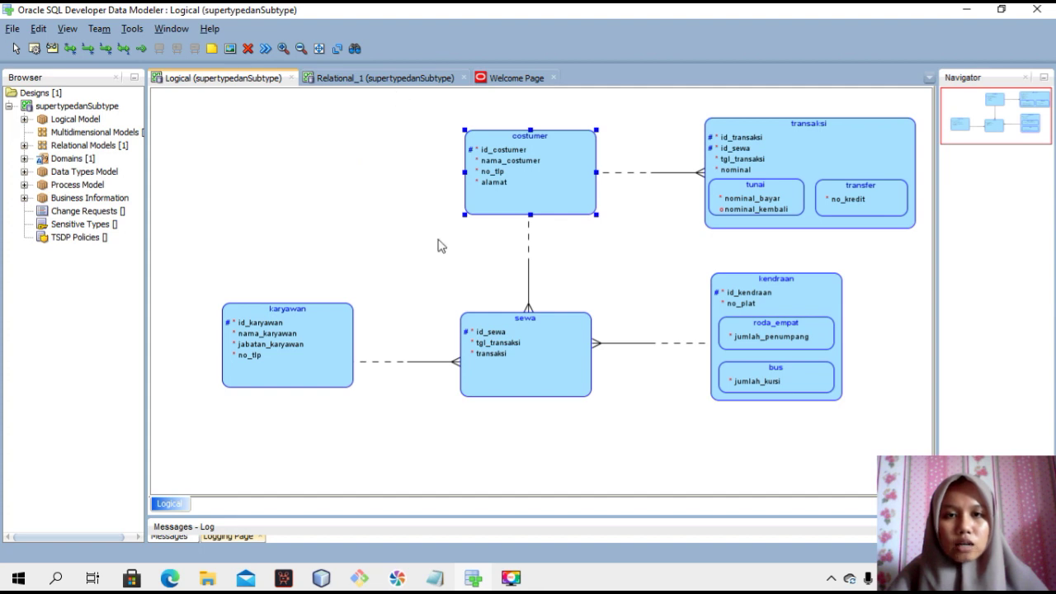
# Step: Engineer the whole logical model, including entity hierarchies and relations, into the Relational_1 model
pyautogui.click(265, 50)
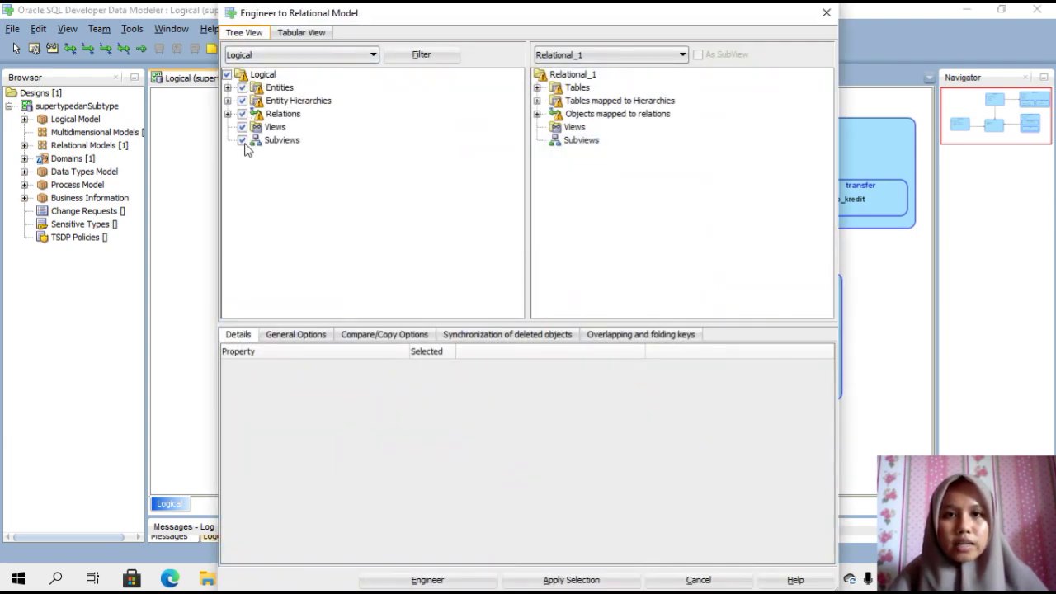
pyautogui.moveTo(373, 14); pyautogui.dragTo(443, 14)
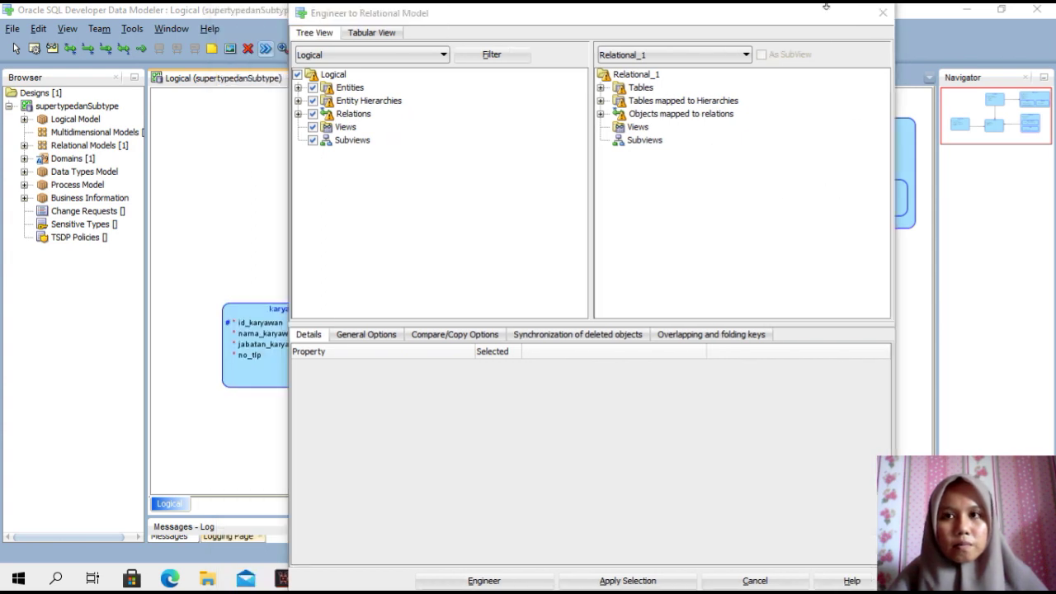
pyautogui.moveTo(823, 8); pyautogui.dragTo(698, 118)
pyautogui.moveTo(584, 130); pyautogui.dragTo(561, 33)
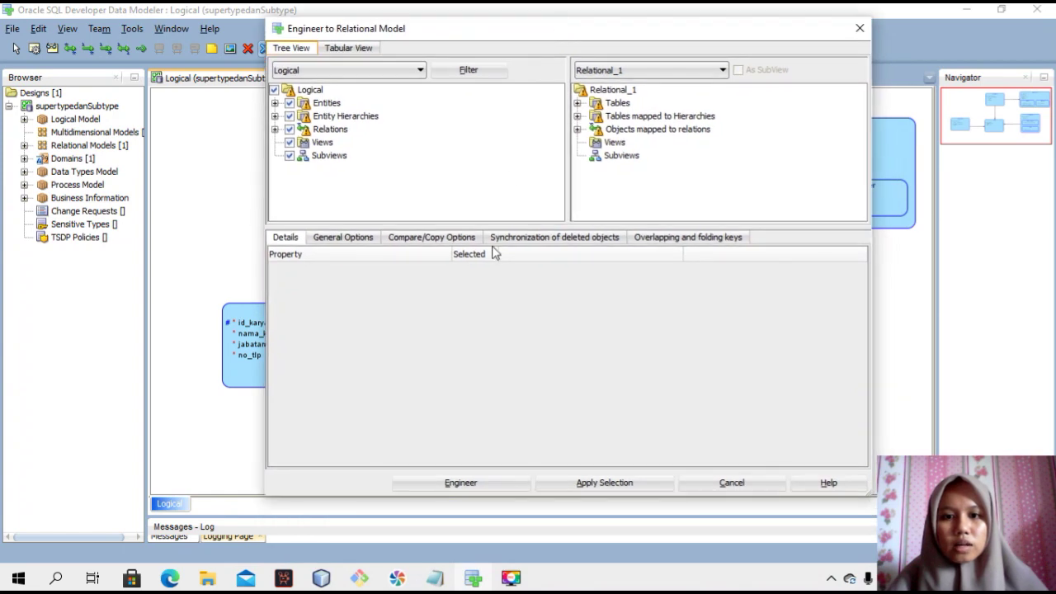
pyautogui.click(462, 483)
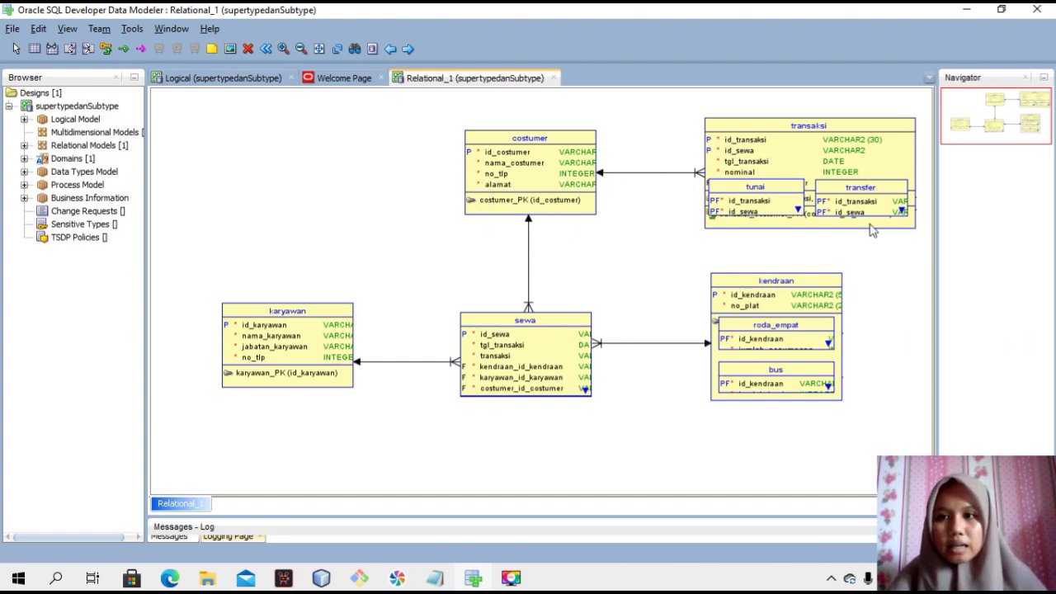
# Step: Enlarge the transaksi and kendraan tables in the relational diagram and move kendraan down so the two do not overlap
pyautogui.click(791, 157)
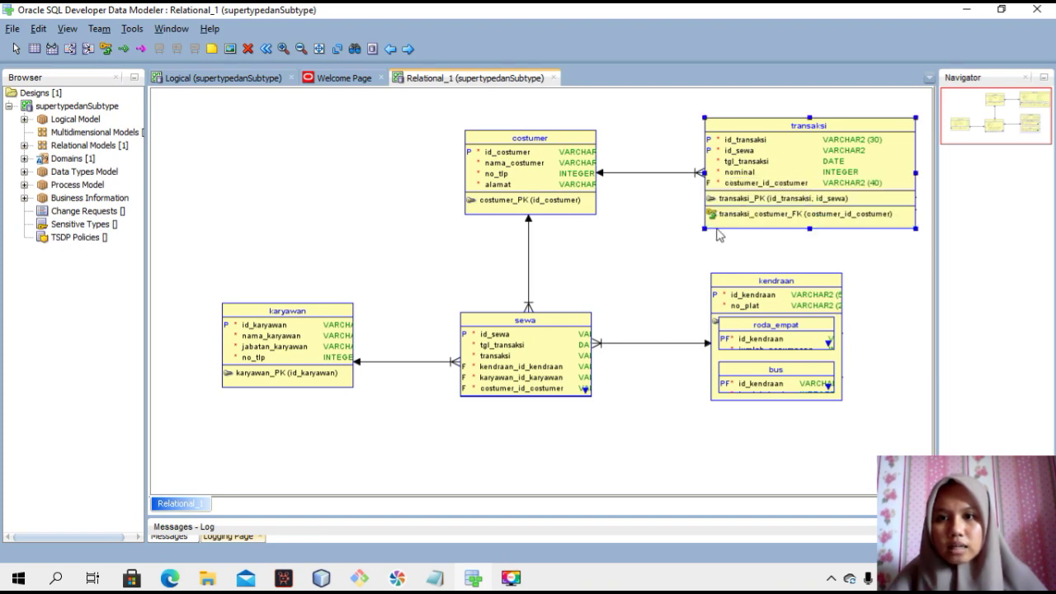
pyautogui.moveTo(711, 234); pyautogui.dragTo(686, 279)
pyautogui.click(762, 321)
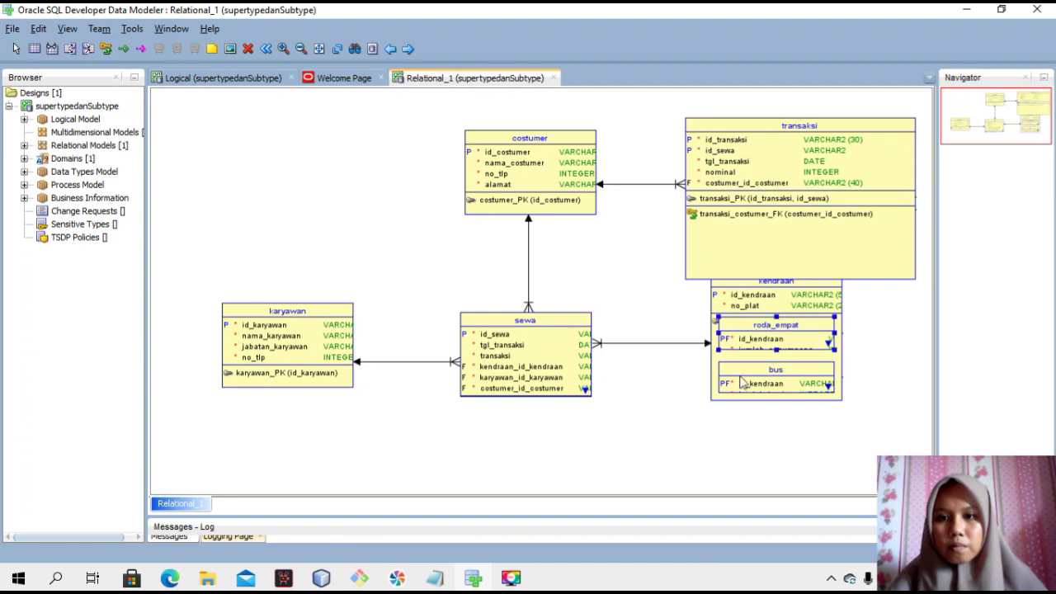
pyautogui.click(716, 363)
pyautogui.moveTo(710, 401); pyautogui.dragTo(689, 443)
pyautogui.moveTo(781, 403); pyautogui.dragTo(783, 422)
# Step: Widen the sewa, karyawan and costumer tables until their column data types fit, and shift karyawan slightly down
pyautogui.click(538, 368)
pyautogui.moveTo(462, 396); pyautogui.dragTo(393, 427)
pyautogui.click(224, 347)
pyautogui.moveTo(223, 345); pyautogui.dragTo(189, 345)
pyautogui.moveTo(332, 378); pyautogui.dragTo(328, 399)
pyautogui.moveTo(575, 168); pyautogui.dragTo(492, 168)
# Step: Send the transaksi table to the back and move its tunai and transfer subtype tables lower inside it
pyautogui.click(800, 227)
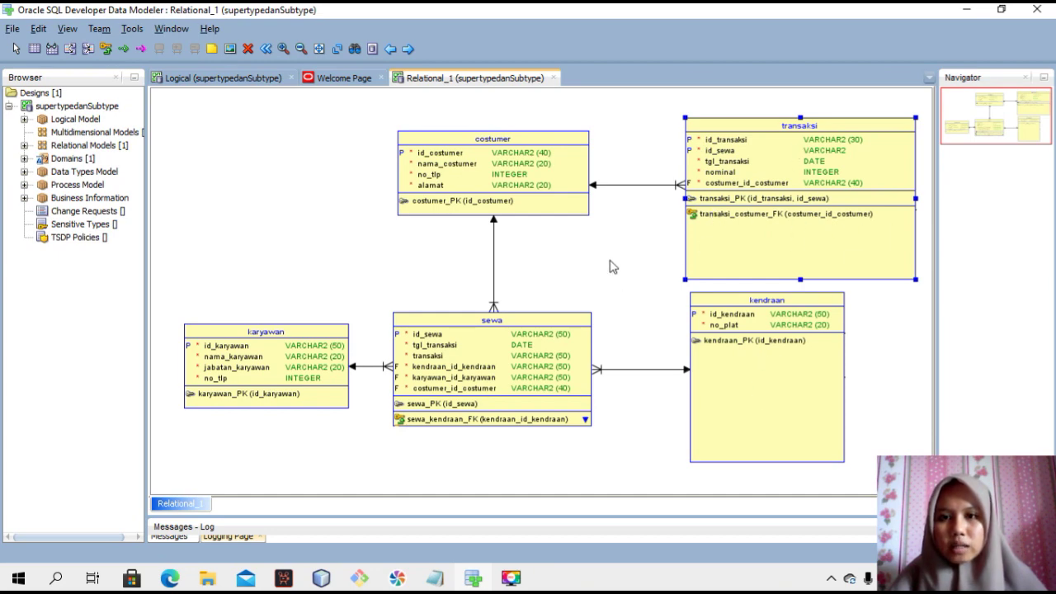
pyautogui.rightClick(619, 292)
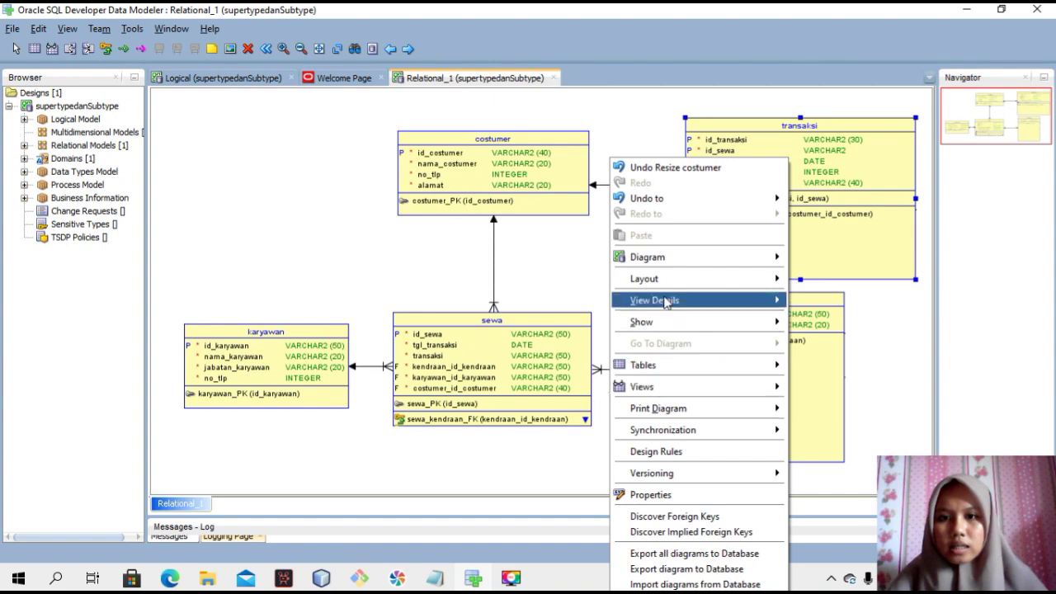
pyautogui.click(576, 266)
pyautogui.rightClick(812, 165)
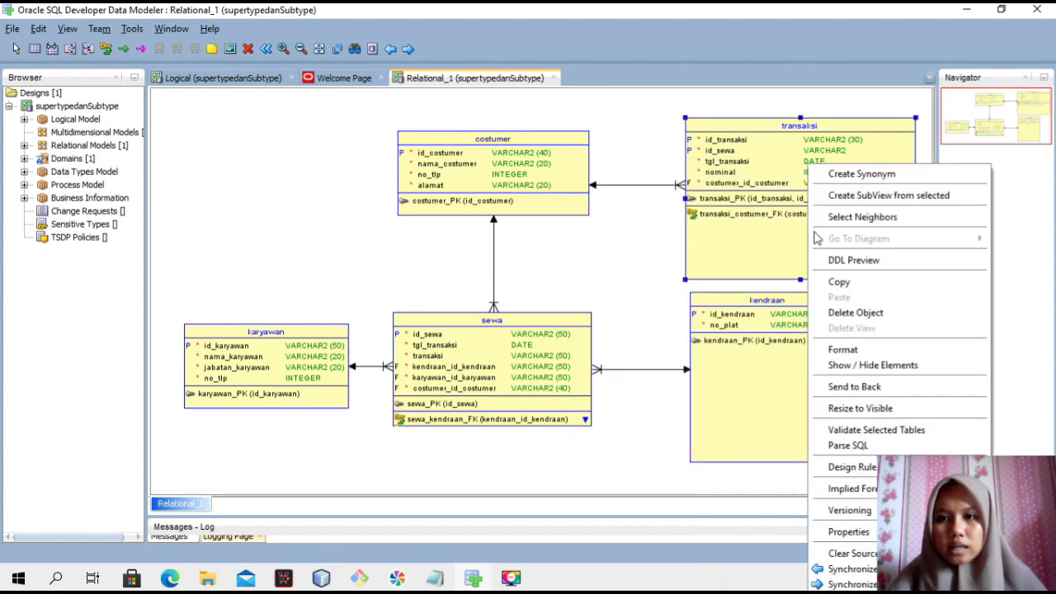
pyautogui.click(818, 387)
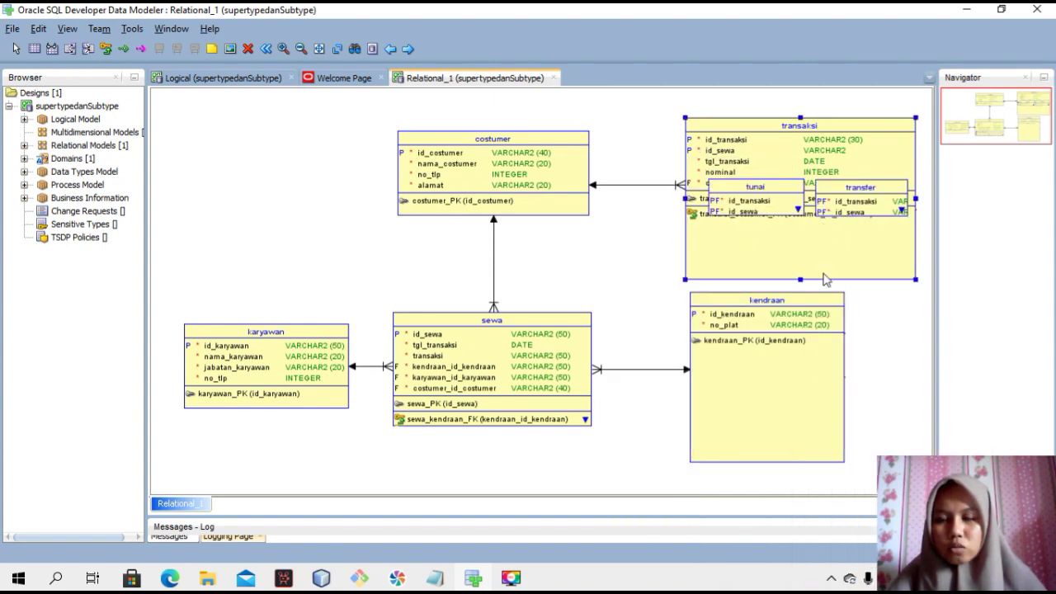
pyautogui.moveTo(794, 208); pyautogui.dragTo(782, 240)
pyautogui.moveTo(882, 207); pyautogui.dragTo(873, 247)
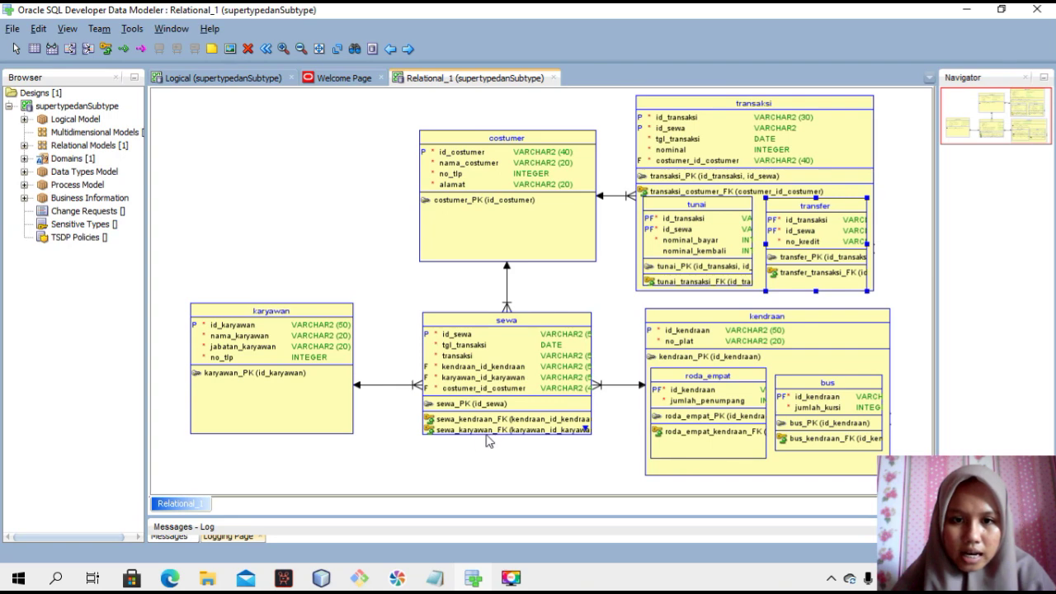
# Step: Send the kendraan table to the back, behind its roda_empat and bus subtype tables
pyautogui.click(811, 350)
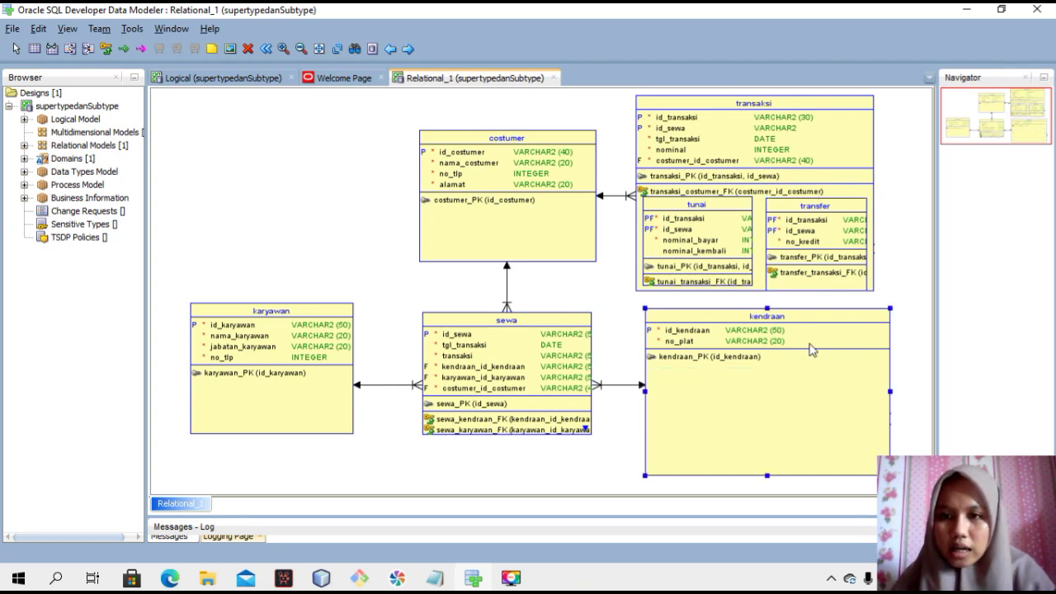
pyautogui.rightClick(796, 381)
pyautogui.click(813, 387)
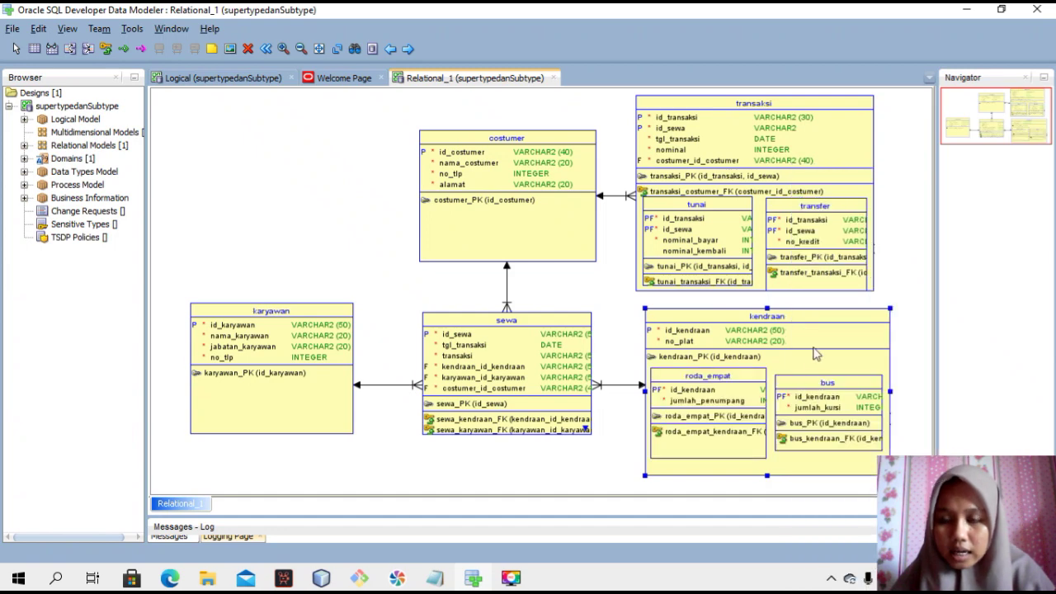